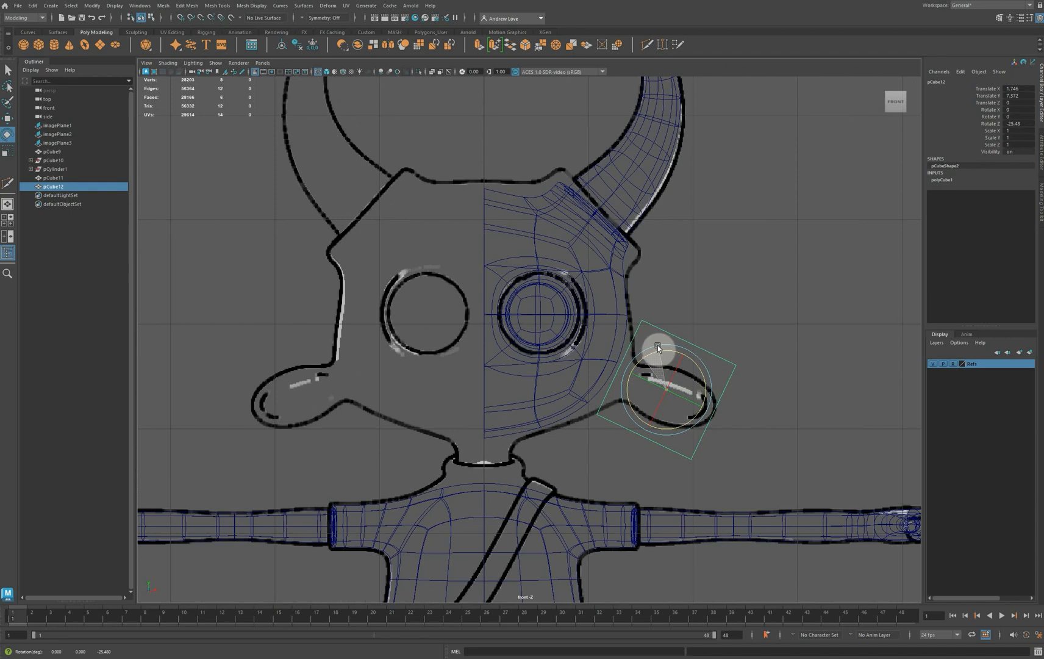
Move the tilted cube onto the character's ear outline at about X 1.82, Y 7.35, and shift it to the ear's depth at Z about 0.61
{"action": "key", "text": "w"}
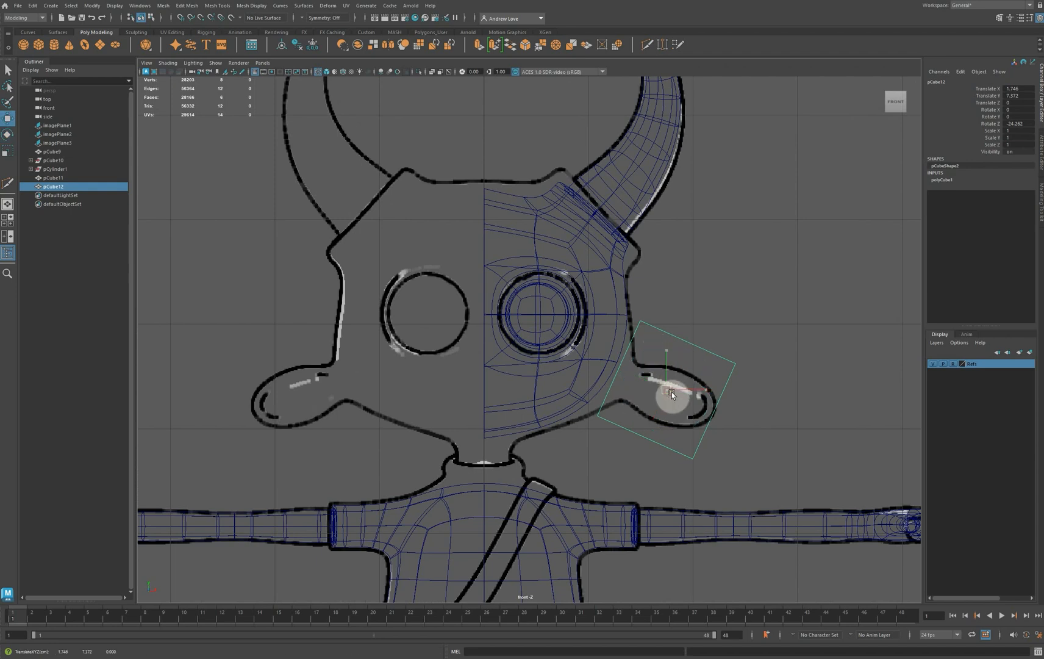
{"action": "left_click_drag", "start_coordinate": [671, 391], "coordinate": [675, 394]}
{"action": "key", "text": "space"}
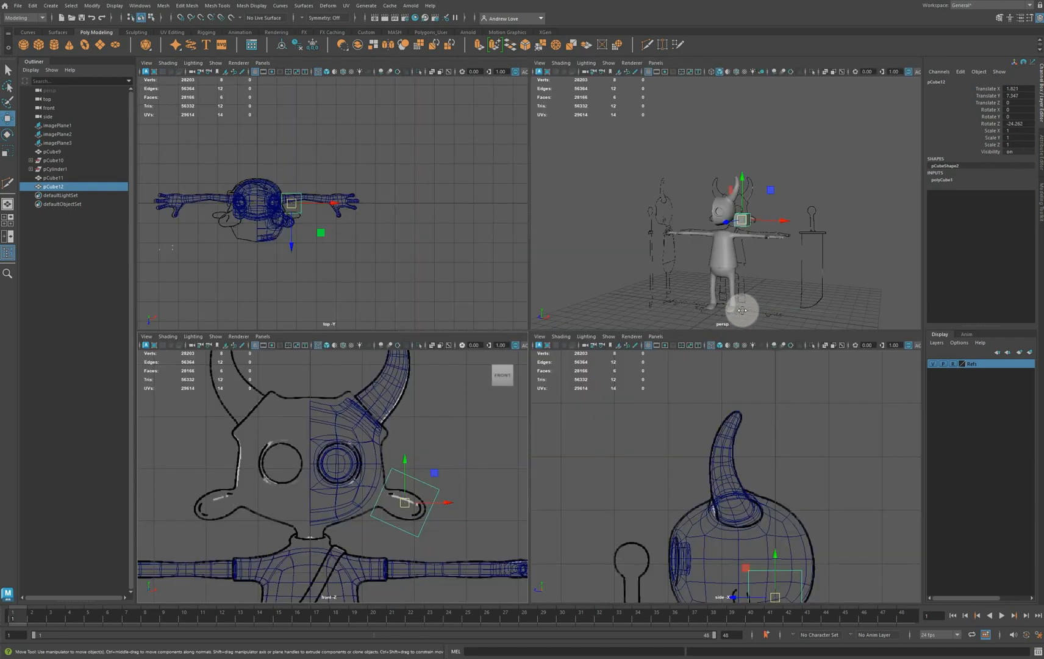
{"action": "key", "text": "space"}
{"action": "scroll", "coordinate": [383, 262], "scroll_direction": "up", "scroll_amount": 2}
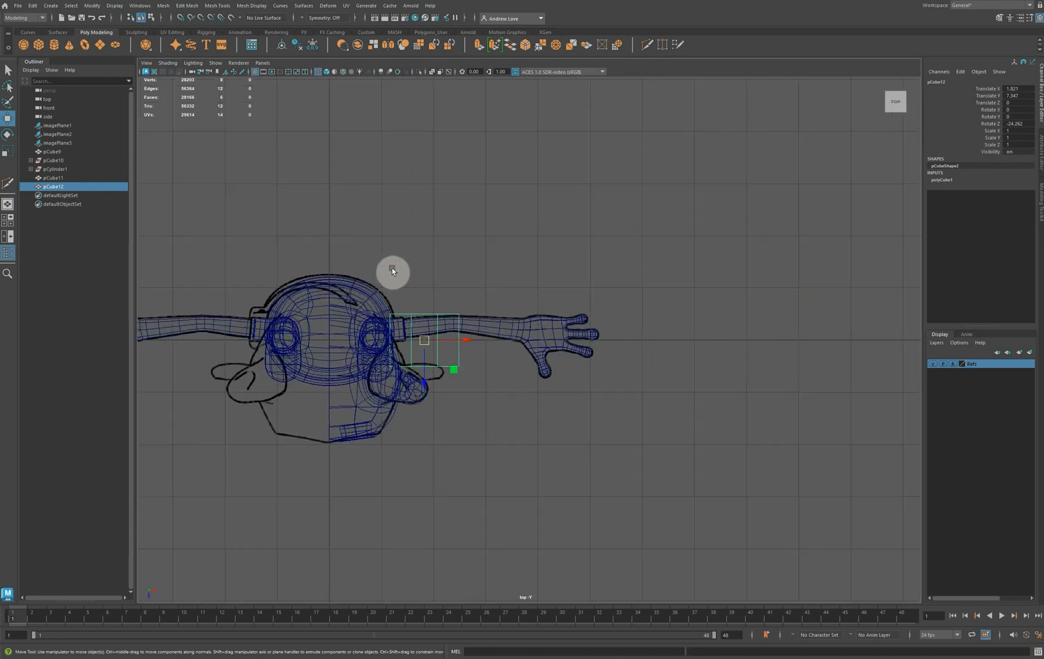
{"action": "left_click_drag", "start_coordinate": [426, 369], "coordinate": [426, 394]}
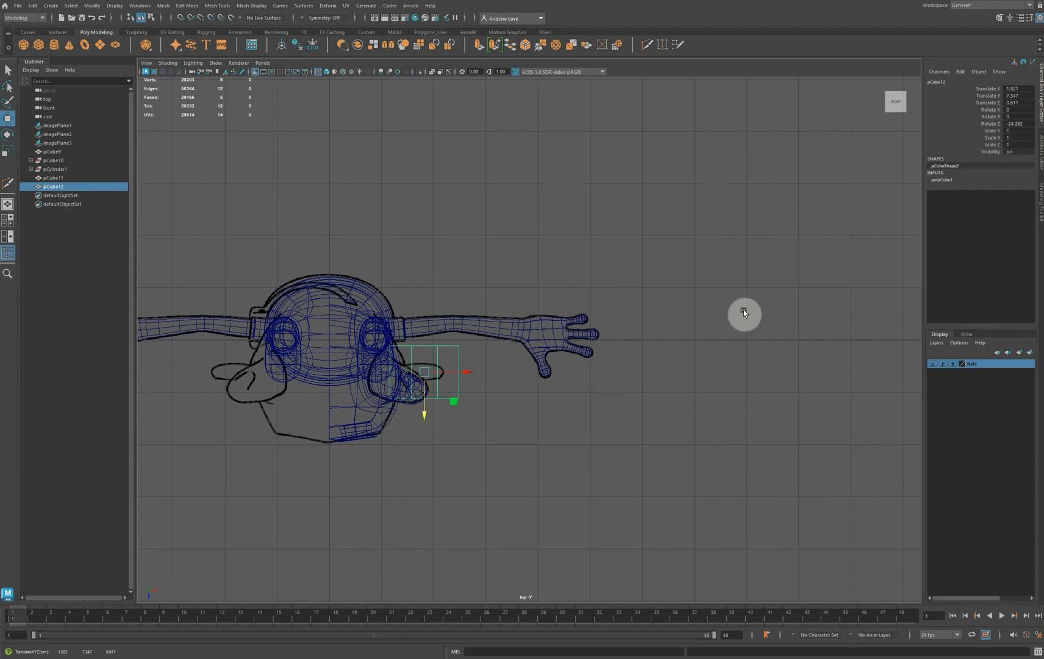
Reduce the ear cube's height to 0.4 and recentre it on the ear outline at about X 1.77, Y 7.32
{"action": "key", "text": "space"}
{"action": "key", "text": "space"}
{"action": "scroll", "coordinate": [712, 280], "scroll_direction": "up", "scroll_amount": 6}
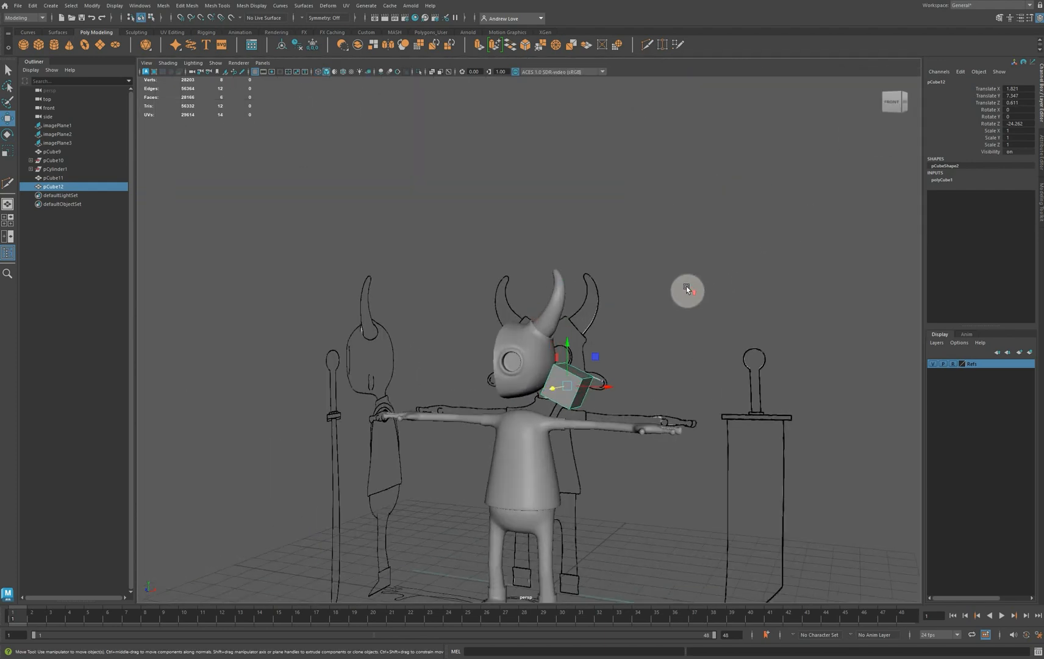
{"action": "middle_click_drag", "start_coordinate": [691, 317], "coordinate": [625, 174], "text": "alt"}
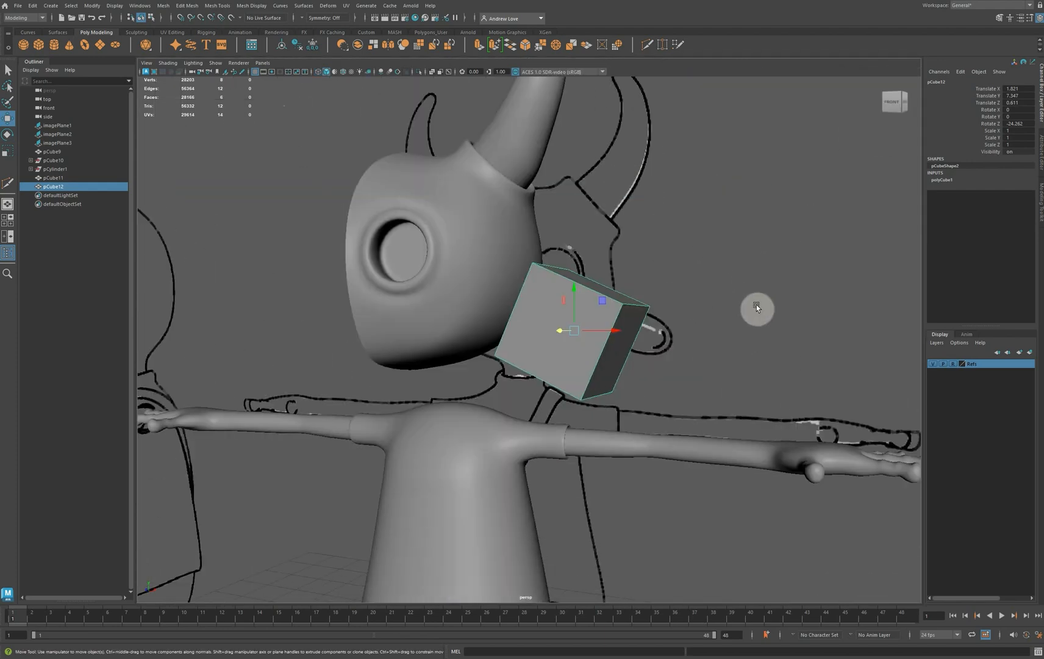
{"action": "left_click", "coordinate": [942, 179]}
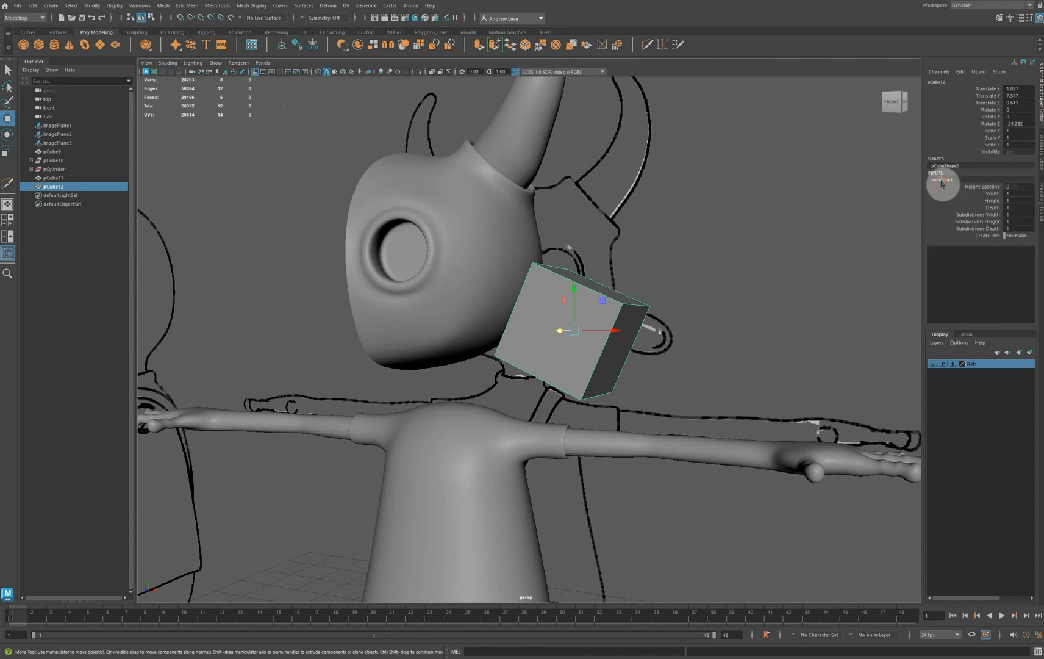
{"action": "left_click", "coordinate": [992, 200]}
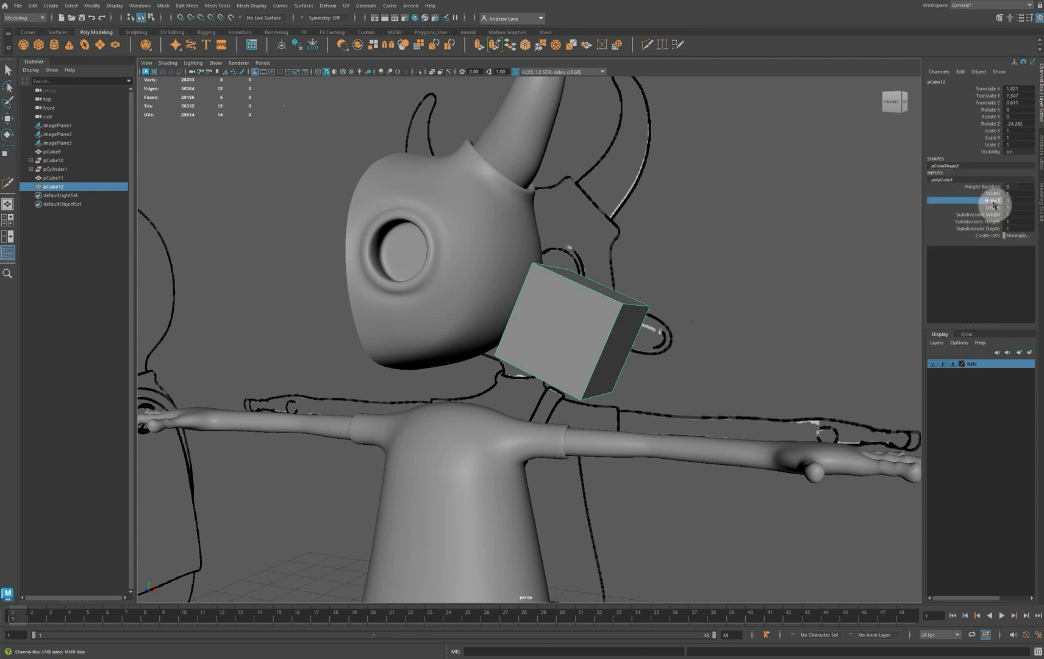
{"action": "middle_click_drag", "start_coordinate": [731, 226], "coordinate": [729, 225]}
{"action": "key", "text": "space"}
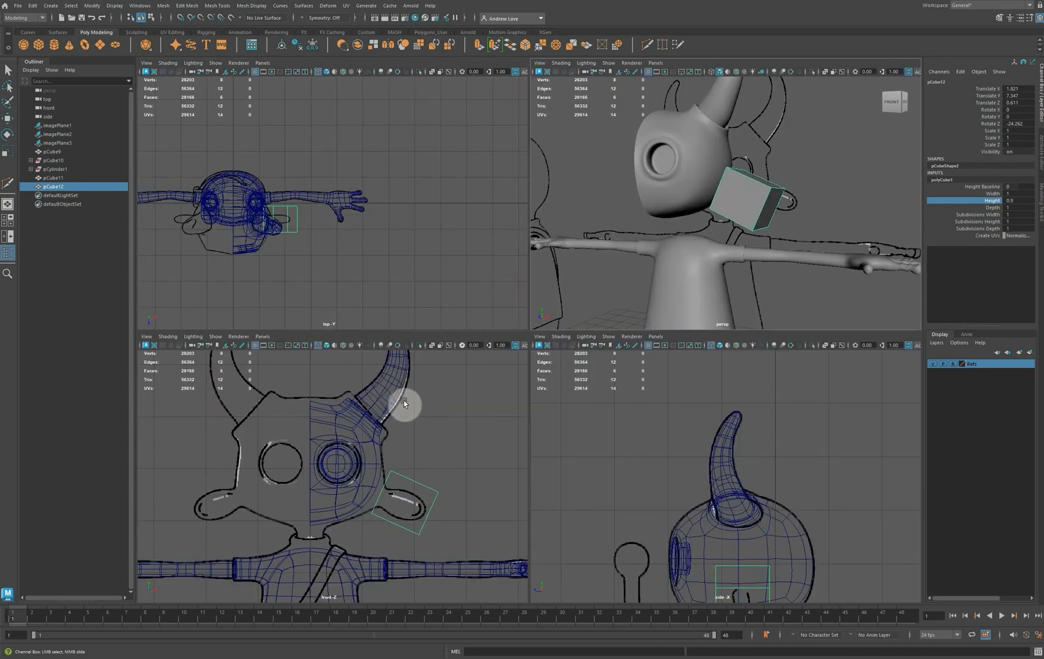
{"action": "key", "text": "space"}
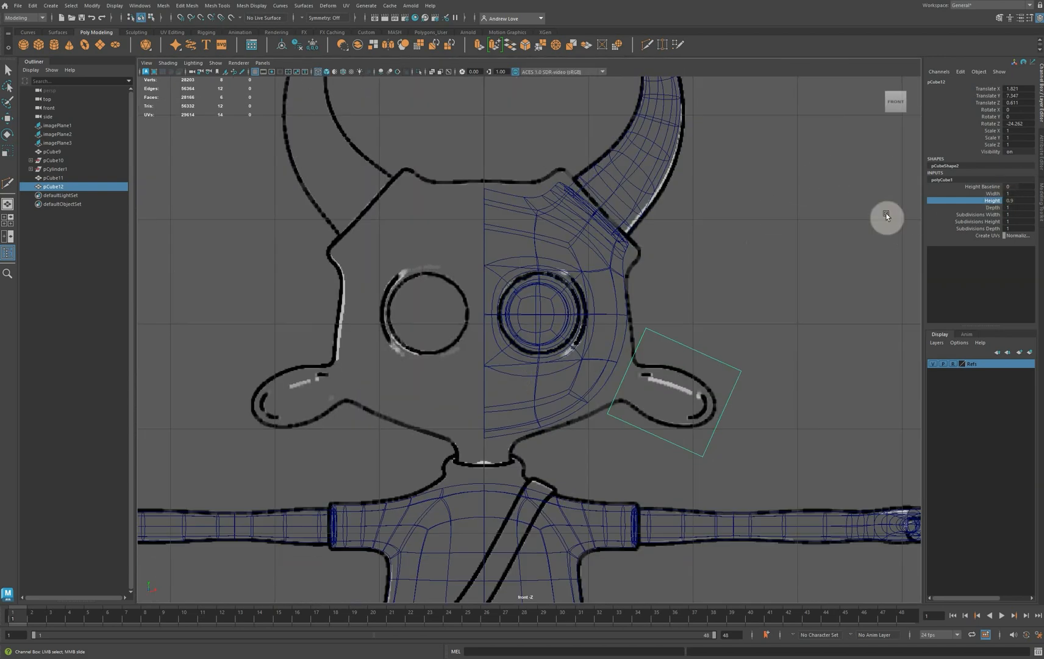
{"action": "middle_click_drag", "start_coordinate": [886, 214], "coordinate": [884, 213]}
{"action": "key", "text": "w"}
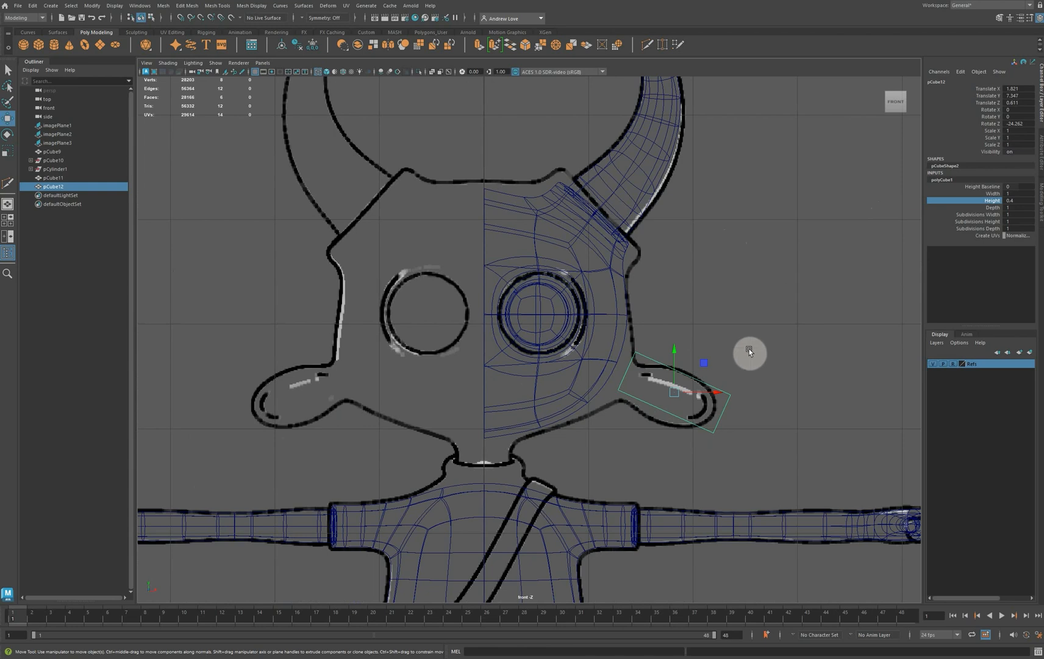
{"action": "left_click_drag", "start_coordinate": [678, 394], "coordinate": [675, 396]}
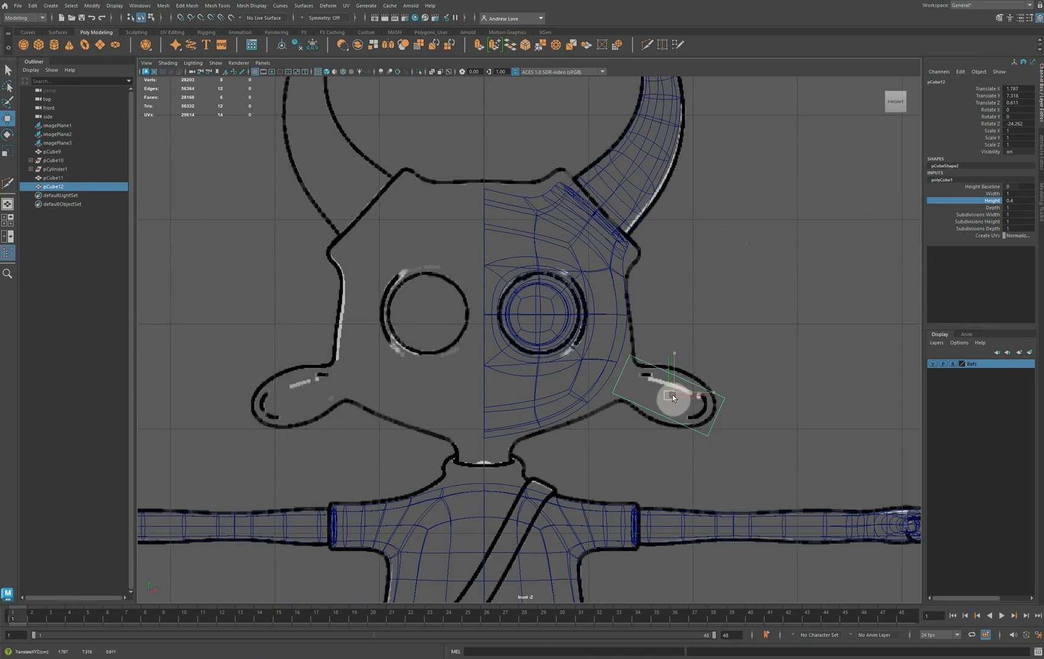
Set the ear cube's depth to 0.3 to match the ear's thickness in the top-view reference
{"action": "left_click", "coordinate": [995, 208]}
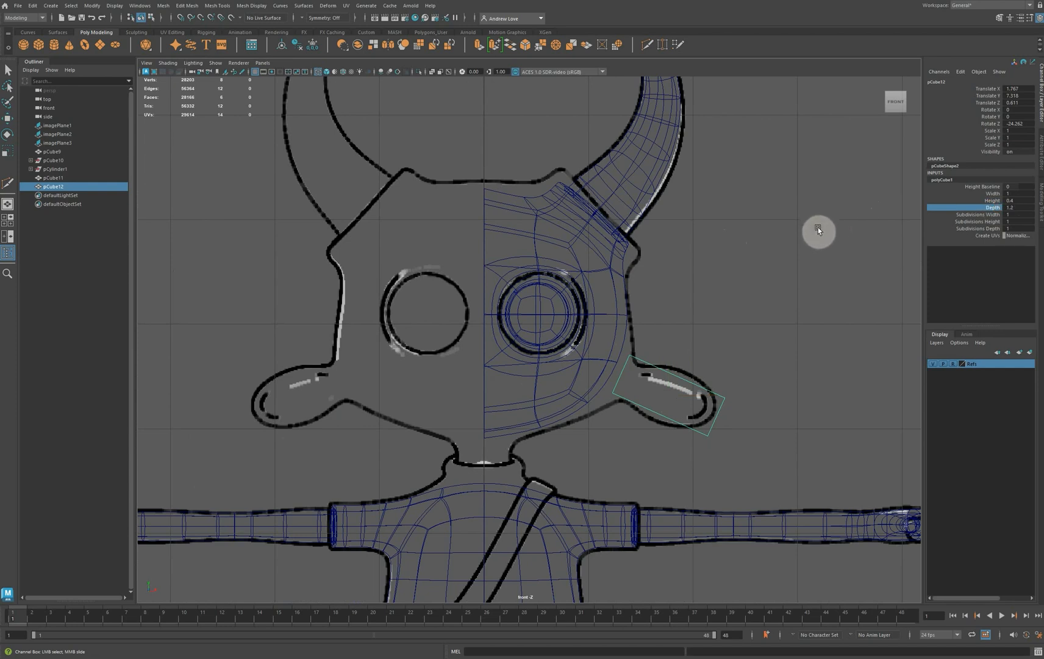
{"action": "key", "text": "space"}
{"action": "mouse_move", "coordinate": [820, 237]}
{"action": "left_mouse_down", "text": "alt"}
{"action": "mouse_move", "coordinate": [811, 244]}
{"action": "mouse_move", "coordinate": [820, 244]}
{"action": "left_mouse_up", "text": "alt"}
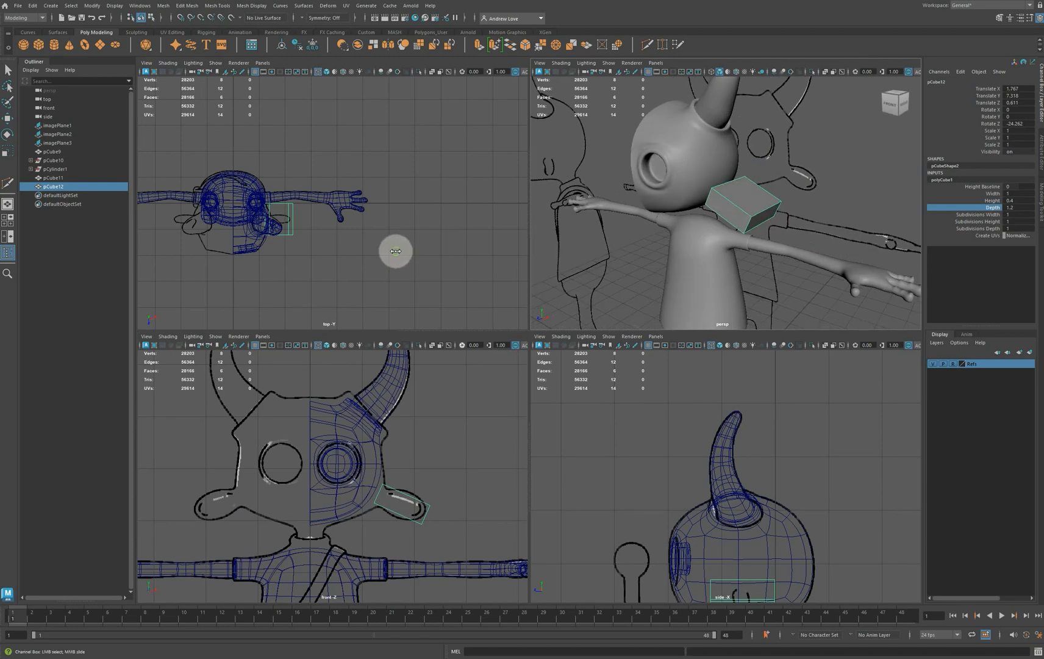
{"action": "middle_click_drag", "start_coordinate": [396, 252], "coordinate": [392, 251]}
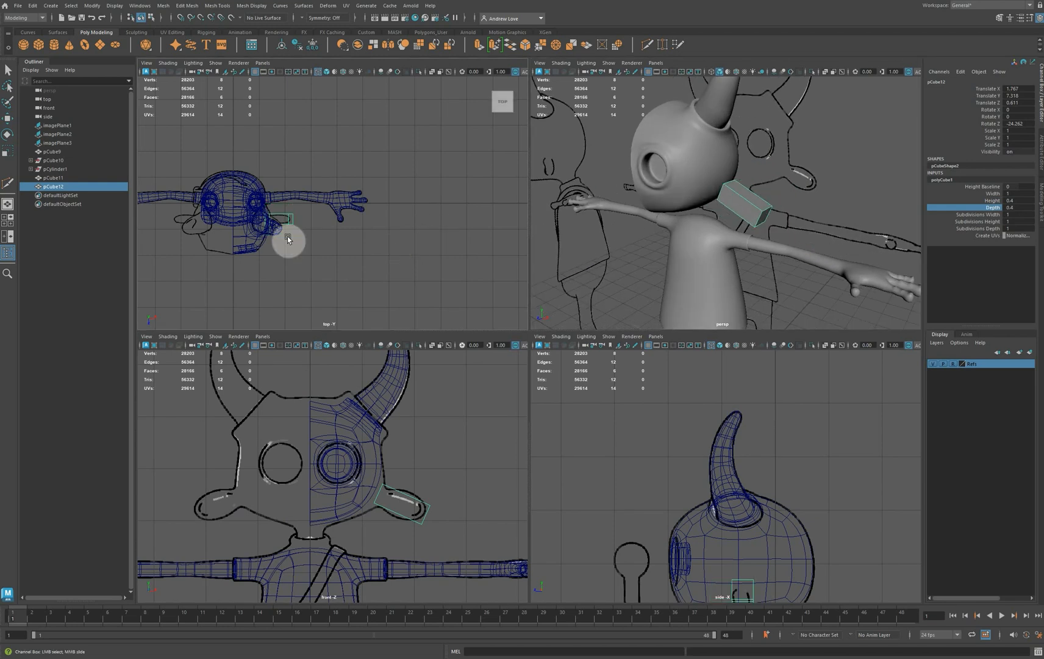
{"action": "key", "text": "space"}
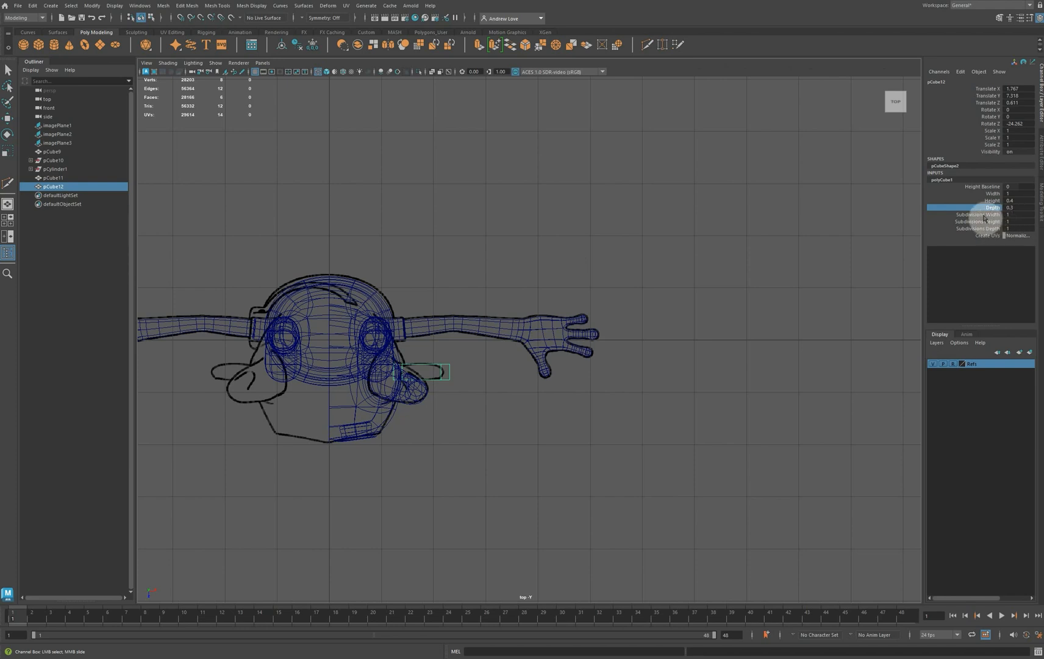
Shorten the ear cube's width to 0.6 so it fits inside the ear outline in the front view
{"action": "left_click", "coordinate": [983, 193]}
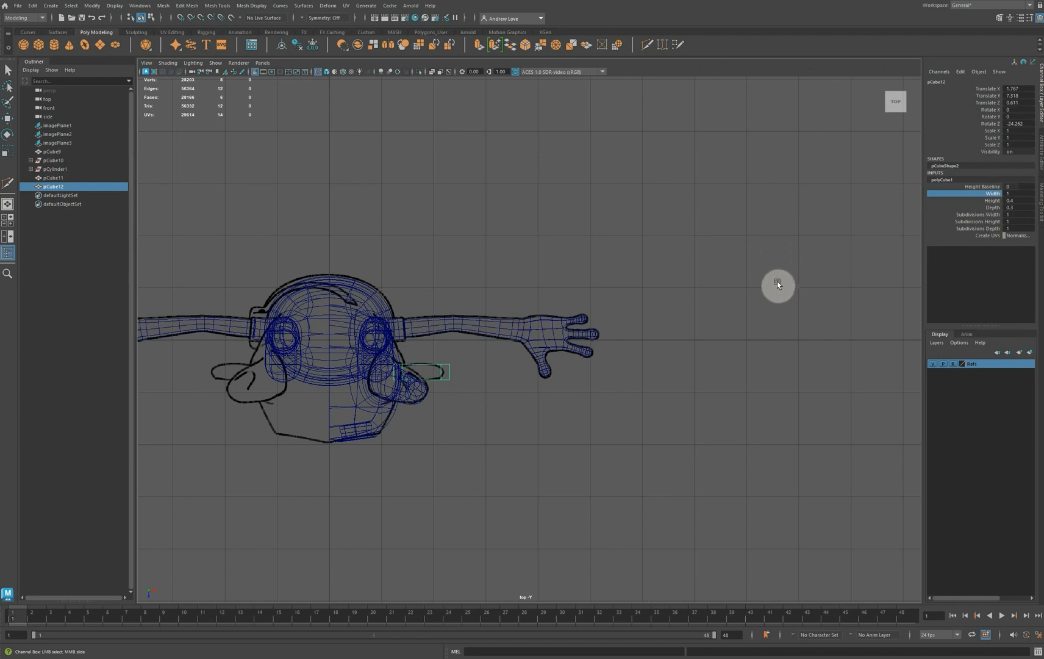
{"action": "key", "text": "space"}
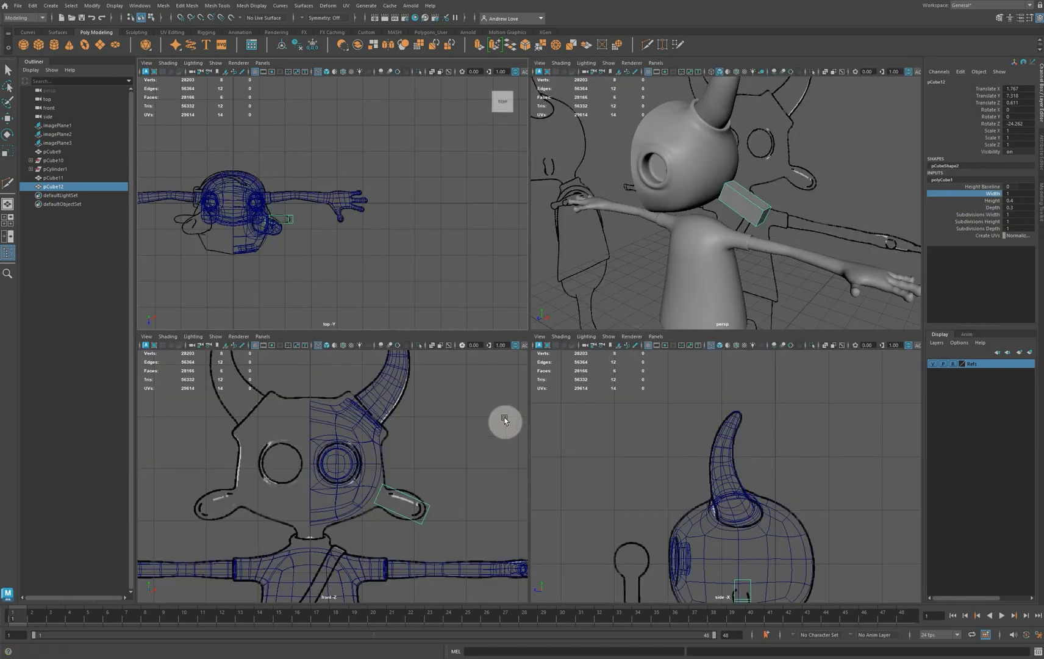
{"action": "middle_click_drag", "start_coordinate": [504, 420], "coordinate": [485, 417]}
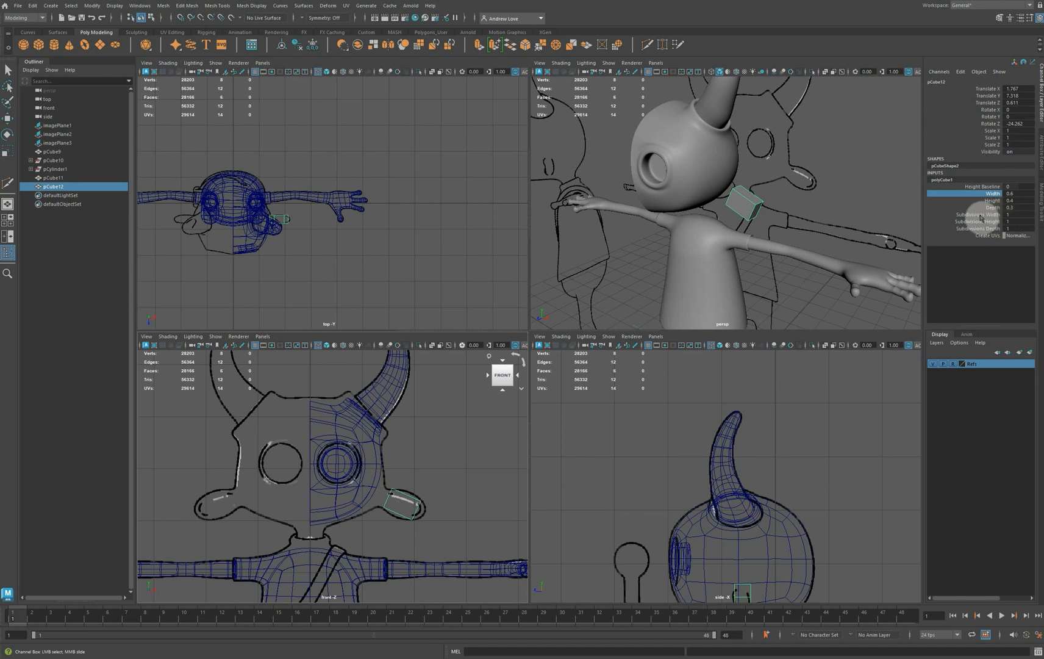
Subdivide the ear cube with 3 width, 2 height and 2 depth subdivisions
{"action": "left_click", "coordinate": [993, 214]}
{"action": "middle_click", "coordinate": [839, 225]}
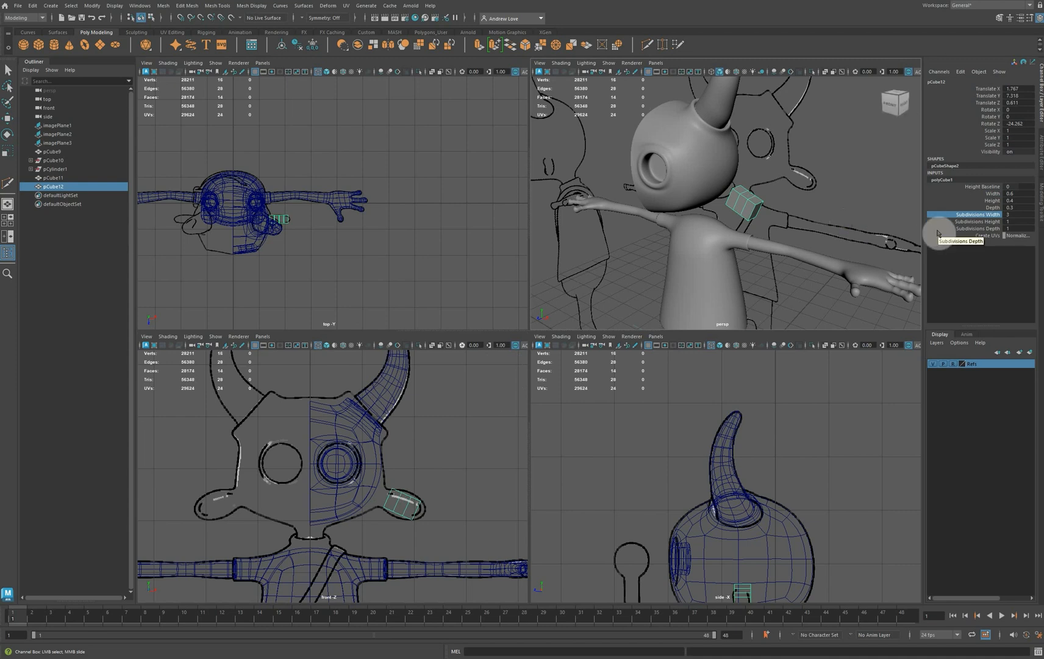
{"action": "left_click", "coordinate": [957, 221]}
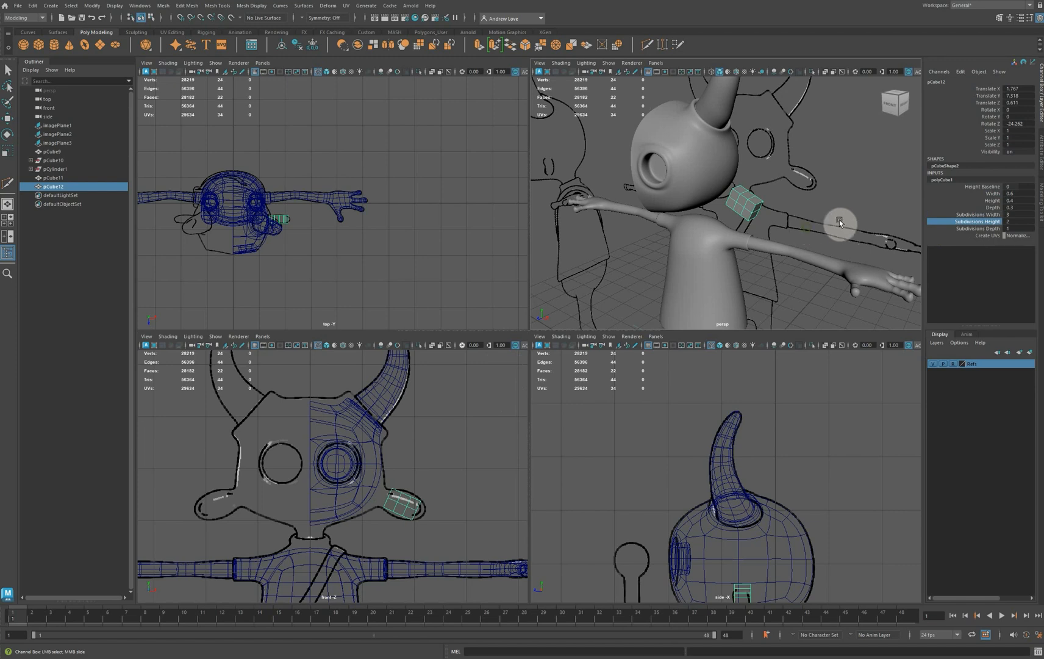
{"action": "left_click", "coordinate": [977, 228]}
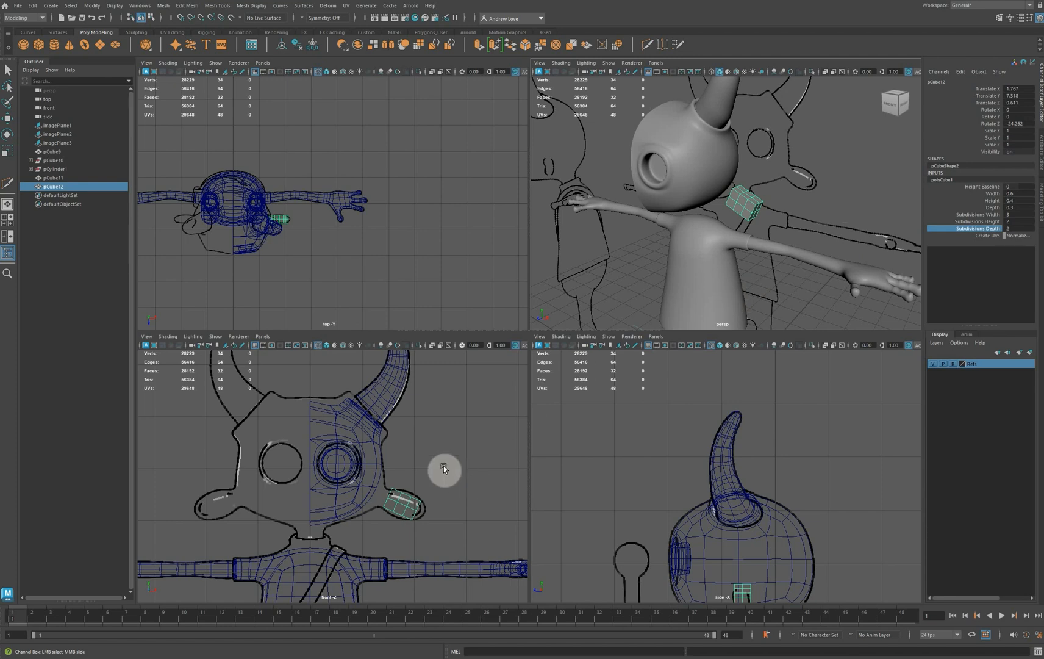
Select the lengthwise edge loop around the middle of the ear block's depth and scale it outward in the front plane to about 1.3
{"action": "key", "text": "space"}
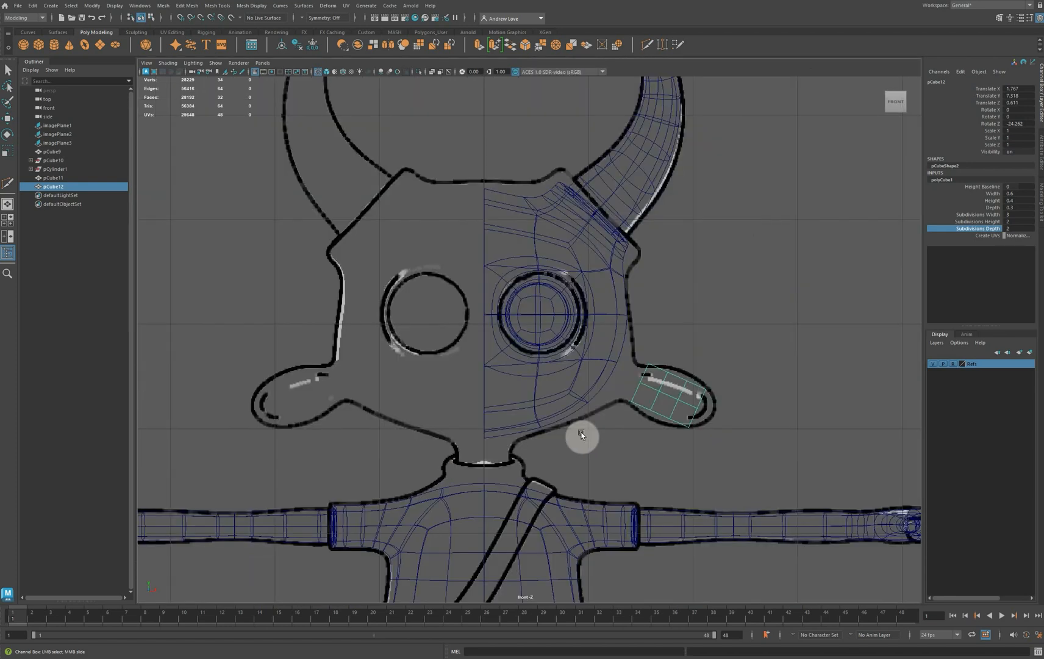
{"action": "key", "text": "space"}
{"action": "scroll", "coordinate": [747, 262], "scroll_direction": "up", "scroll_amount": 3}
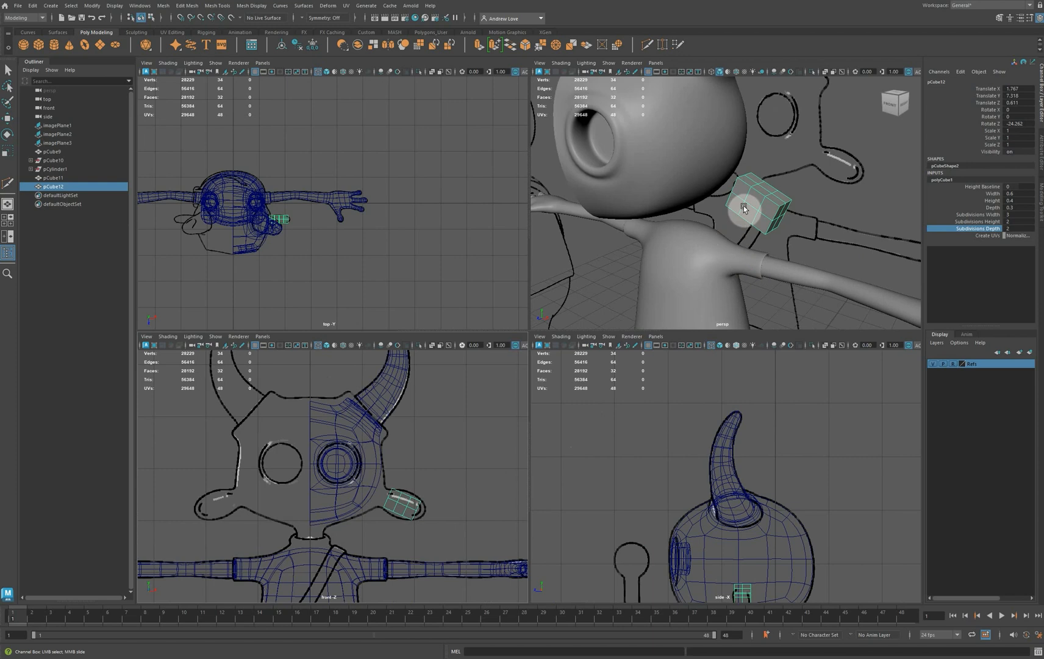
{"action": "right_click_drag", "start_coordinate": [757, 196], "coordinate": [761, 182]}
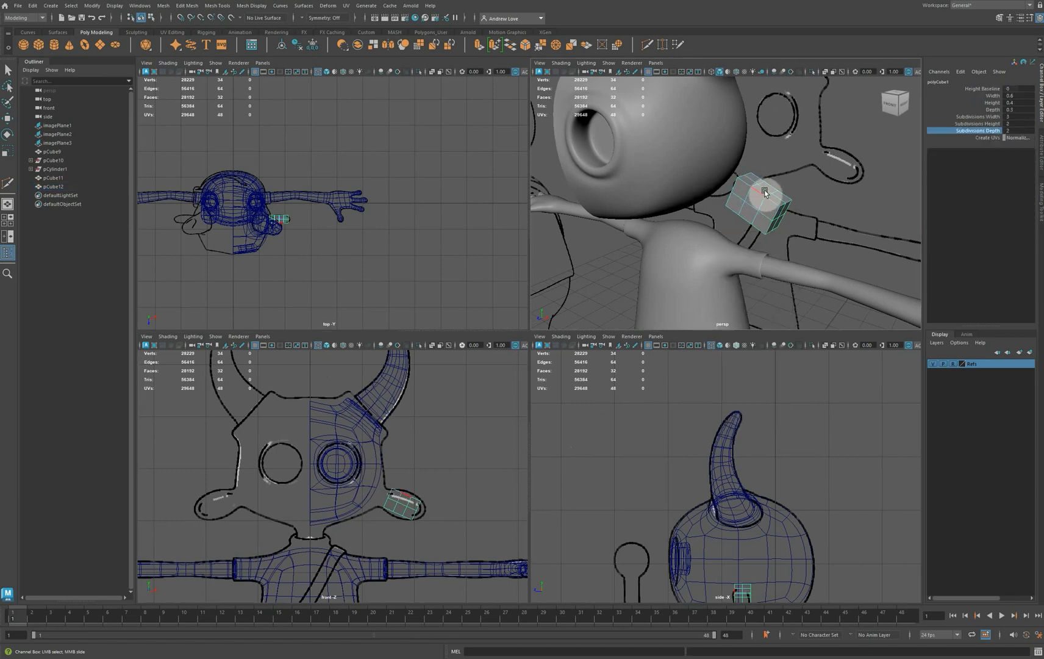
{"action": "left_click", "coordinate": [765, 191]}
{"action": "key", "text": "w"}
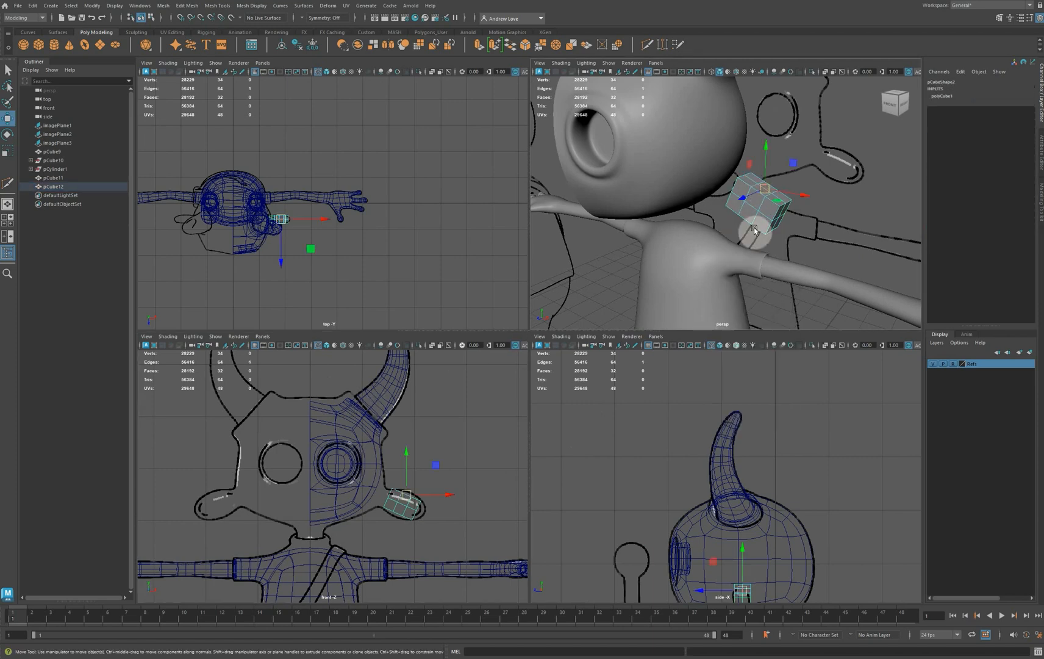
{"action": "left_click", "coordinate": [800, 173]}
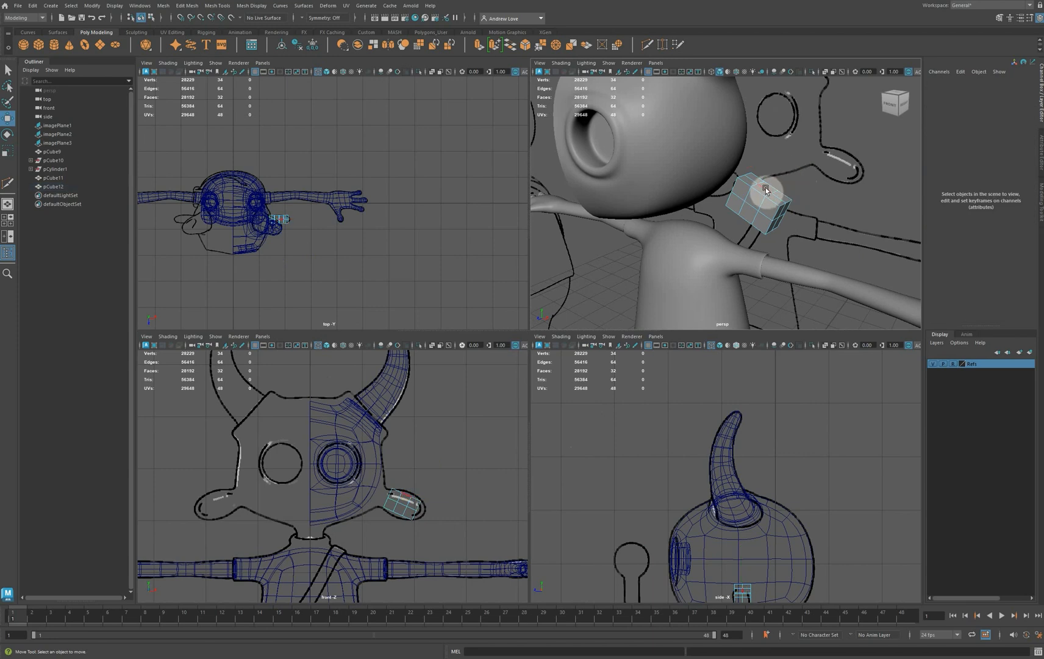
{"action": "double_click", "coordinate": [765, 189]}
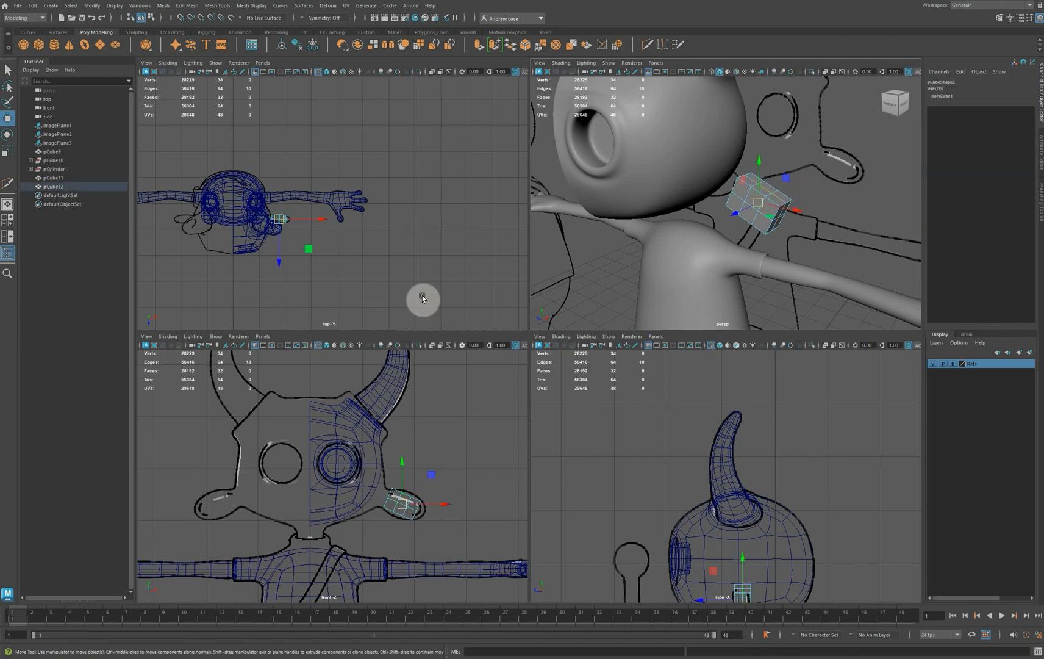
{"action": "key", "text": "r"}
{"action": "left_click_drag", "start_coordinate": [410, 504], "coordinate": [409, 506]}
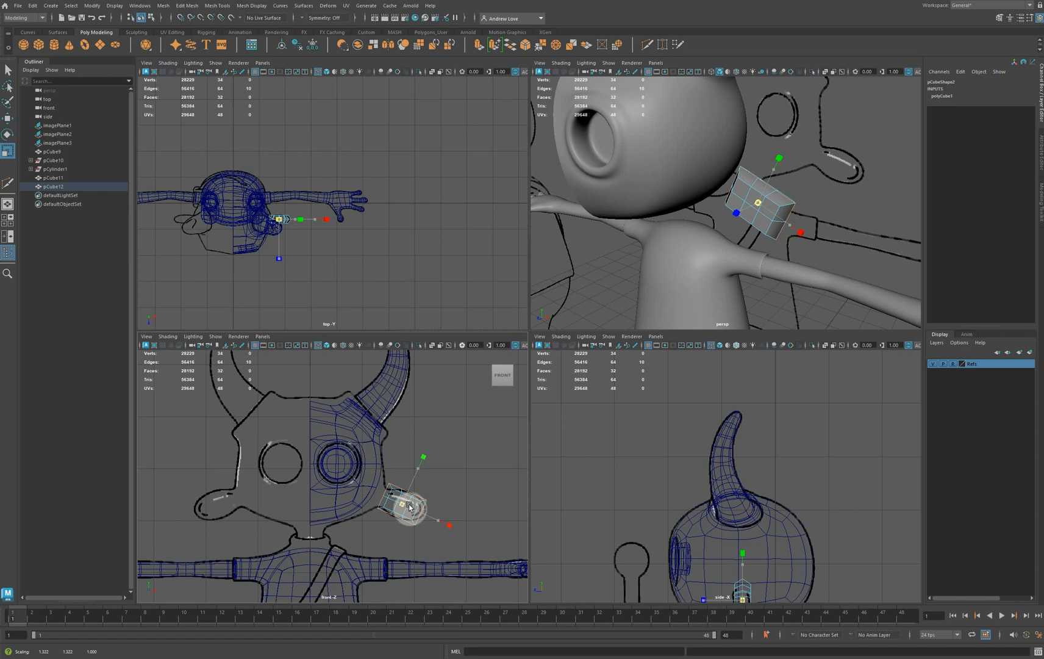
{"action": "left_click_drag", "start_coordinate": [409, 505], "coordinate": [409, 505]}
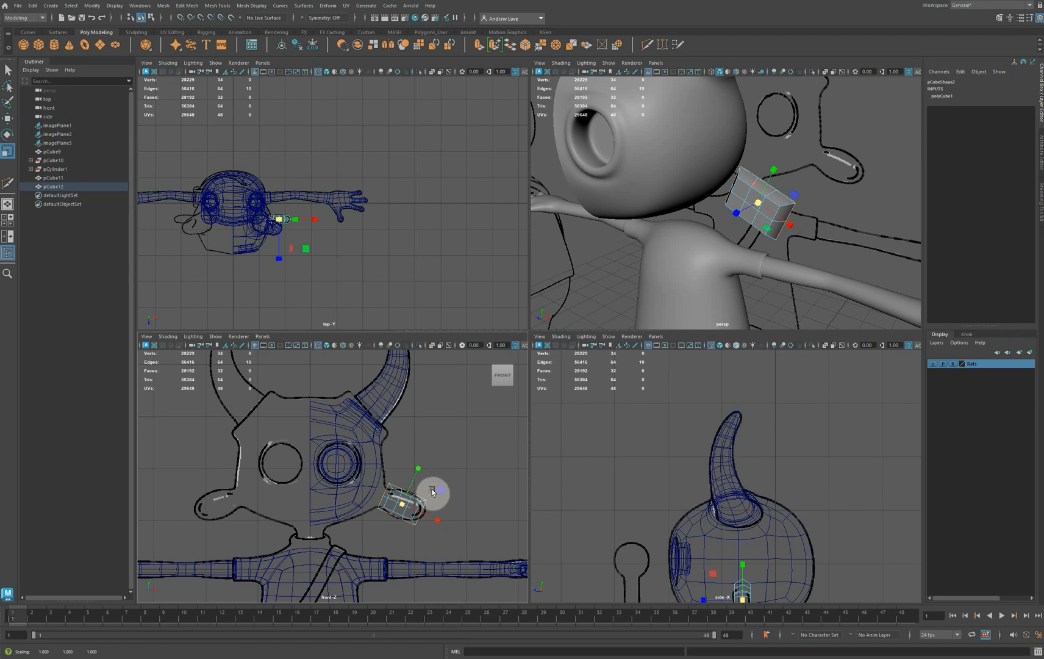
Examine up close how the ear block's silhouette fits the reference ear outline in the front view
{"action": "key", "text": "space"}
{"action": "key", "text": "space"}
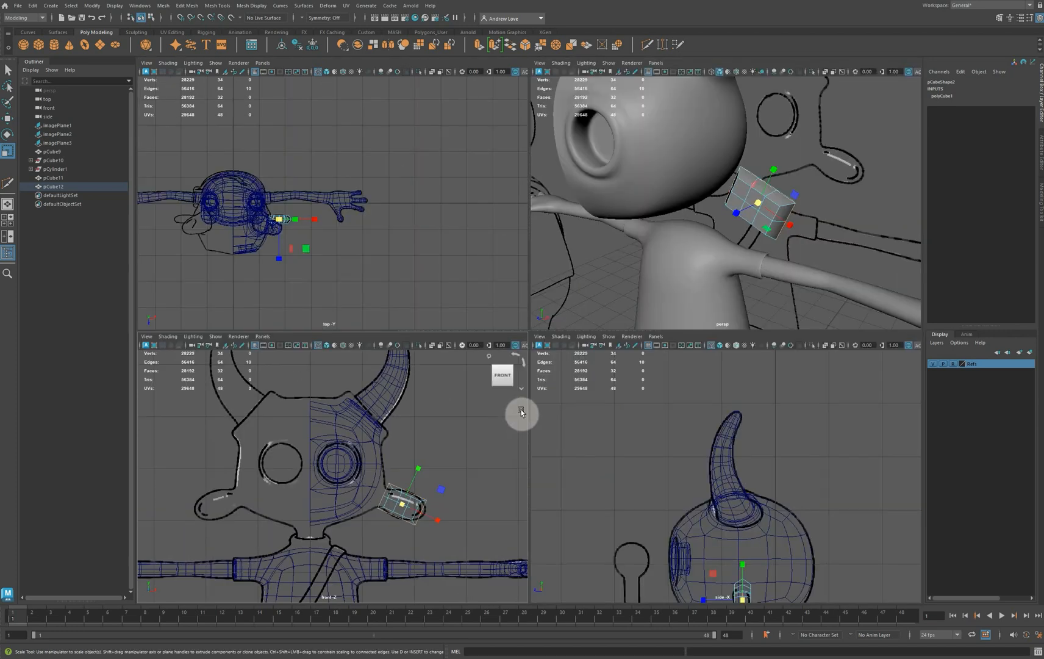
{"action": "key", "text": "space"}
{"action": "key", "text": "space"}
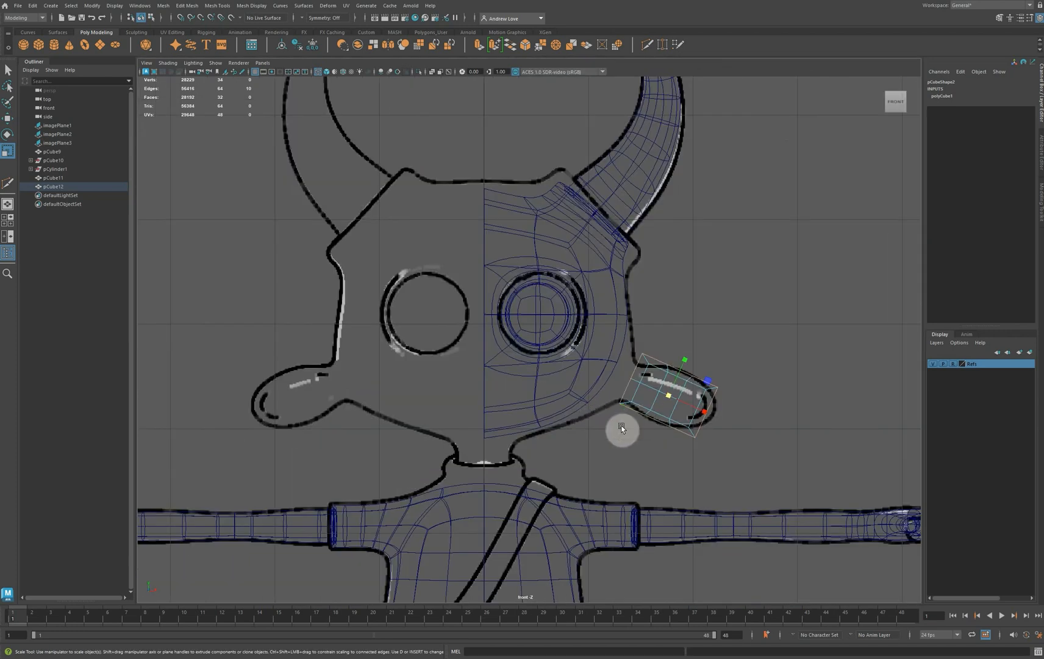
{"action": "scroll", "coordinate": [533, 434], "scroll_direction": "up", "scroll_amount": 5}
{"action": "scroll", "coordinate": [461, 383], "scroll_direction": "down", "scroll_amount": 2}
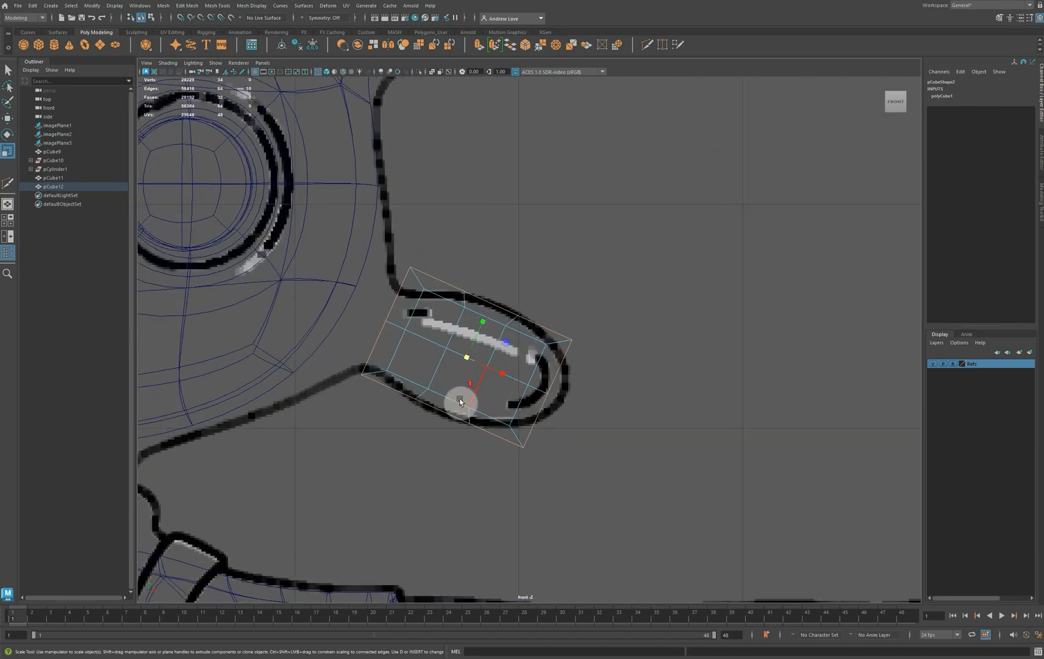
{"action": "scroll", "coordinate": [461, 399], "scroll_direction": "up", "scroll_amount": 4}
{"action": "scroll", "coordinate": [461, 399], "scroll_direction": "down", "scroll_amount": 5}
{"action": "scroll", "coordinate": [462, 399], "scroll_direction": "up", "scroll_amount": 3}
{"action": "scroll", "coordinate": [465, 386], "scroll_direction": "up", "scroll_amount": 3}
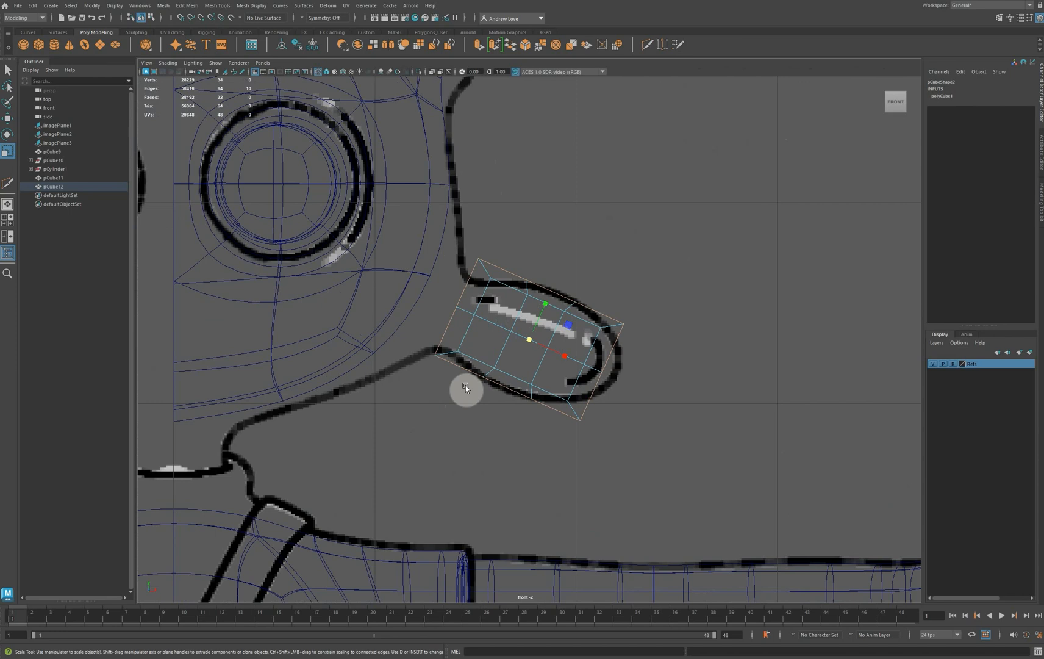
{"action": "right_click_drag", "start_coordinate": [550, 352], "coordinate": [486, 360]}
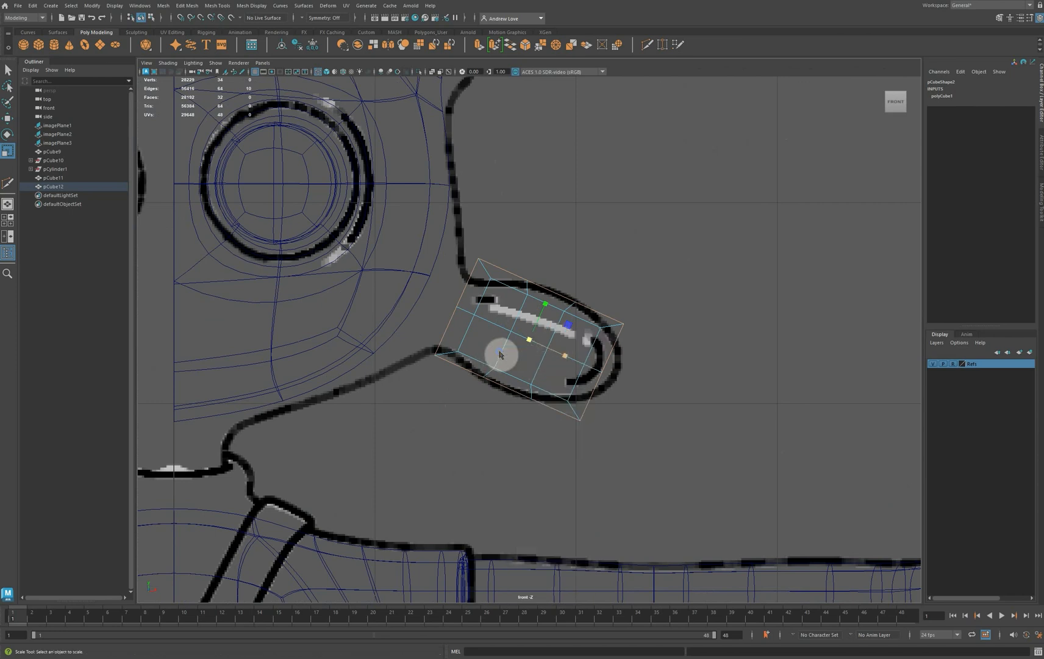
Move the vertices at the ear block's outer tip and along its upper edge onto the reference outline in the front view
{"action": "left_click", "coordinate": [479, 419]}
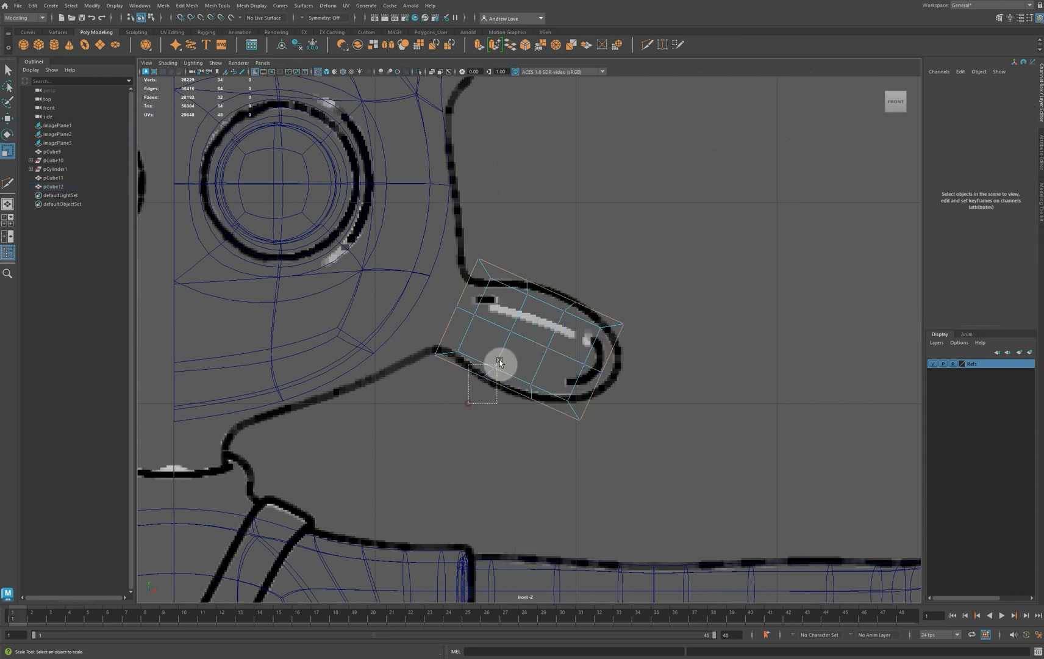
{"action": "left_click", "coordinate": [503, 376]}
{"action": "left_click_drag", "start_coordinate": [492, 395], "coordinate": [566, 406]}
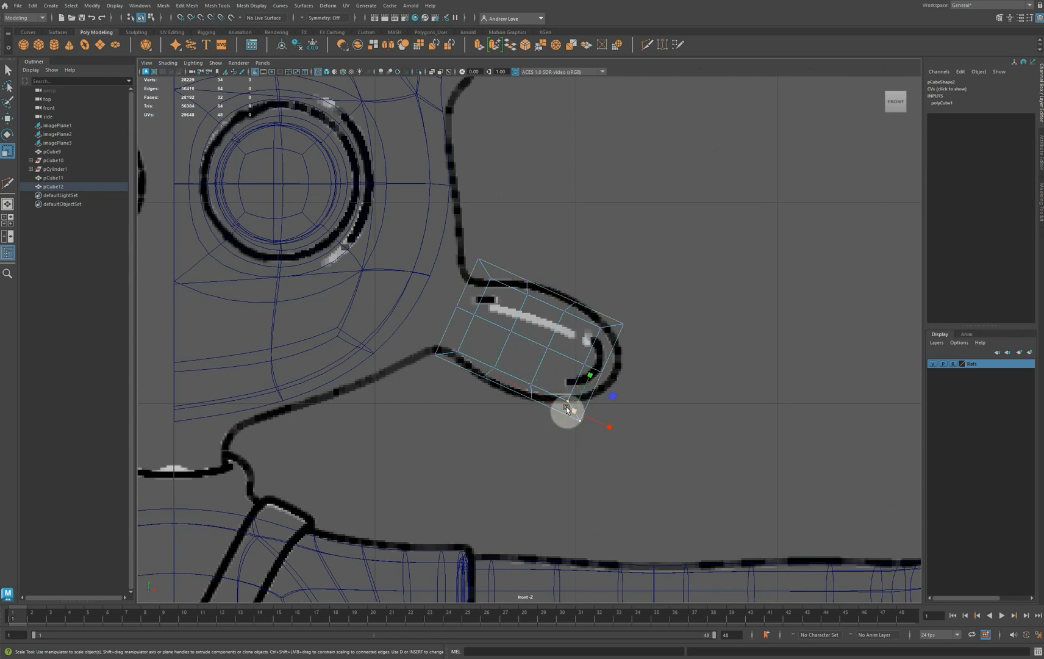
{"action": "key", "text": "w"}
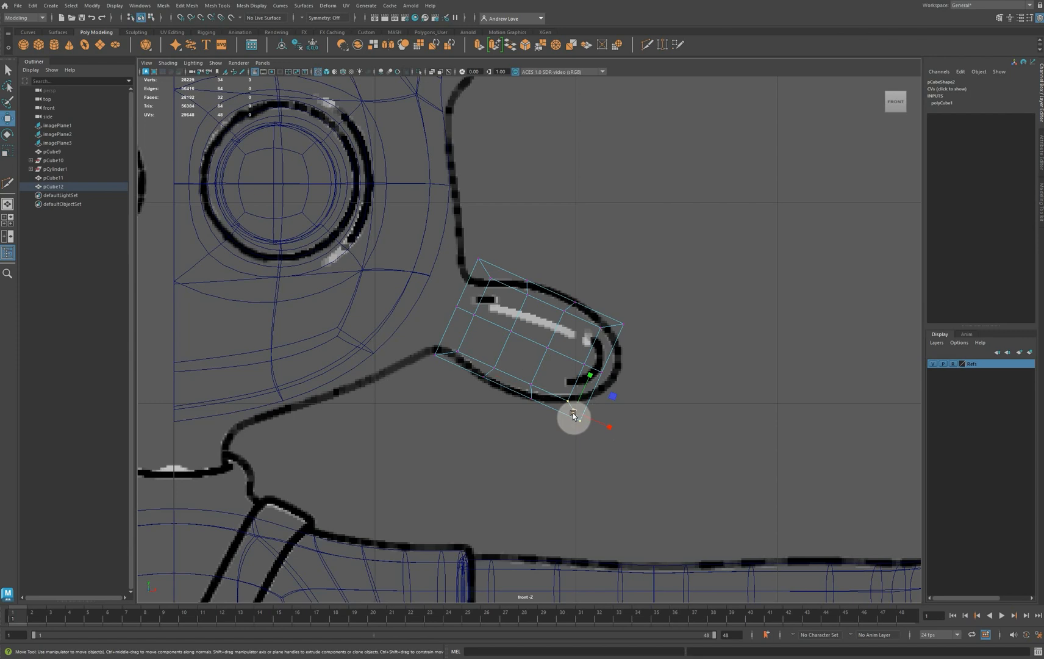
{"action": "left_click_drag", "start_coordinate": [575, 411], "coordinate": [600, 335]}
{"action": "left_click", "coordinate": [638, 364]}
{"action": "left_click_drag", "start_coordinate": [518, 269], "coordinate": [524, 294]}
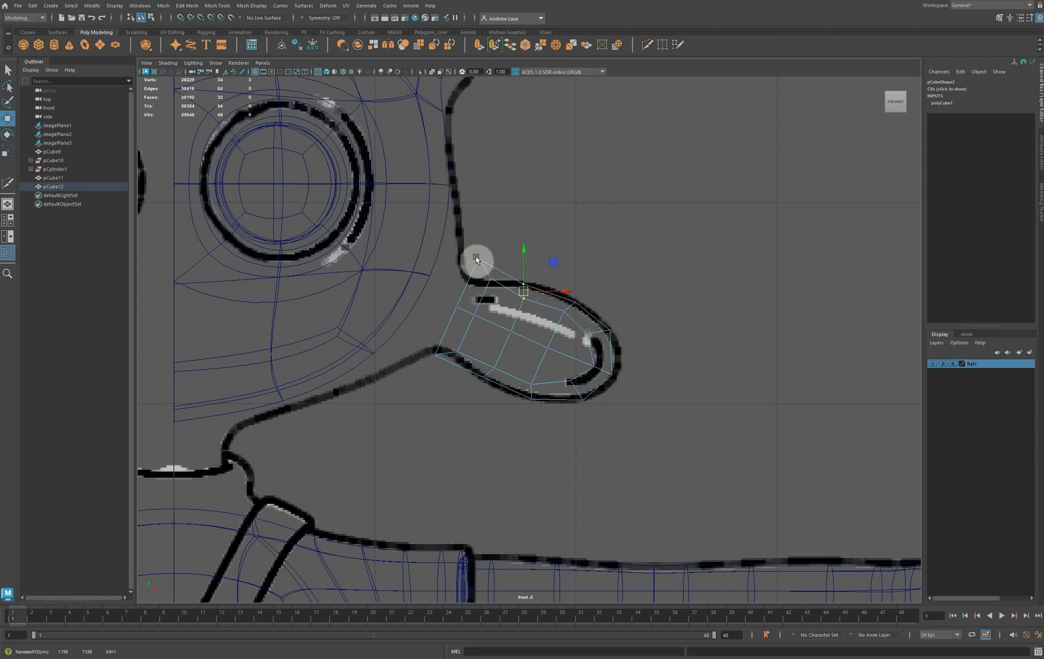
Fit the ear's base corner vertices to the outline and reposition its inner vertices to even out the front-view mesh
{"action": "left_click_drag", "start_coordinate": [471, 251], "coordinate": [480, 294]}
{"action": "left_click_drag", "start_coordinate": [422, 337], "coordinate": [455, 353]}
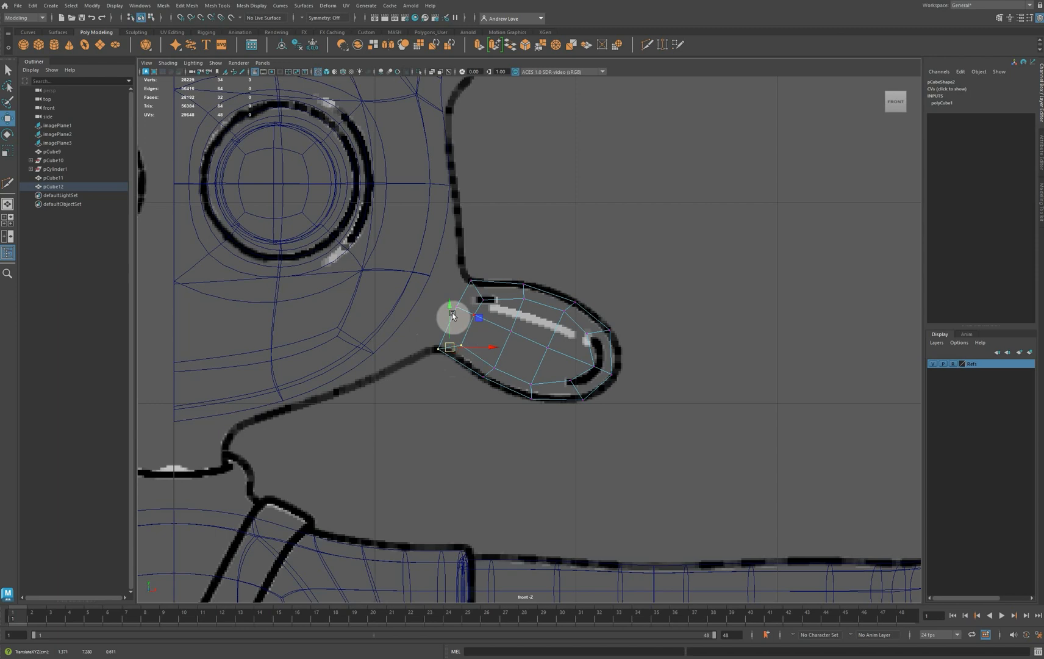
{"action": "left_click_drag", "start_coordinate": [435, 298], "coordinate": [465, 311]}
{"action": "left_click_drag", "start_coordinate": [453, 309], "coordinate": [512, 333]}
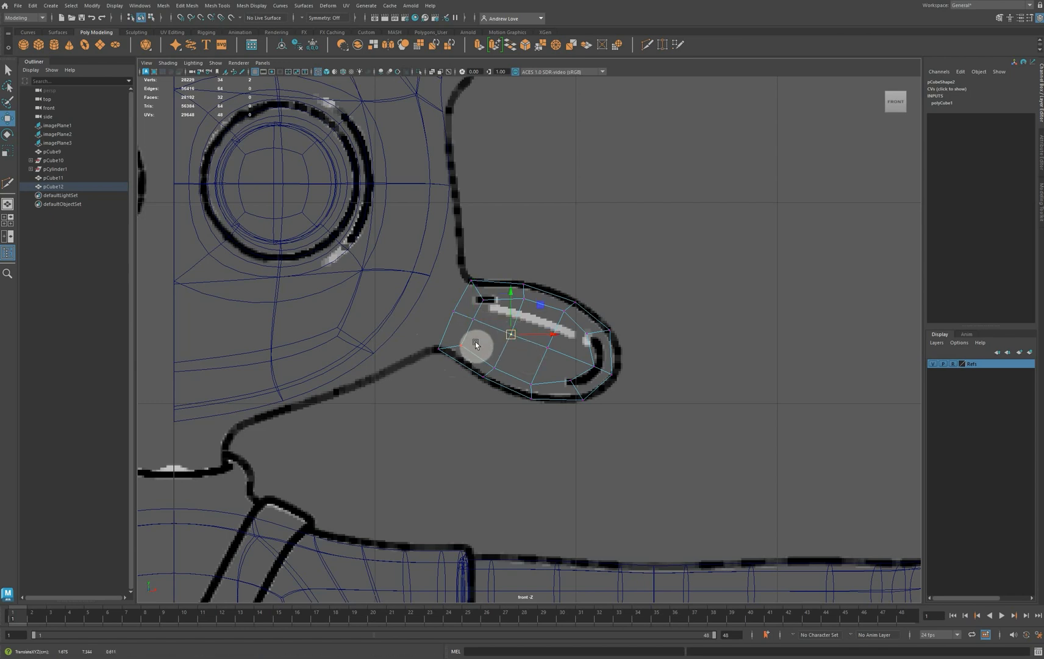
{"action": "mouse_move", "coordinate": [464, 308]}
{"action": "left_mouse_down"}
{"action": "mouse_move", "coordinate": [489, 330]}
{"action": "mouse_move", "coordinate": [466, 317]}
{"action": "left_mouse_up"}
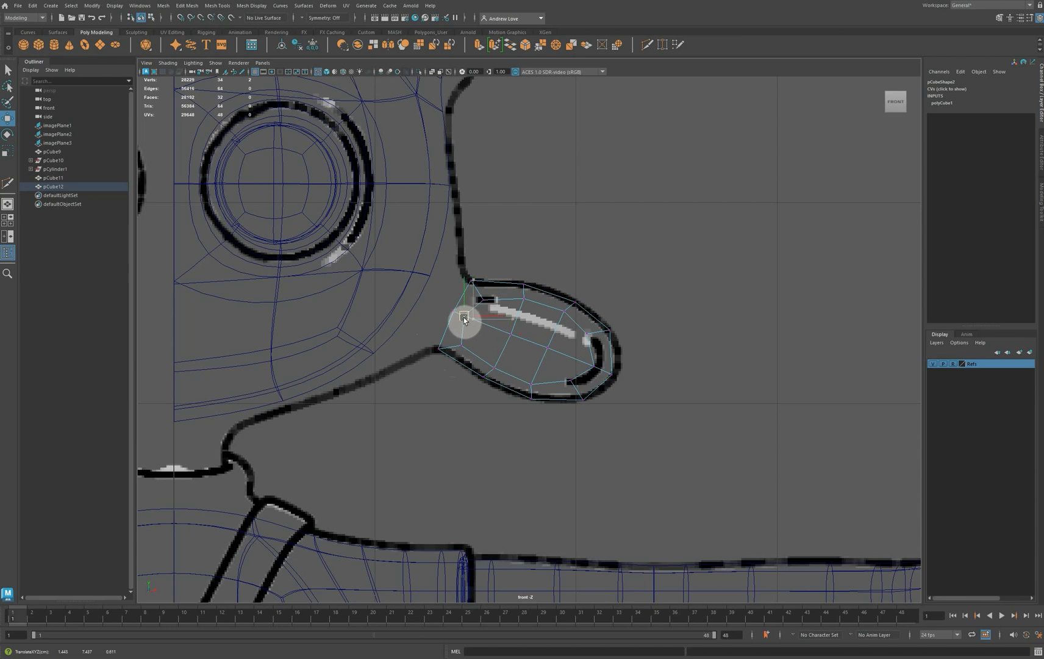
{"action": "left_click_drag", "start_coordinate": [464, 317], "coordinate": [477, 286]}
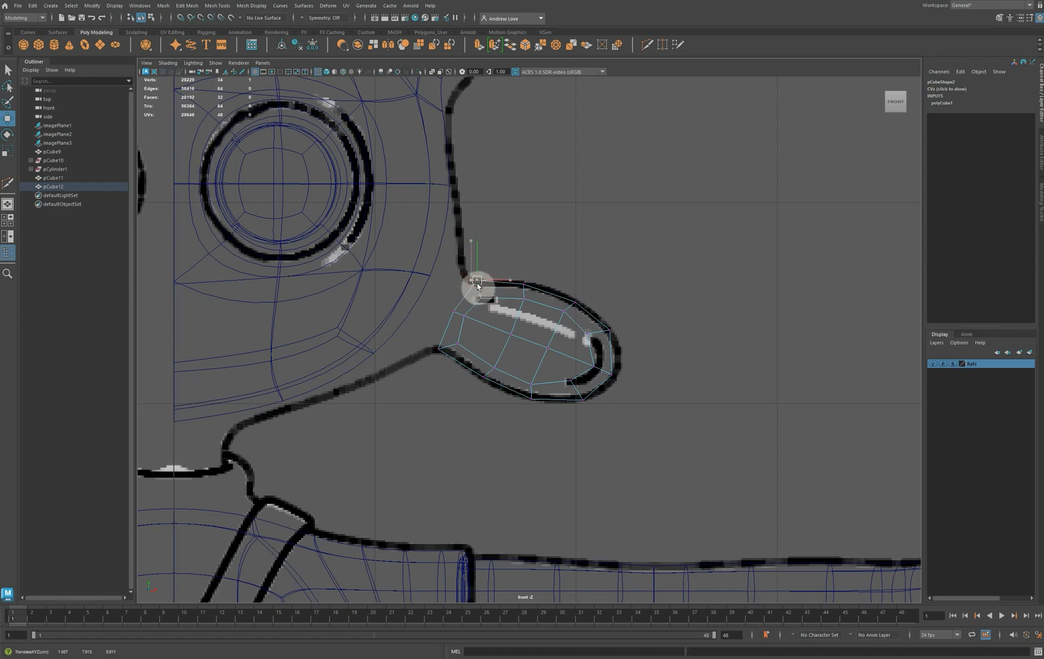
{"action": "left_click", "coordinate": [442, 350]}
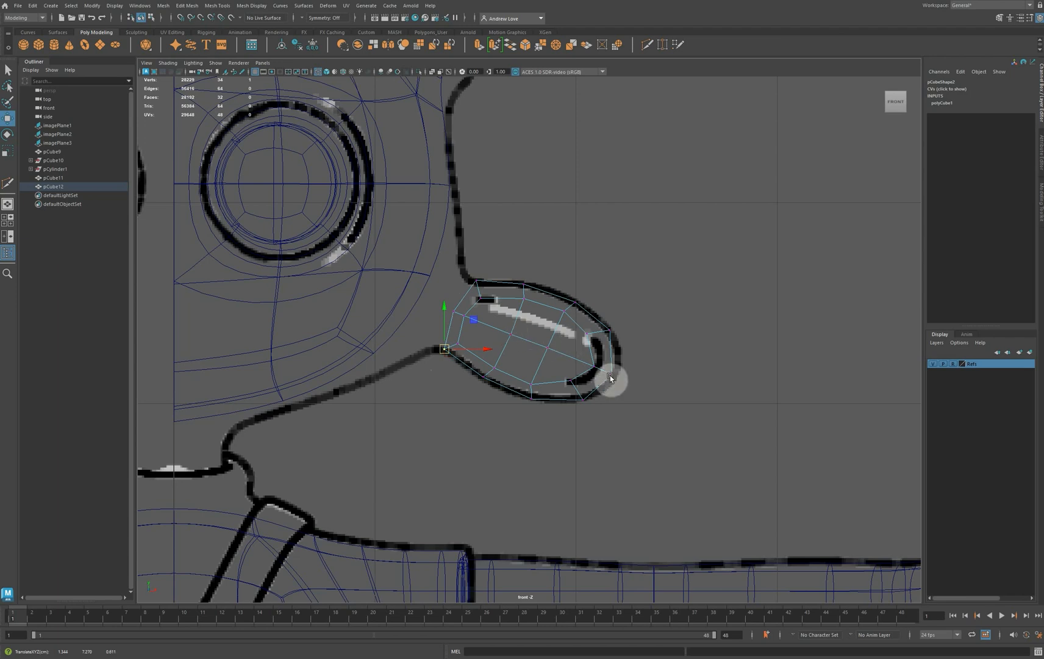
Examine the ear's side profile in the perspective view with and without smooth preview
{"action": "key", "text": "space"}
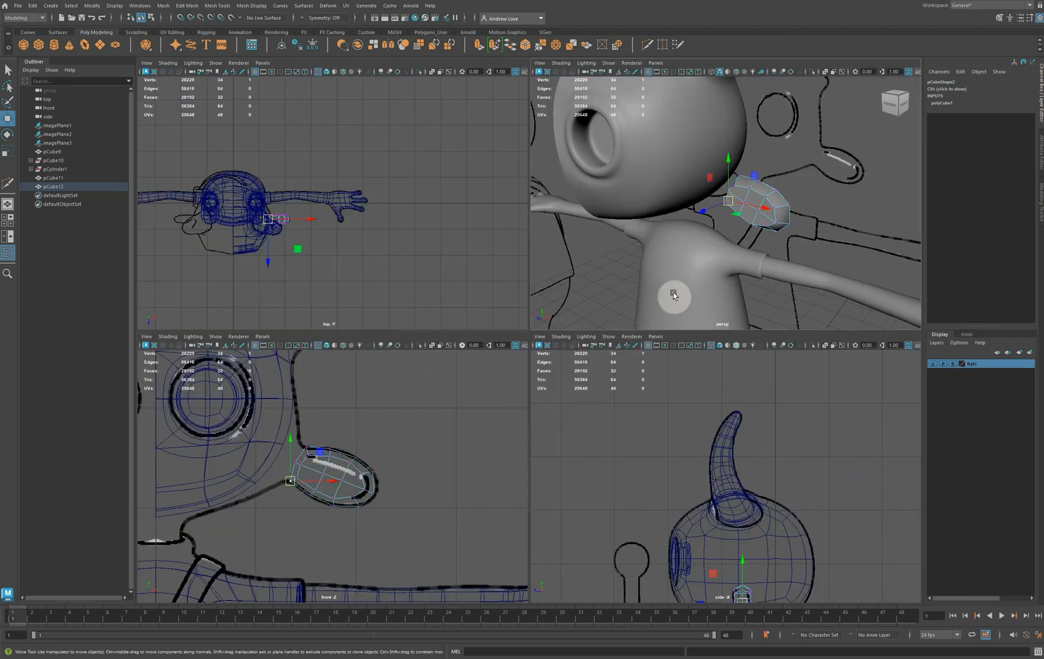
{"action": "key", "text": "space"}
{"action": "left_click_drag", "start_coordinate": [700, 348], "coordinate": [636, 332], "text": "alt"}
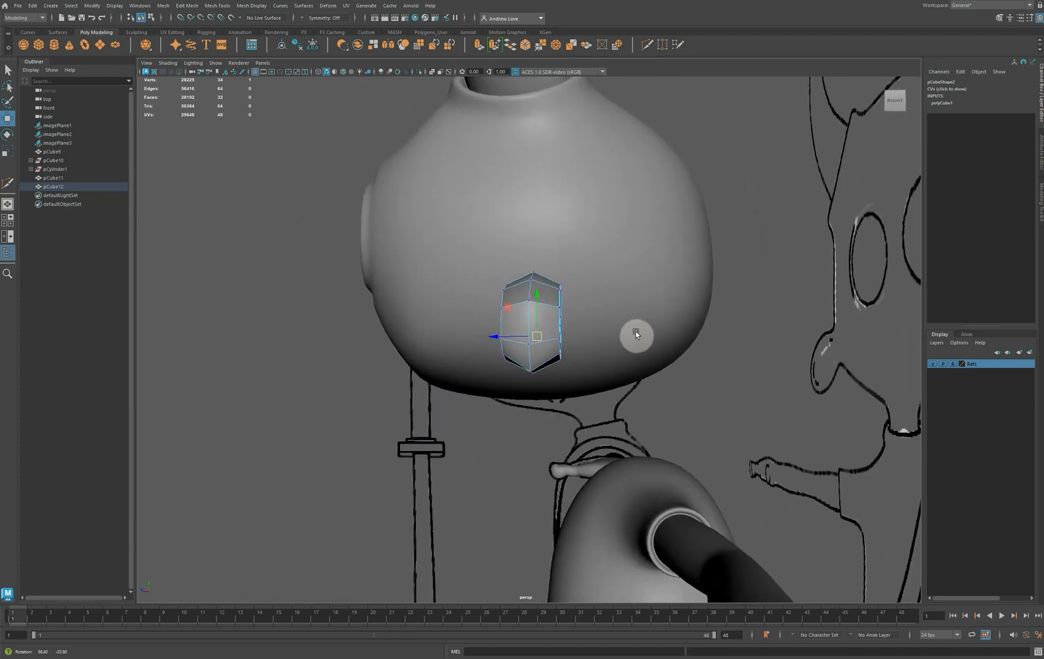
{"action": "key", "text": "3"}
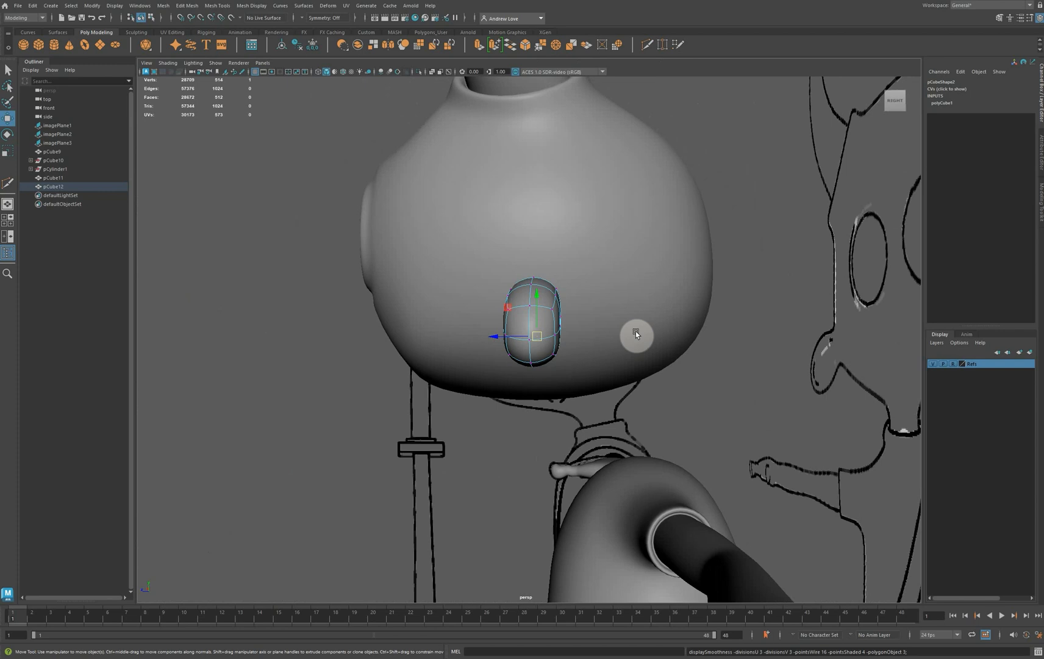
{"action": "key", "text": "1"}
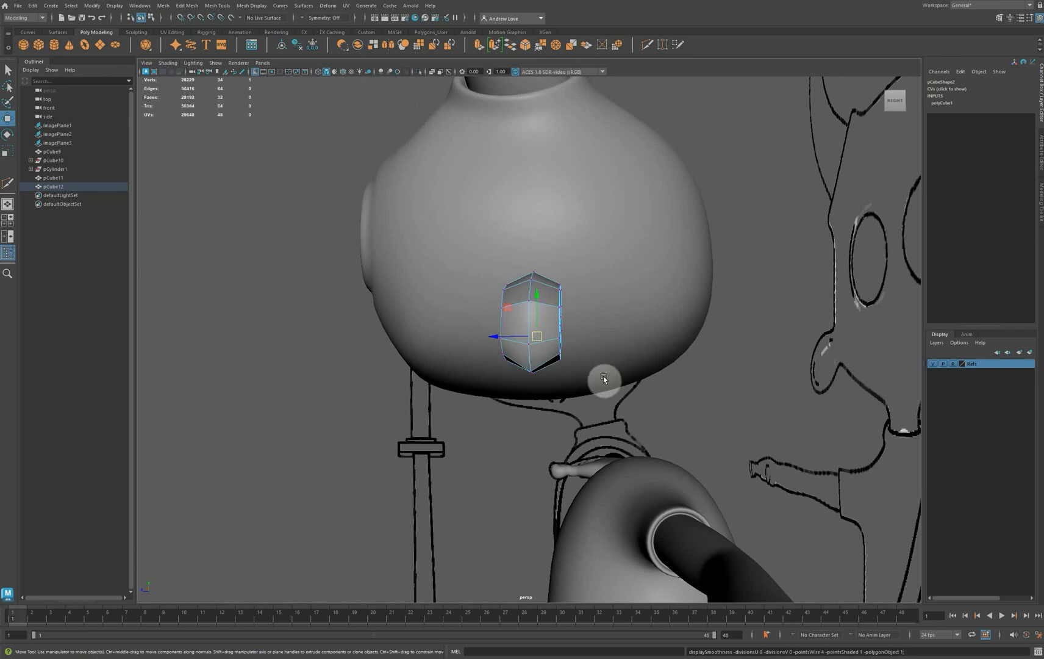
Select the border edge loop around the ear's back face and adjust its position along the depth axis
{"action": "left_click_drag", "start_coordinate": [589, 403], "coordinate": [568, 400], "text": "alt"}
{"action": "scroll", "coordinate": [561, 382], "scroll_direction": "up", "scroll_amount": 3}
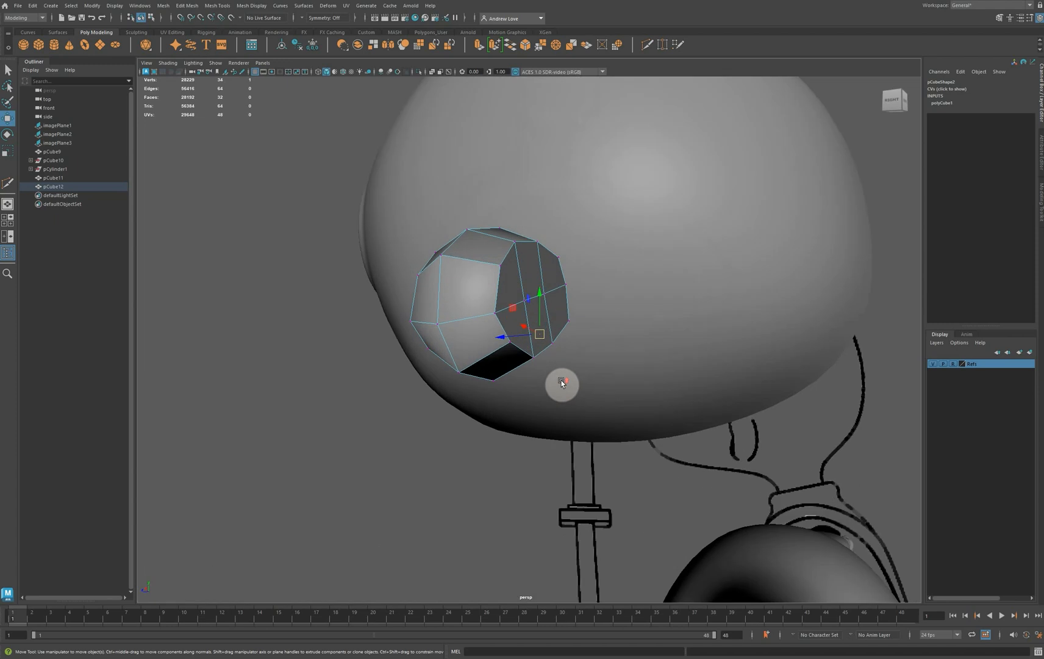
{"action": "scroll", "coordinate": [558, 372], "scroll_direction": "up", "scroll_amount": 1}
{"action": "right_click_drag", "start_coordinate": [486, 279], "coordinate": [476, 262]}
{"action": "left_click", "coordinate": [494, 274]}
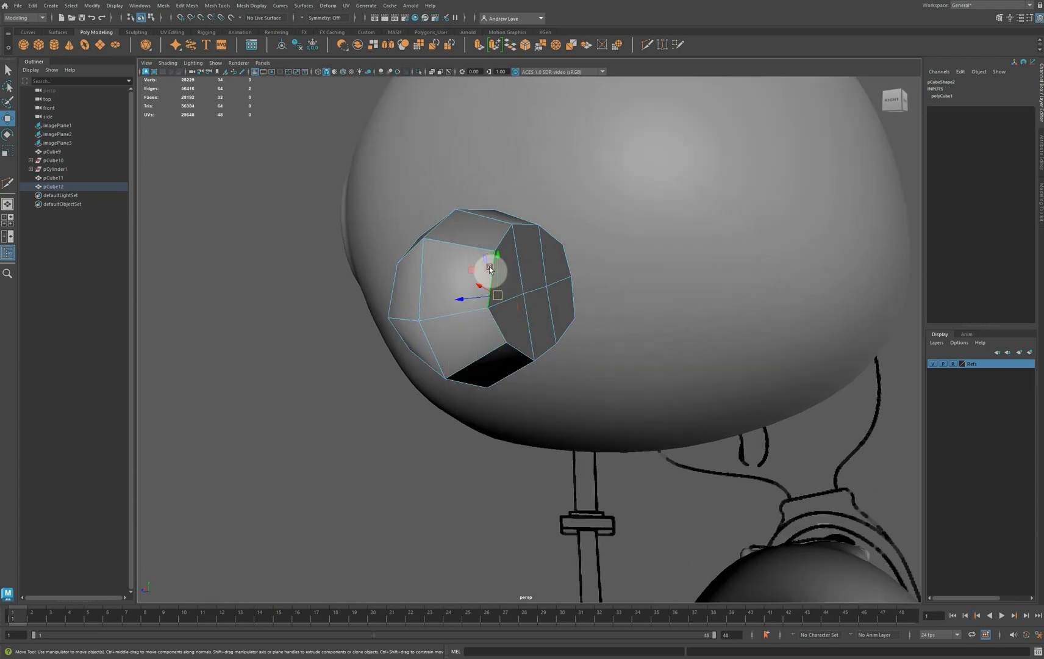
{"action": "double_click", "coordinate": [501, 238], "text": "shift"}
{"action": "double_click", "coordinate": [519, 351], "text": "shift"}
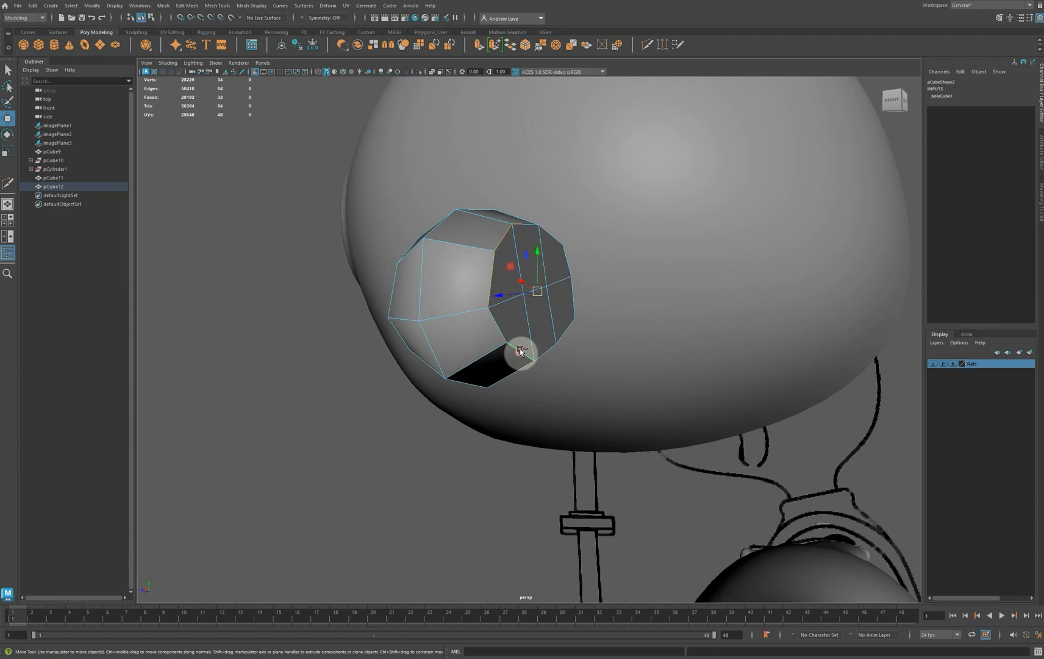
{"action": "double_click", "coordinate": [566, 263], "text": "shift"}
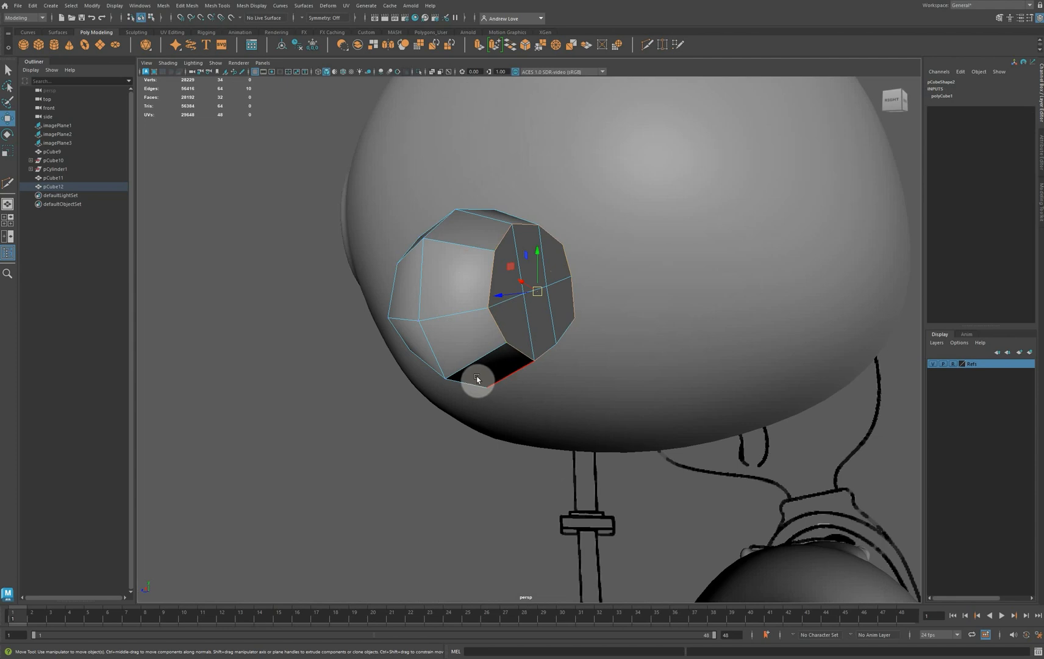
{"action": "left_click_drag", "start_coordinate": [477, 376], "coordinate": [500, 374], "text": "alt"}
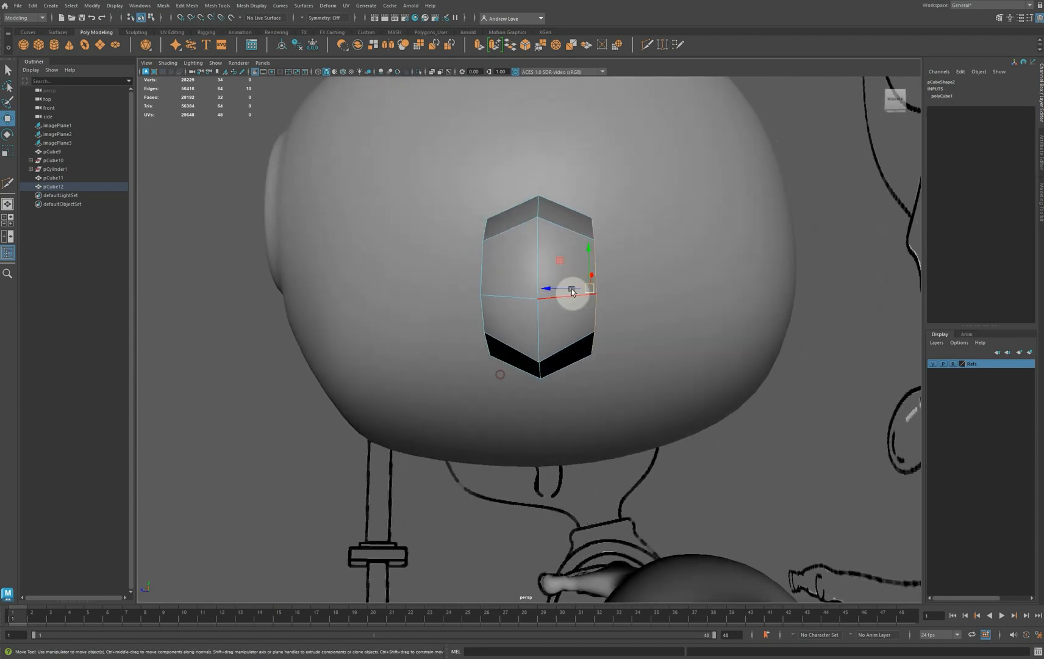
{"action": "left_click_drag", "start_coordinate": [572, 292], "coordinate": [489, 348]}
Move the middle edges of the ear's back face slightly outward along the depth axis, checking the curve in smooth preview
{"action": "left_click_drag", "start_coordinate": [431, 370], "coordinate": [483, 341], "text": "alt"}
{"action": "key", "text": "3"}
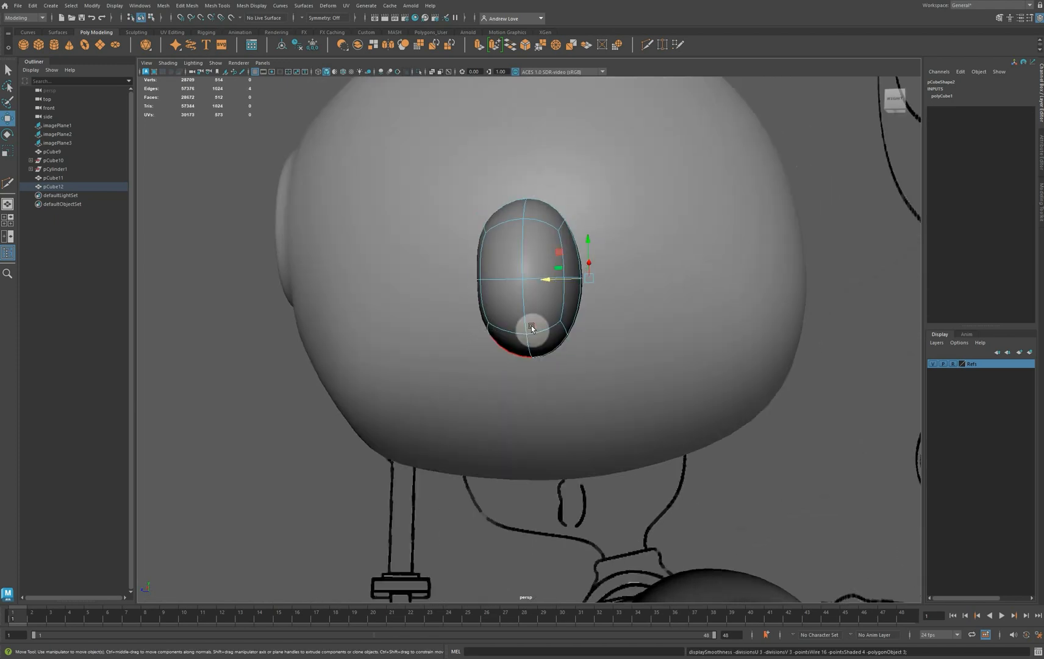
{"action": "left_click_drag", "start_coordinate": [552, 282], "coordinate": [554, 280]}
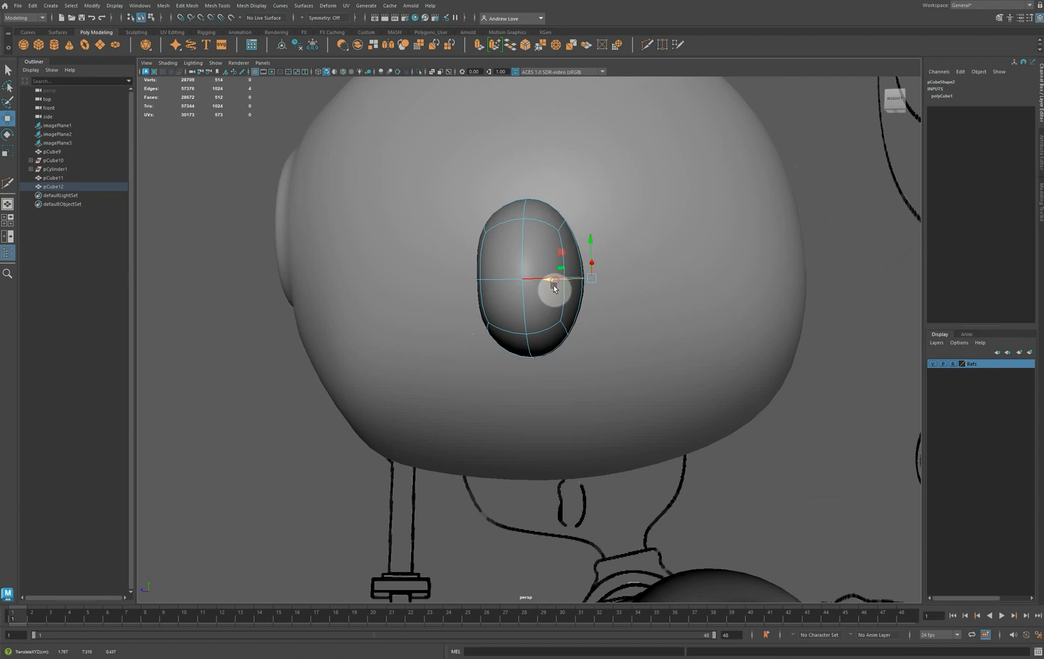
{"action": "key", "text": "1"}
Extrude the six front faces of the ear together and scale them inward to about 0.27 to form an inset
{"action": "left_click_drag", "start_coordinate": [608, 353], "coordinate": [722, 377], "text": "alt"}
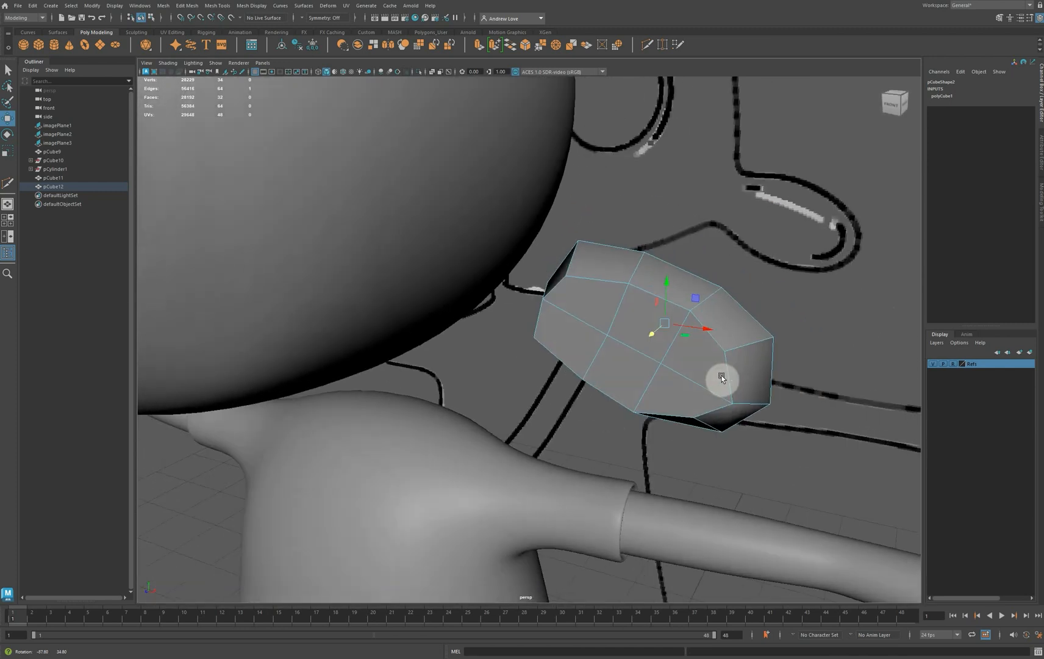
{"action": "right_click", "coordinate": [638, 371]}
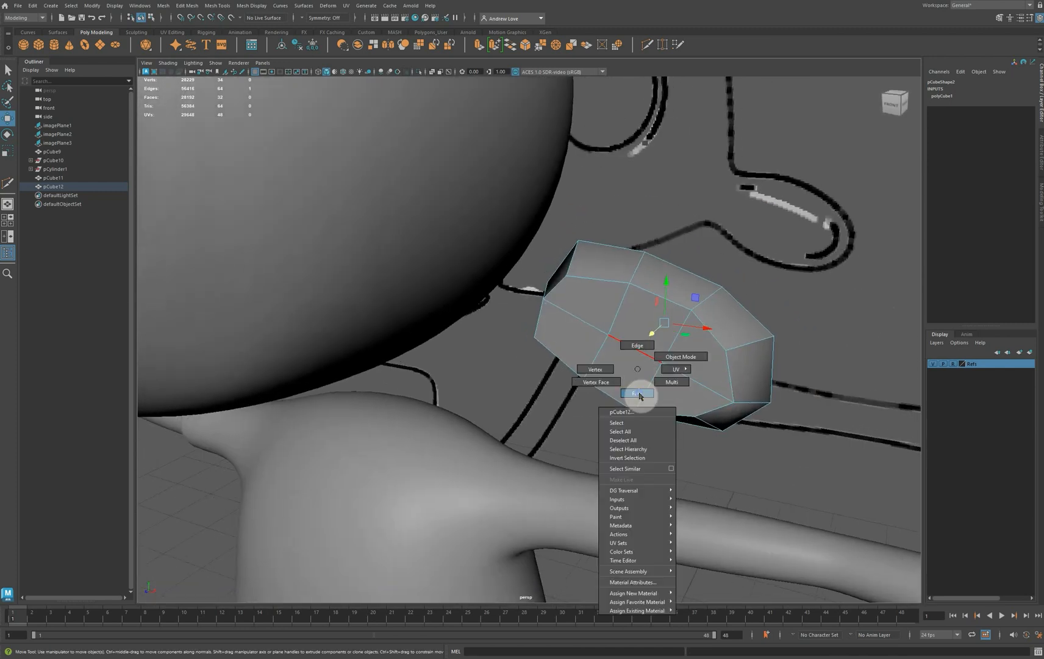
{"action": "left_click", "coordinate": [637, 393]}
{"action": "left_click", "coordinate": [579, 337]}
{"action": "left_click", "coordinate": [603, 300], "text": "shift"}
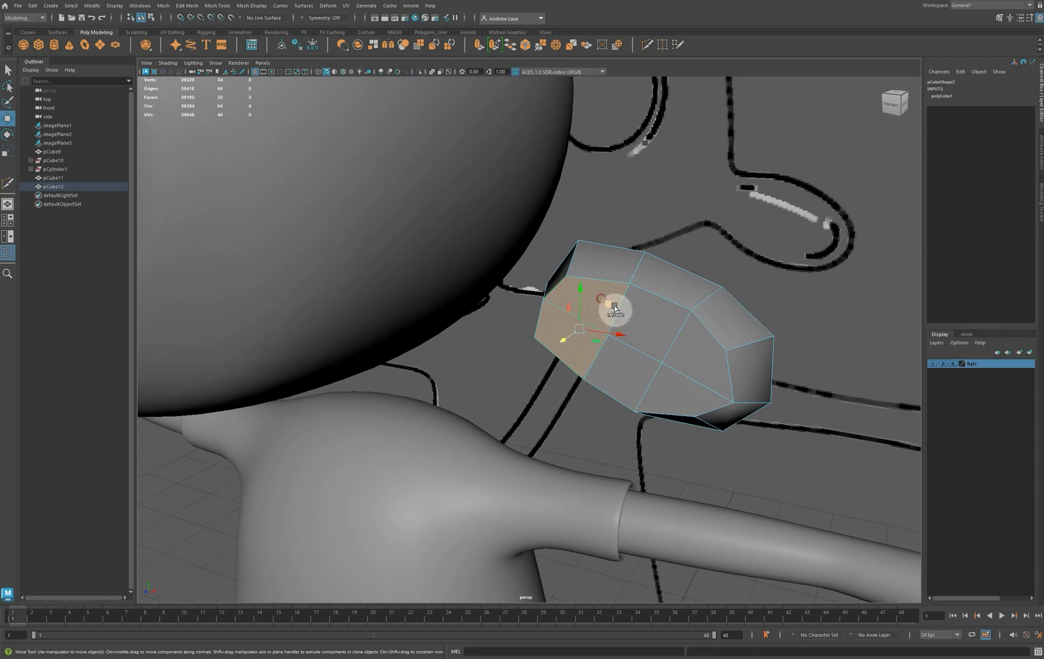
{"action": "left_click", "coordinate": [639, 317], "text": "shift"}
{"action": "left_click", "coordinate": [683, 366], "text": "shift"}
{"action": "left_click", "coordinate": [661, 385], "text": "shift"}
{"action": "left_click", "coordinate": [660, 384], "text": "shift"}
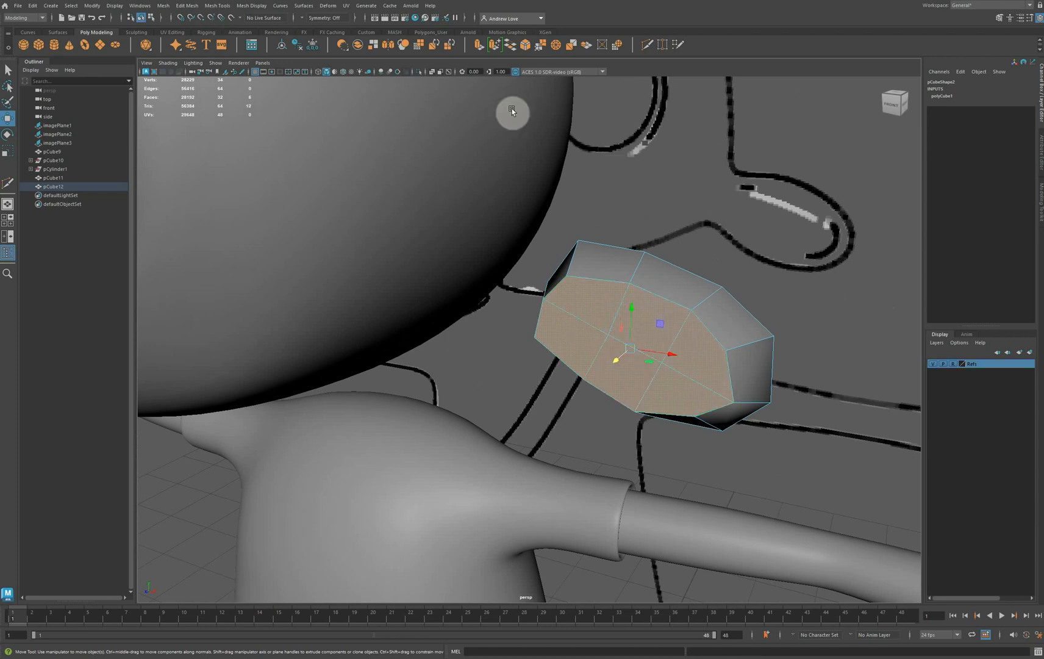
{"action": "left_click", "coordinate": [478, 44]}
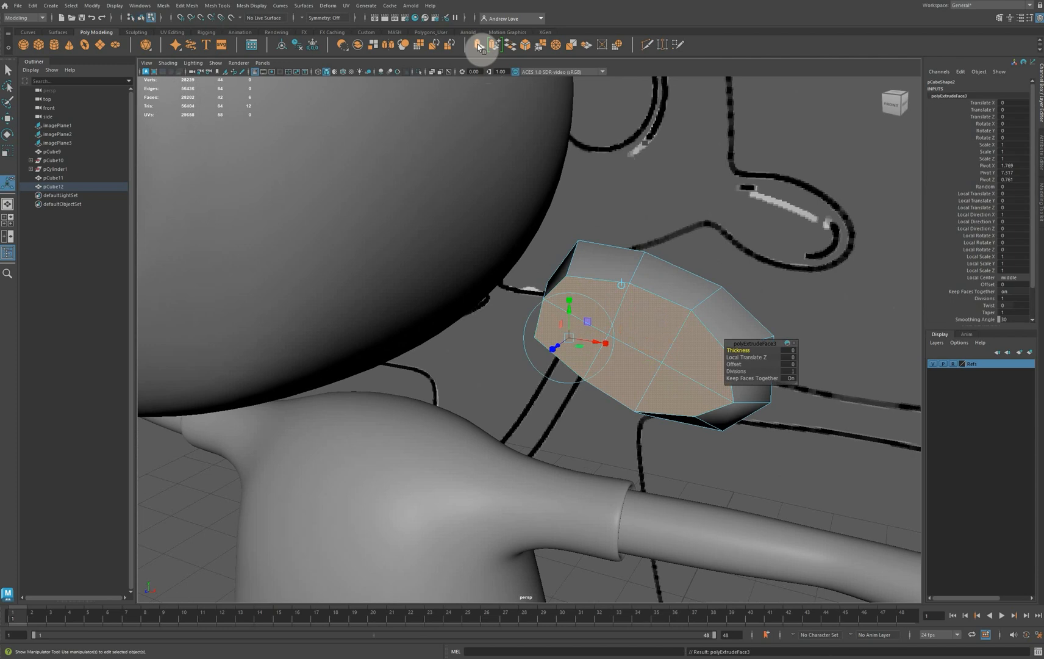
{"action": "left_click", "coordinate": [570, 298]}
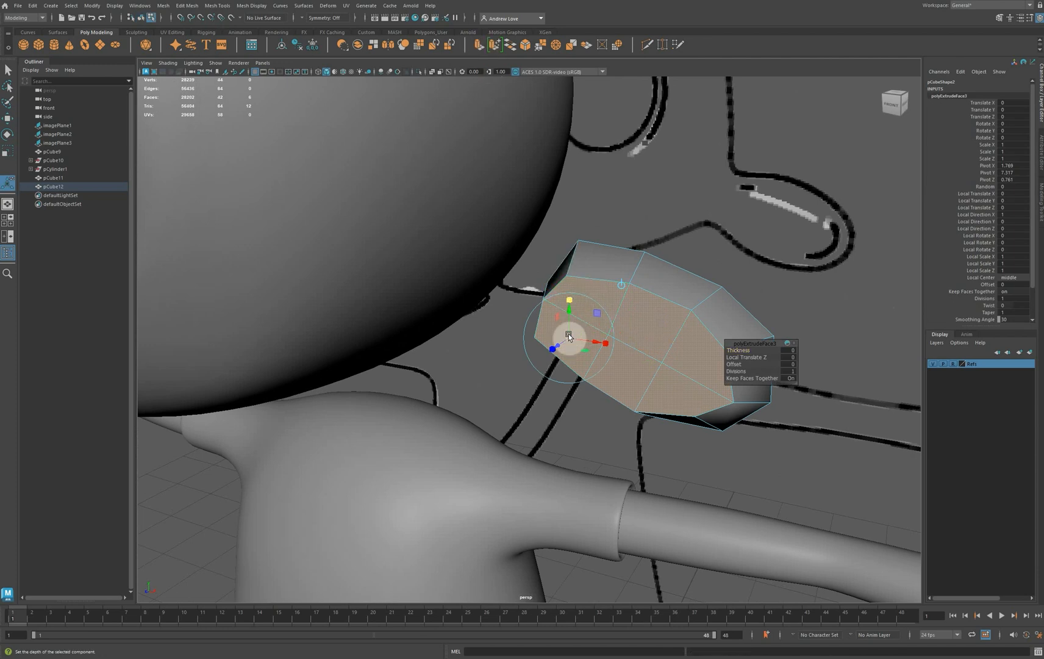
{"action": "left_click_drag", "start_coordinate": [569, 337], "coordinate": [549, 316]}
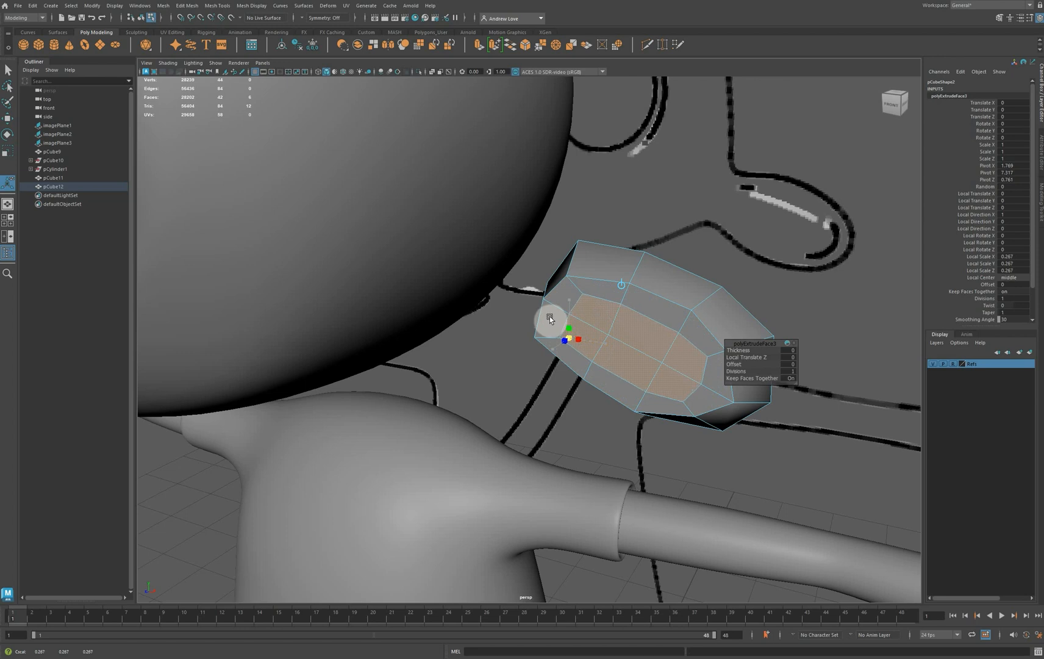
{"action": "left_click", "coordinate": [549, 316]}
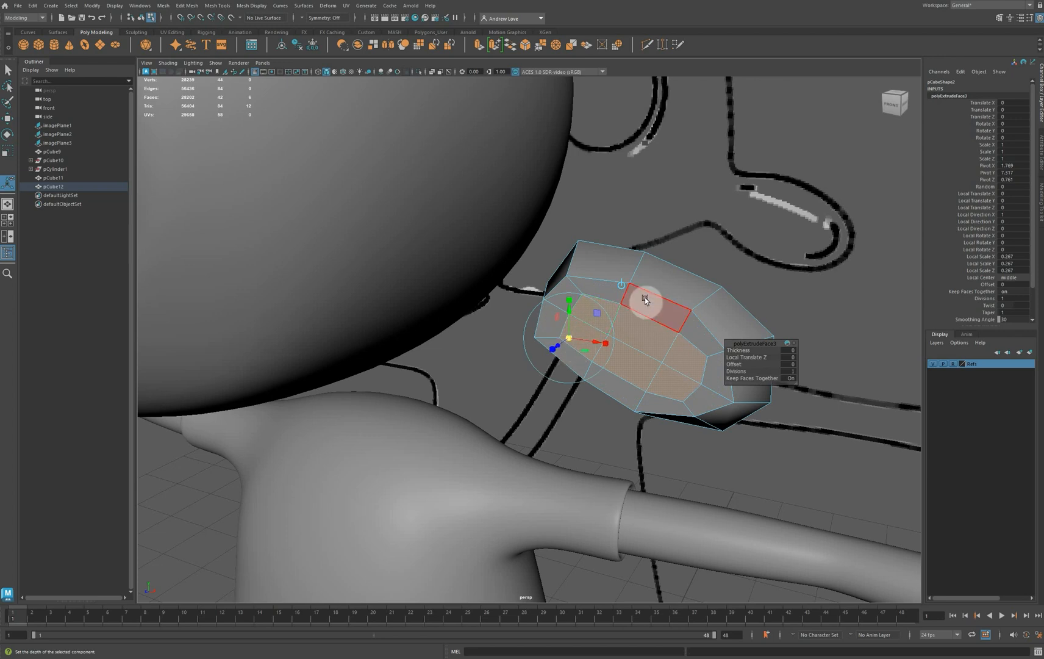
Extrude the inset faces again and push them into the ear with a local Z translation of -0.177
{"action": "key", "text": "ctrl+e"}
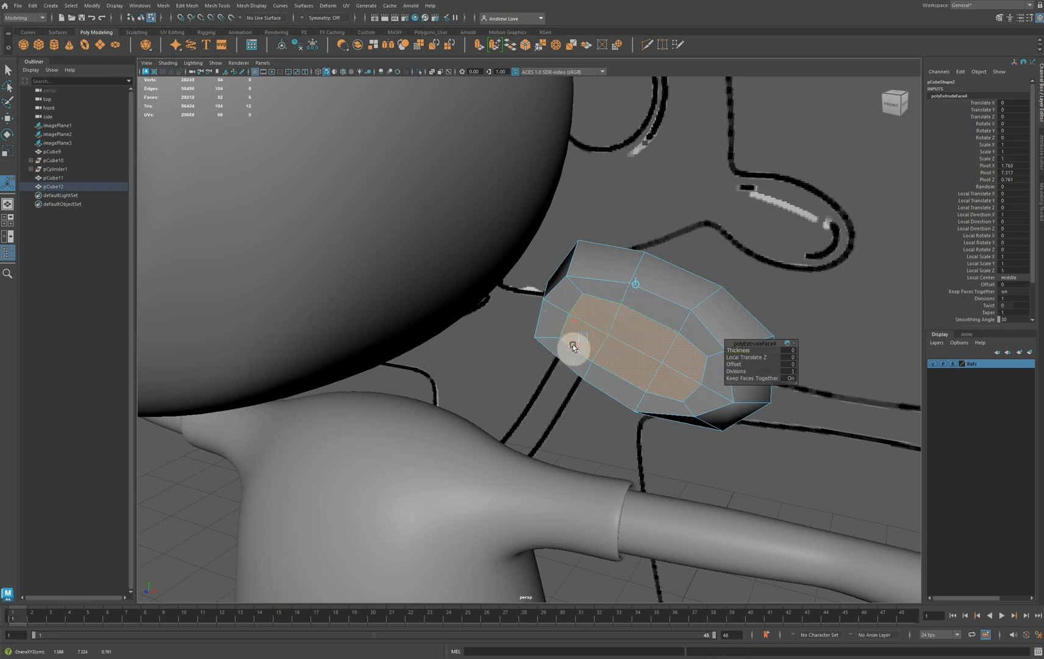
{"action": "left_click_drag", "start_coordinate": [573, 344], "coordinate": [593, 332]}
{"action": "left_click_drag", "start_coordinate": [575, 418], "coordinate": [440, 475], "text": "alt"}
{"action": "key", "text": "4"}
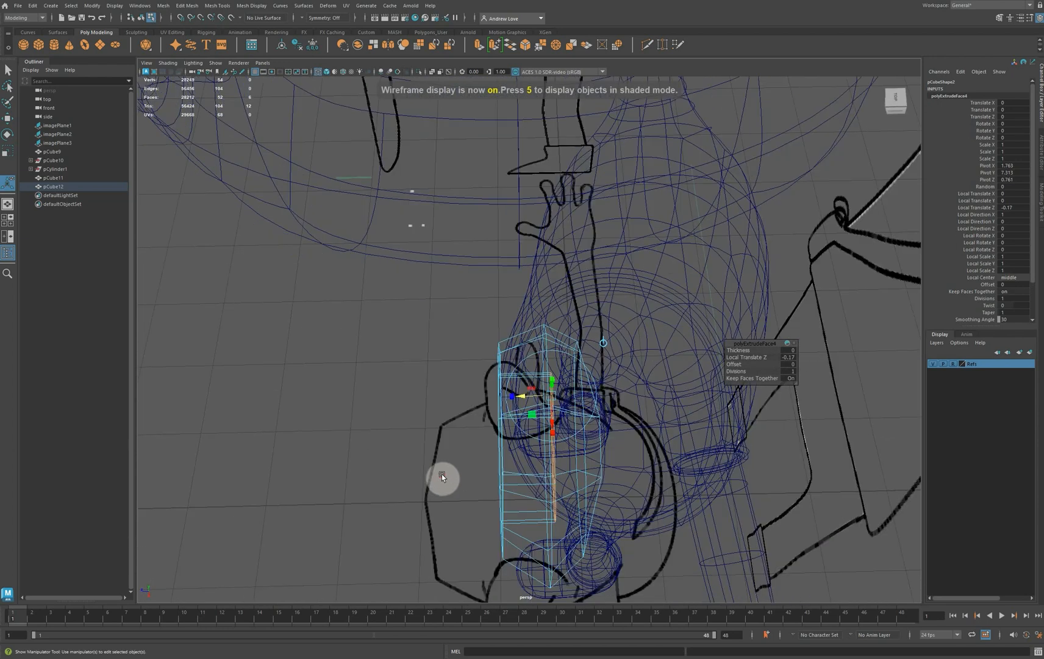
{"action": "left_click_drag", "start_coordinate": [521, 397], "coordinate": [523, 401]}
{"action": "left_click_drag", "start_coordinate": [412, 449], "coordinate": [459, 412], "text": "alt"}
{"action": "key", "text": "5"}
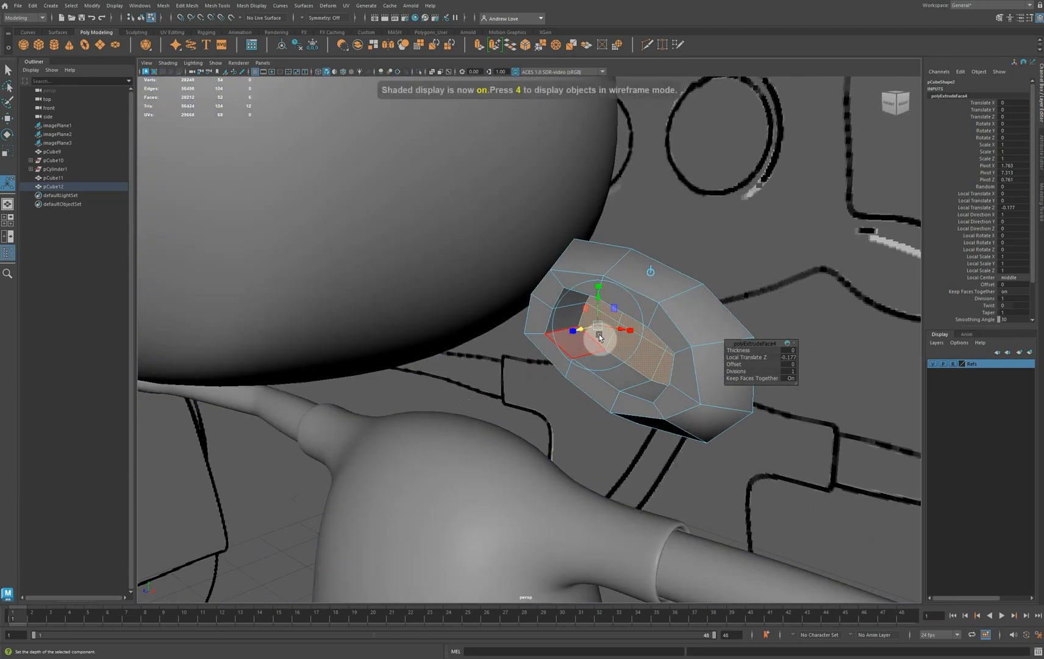
Push one of the central edges on the ear cavity's floor deeper into the ear
{"action": "left_click", "coordinate": [710, 255]}
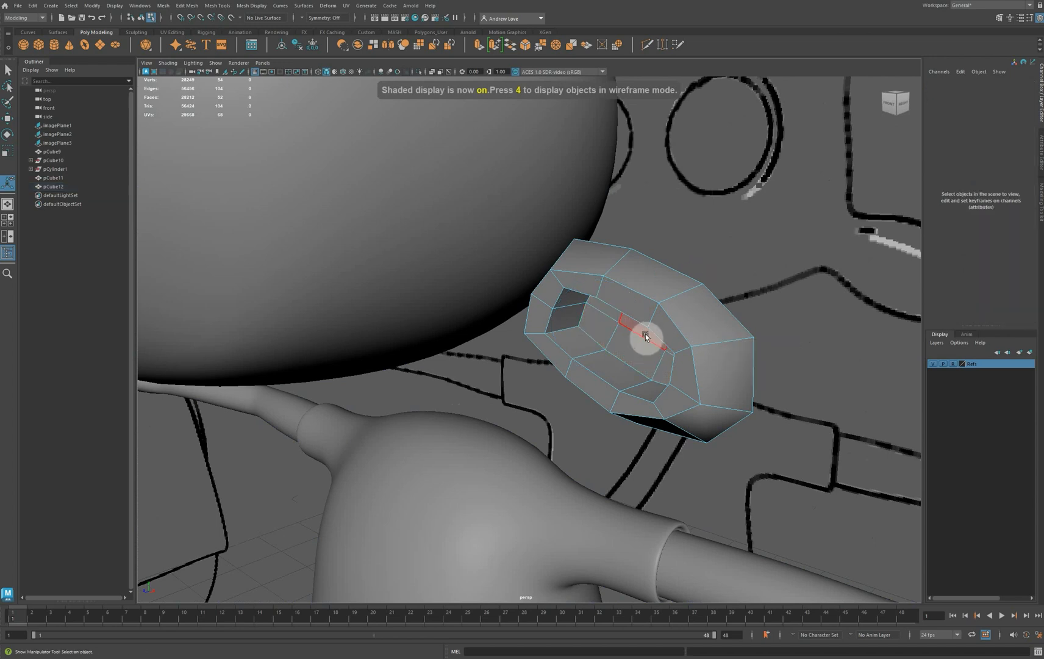
{"action": "mouse_move", "coordinate": [645, 334]}
{"action": "right_mouse_down"}
{"action": "mouse_move", "coordinate": [630, 329]}
{"action": "mouse_move", "coordinate": [646, 312]}
{"action": "right_mouse_up"}
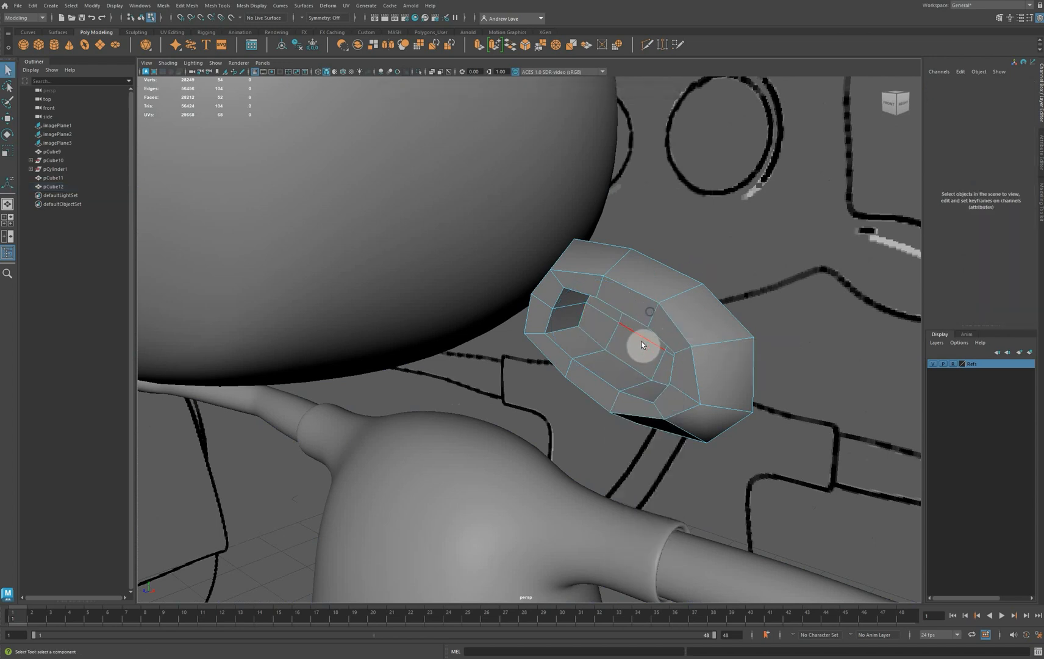
{"action": "key", "text": "w"}
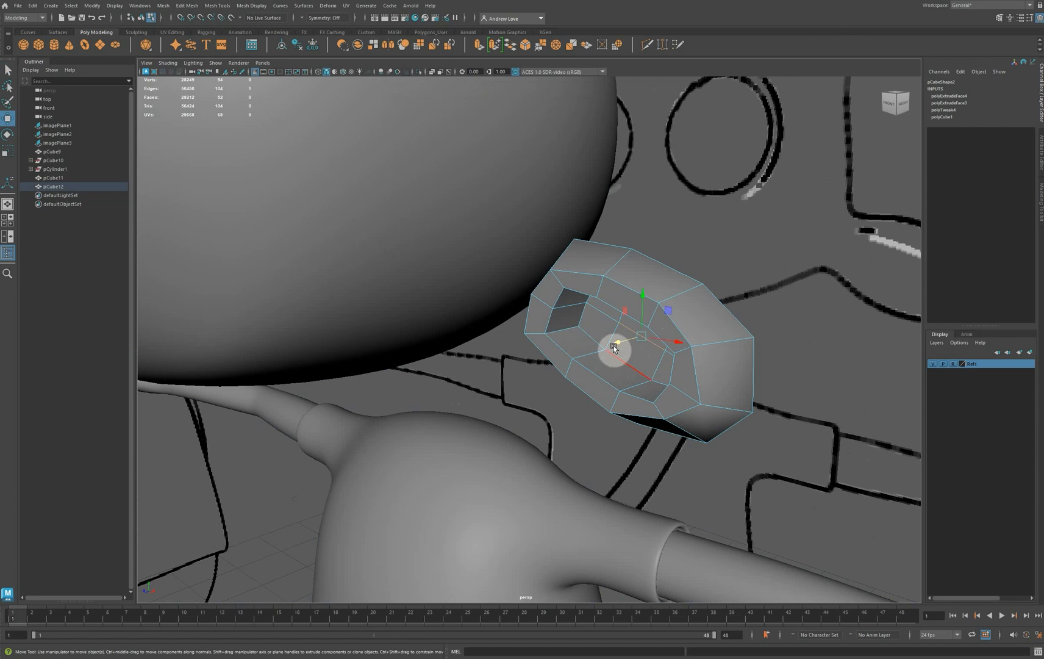
{"action": "left_click_drag", "start_coordinate": [618, 343], "coordinate": [625, 346]}
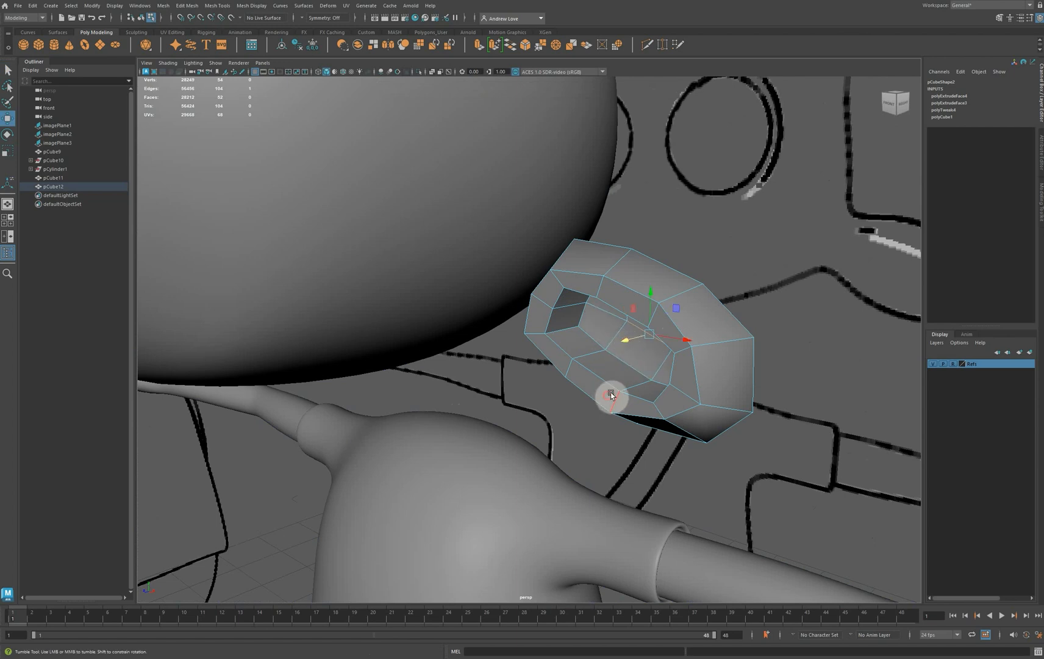
Select the six floor faces of the ear cavity and scale them slightly smaller together
{"action": "left_click_drag", "start_coordinate": [610, 392], "coordinate": [644, 387], "text": "alt"}
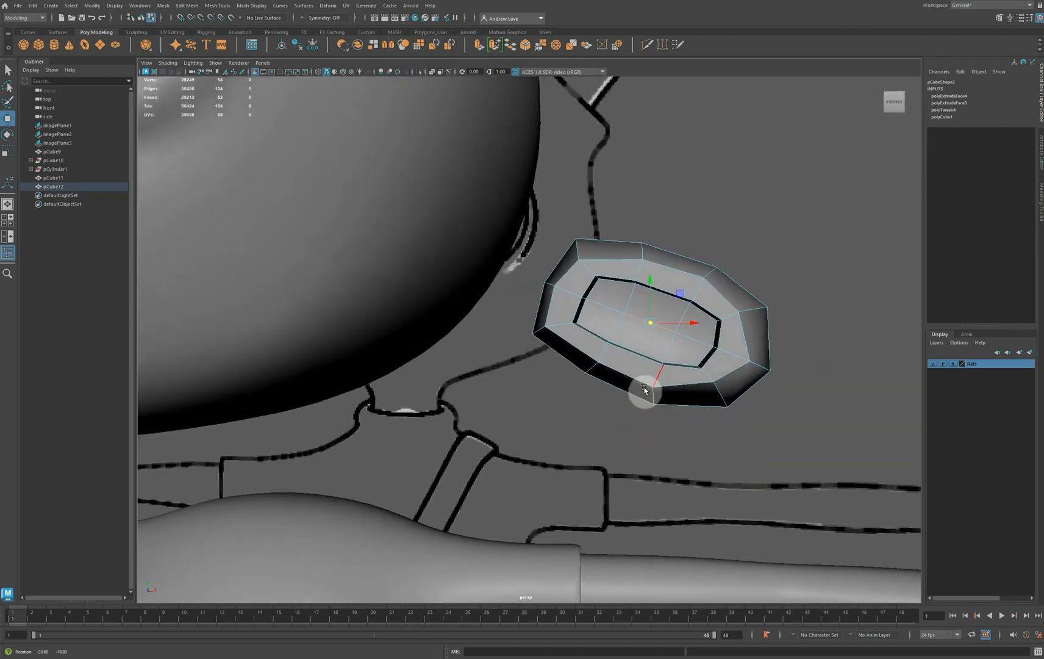
{"action": "scroll", "coordinate": [639, 371], "scroll_direction": "up", "scroll_amount": 2}
{"action": "right_click_drag", "start_coordinate": [629, 314], "coordinate": [625, 327]}
{"action": "left_click", "coordinate": [629, 299]}
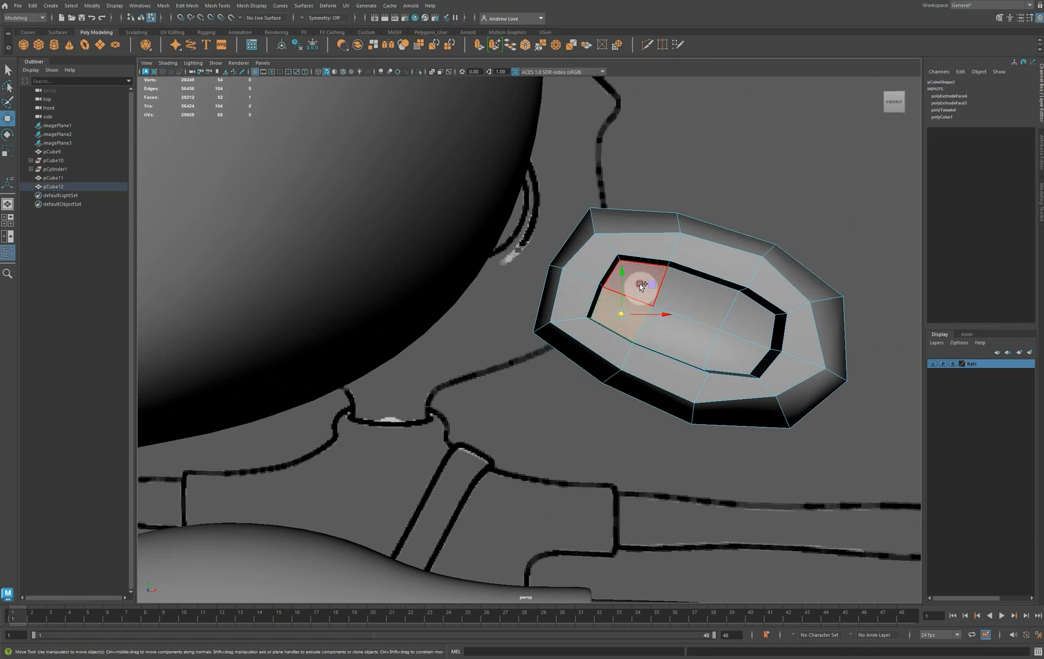
{"action": "left_click", "coordinate": [641, 285], "text": "shift"}
{"action": "left_click", "coordinate": [702, 303], "text": "shift"}
{"action": "left_click", "coordinate": [745, 325], "text": "shift"}
{"action": "left_click", "coordinate": [738, 348], "text": "shift"}
{"action": "left_click", "coordinate": [697, 343], "text": "shift"}
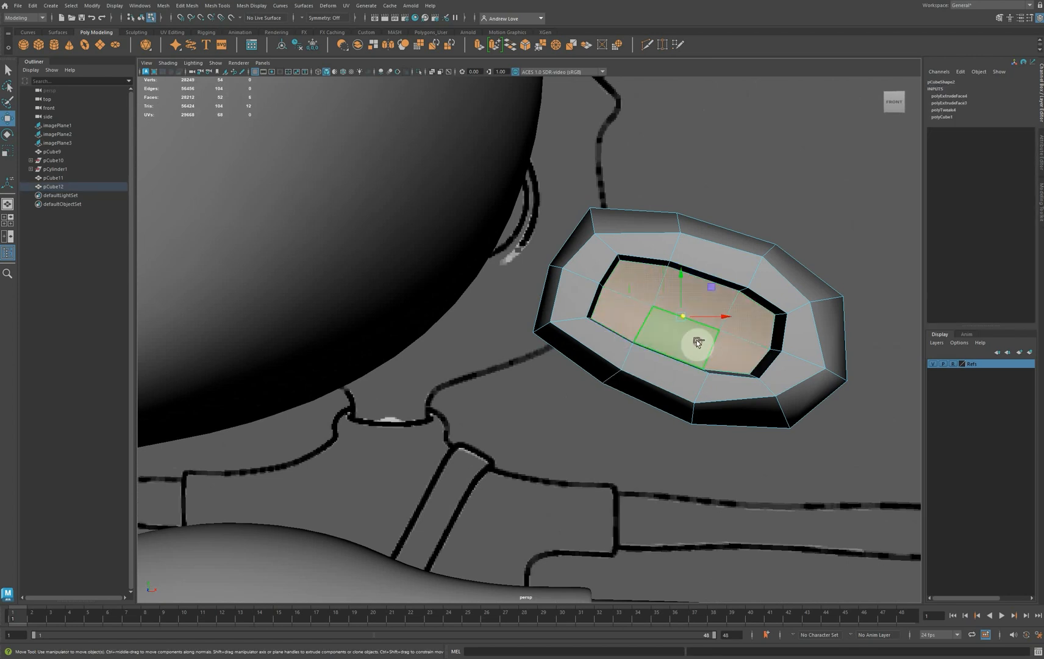
{"action": "key", "text": "r"}
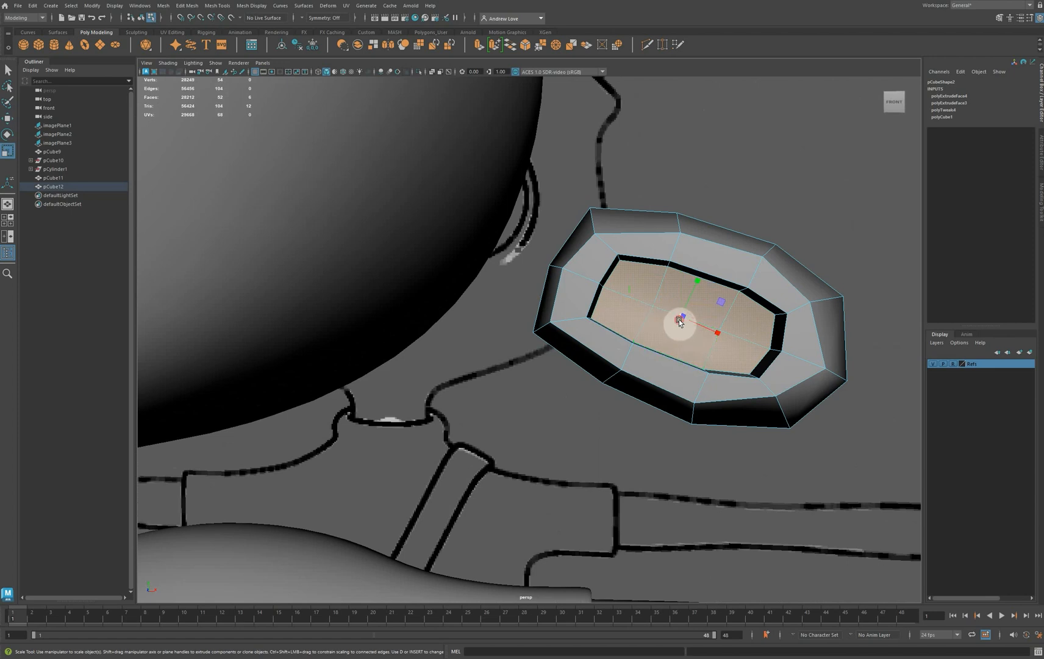
{"action": "left_click_drag", "start_coordinate": [680, 322], "coordinate": [638, 339]}
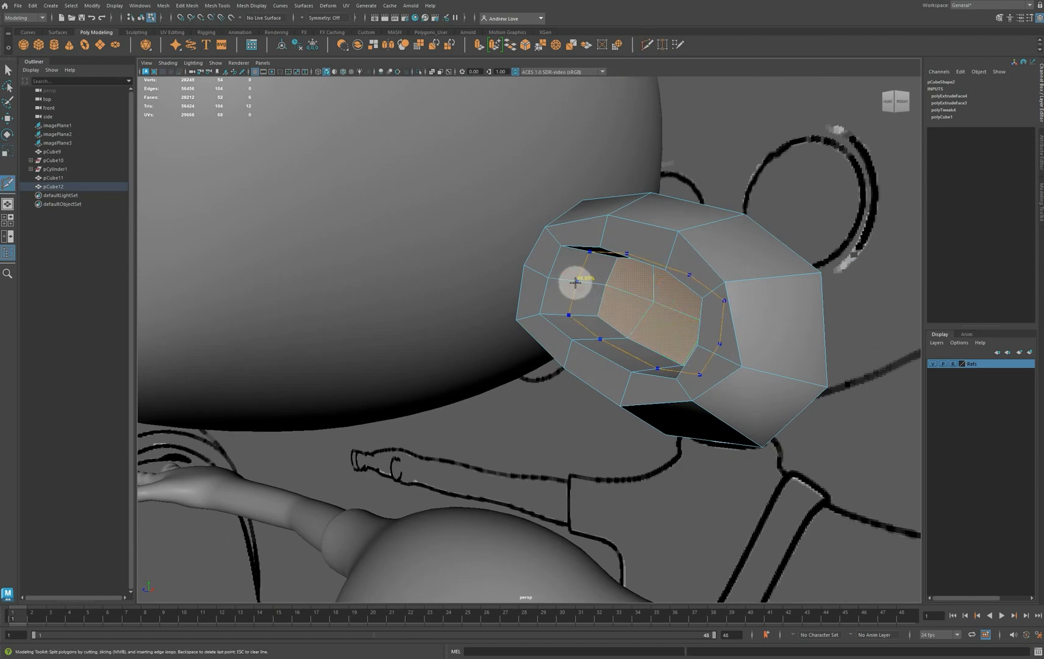
Insert one edge loop around the ear cavity's inner wall and another around the front rim
{"action": "left_click", "coordinate": [575, 282]}
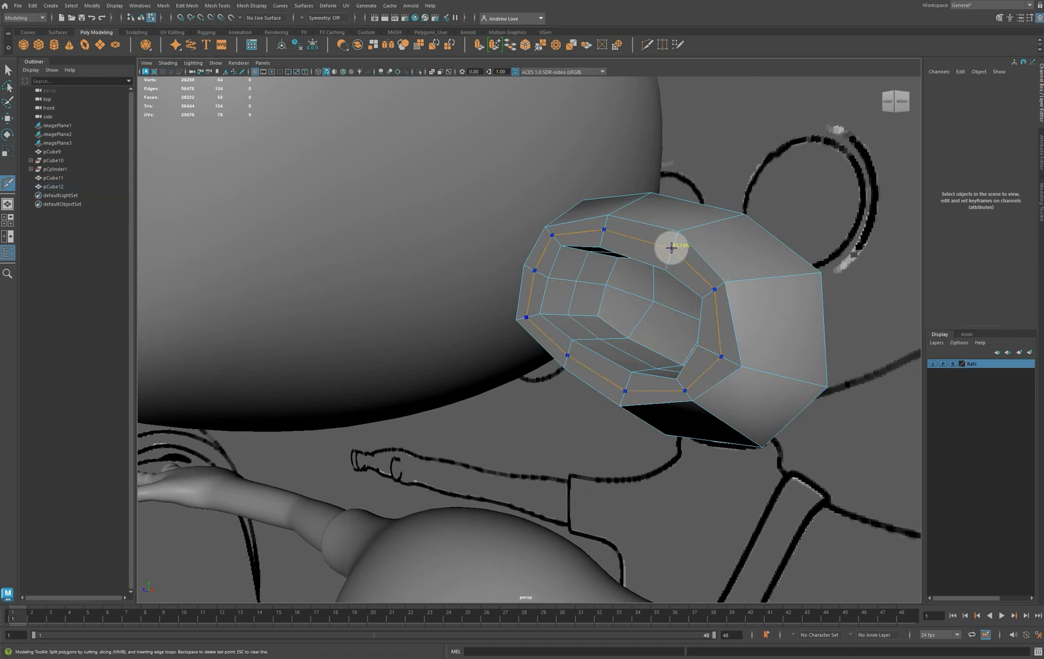
{"action": "left_click", "coordinate": [671, 247], "text": "ctrl"}
{"action": "key", "text": "w"}
{"action": "right_click_drag", "start_coordinate": [670, 248], "coordinate": [683, 223]}
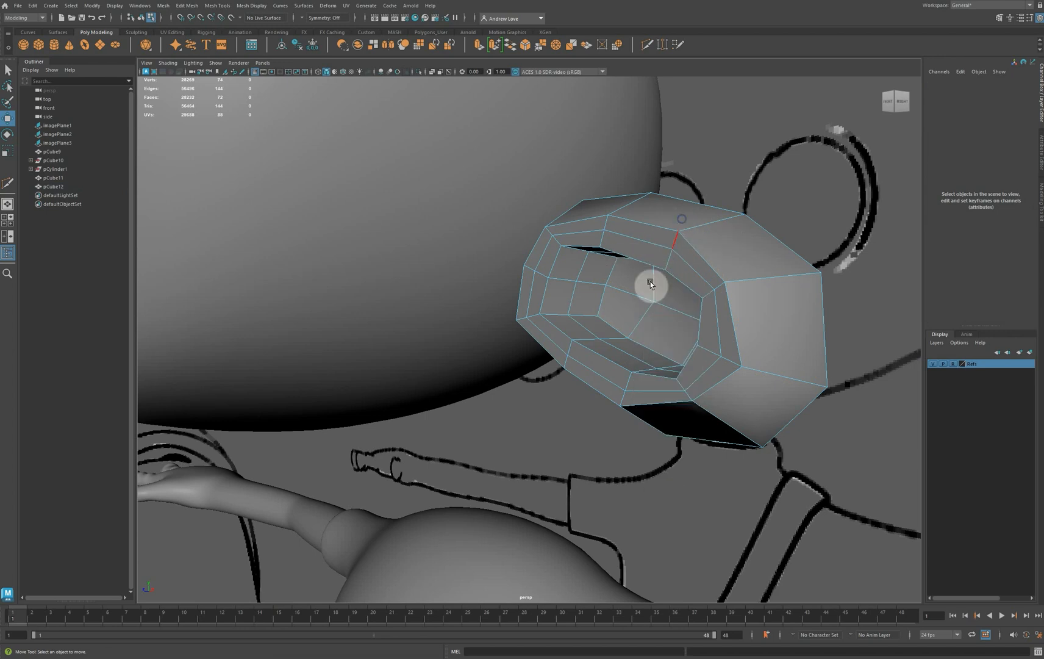
Scale the new edge loop on the ear cavity's inner wall slightly inward
{"action": "double_click", "coordinate": [582, 273]}
{"action": "key", "text": "r"}
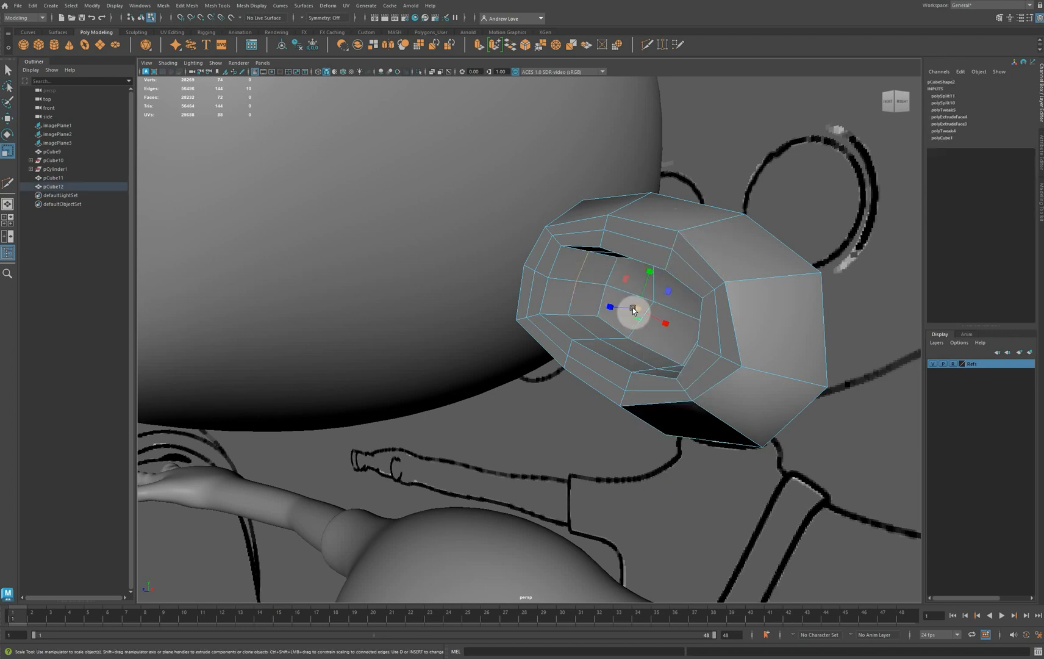
{"action": "left_click_drag", "start_coordinate": [638, 307], "coordinate": [628, 303]}
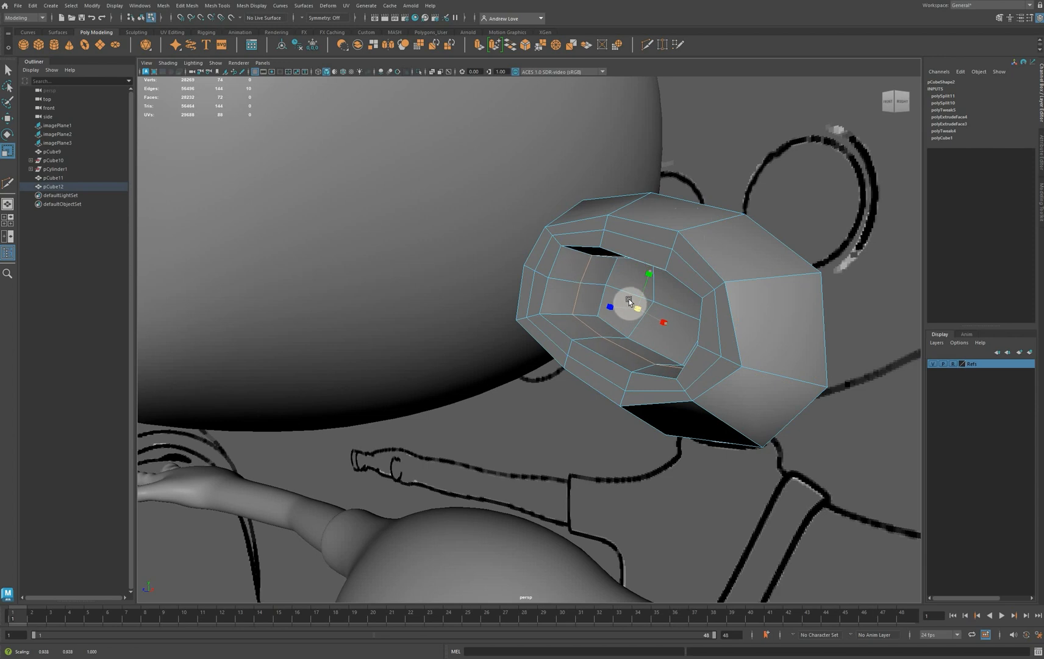
Pull the edge loop on the ear's front rim slightly forward along the depth axis and turn on smooth preview
{"action": "double_click", "coordinate": [644, 245]}
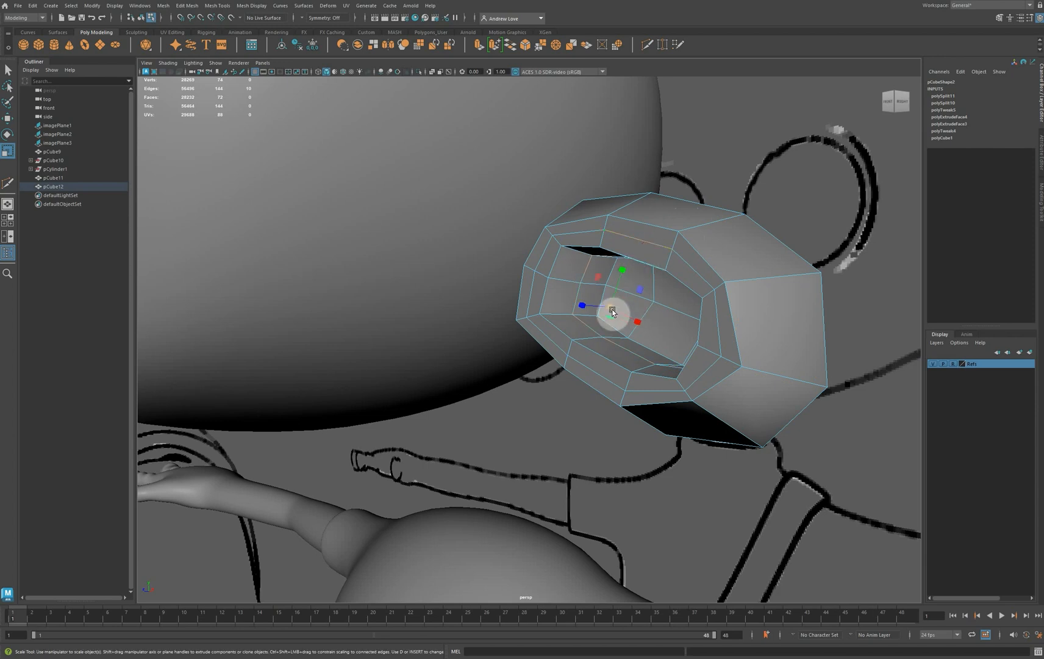
{"action": "key", "text": "w"}
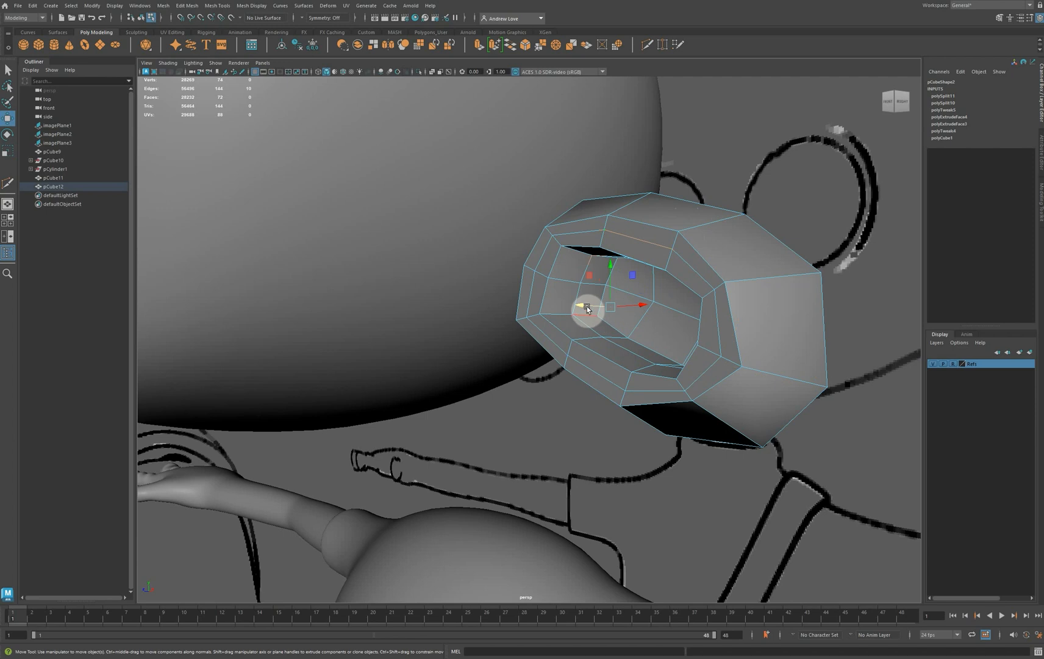
{"action": "left_click_drag", "start_coordinate": [622, 349], "coordinate": [592, 354], "text": "alt"}
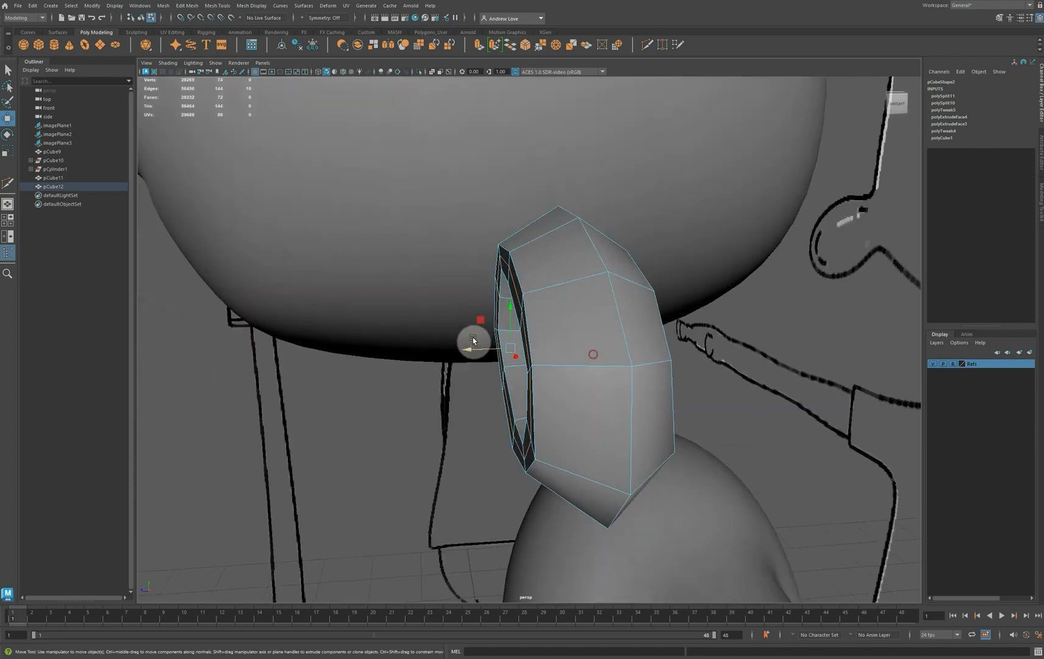
{"action": "left_click_drag", "start_coordinate": [473, 352], "coordinate": [463, 351]}
{"action": "left_click_drag", "start_coordinate": [422, 417], "coordinate": [508, 418], "text": "alt"}
{"action": "key", "text": "3"}
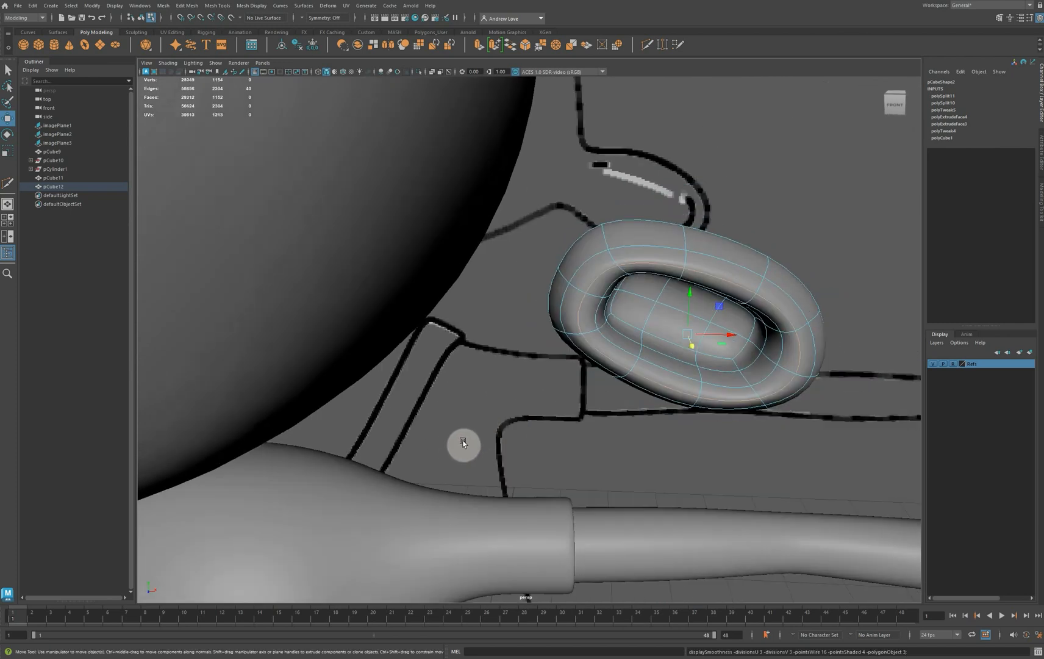
Scale the whole ear to 0.922 in Z and shift it to Translate Z 0.599, following the top-view reference outline
{"action": "left_click_drag", "start_coordinate": [472, 459], "coordinate": [379, 478], "text": "alt"}
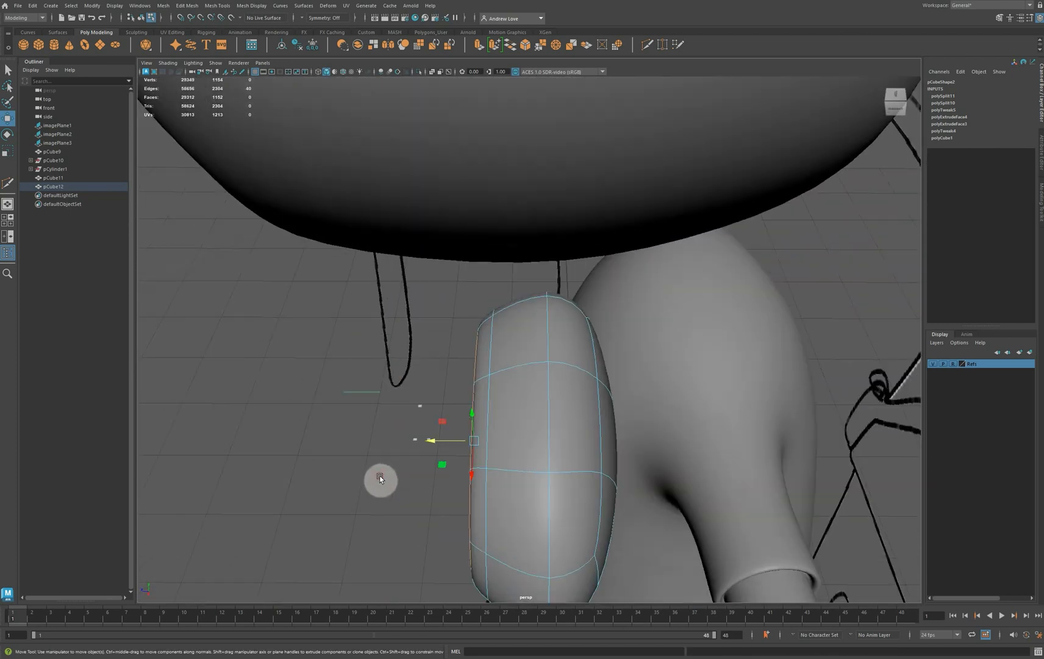
{"action": "key", "text": "w"}
{"action": "key", "text": "space"}
{"action": "key", "text": "space"}
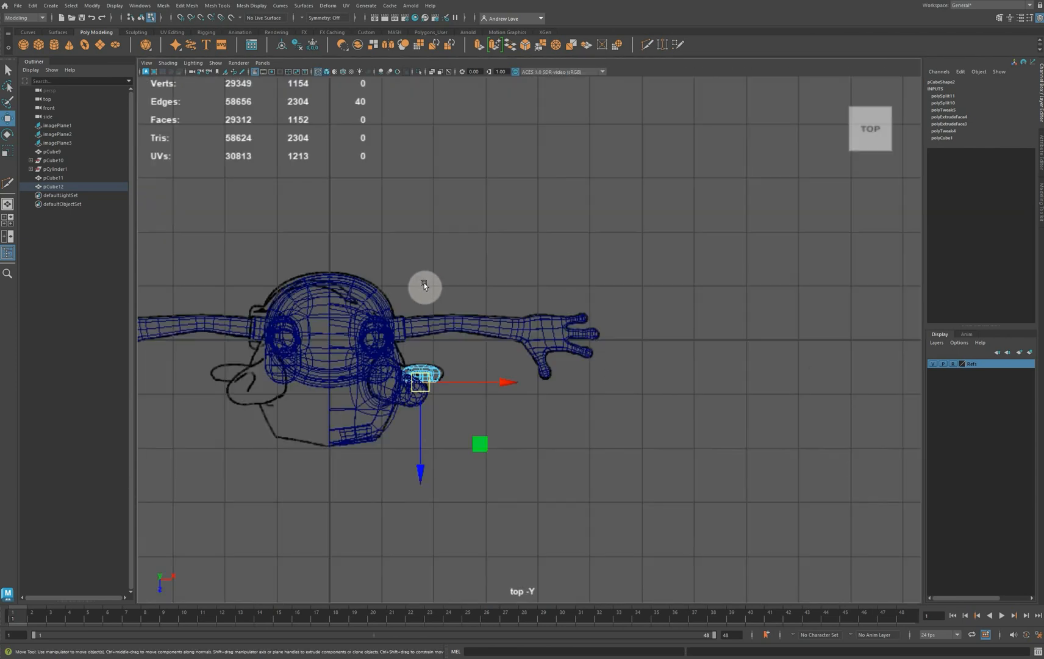
{"action": "scroll", "coordinate": [443, 296], "scroll_direction": "up", "scroll_amount": 5}
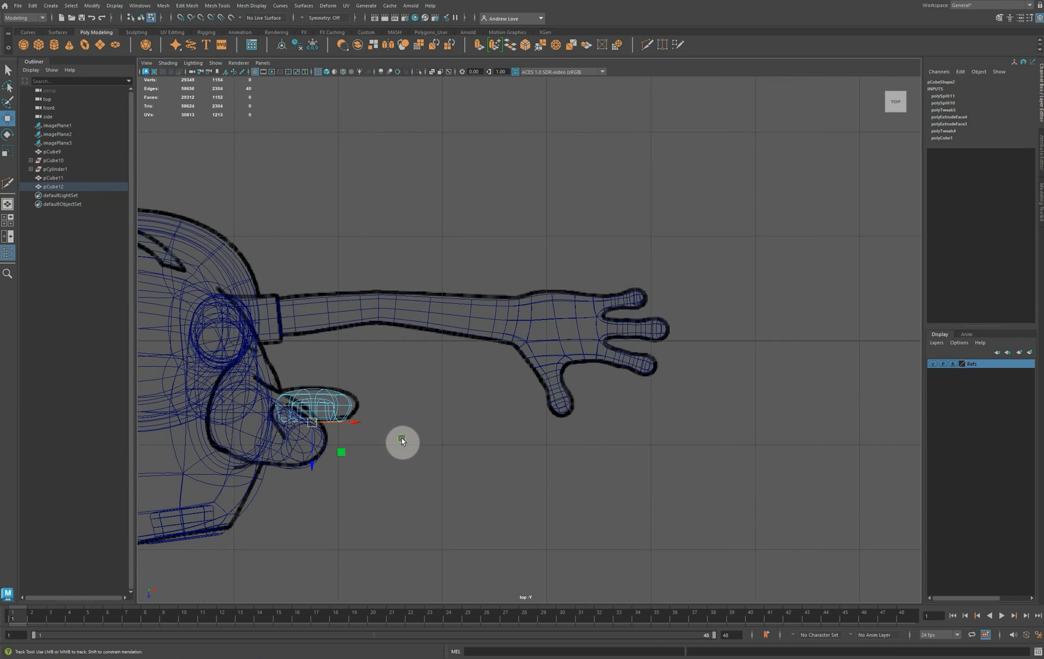
{"action": "middle_click_drag", "start_coordinate": [401, 437], "coordinate": [540, 329], "text": "alt"}
{"action": "scroll", "coordinate": [545, 326], "scroll_direction": "up", "scroll_amount": 5}
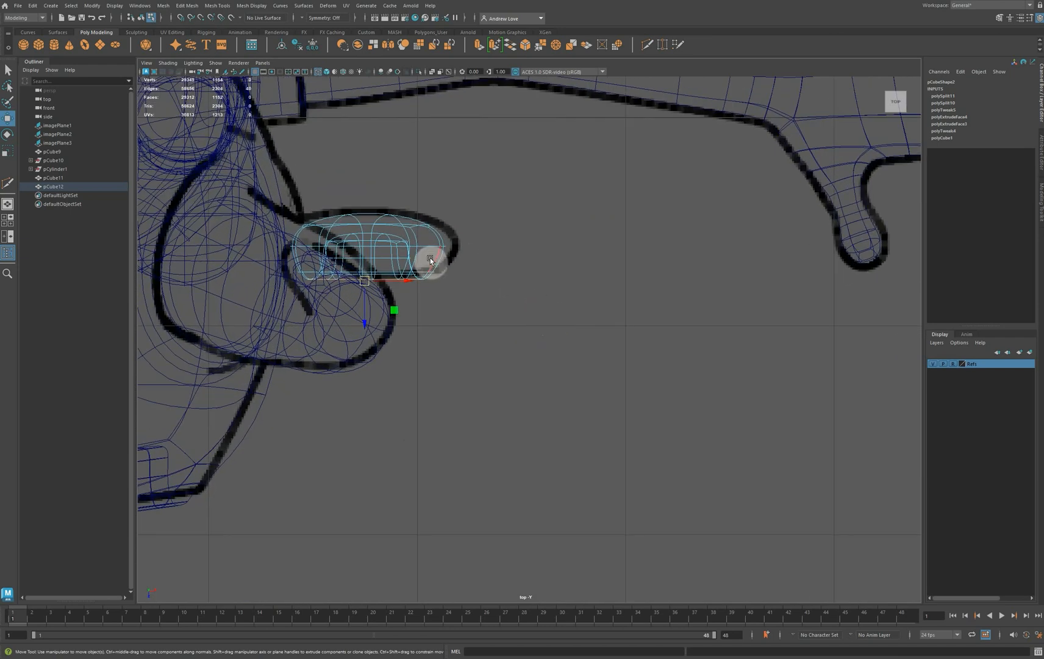
{"action": "right_click_drag", "start_coordinate": [436, 250], "coordinate": [469, 239]}
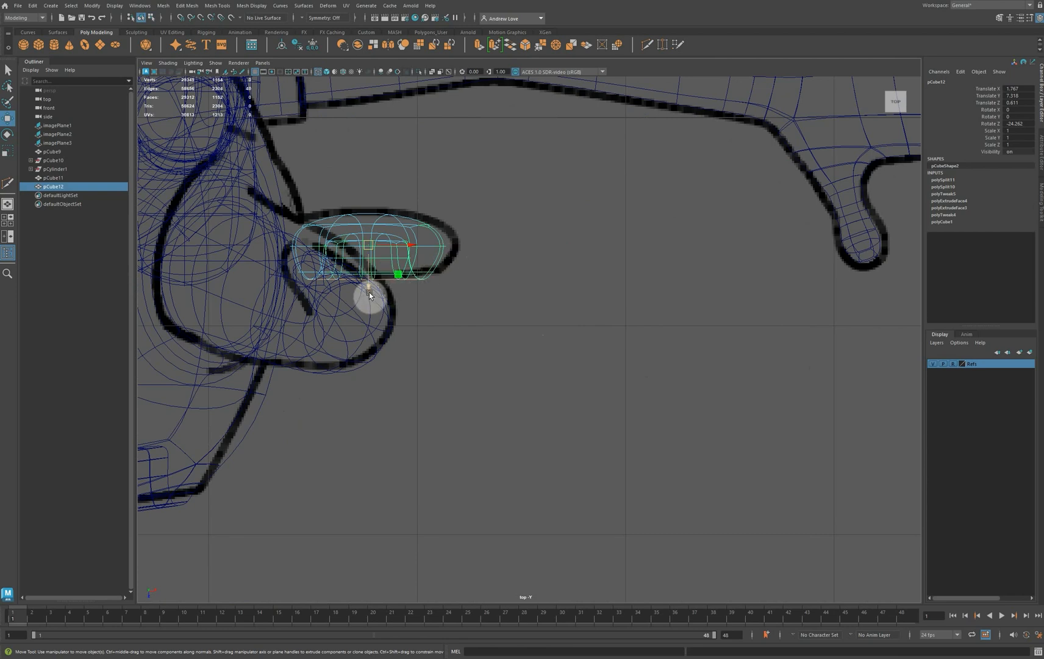
{"action": "key", "text": "r"}
{"action": "left_click_drag", "start_coordinate": [364, 291], "coordinate": [368, 265]}
{"action": "key", "text": "w"}
Show the head mesh unsmoothed and move its lower corner vertices outward to the front reference outline
{"action": "key", "text": "space"}
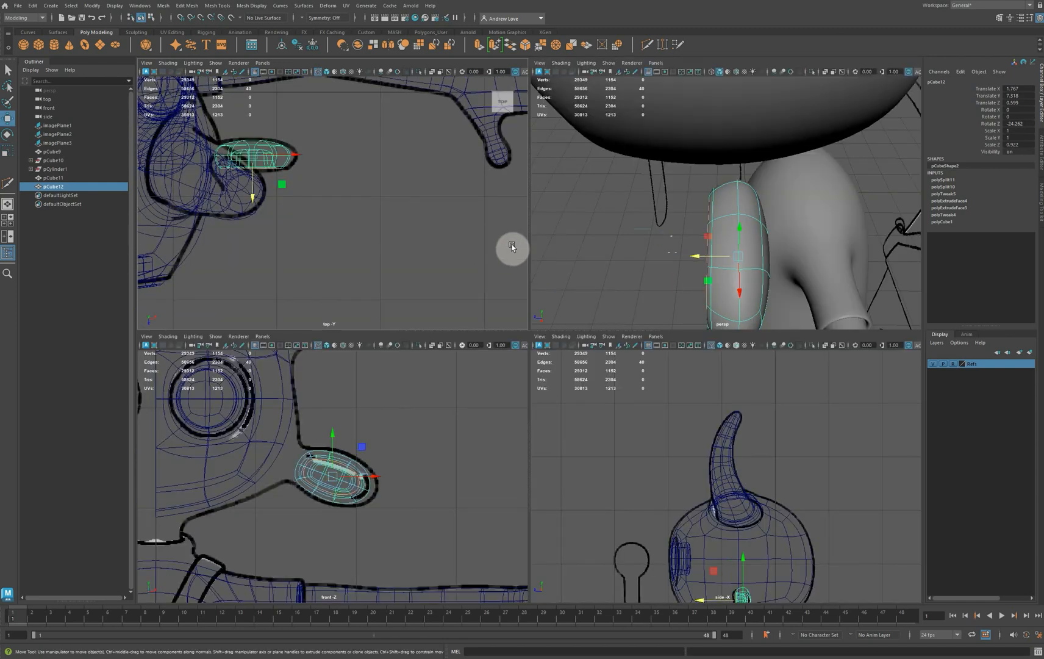
{"action": "scroll", "coordinate": [606, 250], "scroll_direction": "down", "scroll_amount": 9}
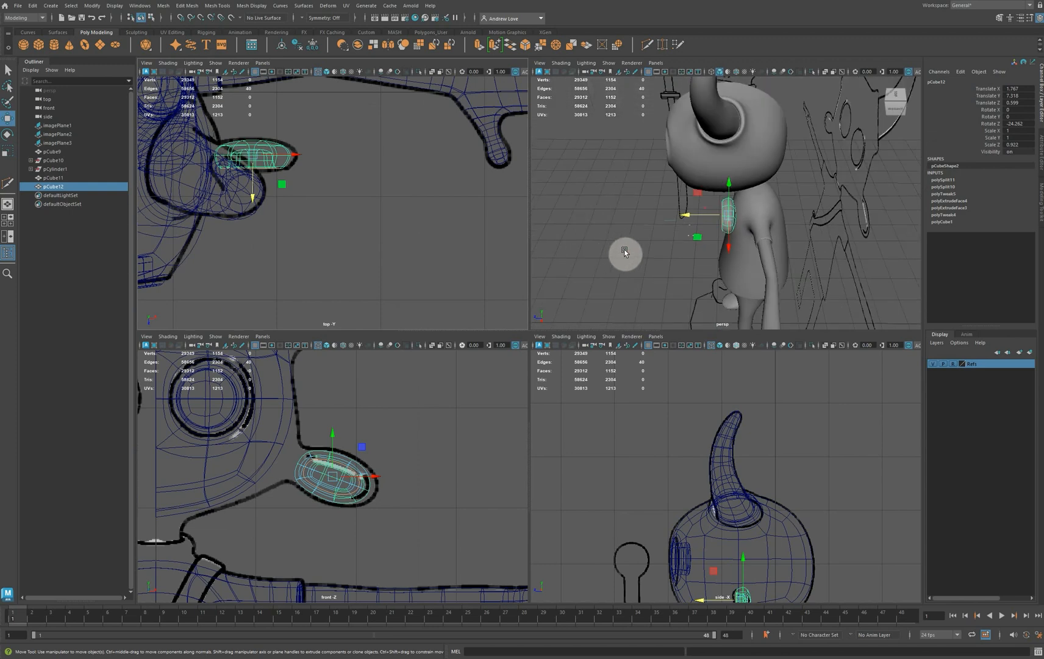
{"action": "left_click_drag", "start_coordinate": [614, 245], "coordinate": [718, 215], "text": "alt"}
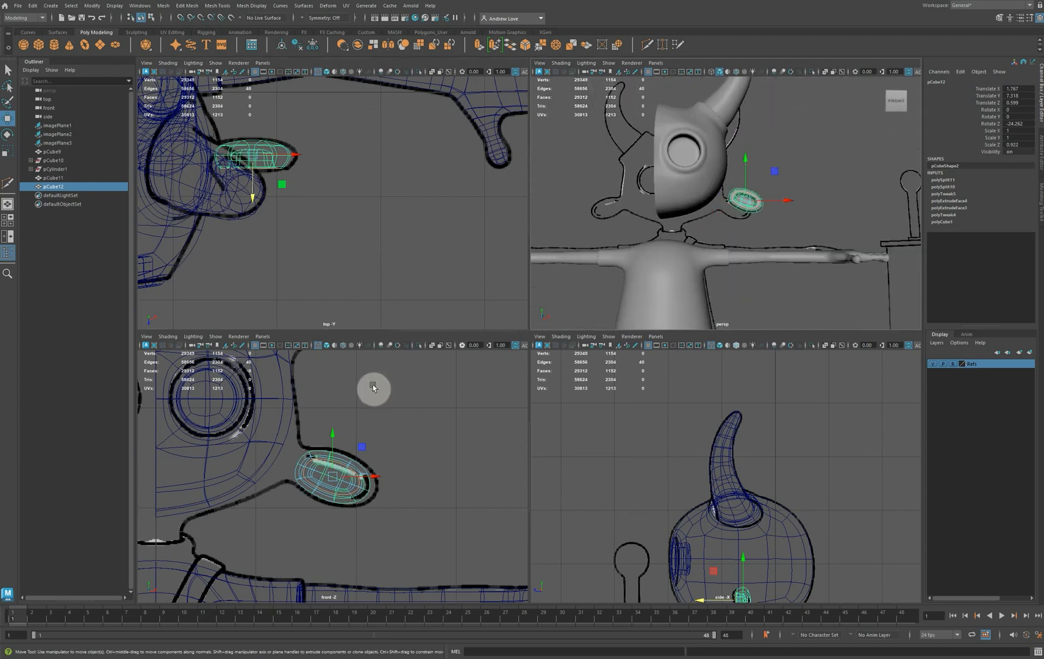
{"action": "key", "text": "space"}
{"action": "left_click", "coordinate": [433, 261]}
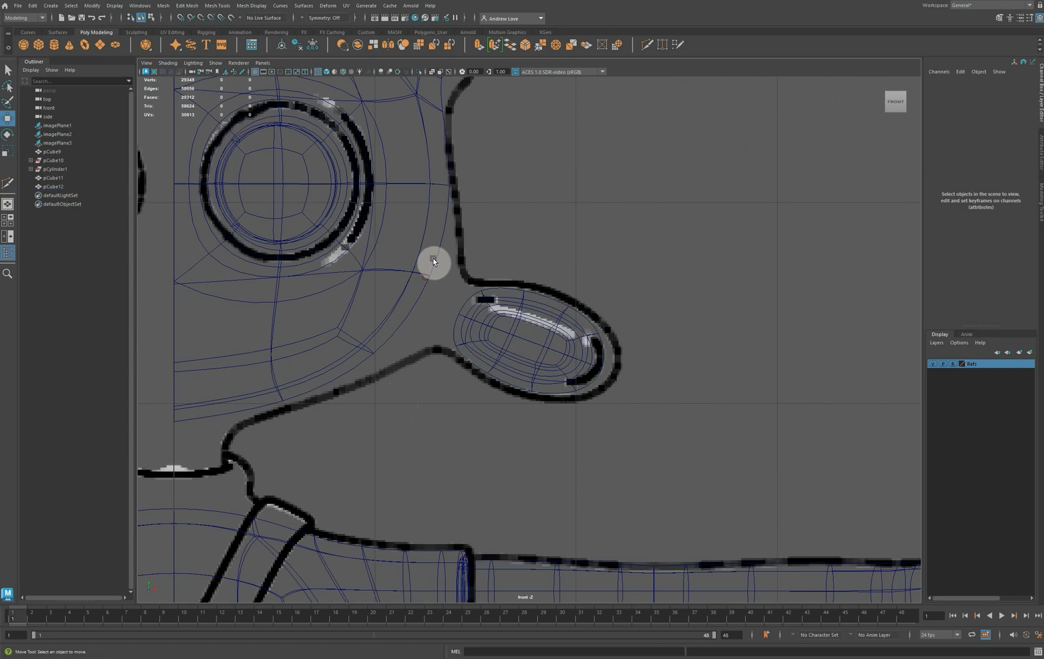
{"action": "left_click", "coordinate": [450, 248]}
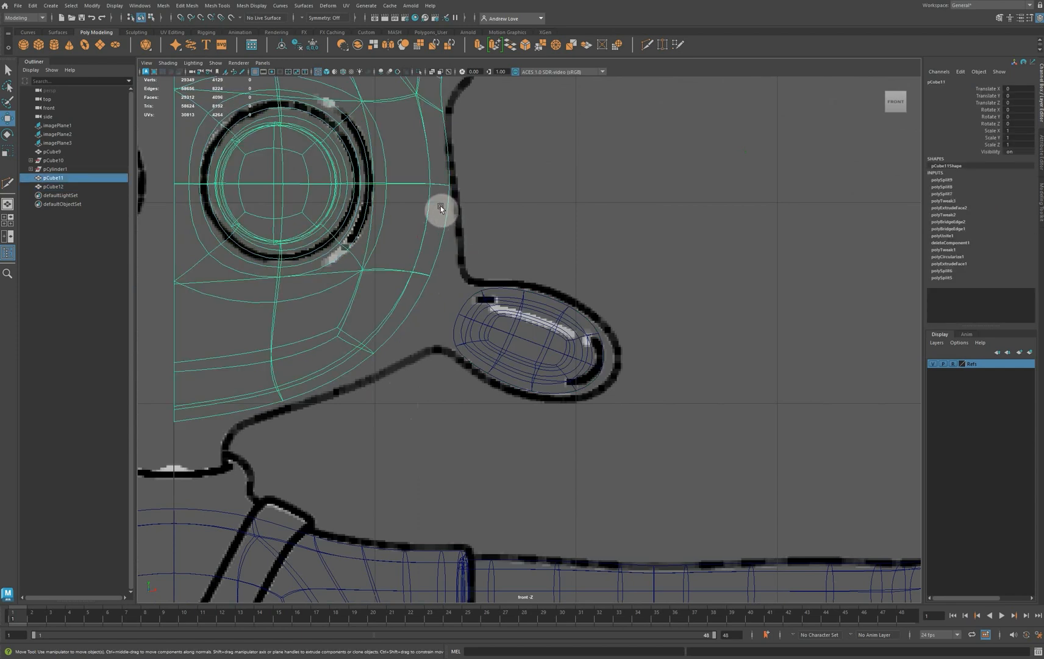
{"action": "key", "text": "1"}
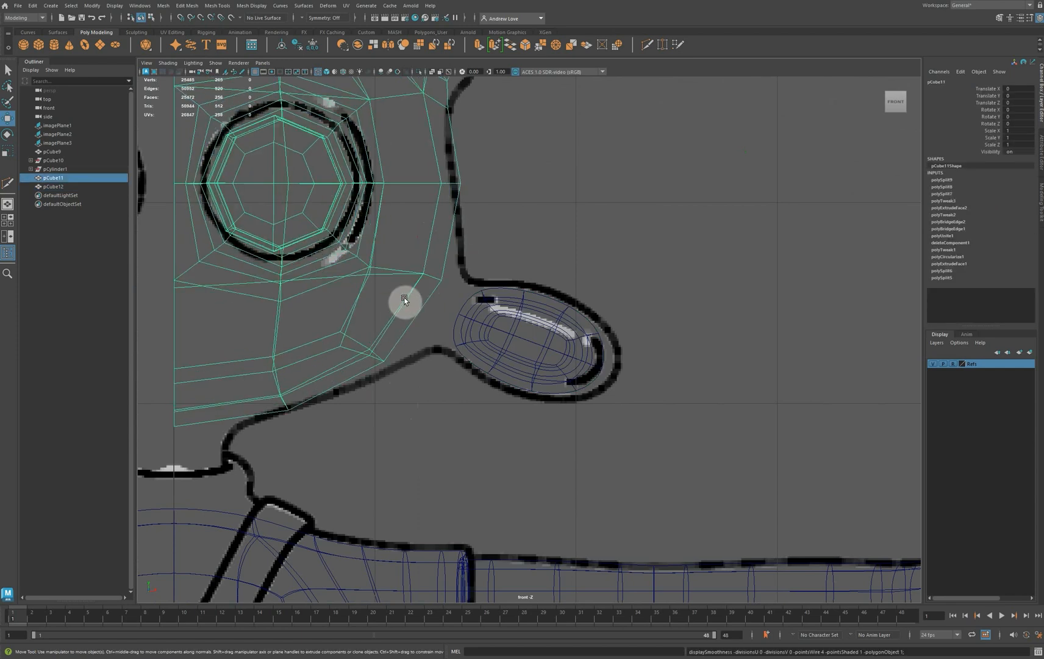
{"action": "right_click_drag", "start_coordinate": [412, 318], "coordinate": [372, 319]}
{"action": "left_click_drag", "start_coordinate": [321, 322], "coordinate": [375, 355]}
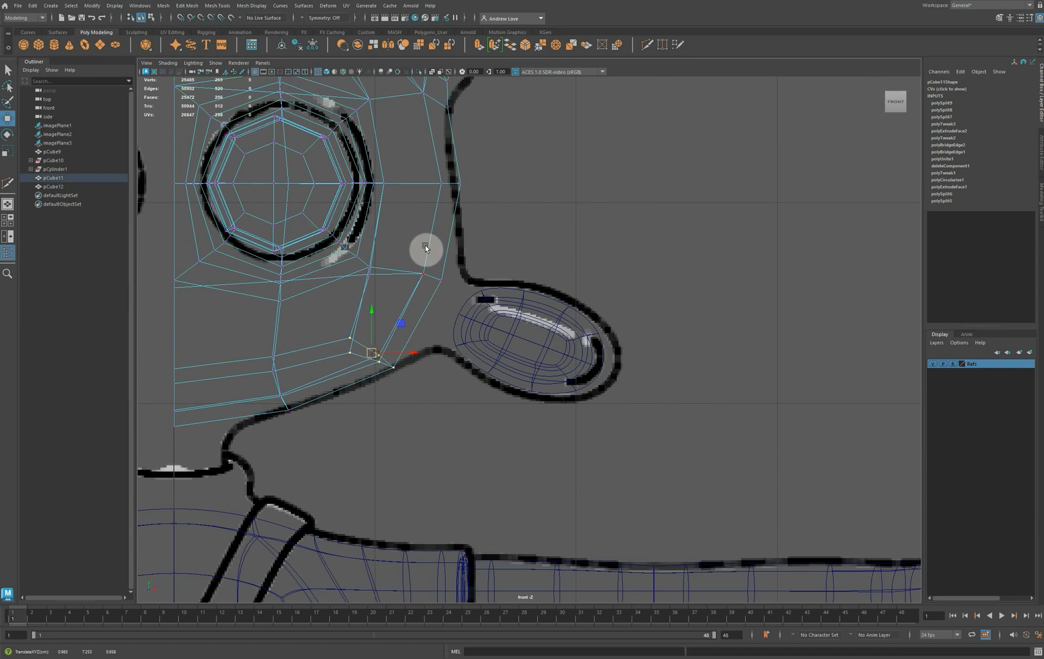
Shift the head's side vertices at eye level slightly inward and lower the vertices beside the ear and below the eye
{"action": "left_click_drag", "start_coordinate": [416, 169], "coordinate": [468, 184]}
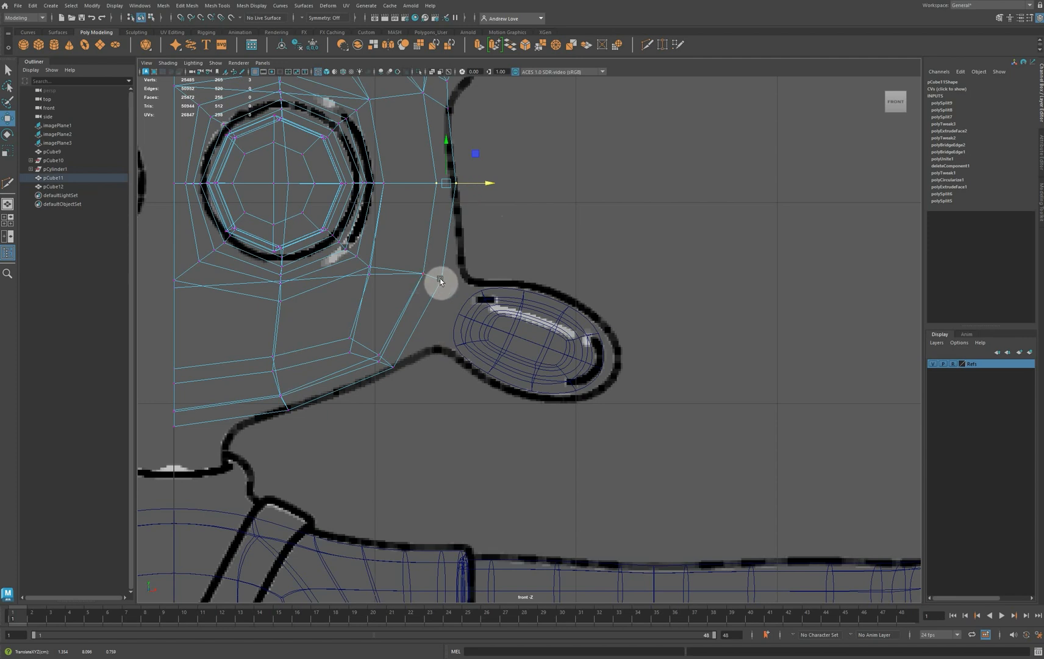
{"action": "left_click_drag", "start_coordinate": [408, 267], "coordinate": [433, 305]}
{"action": "mouse_move", "coordinate": [357, 299]}
{"action": "left_mouse_down"}
{"action": "mouse_move", "coordinate": [380, 270]}
{"action": "mouse_move", "coordinate": [369, 282]}
{"action": "left_mouse_up"}
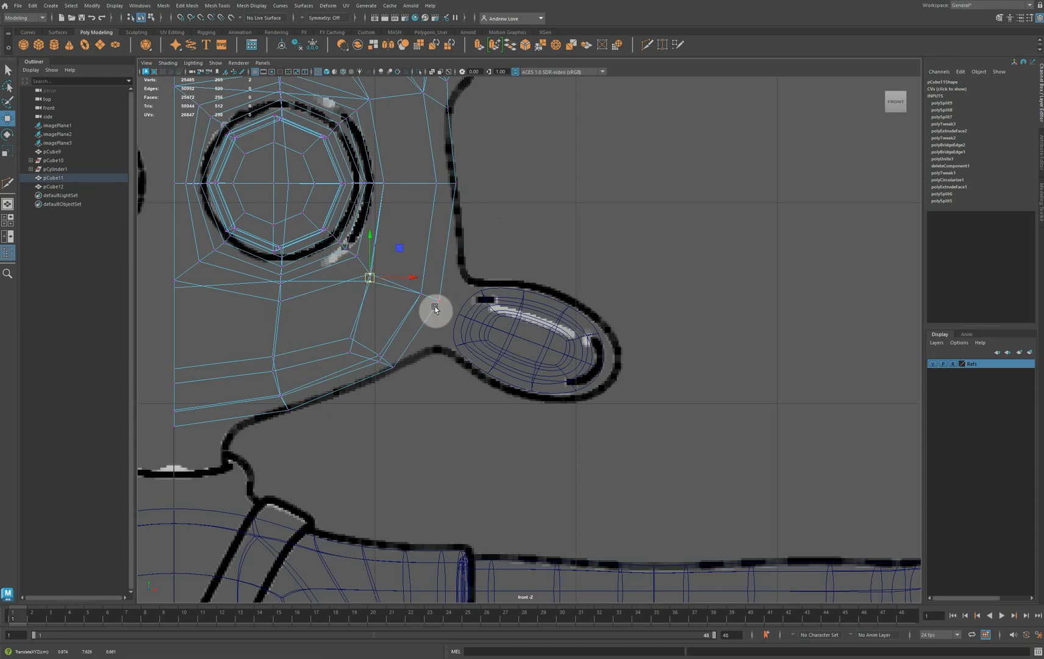
Extrude the four faces on the head's side behind the ear, scale them to about half size and circularize them
{"action": "key", "text": "space"}
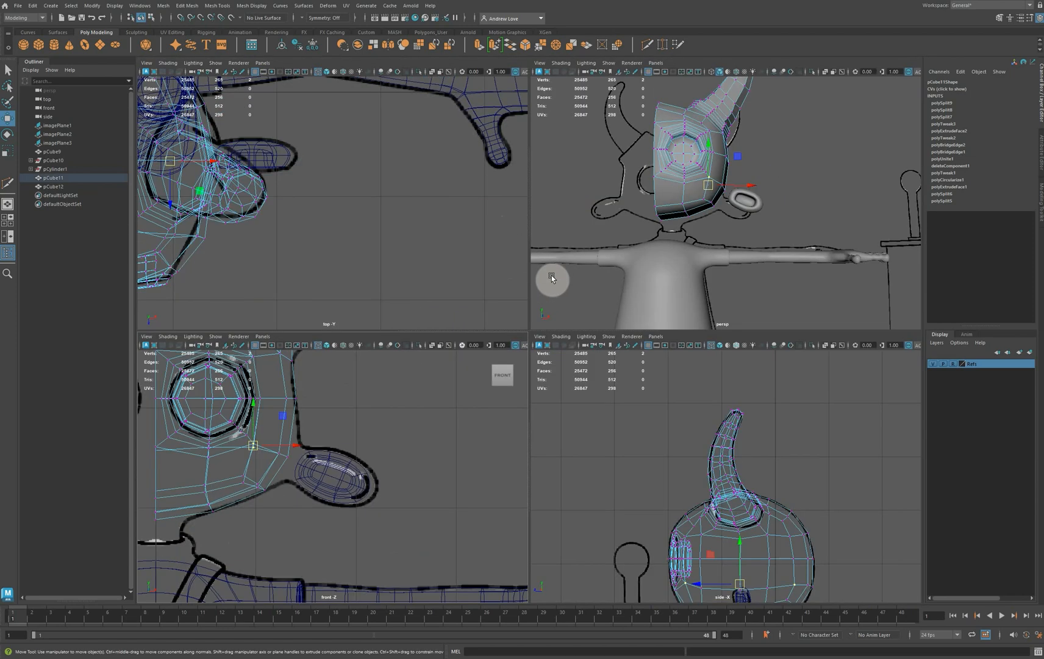
{"action": "key", "text": "space"}
{"action": "left_click_drag", "start_coordinate": [592, 330], "coordinate": [484, 289], "text": "alt"}
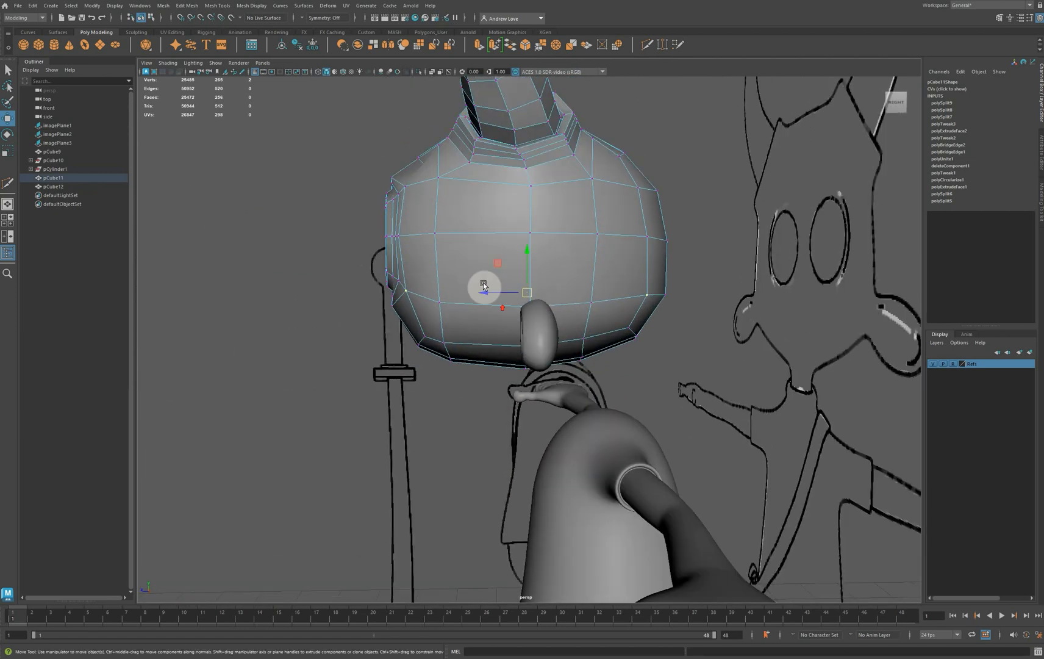
{"action": "right_click", "coordinate": [457, 260]}
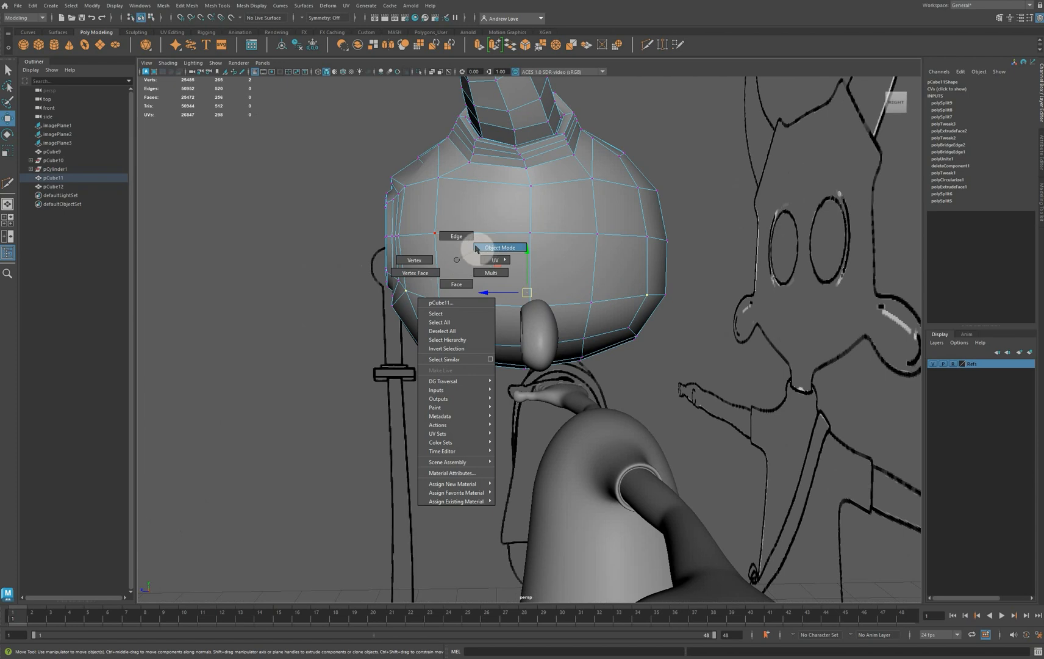
{"action": "left_click", "coordinate": [456, 285]}
{"action": "left_click", "coordinate": [466, 268]}
{"action": "left_click", "coordinate": [567, 264], "text": "shift"}
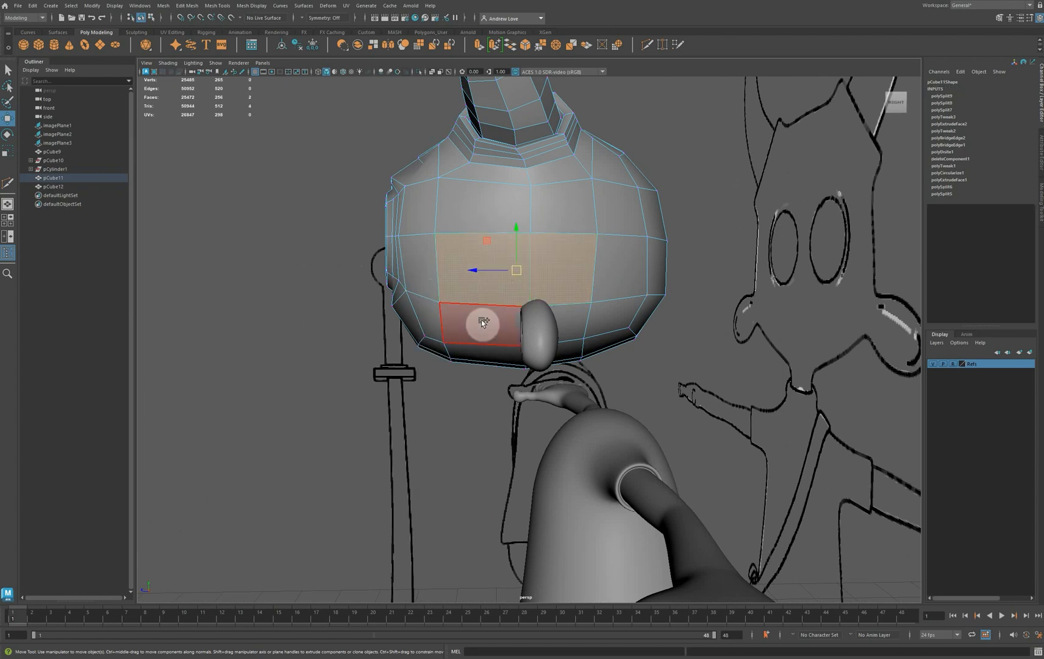
{"action": "left_click", "coordinate": [560, 323], "text": "shift"}
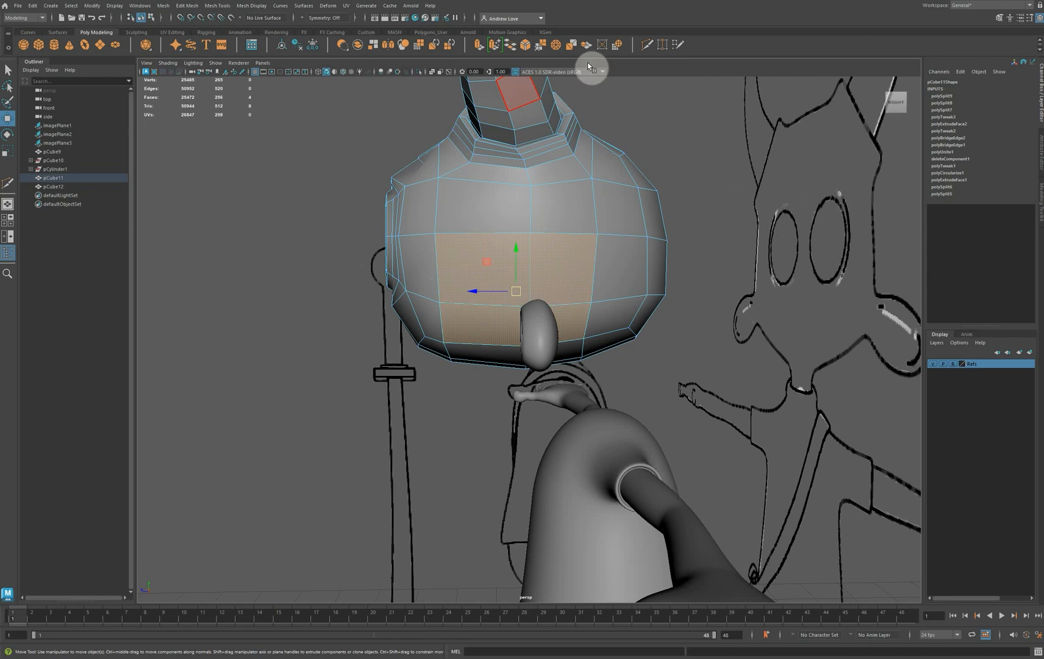
{"action": "left_click", "coordinate": [478, 44]}
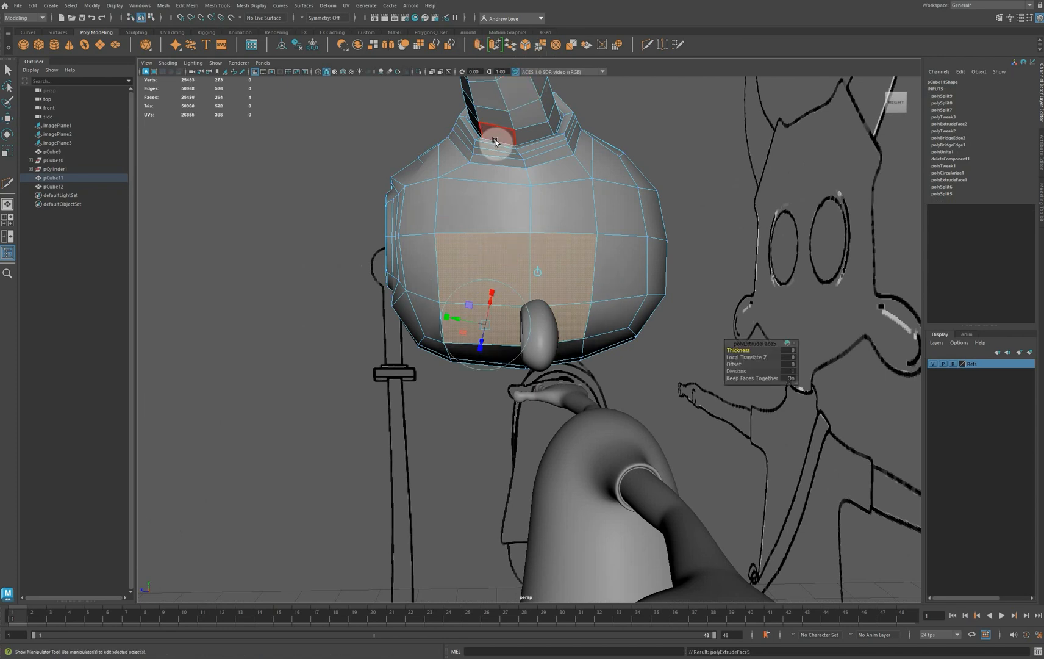
{"action": "left_click_drag", "start_coordinate": [428, 318], "coordinate": [461, 314]}
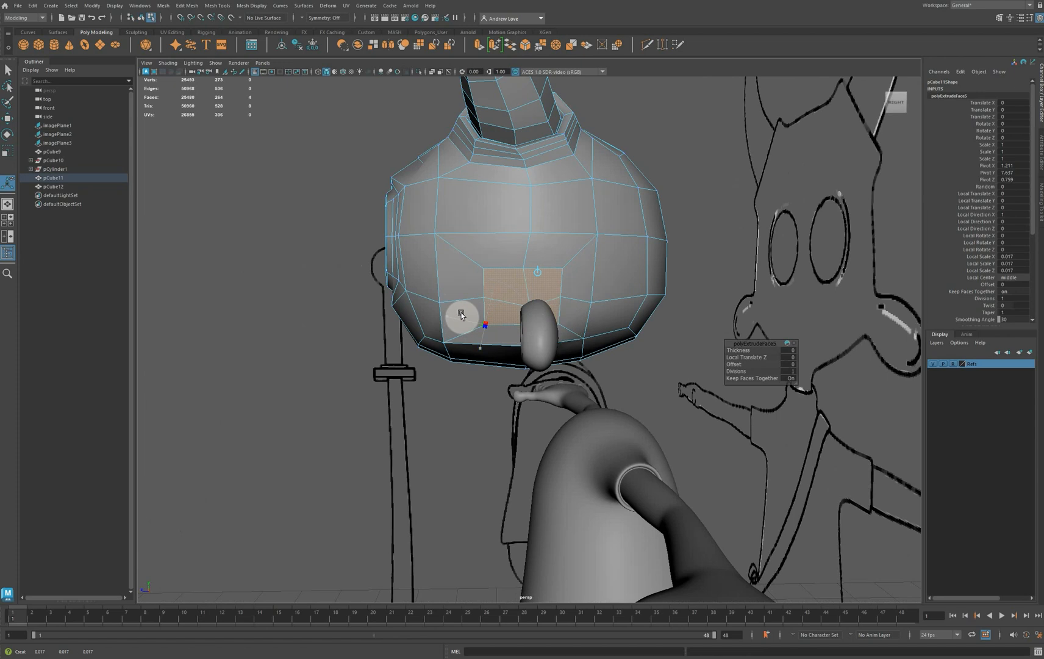
{"action": "left_click_drag", "start_coordinate": [461, 313], "coordinate": [461, 313]}
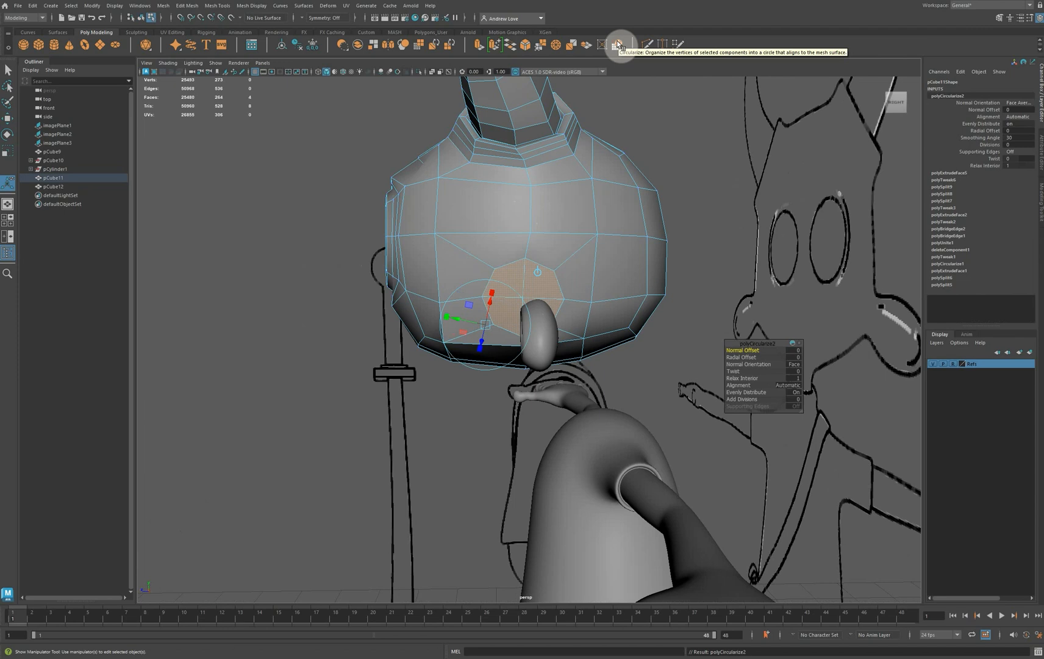
Move the circular faces on the head's side outward and slightly down to the reference outline in the front view
{"action": "left_click_drag", "start_coordinate": [519, 332], "coordinate": [516, 380], "text": "alt"}
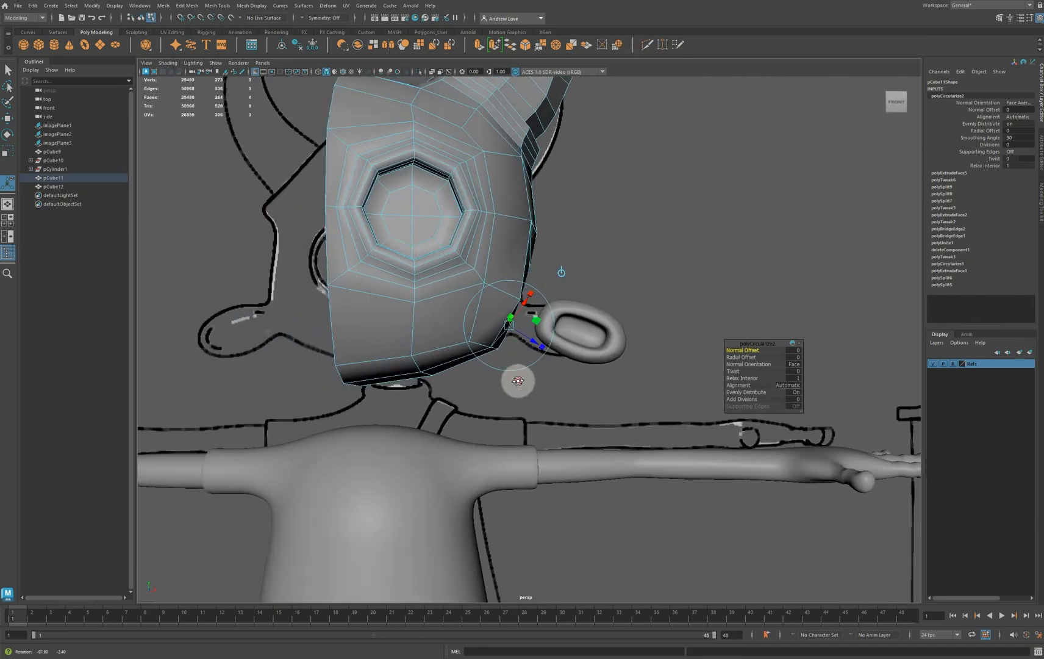
{"action": "left_click_drag", "start_coordinate": [551, 309], "coordinate": [553, 312]}
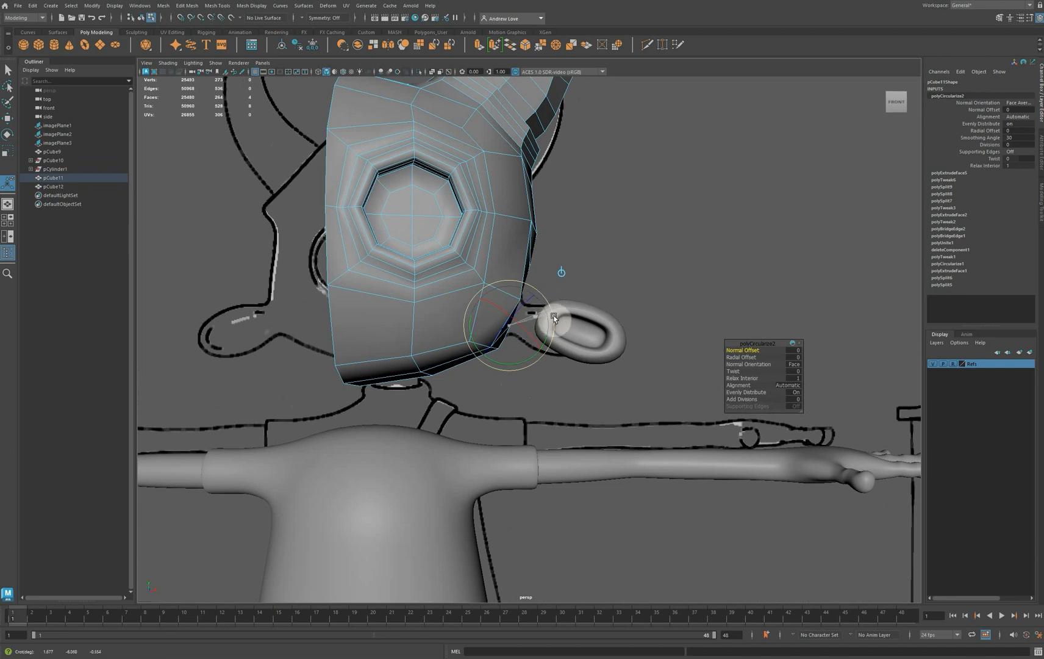
{"action": "key", "text": "e"}
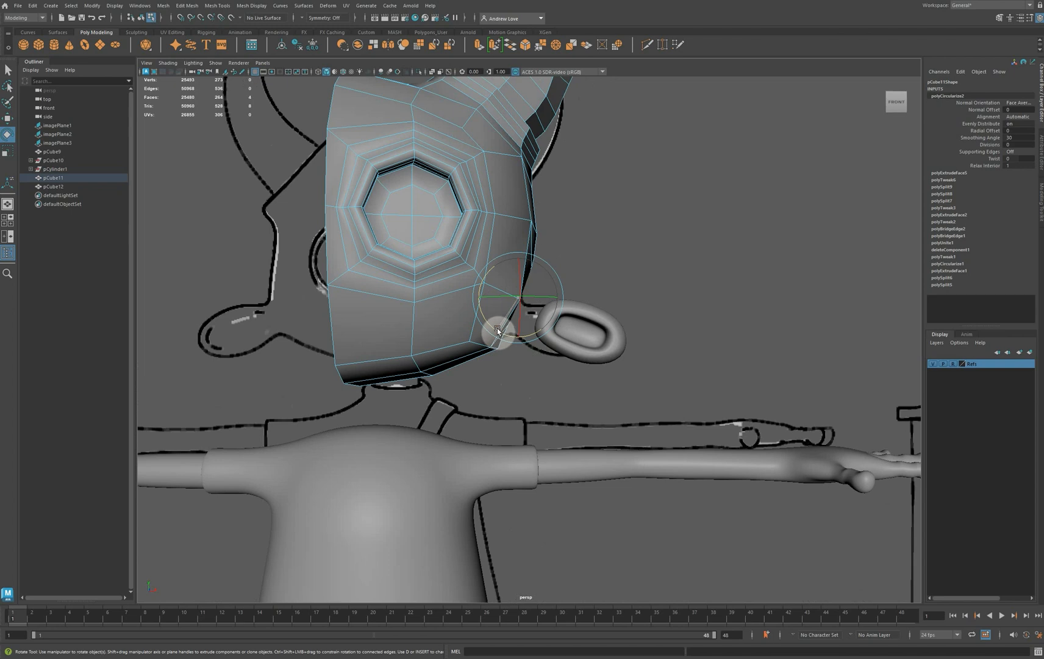
{"action": "key", "text": "space"}
{"action": "key", "text": "space"}
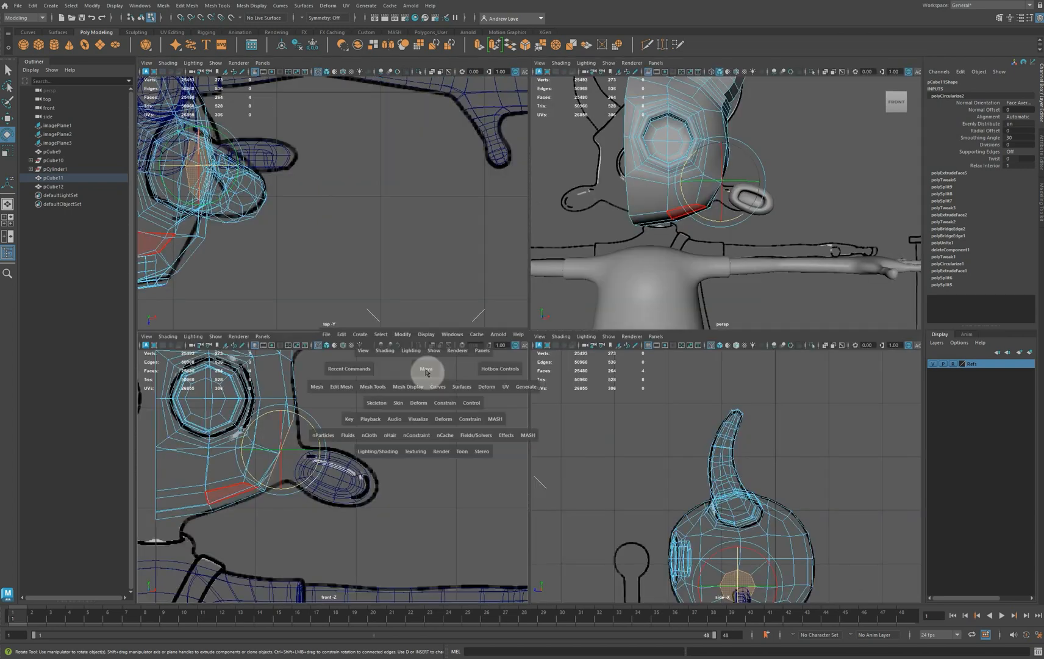
{"action": "key", "text": "w"}
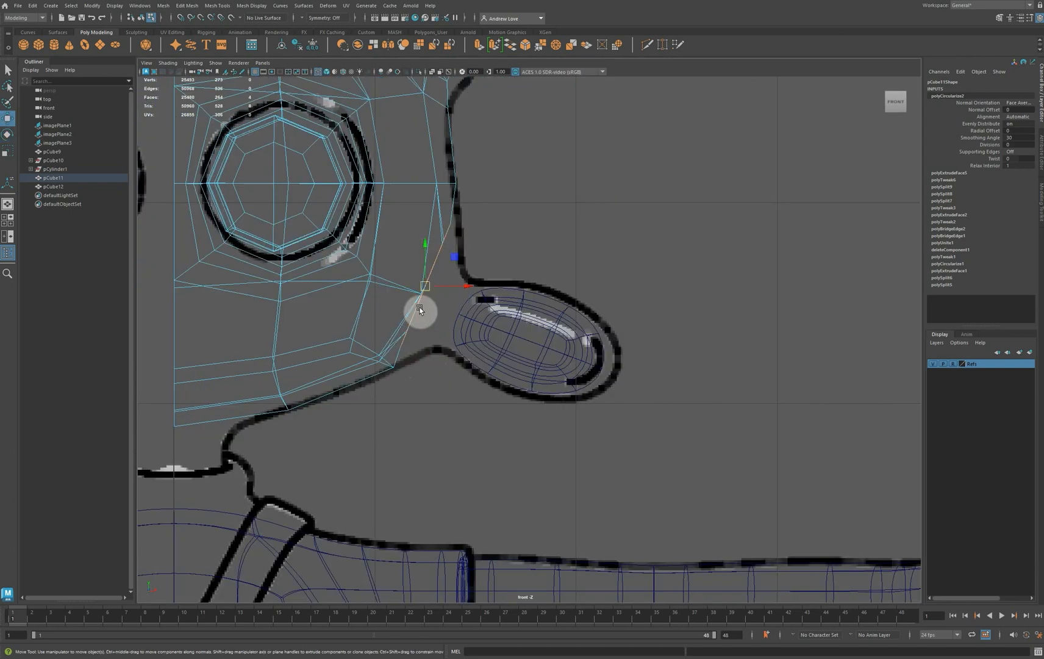
{"action": "left_click_drag", "start_coordinate": [425, 289], "coordinate": [437, 297]}
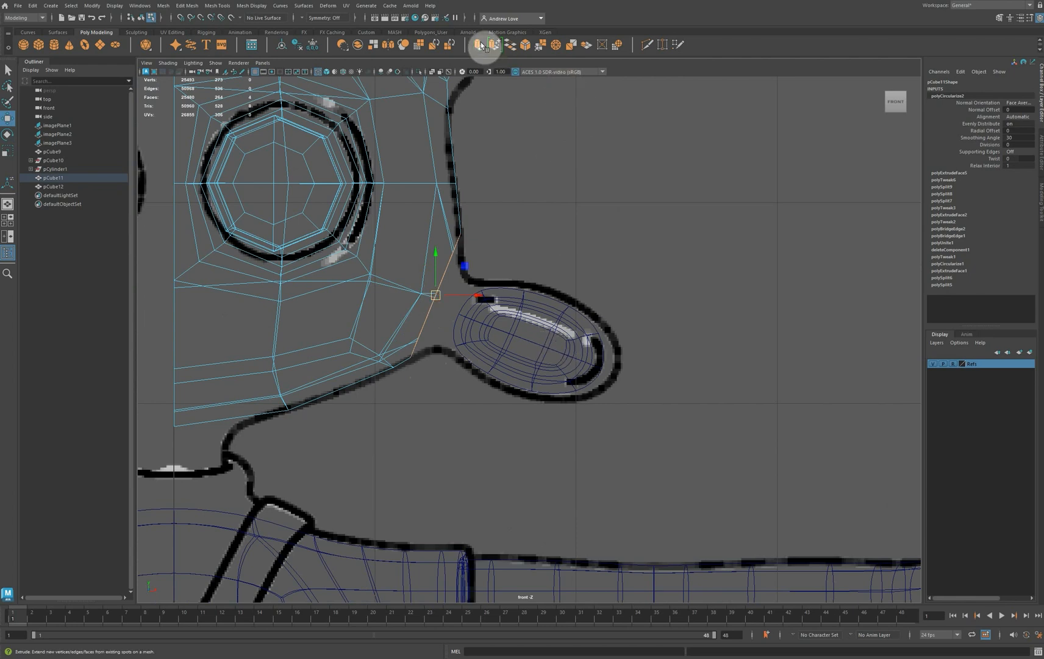
Extrude the circular faces on the head's side toward the ear with a Local Translate Z of 0.131
{"action": "key", "text": "space"}
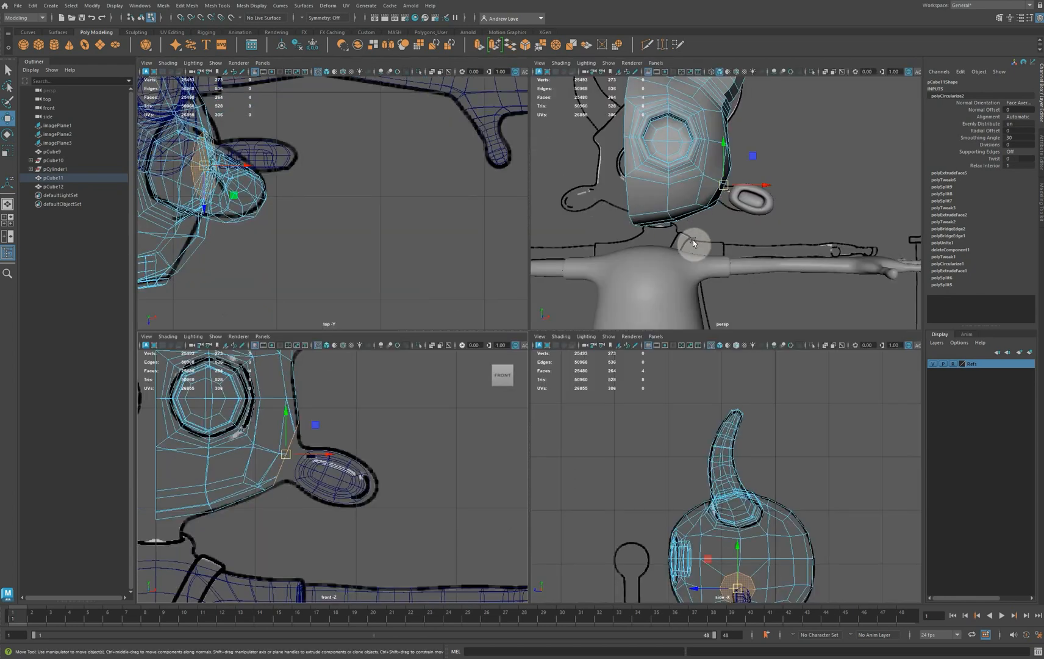
{"action": "left_click_drag", "start_coordinate": [712, 251], "coordinate": [670, 255], "text": "alt"}
{"action": "scroll", "coordinate": [669, 239], "scroll_direction": "up", "scroll_amount": 4}
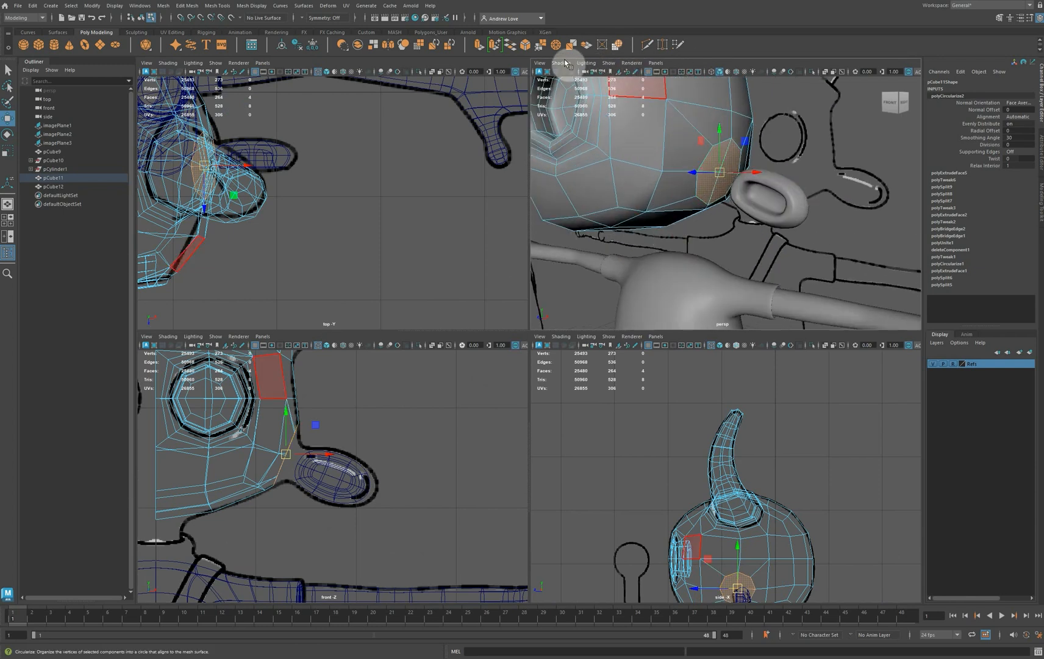
{"action": "left_click", "coordinate": [480, 47]}
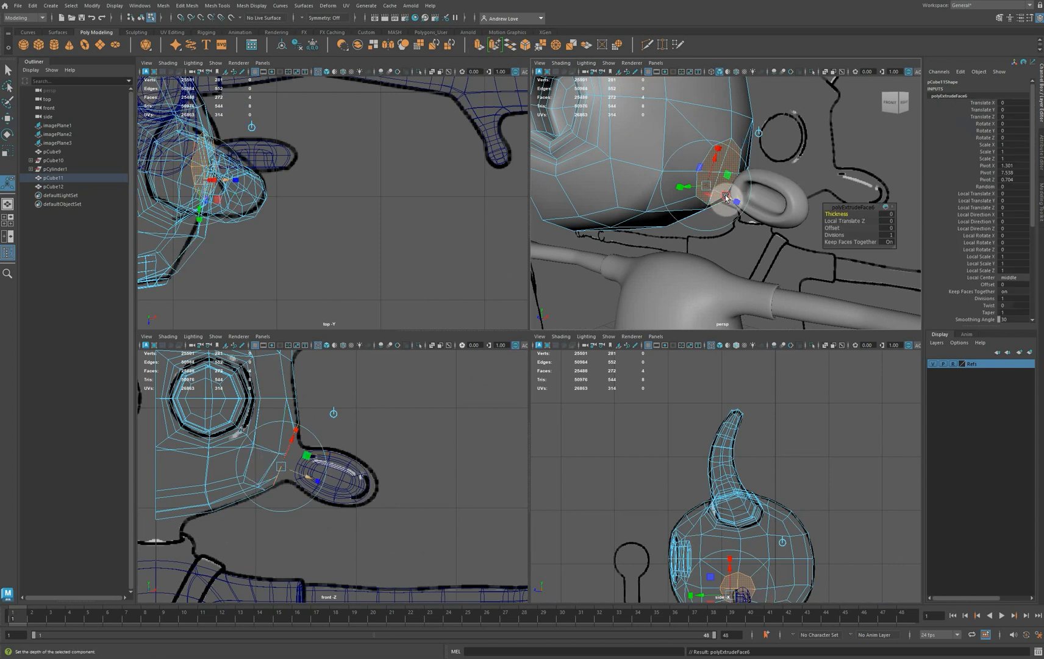
{"action": "left_click_drag", "start_coordinate": [726, 196], "coordinate": [739, 199]}
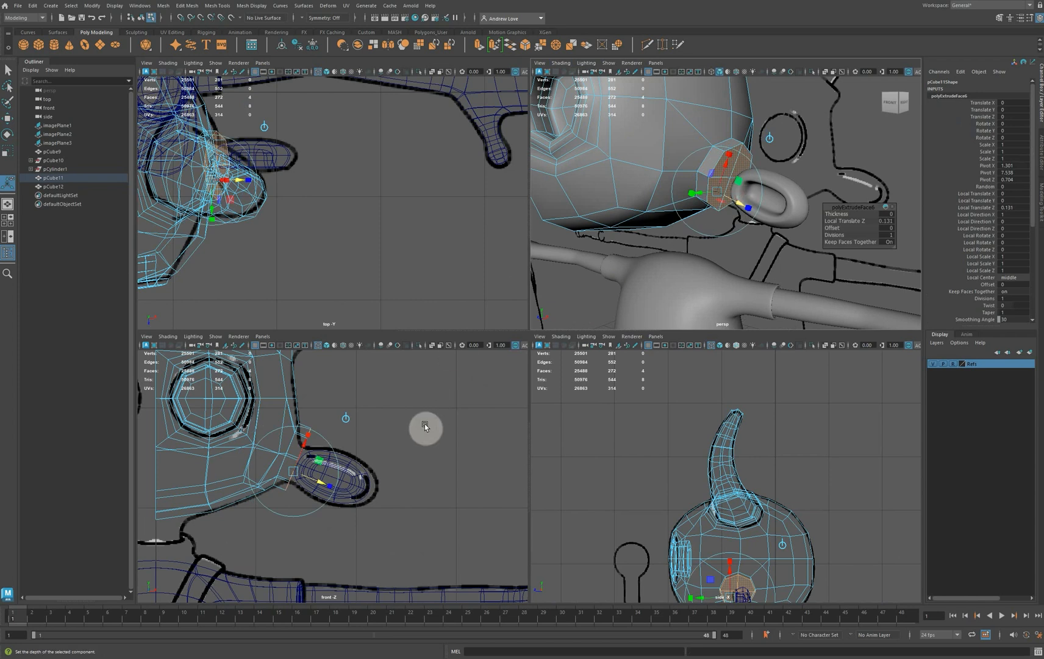
Scale the extruded end faces to about half size and move them to fit the outline's narrow part at the ear base
{"action": "key", "text": "space"}
{"action": "key", "text": "space"}
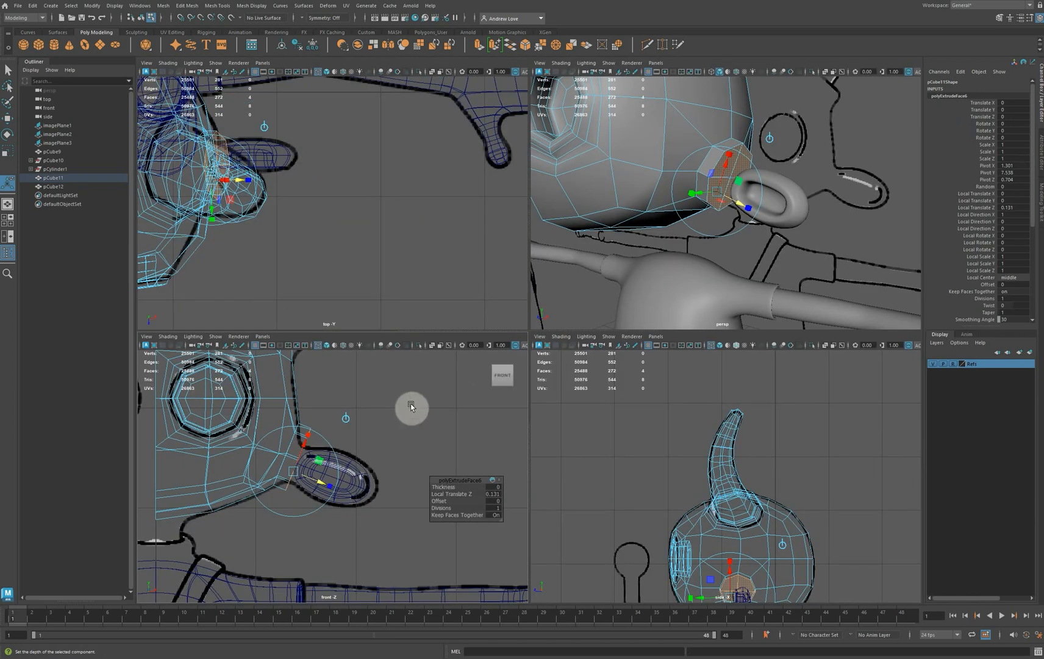
{"action": "key", "text": "space"}
{"action": "scroll", "coordinate": [501, 352], "scroll_direction": "up", "scroll_amount": 4}
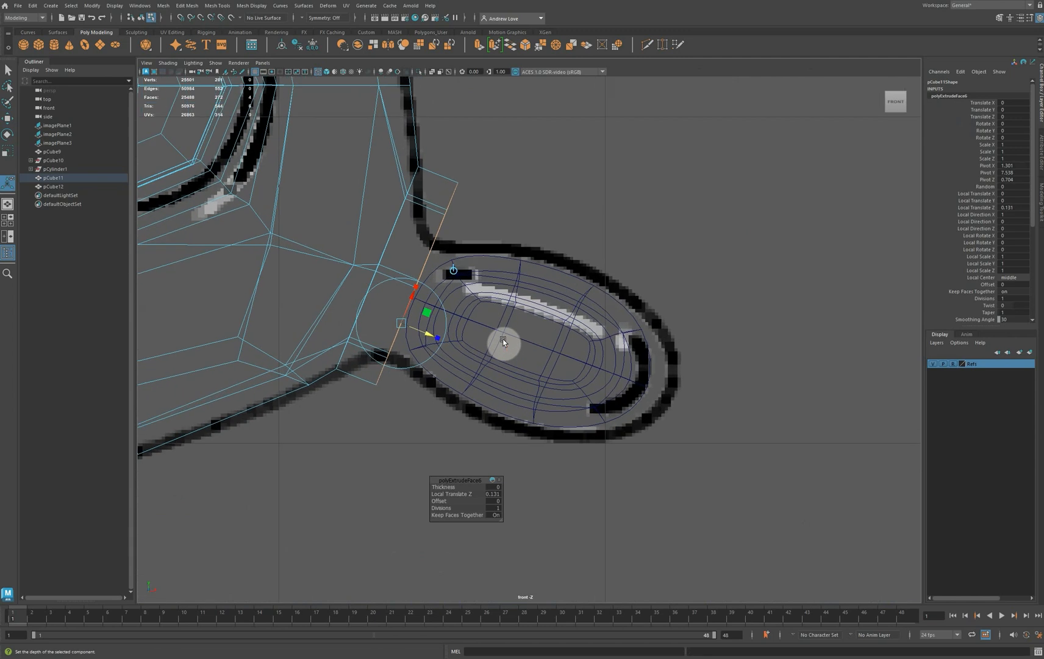
{"action": "key", "text": "r"}
{"action": "left_click_drag", "start_coordinate": [416, 282], "coordinate": [337, 260]}
{"action": "key", "text": "w"}
{"action": "left_click_drag", "start_coordinate": [415, 283], "coordinate": [401, 251]}
{"action": "key", "text": "r"}
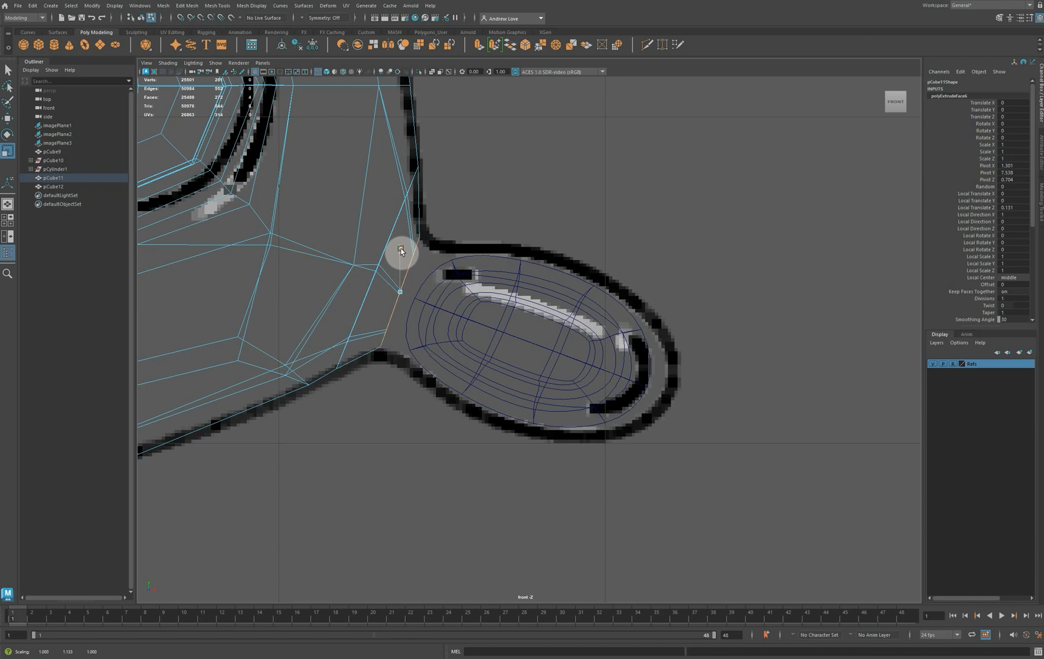
{"action": "key", "text": "e"}
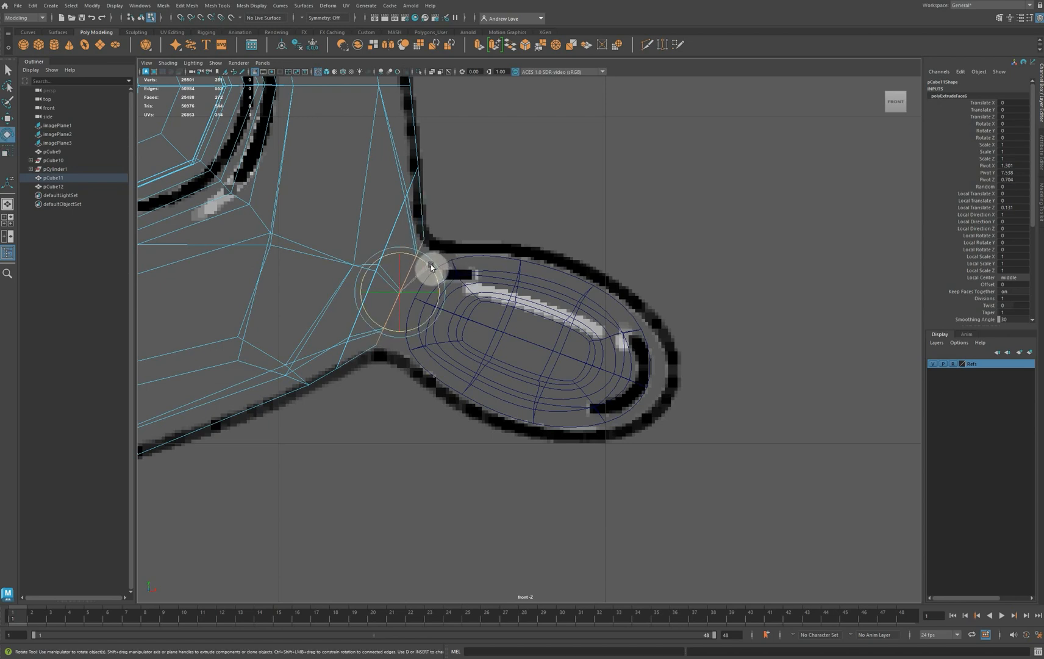
Narrow the extruded end faces front to back and shift them slightly toward the back of the head
{"action": "key", "text": "space"}
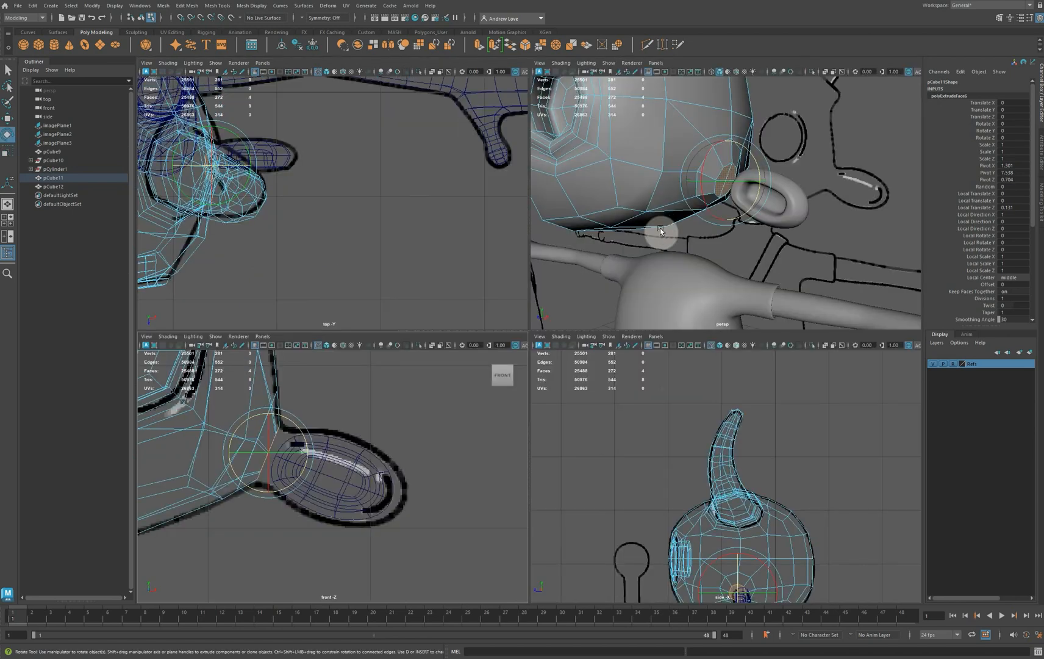
{"action": "key", "text": "space"}
{"action": "left_click_drag", "start_coordinate": [624, 320], "coordinate": [572, 349], "text": "alt"}
{"action": "key", "text": "r"}
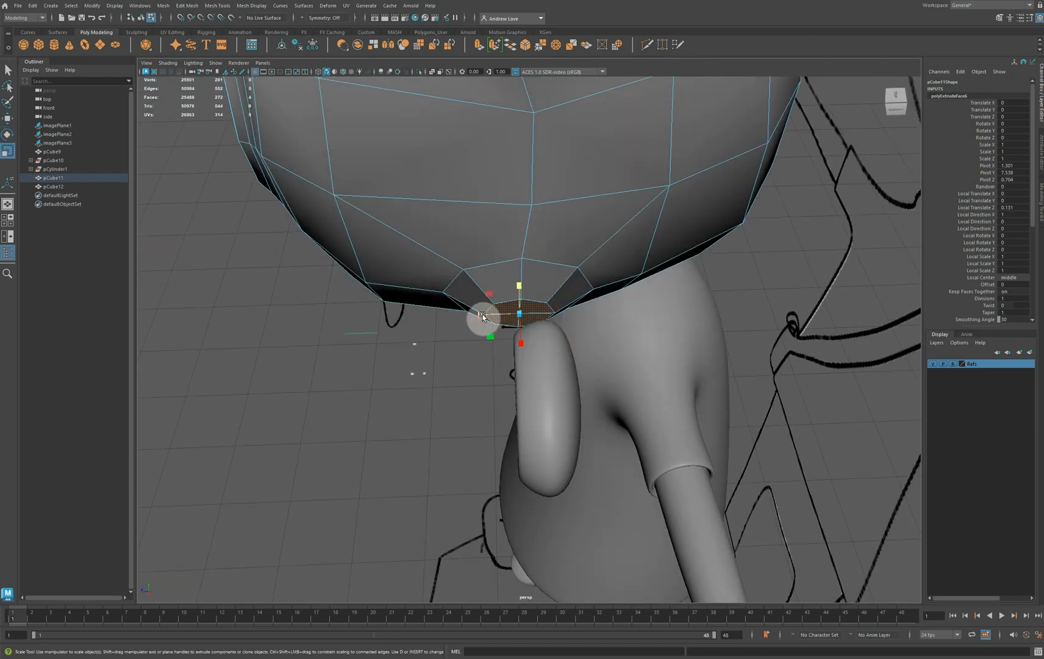
{"action": "left_click_drag", "start_coordinate": [482, 314], "coordinate": [490, 314]}
{"action": "key", "text": "w"}
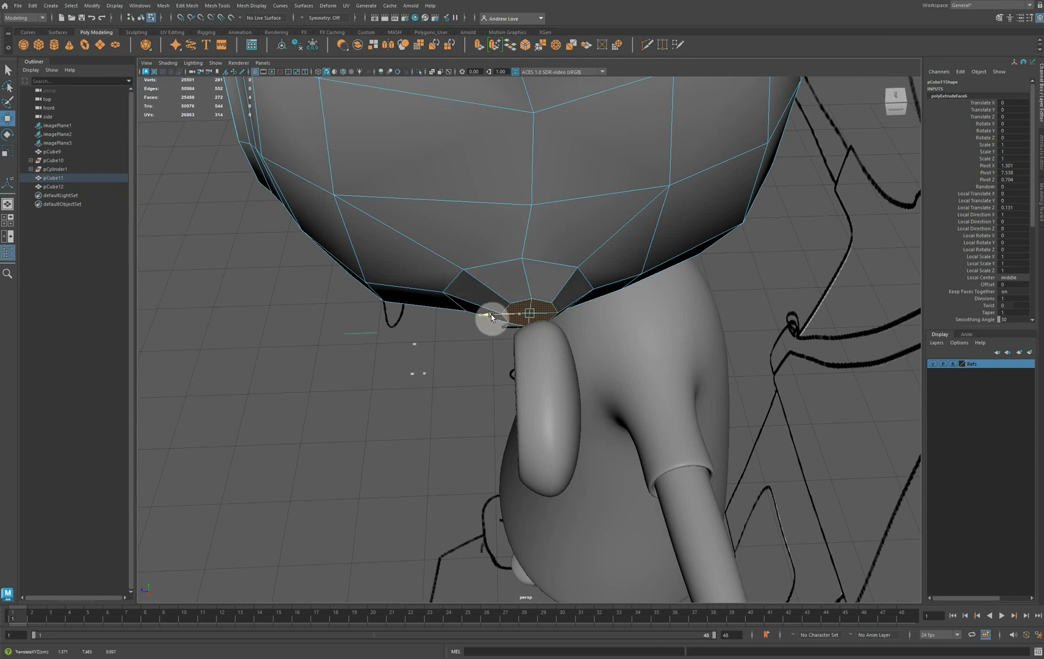
{"action": "mouse_move", "coordinate": [484, 261]}
{"action": "right_mouse_down"}
{"action": "mouse_move", "coordinate": [473, 245]}
{"action": "mouse_move", "coordinate": [463, 263]}
{"action": "right_mouse_up"}
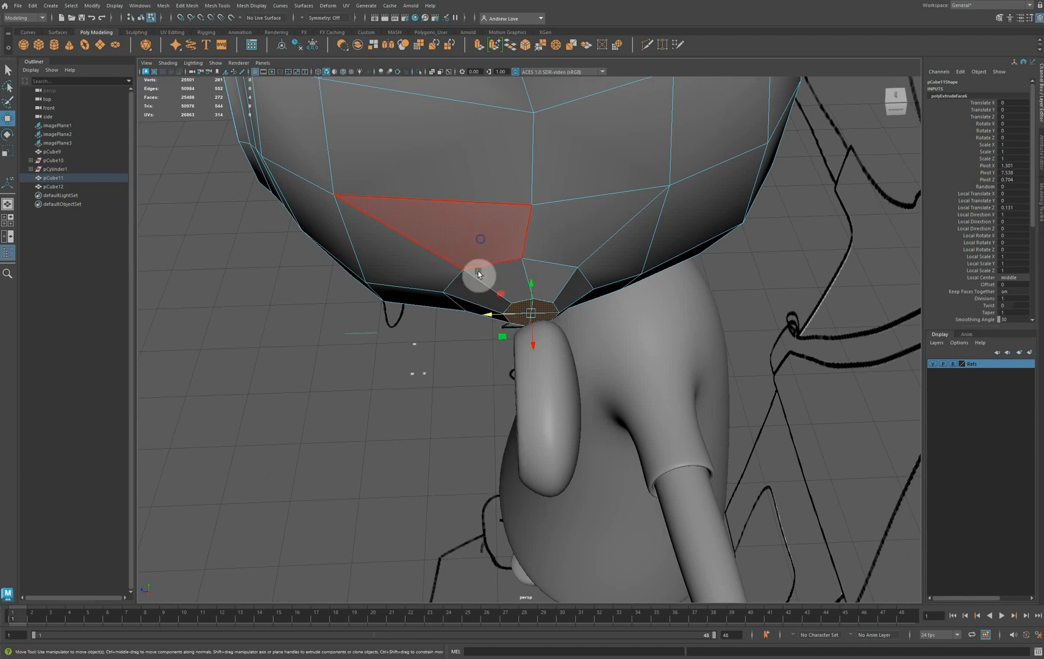
Shift the edge loop around the extrusion's base slightly toward the back of the head
{"action": "left_click", "coordinate": [484, 267]}
{"action": "left_click_drag", "start_coordinate": [485, 267], "coordinate": [482, 292]}
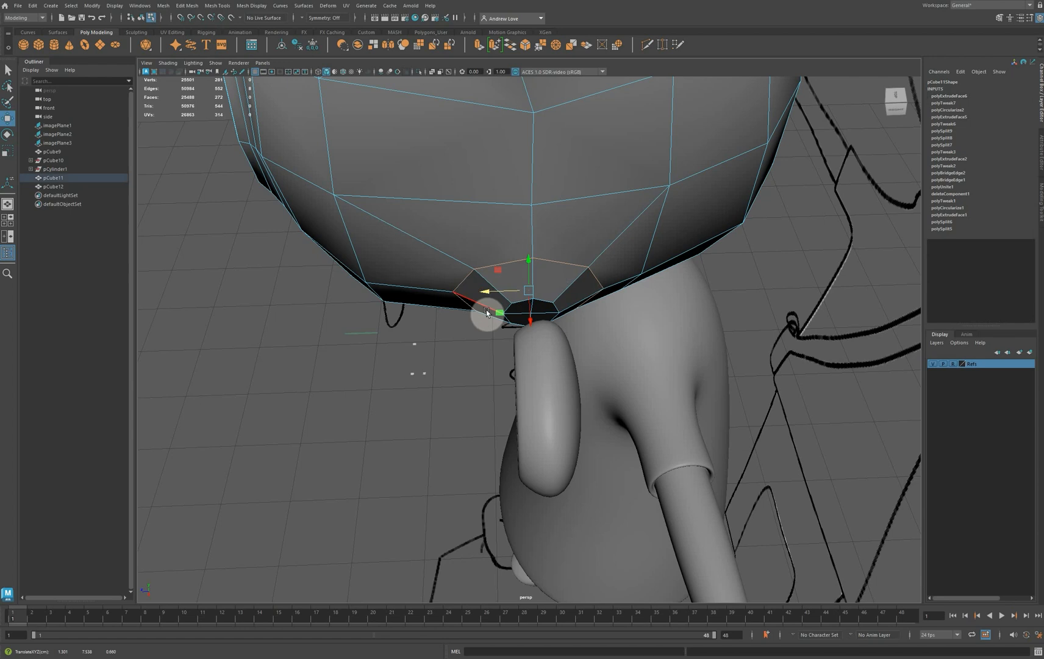
{"action": "mouse_move", "coordinate": [447, 371]}
{"action": "left_mouse_down", "text": "alt"}
{"action": "mouse_move", "coordinate": [449, 394]}
{"action": "mouse_move", "coordinate": [450, 370]}
{"action": "mouse_move", "coordinate": [451, 379]}
{"action": "mouse_move", "coordinate": [482, 378]}
{"action": "mouse_move", "coordinate": [524, 339]}
{"action": "mouse_move", "coordinate": [537, 345]}
{"action": "mouse_move", "coordinate": [512, 368]}
{"action": "mouse_move", "coordinate": [469, 380]}
{"action": "mouse_move", "coordinate": [454, 275]}
{"action": "mouse_move", "coordinate": [527, 329]}
{"action": "mouse_move", "coordinate": [545, 311]}
{"action": "mouse_move", "coordinate": [497, 346]}
{"action": "mouse_move", "coordinate": [455, 356]}
{"action": "left_mouse_up", "text": "alt"}
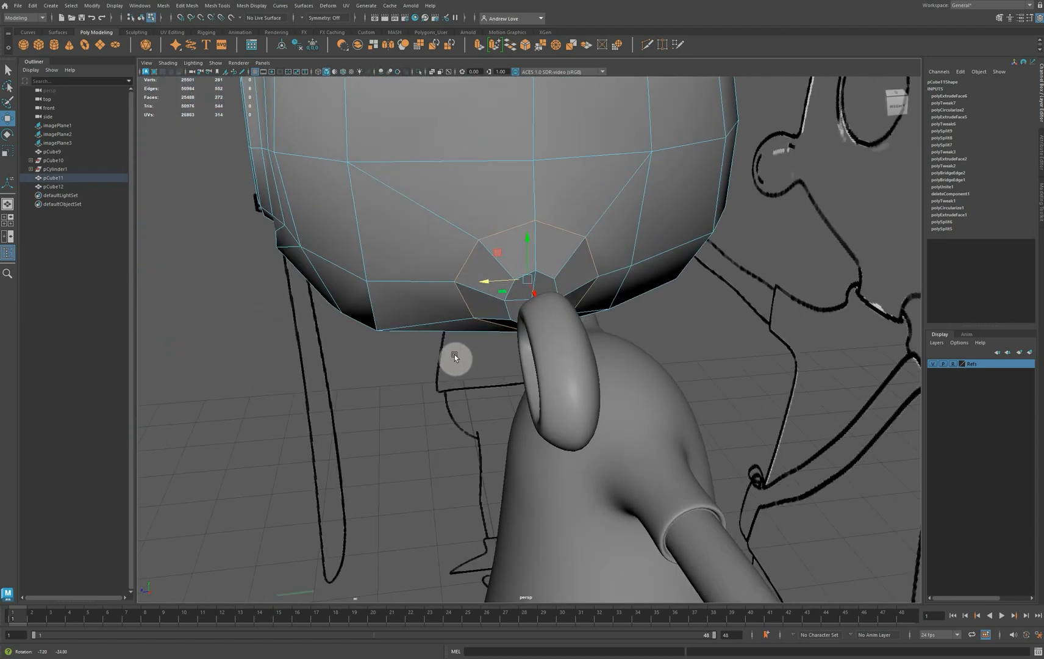
Delete the end faces of the extrusion on the head's side to open it for the ear
{"action": "right_click", "coordinate": [559, 211]}
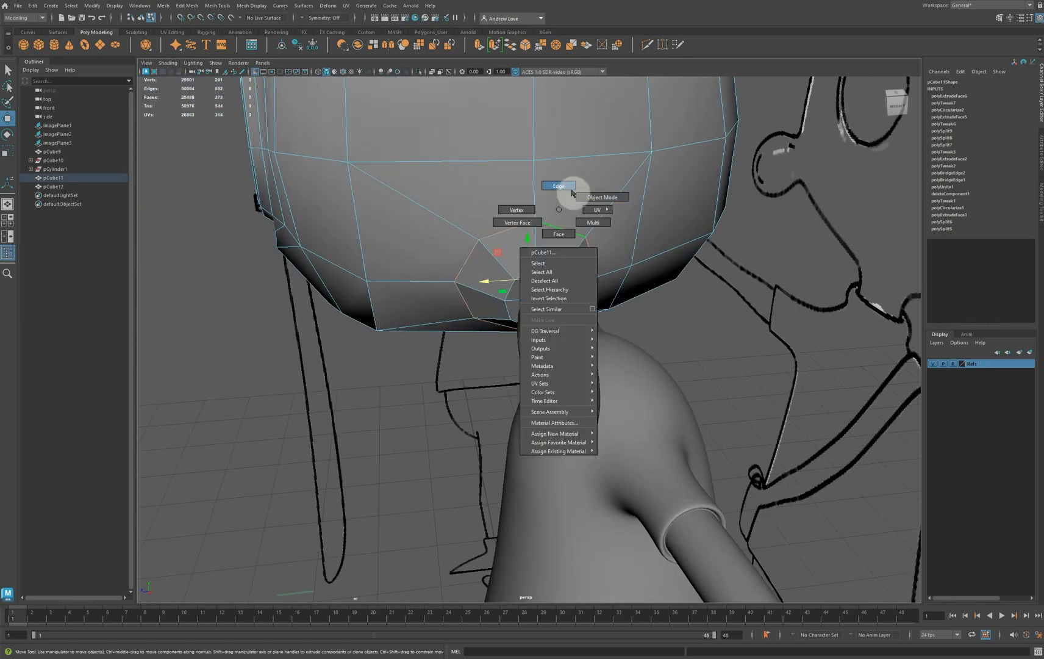
{"action": "left_click", "coordinate": [560, 234]}
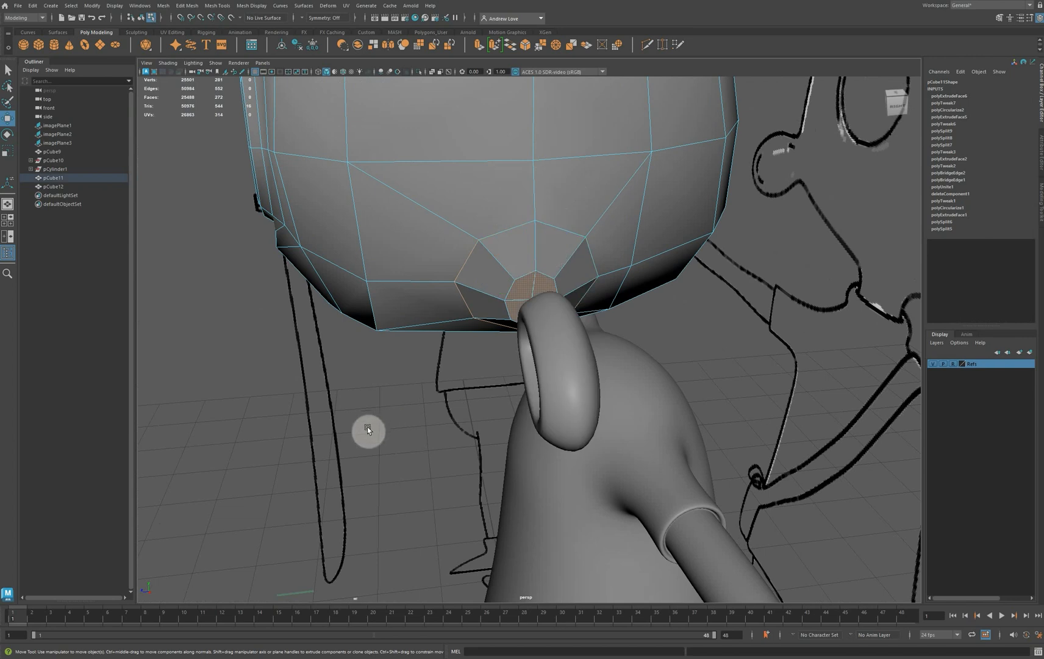
{"action": "left_click_drag", "start_coordinate": [332, 436], "coordinate": [325, 433], "text": "alt"}
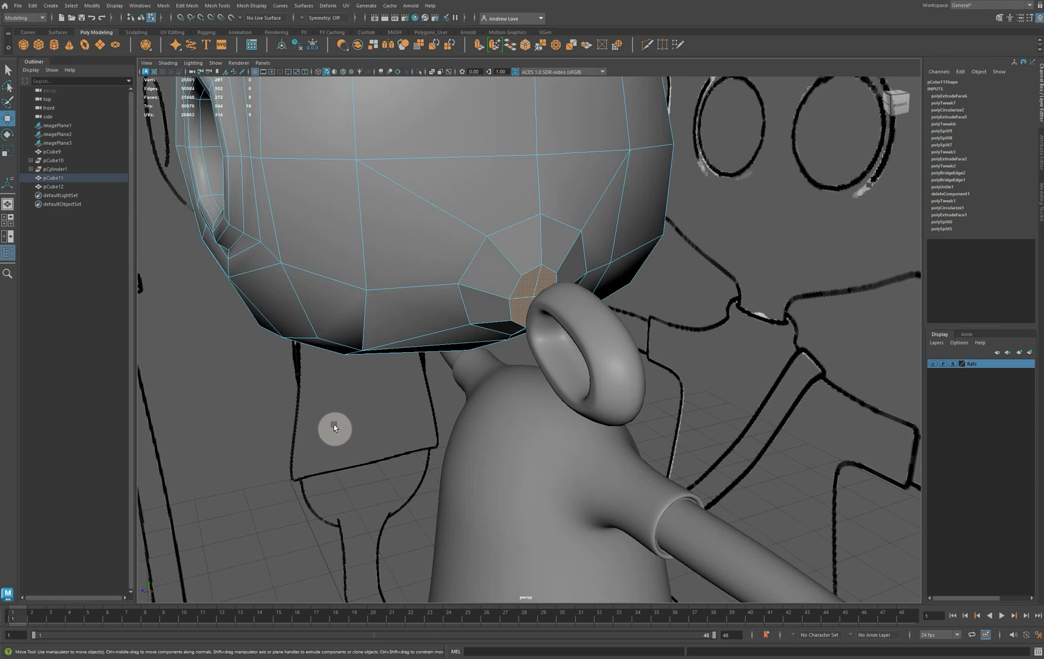
{"action": "left_click", "coordinate": [335, 421]}
{"action": "left_click_drag", "start_coordinate": [344, 440], "coordinate": [431, 430], "text": "alt"}
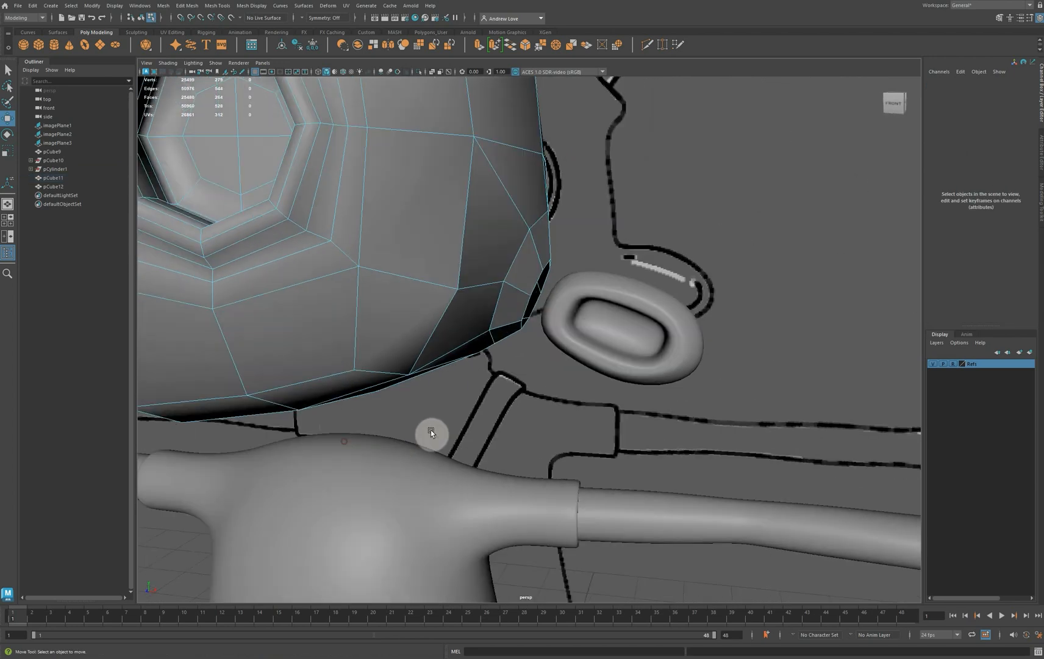
Show the ear mesh unsmoothed and delete the four faces on its inner end facing the head
{"action": "left_click", "coordinate": [605, 364]}
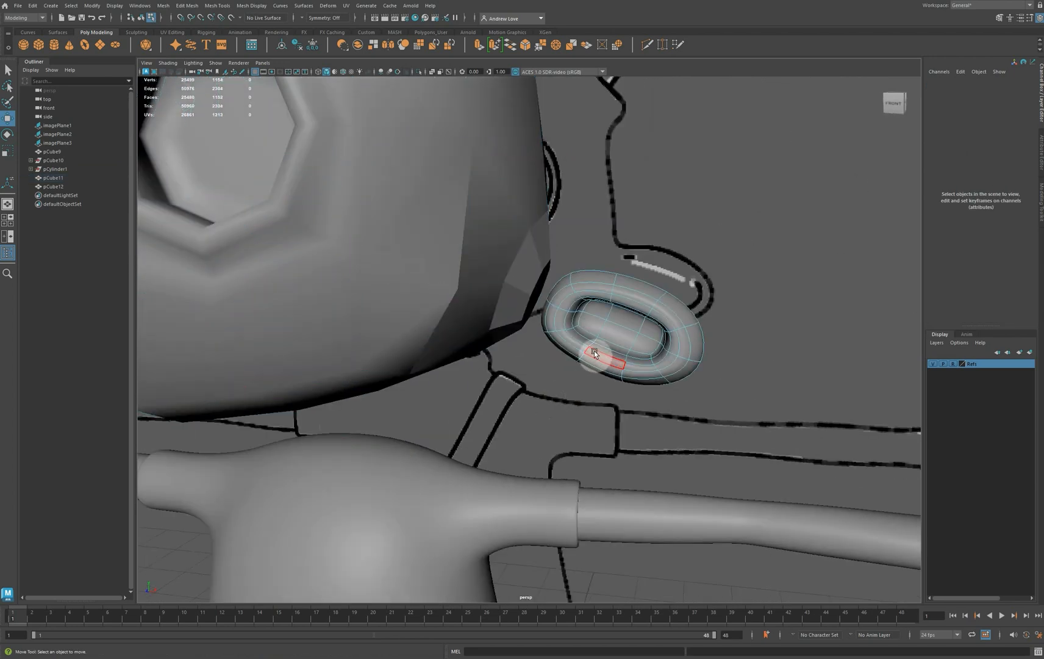
{"action": "key", "text": "1"}
{"action": "left_click_drag", "start_coordinate": [573, 338], "coordinate": [681, 348], "text": "alt"}
{"action": "left_click", "coordinate": [550, 284]}
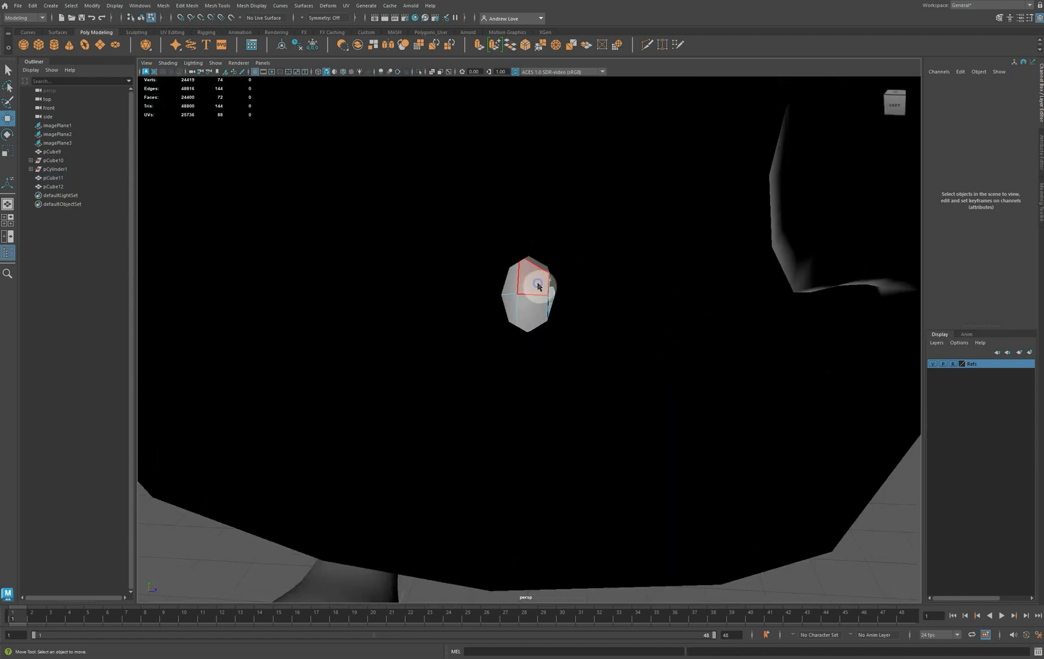
{"action": "right_click_drag", "start_coordinate": [538, 286], "coordinate": [514, 287]}
{"action": "left_click", "coordinate": [514, 286]}
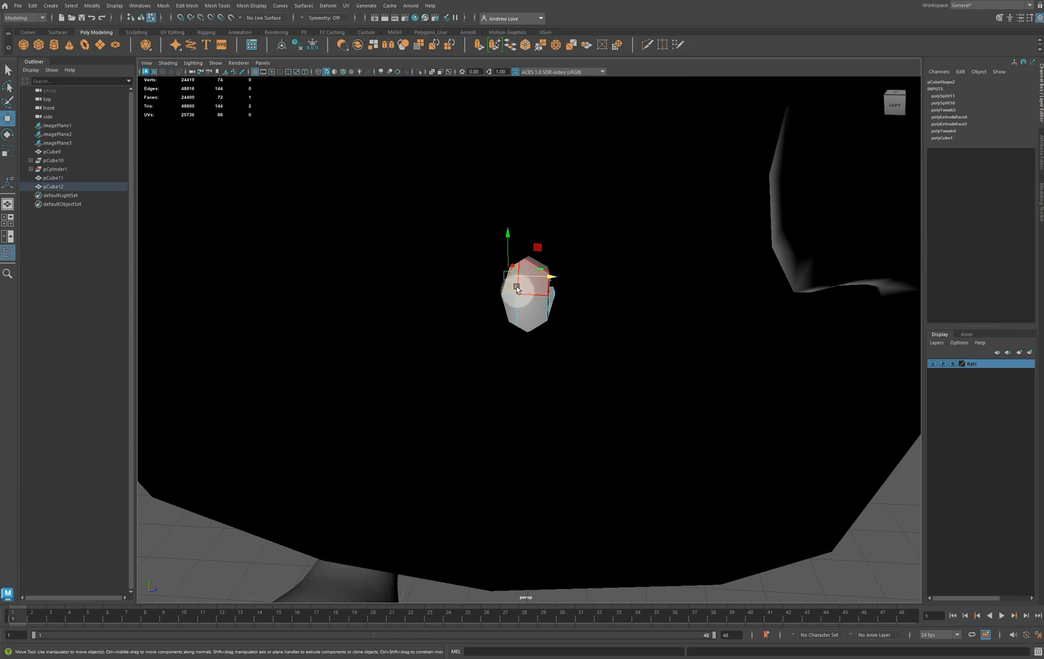
{"action": "left_click", "coordinate": [526, 285], "text": "shift"}
{"action": "left_click", "coordinate": [510, 308], "text": "shift"}
{"action": "left_click", "coordinate": [529, 310], "text": "shift"}
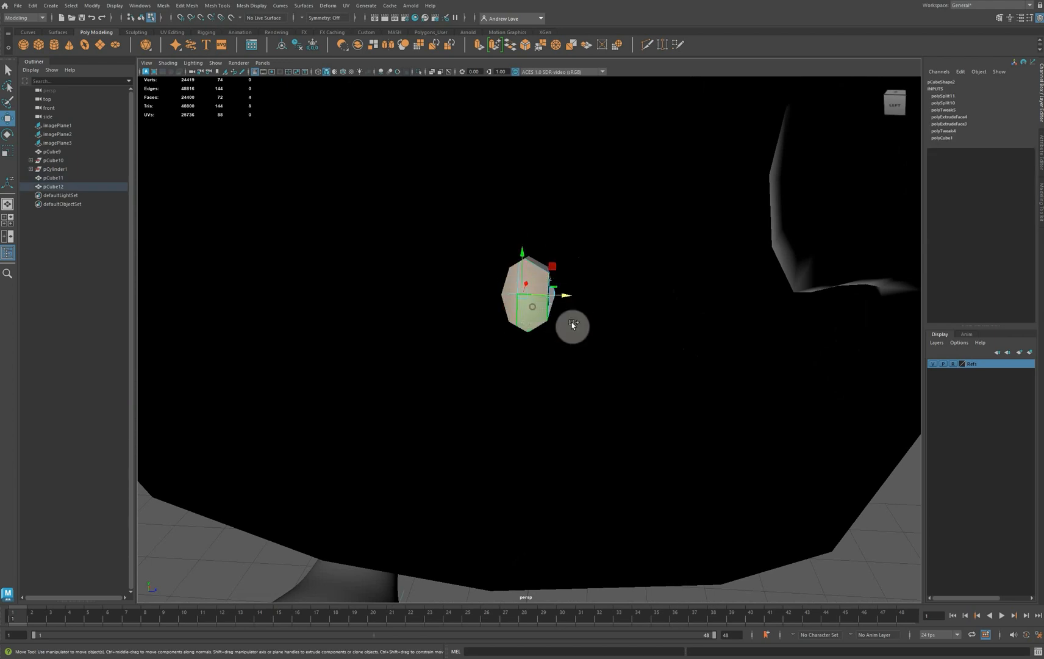
{"action": "left_click_drag", "start_coordinate": [812, 408], "coordinate": [717, 412], "text": "alt"}
{"action": "key", "text": "Delete"}
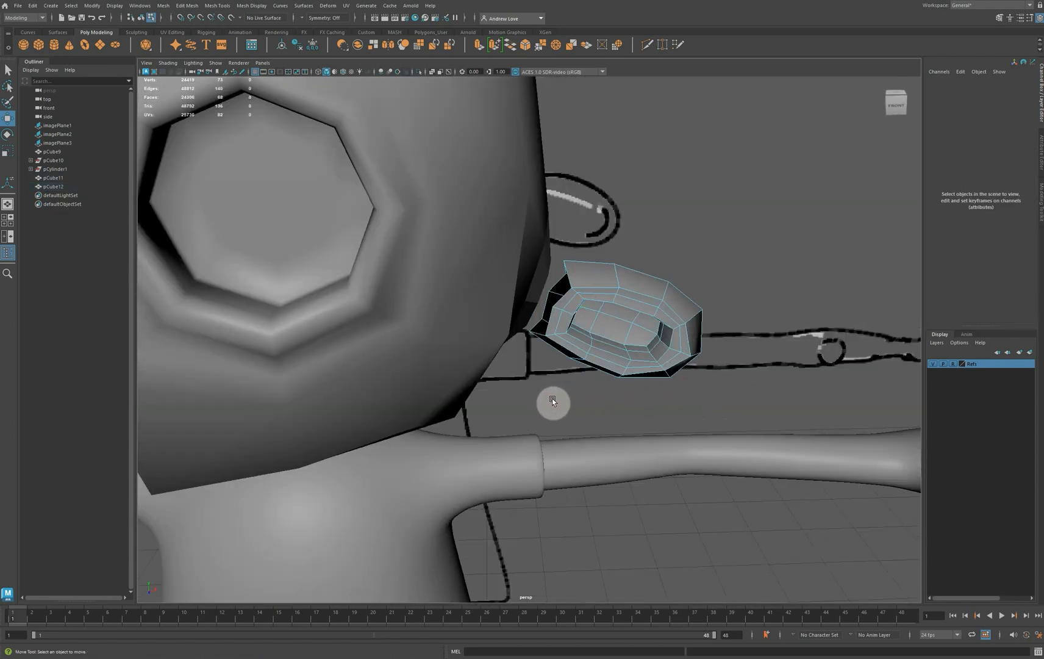
Move the ear opening's upper and lower corner vertices slightly away from the head along the front reference outline
{"action": "left_click_drag", "start_coordinate": [552, 398], "coordinate": [543, 384], "text": "alt"}
{"action": "key", "text": "space"}
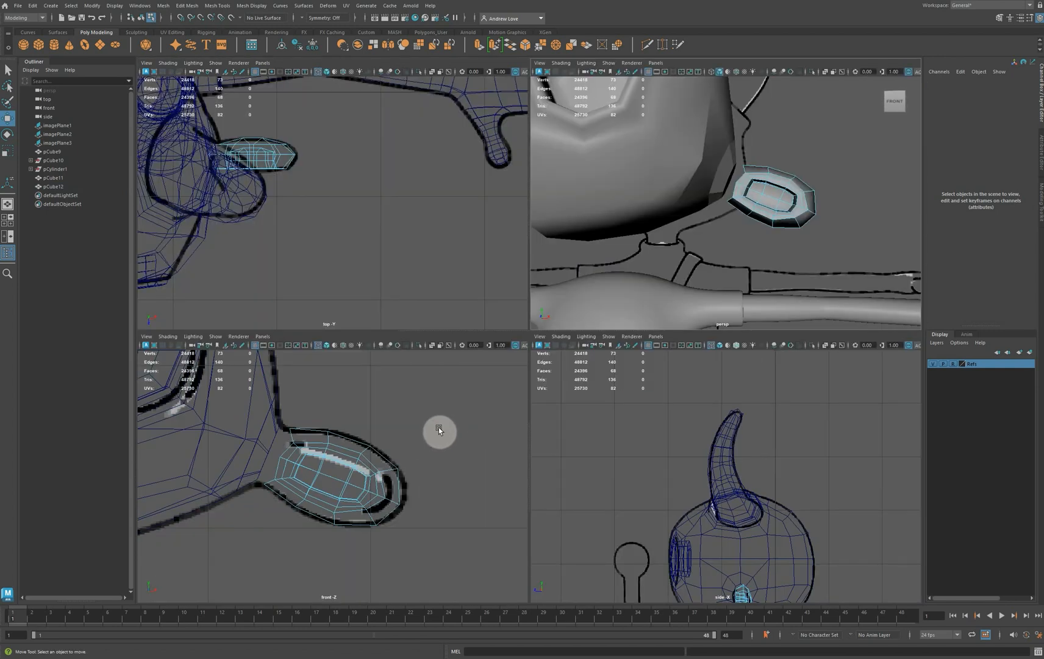
{"action": "key", "text": "space"}
{"action": "scroll", "coordinate": [442, 389], "scroll_direction": "up", "scroll_amount": 2}
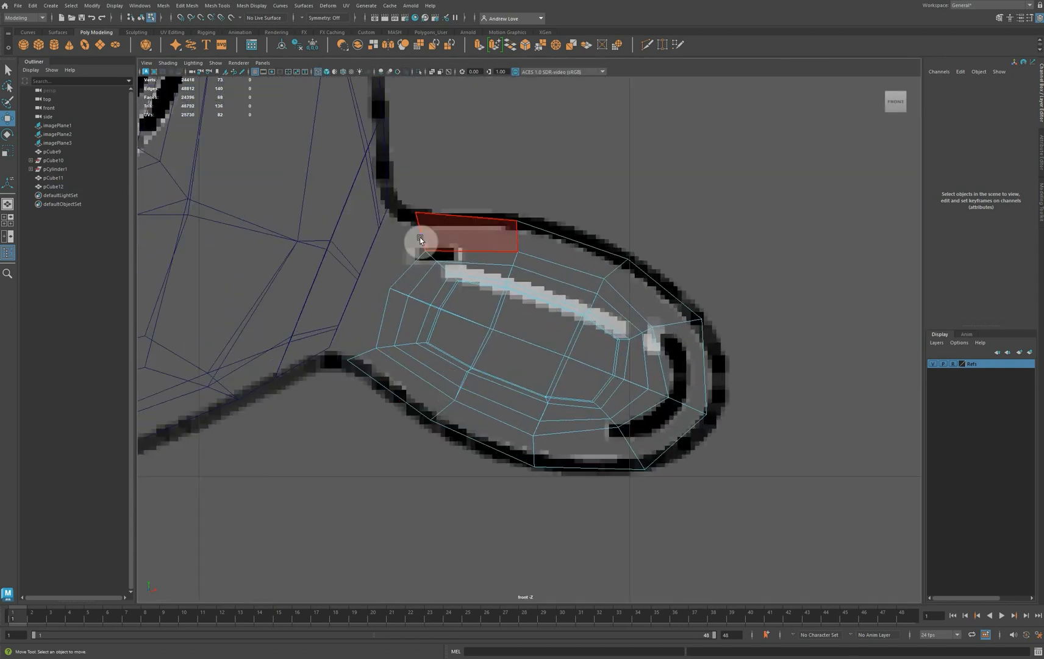
{"action": "right_click_drag", "start_coordinate": [420, 238], "coordinate": [394, 239]}
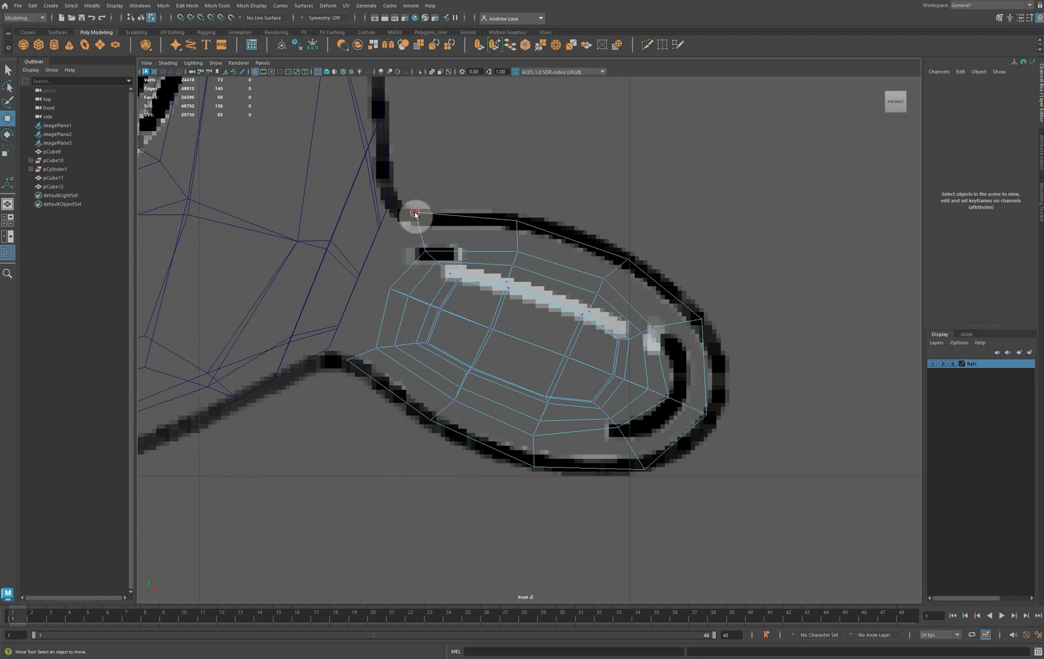
{"action": "left_click", "coordinate": [415, 215]}
{"action": "left_click_drag", "start_coordinate": [418, 218], "coordinate": [434, 220]}
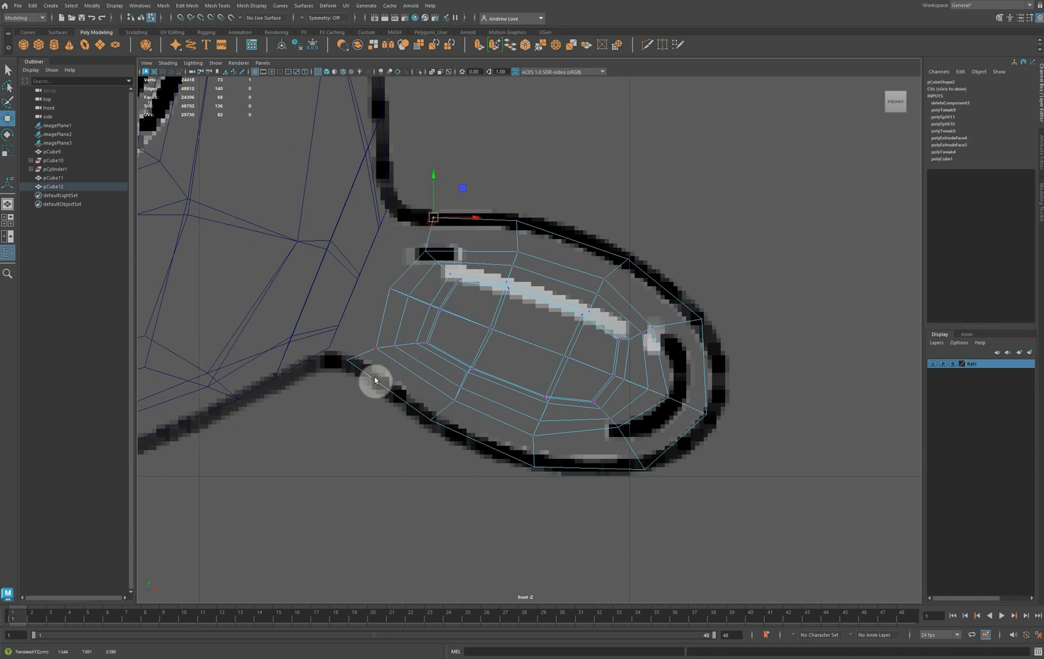
{"action": "left_click", "coordinate": [351, 364]}
{"action": "left_click_drag", "start_coordinate": [357, 367], "coordinate": [371, 382]}
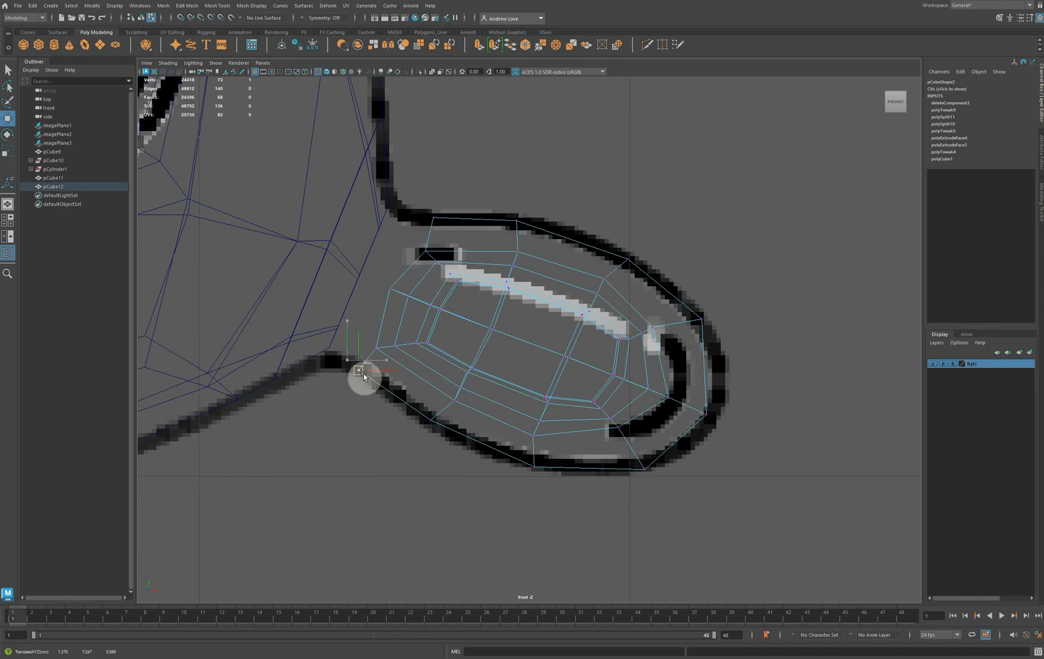
{"action": "left_click_drag", "start_coordinate": [363, 373], "coordinate": [363, 373]}
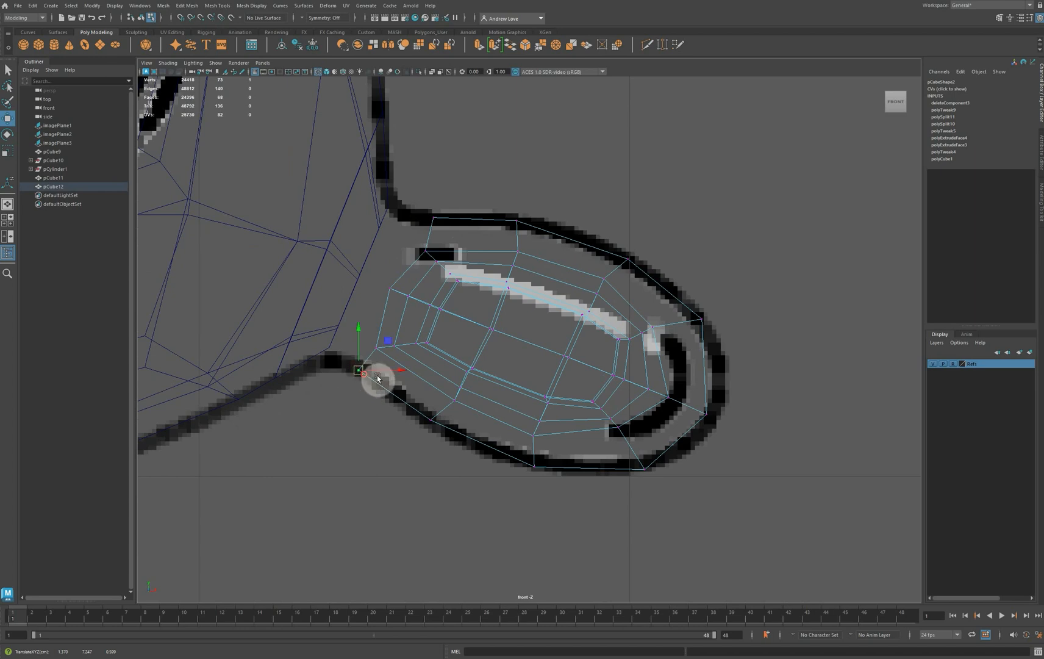
Combine the head and ear meshes into one object, delete its history and freeze its transformations
{"action": "right_click_drag", "start_coordinate": [459, 255], "coordinate": [490, 243]}
{"action": "left_click", "coordinate": [339, 271]}
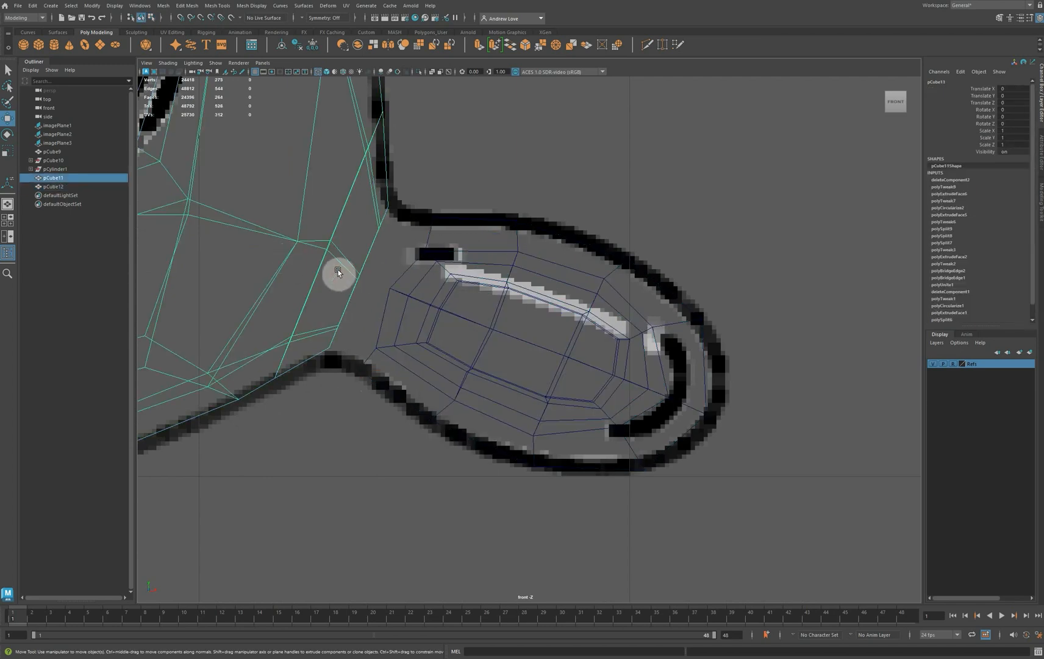
{"action": "left_click", "coordinate": [547, 297], "text": "shift"}
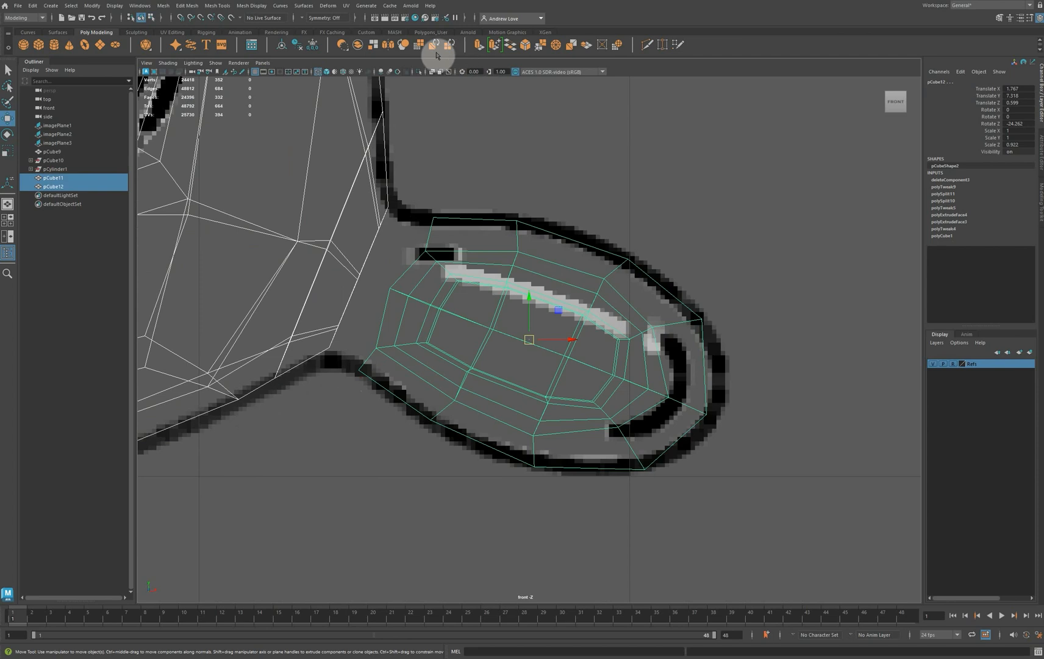
{"action": "left_click", "coordinate": [358, 47]}
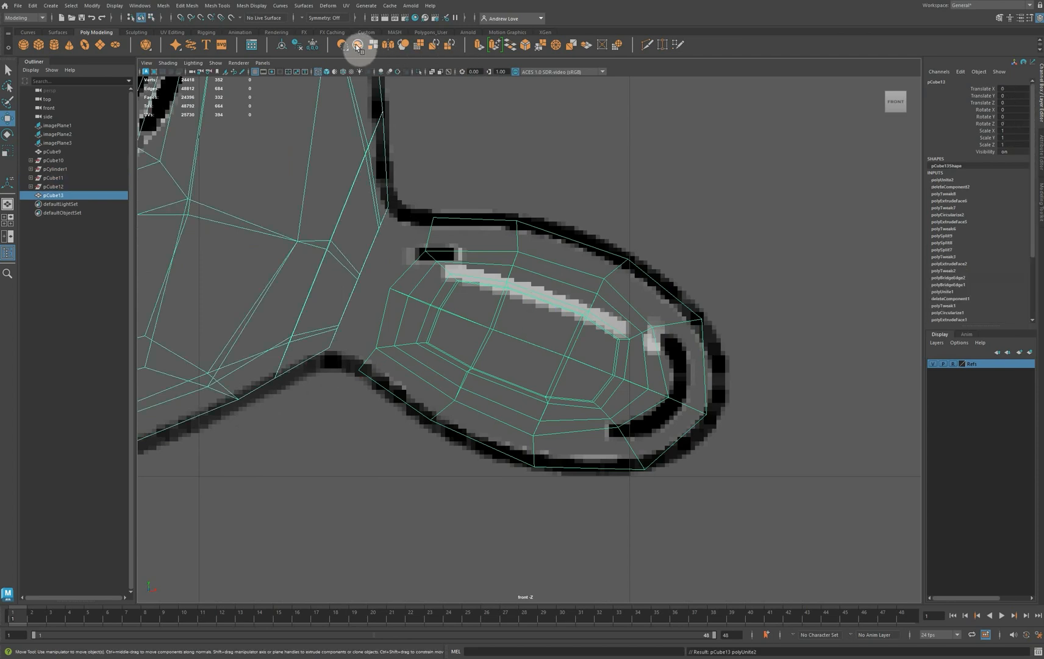
{"action": "scroll", "coordinate": [954, 259], "scroll_direction": "down", "scroll_amount": 3}
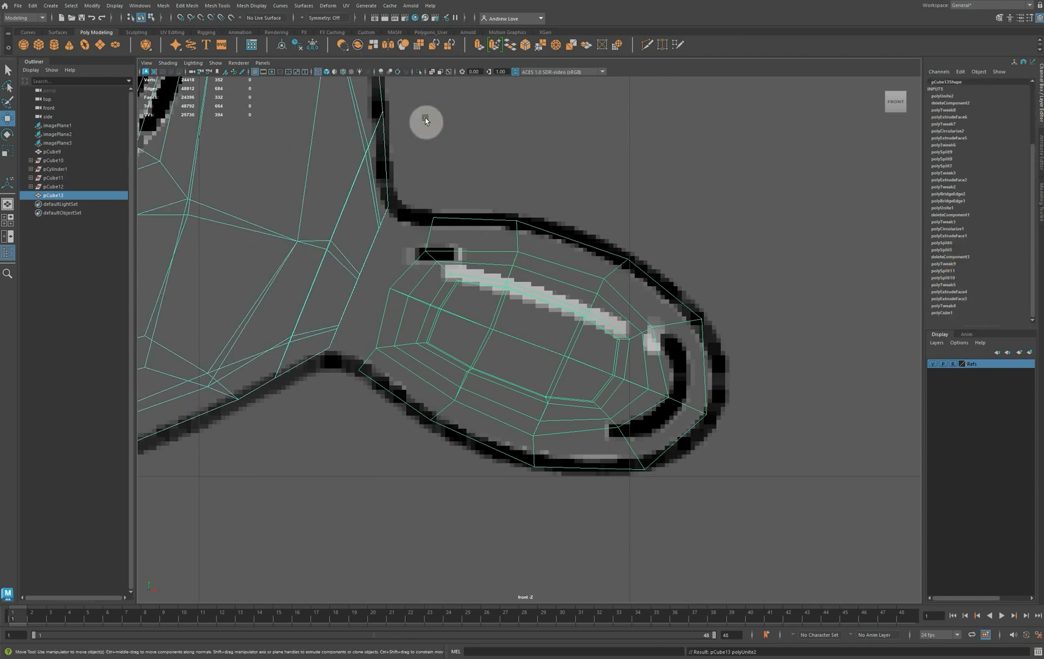
{"action": "left_click", "coordinate": [296, 45]}
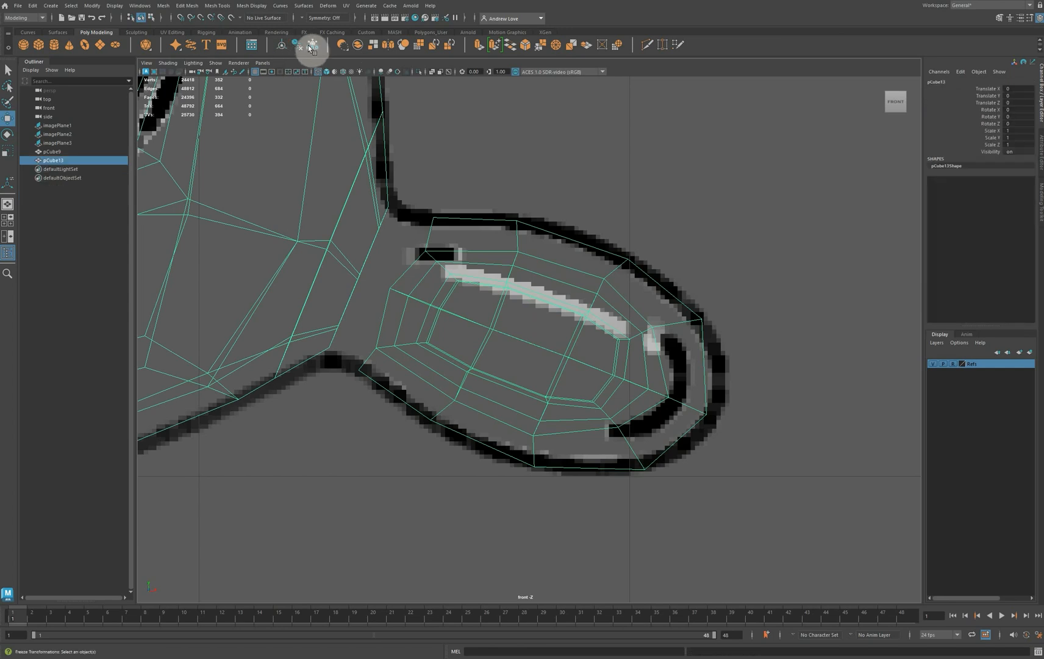
{"action": "left_click", "coordinate": [315, 47]}
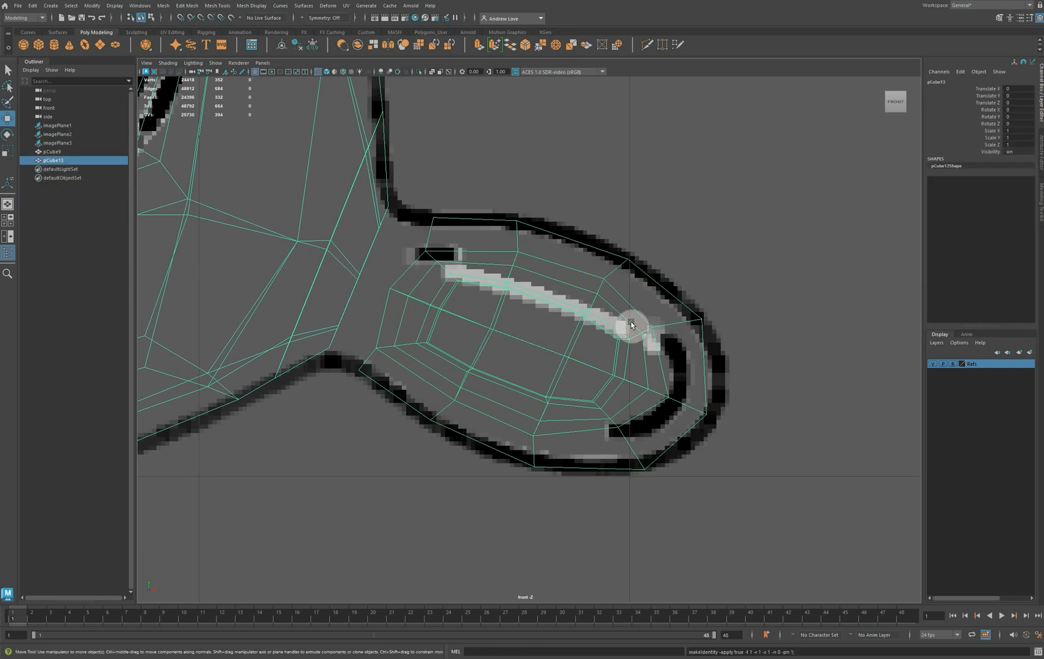
Bridge a border edge at the ear's open inner end to the facing edge of the head's hole
{"action": "key", "text": "space"}
{"action": "key", "text": "space"}
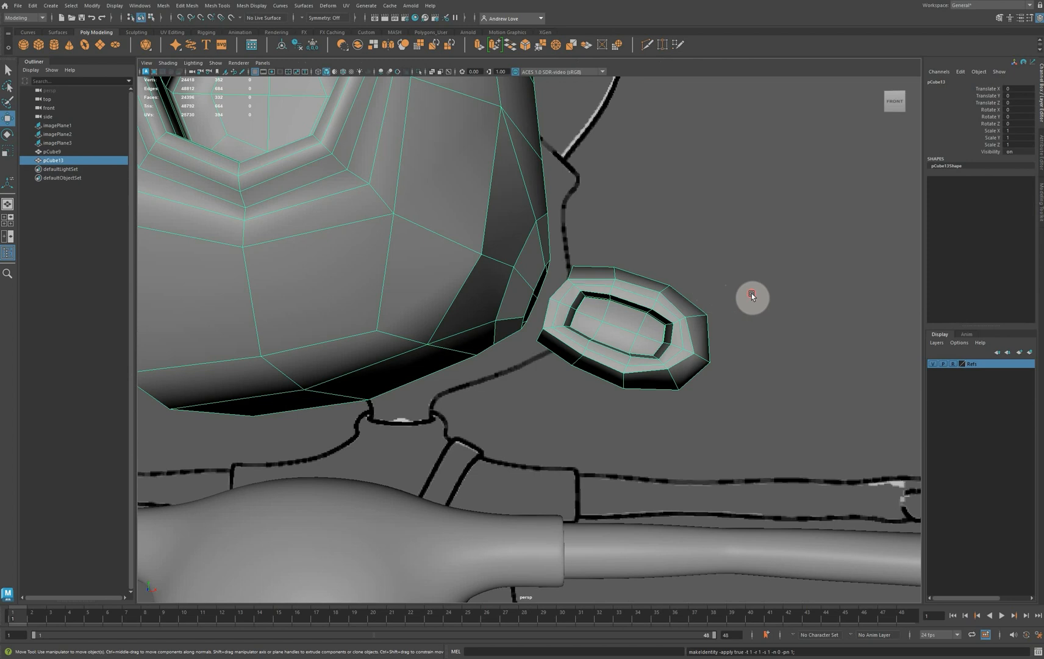
{"action": "left_click_drag", "start_coordinate": [751, 296], "coordinate": [655, 334], "text": "alt"}
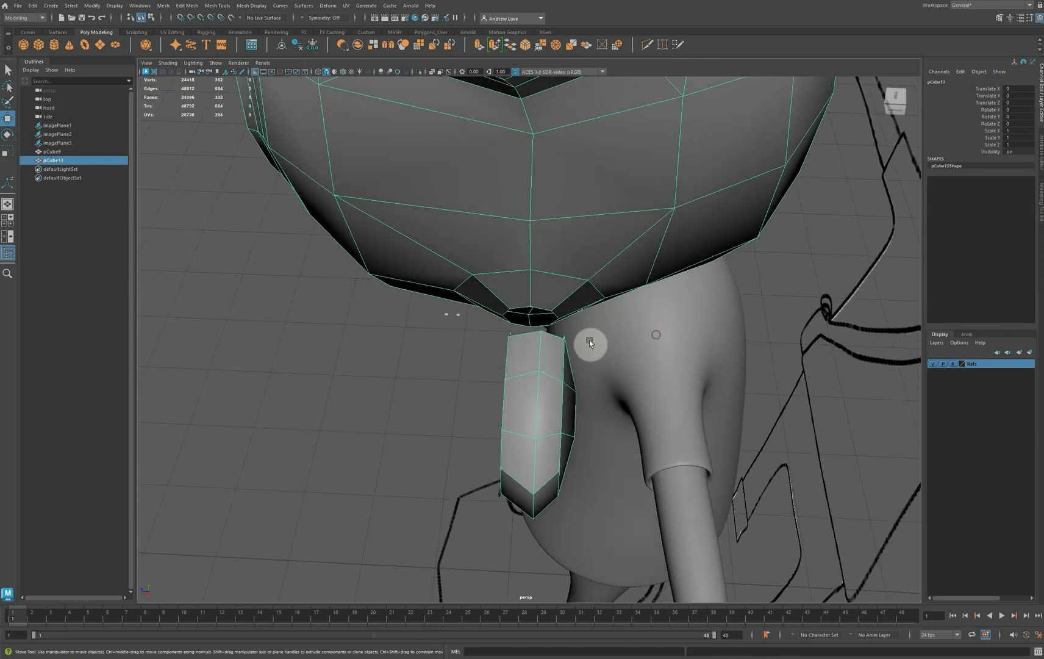
{"action": "right_click", "coordinate": [552, 357]}
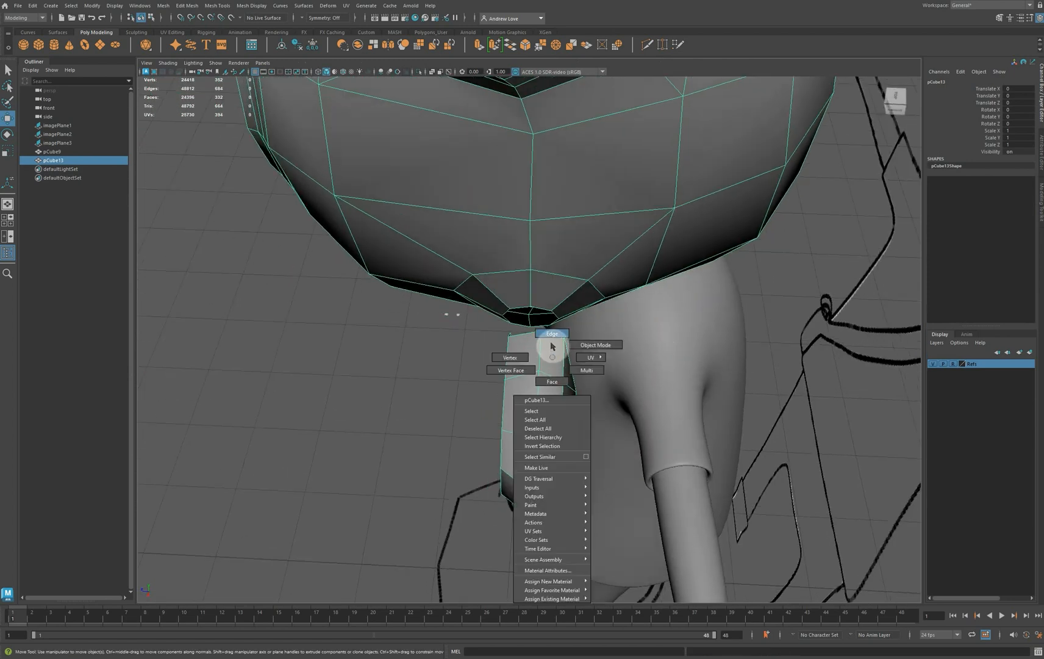
{"action": "right_click_drag", "start_coordinate": [554, 330], "coordinate": [554, 331]}
{"action": "left_click", "coordinate": [525, 339]}
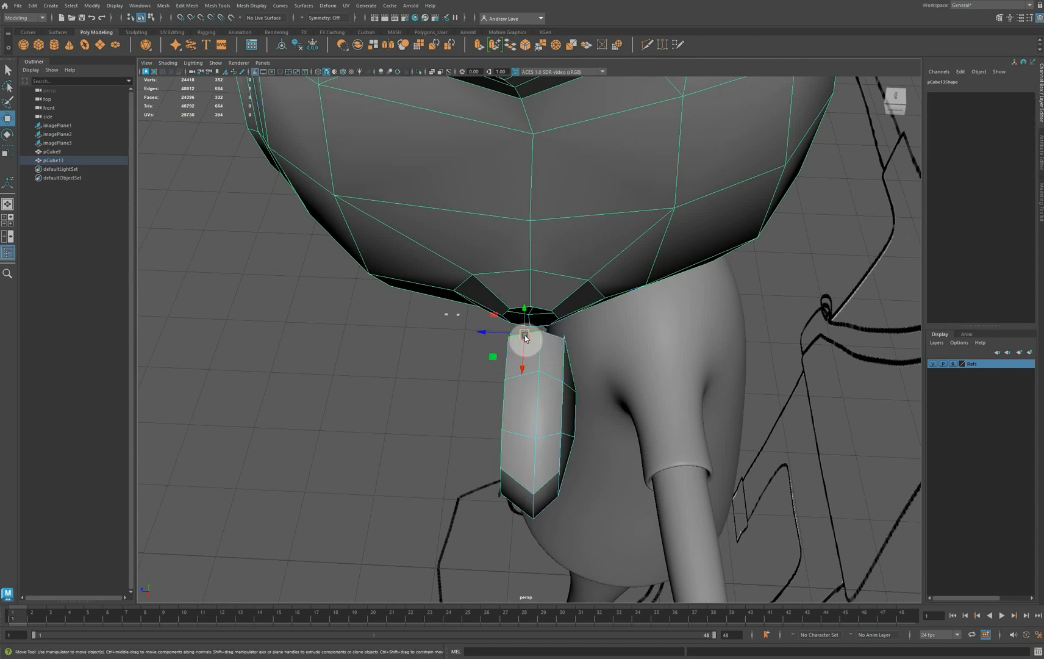
{"action": "double_click", "coordinate": [517, 309]}
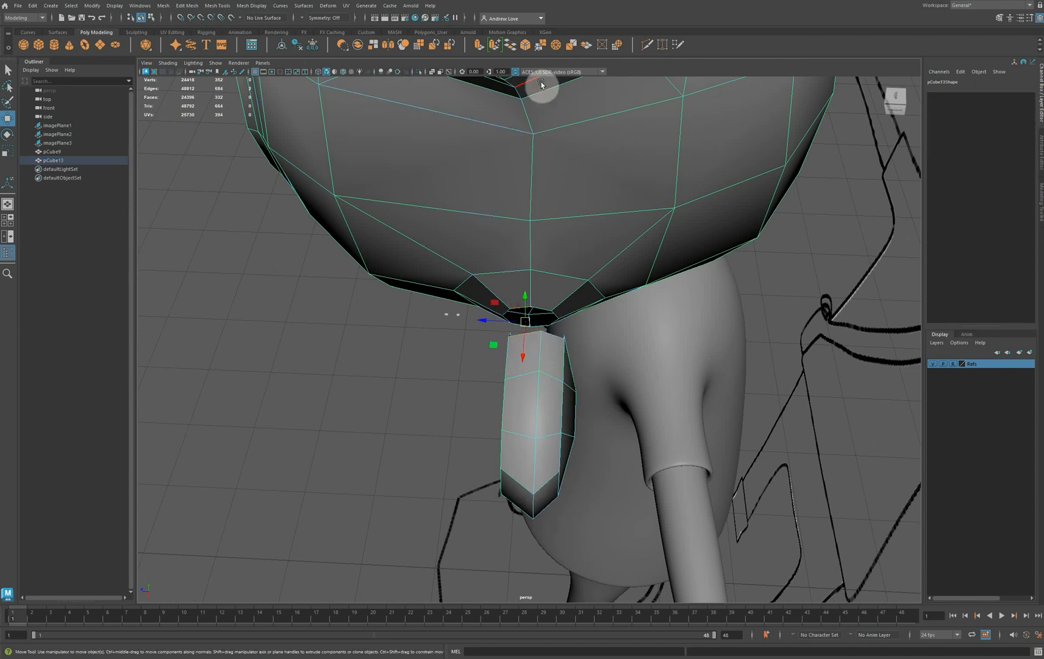
{"action": "left_click", "coordinate": [494, 44]}
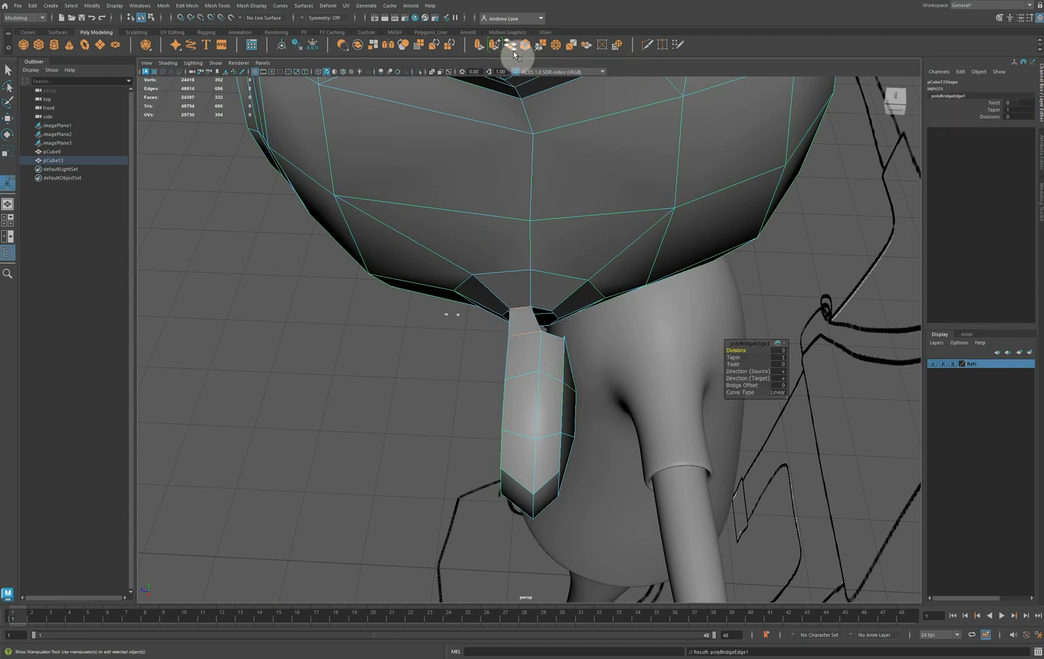
Bridge the remaining border edges between the ear opening and the head's hole to close the joint all around
{"action": "double_click", "coordinate": [509, 322]}
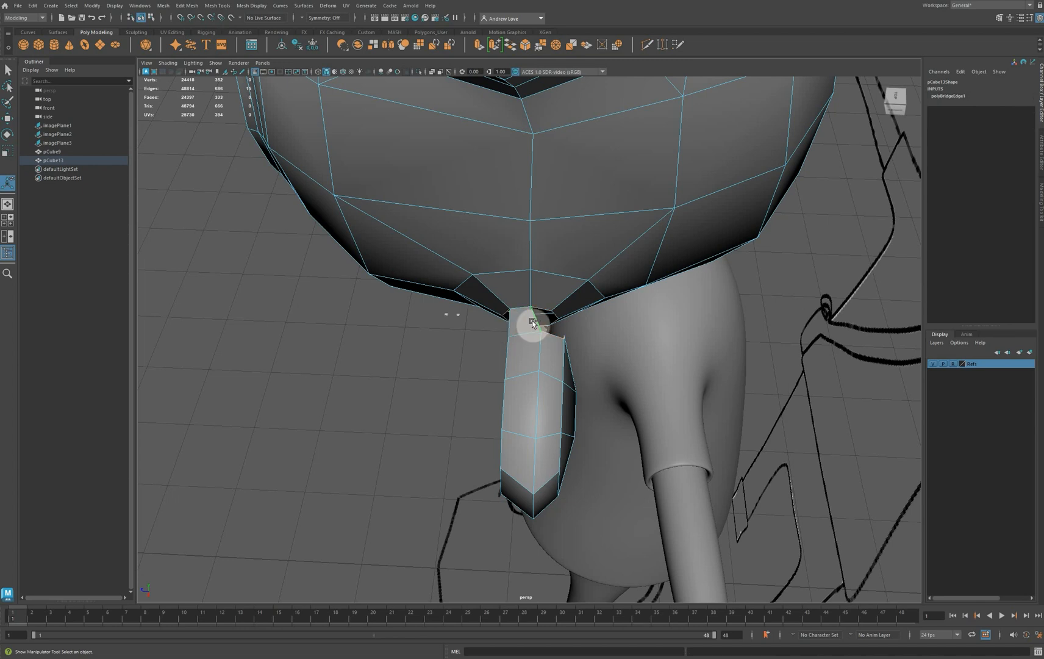
{"action": "left_click", "coordinate": [532, 320], "text": "ctrl"}
{"action": "left_click_drag", "start_coordinate": [415, 394], "coordinate": [349, 368], "text": "alt"}
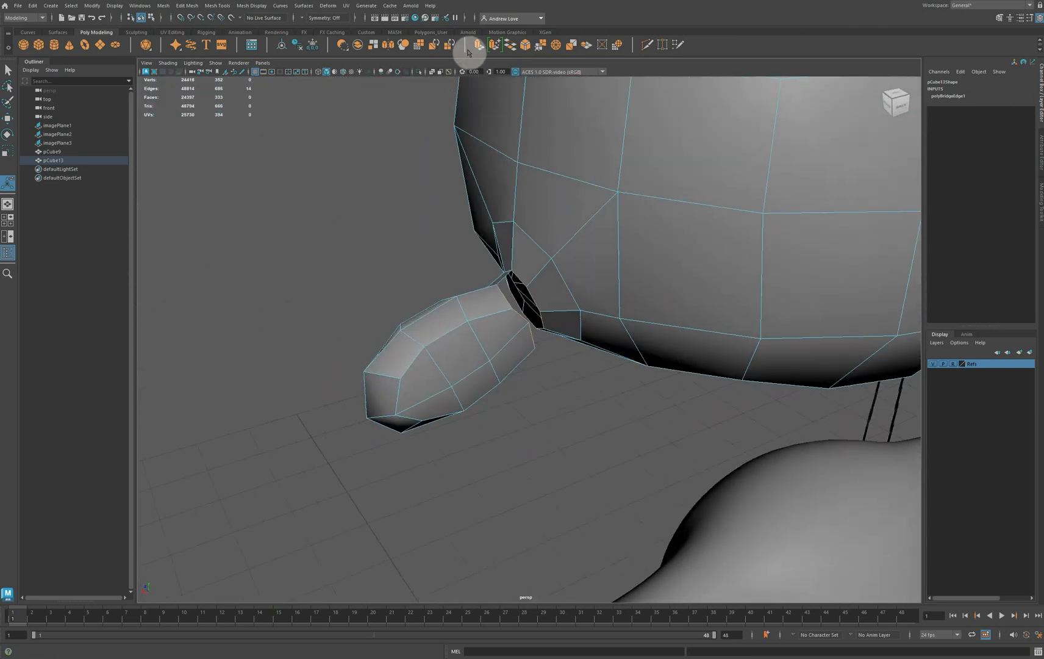
{"action": "left_click", "coordinate": [513, 47]}
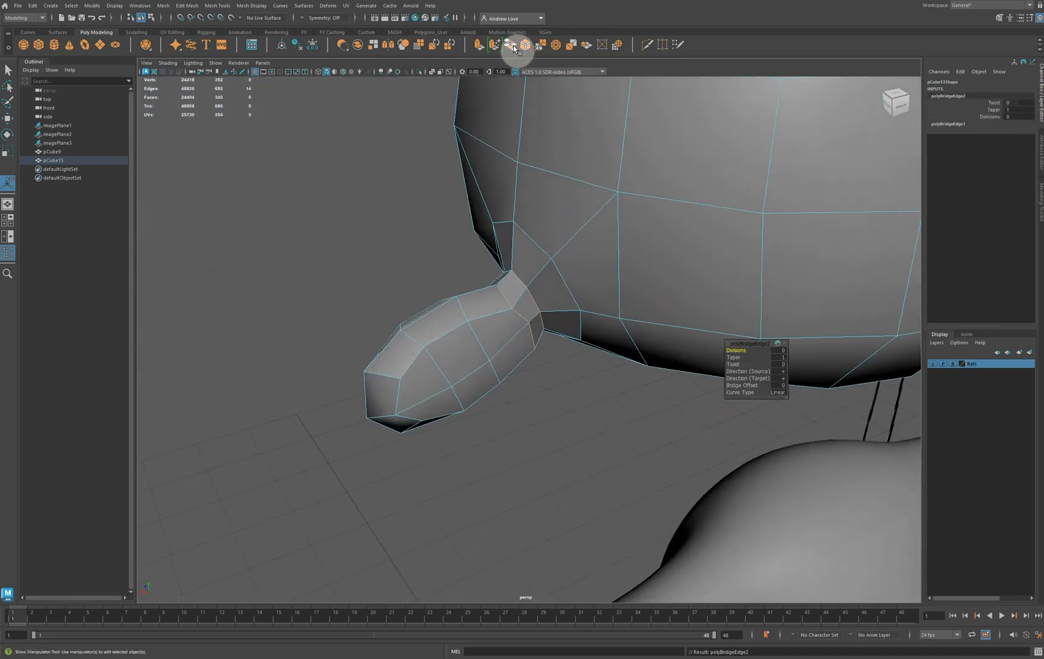
{"action": "left_click_drag", "start_coordinate": [268, 342], "coordinate": [253, 296], "text": "alt"}
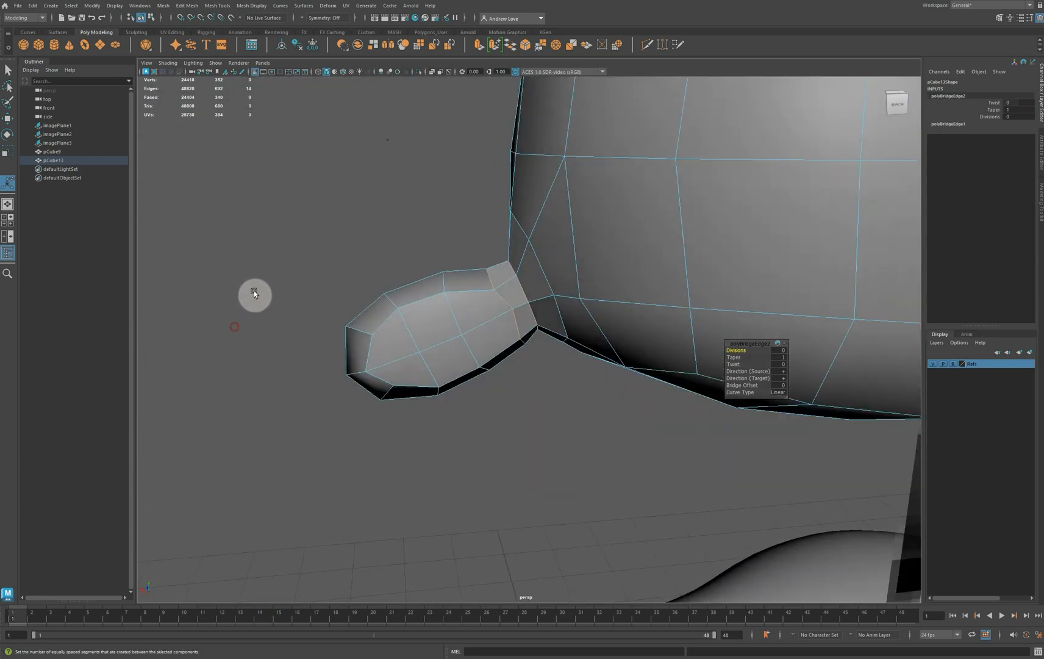
Nudge the vertex at the back of the ear's base, where the bridge meets the ear
{"action": "scroll", "coordinate": [254, 295], "scroll_direction": "up", "scroll_amount": 3}
{"action": "right_click", "coordinate": [460, 300]}
{"action": "right_click_drag", "start_coordinate": [457, 300], "coordinate": [421, 300]}
{"action": "left_click", "coordinate": [511, 310]}
{"action": "key", "text": "w"}
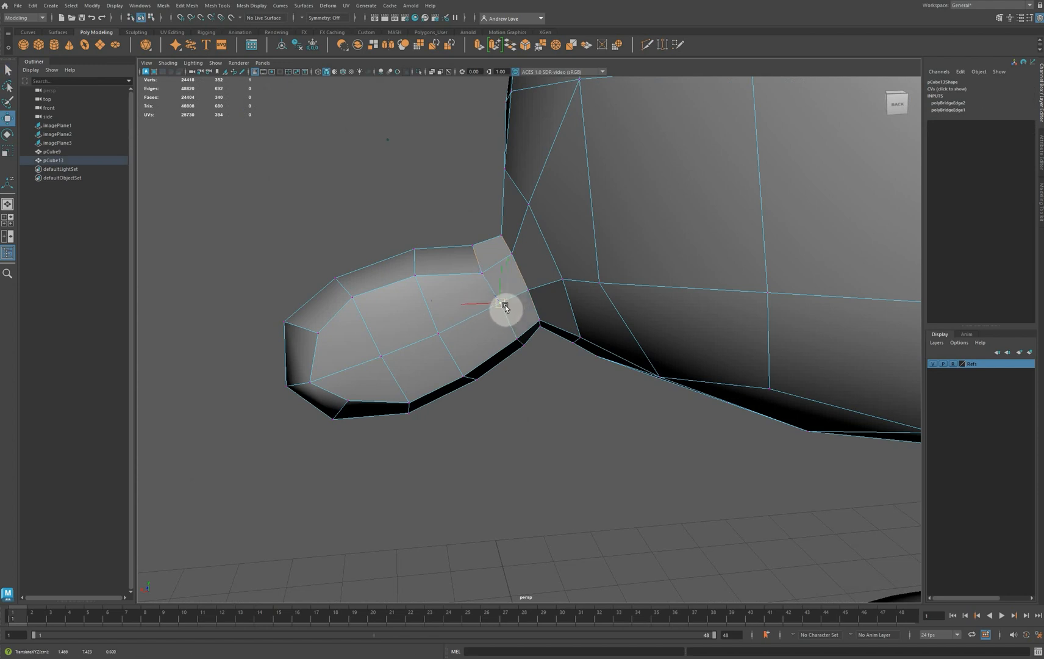
{"action": "left_click_drag", "start_coordinate": [505, 305], "coordinate": [506, 305]}
{"action": "left_click_drag", "start_coordinate": [441, 301], "coordinate": [440, 296], "text": "alt"}
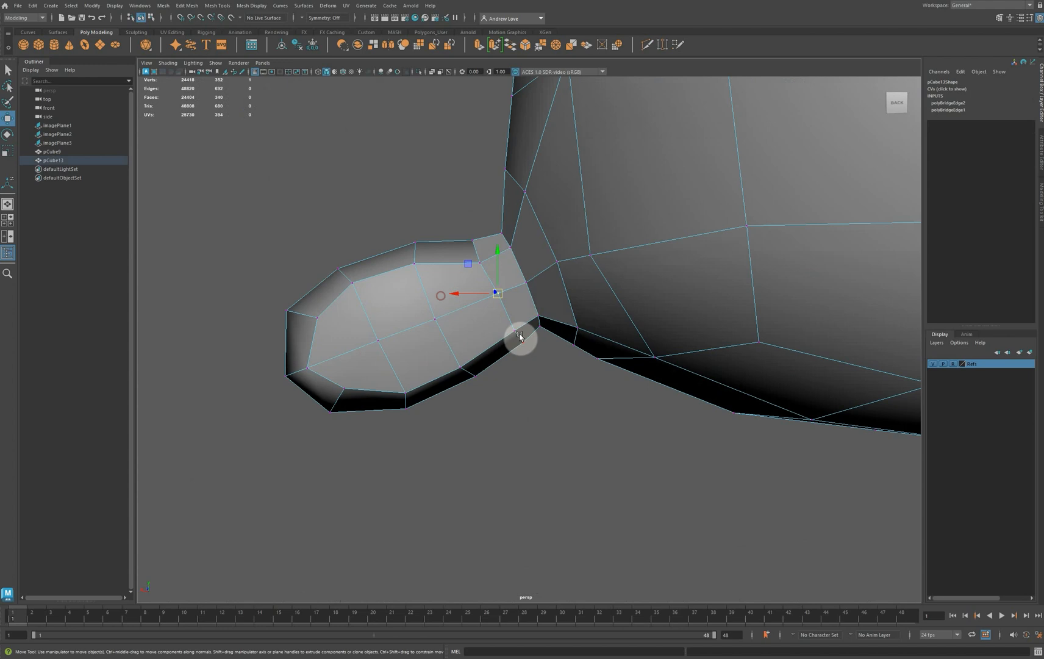
{"action": "left_click_drag", "start_coordinate": [515, 339], "coordinate": [521, 341]}
{"action": "left_click_drag", "start_coordinate": [467, 321], "coordinate": [515, 331], "text": "alt"}
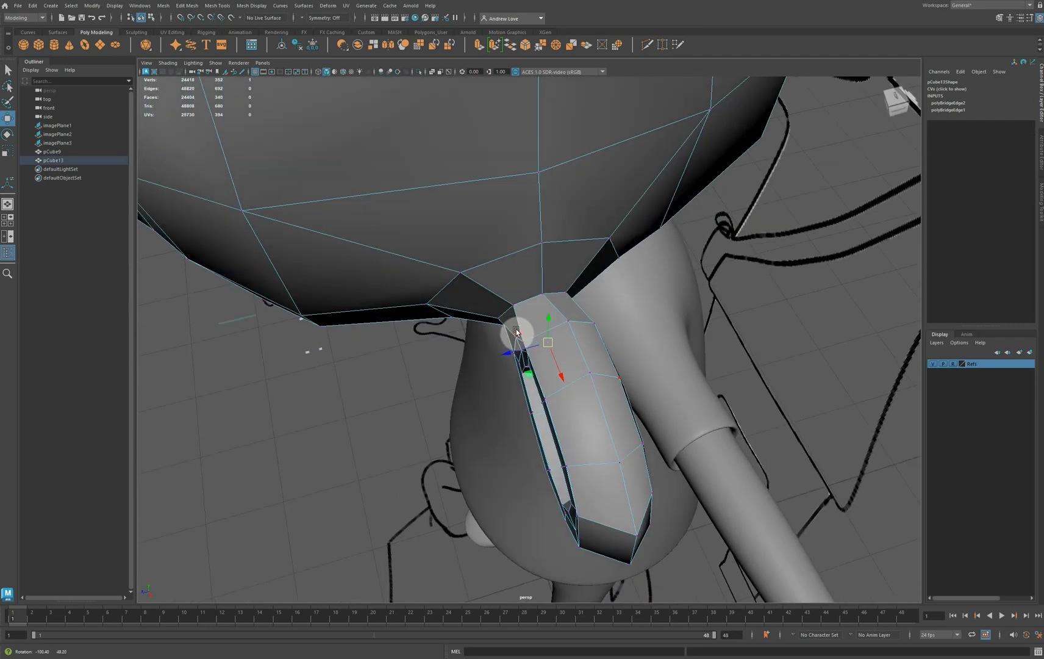
Move the vertex on the front side of the ear's base, beside the hollow, slightly forward
{"action": "left_click", "coordinate": [474, 352]}
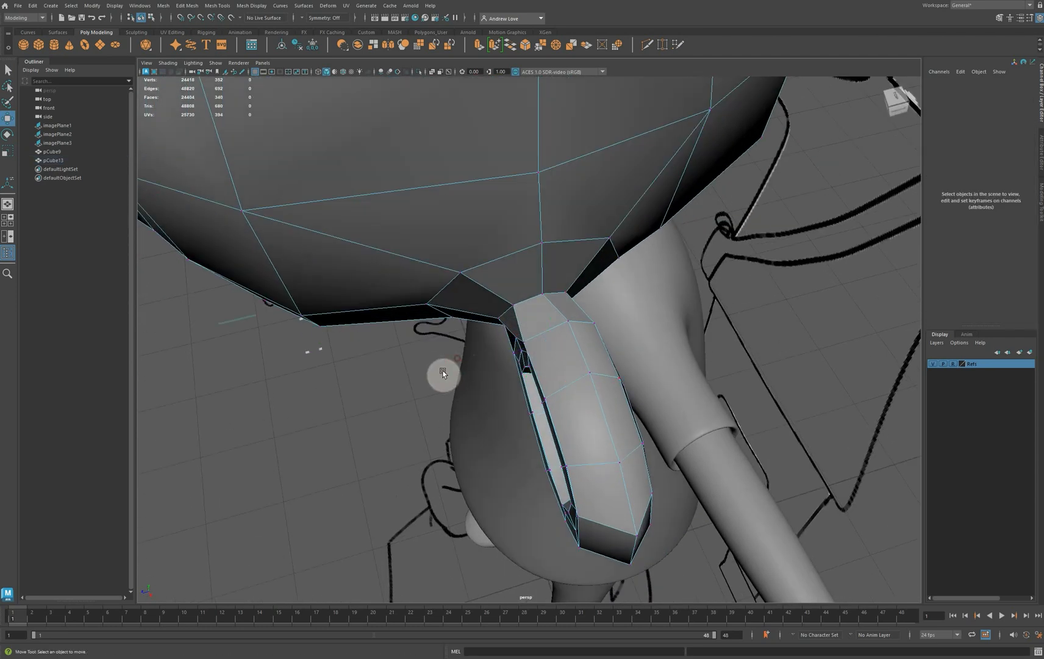
{"action": "left_click_drag", "start_coordinate": [440, 371], "coordinate": [466, 333], "text": "alt"}
{"action": "left_click", "coordinate": [501, 338]}
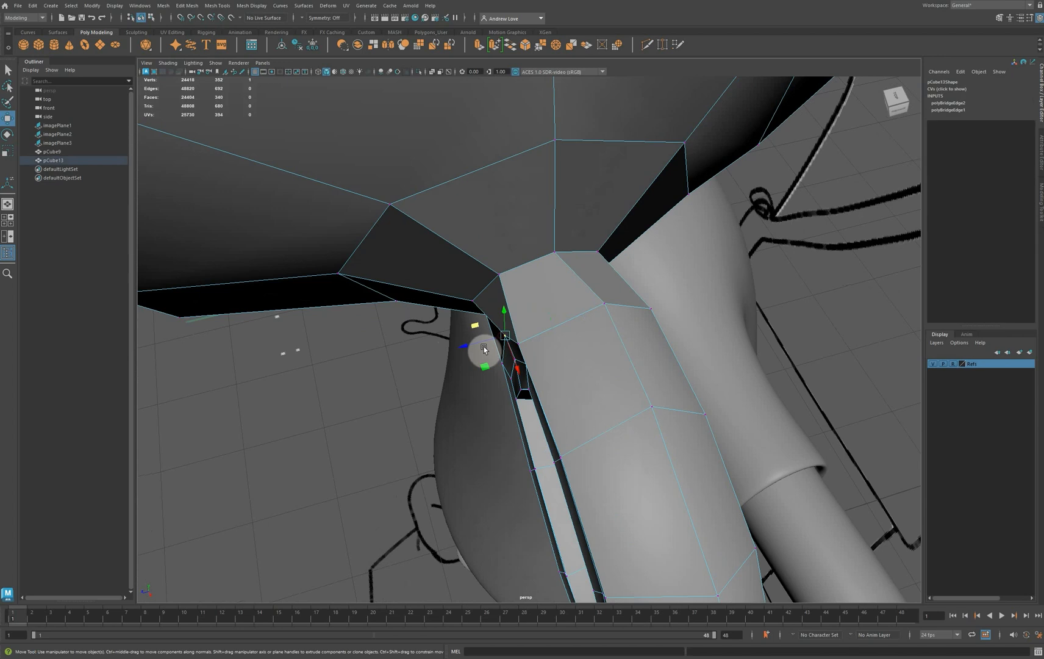
{"action": "left_click_drag", "start_coordinate": [514, 364], "coordinate": [477, 370]}
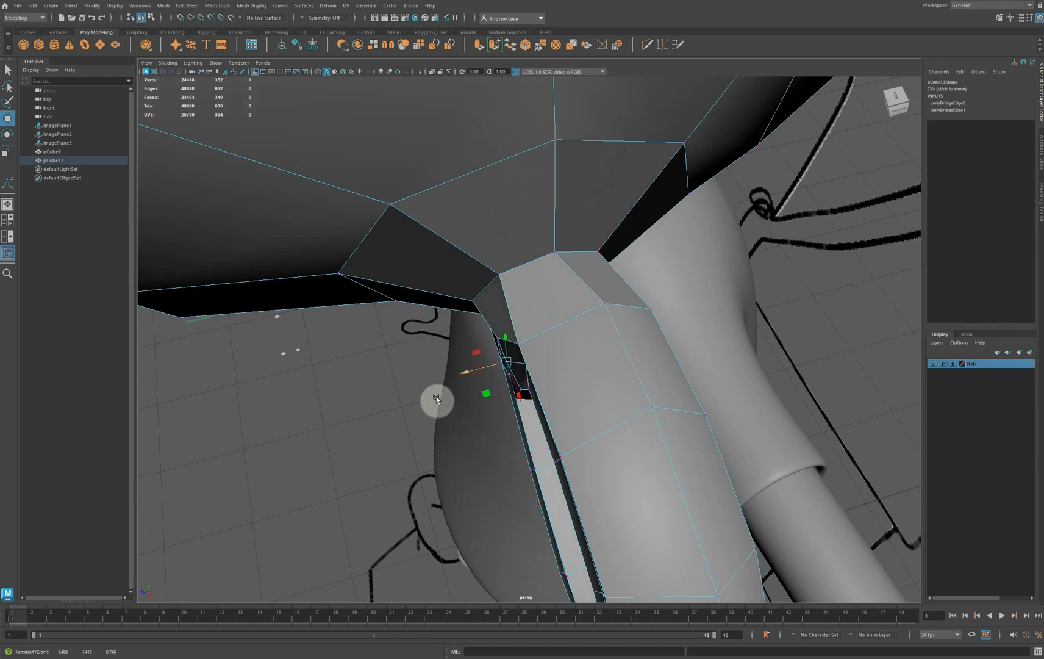
Shift the edge loop around the rim of the ear's hollow slightly forward
{"action": "left_click_drag", "start_coordinate": [409, 447], "coordinate": [452, 349], "text": "alt"}
{"action": "right_click_drag", "start_coordinate": [557, 127], "coordinate": [557, 113]}
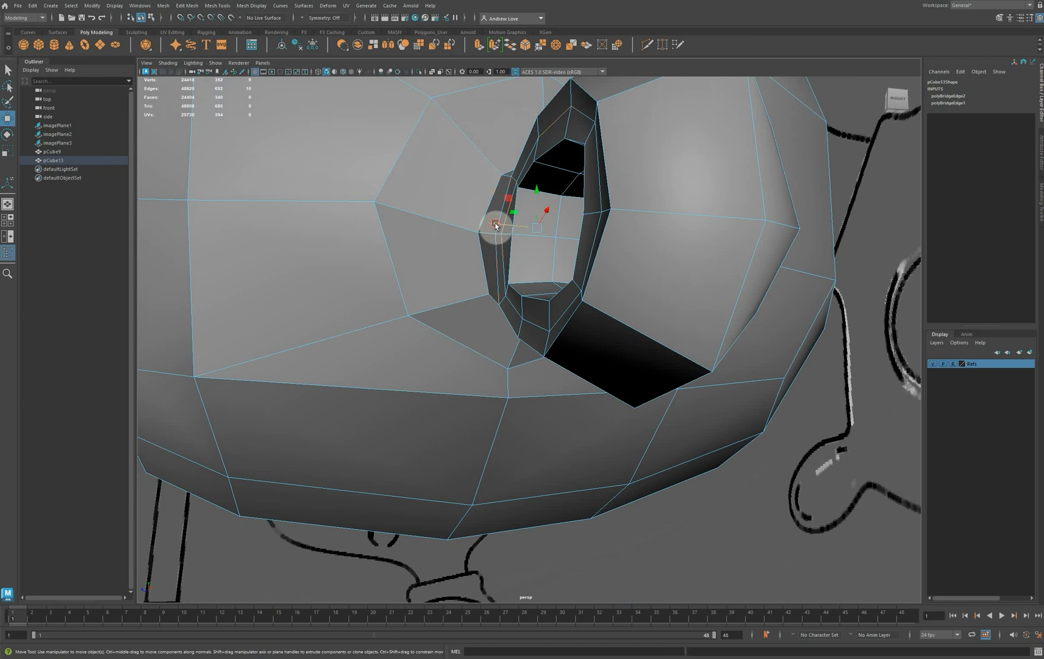
{"action": "left_click_drag", "start_coordinate": [495, 224], "coordinate": [485, 226]}
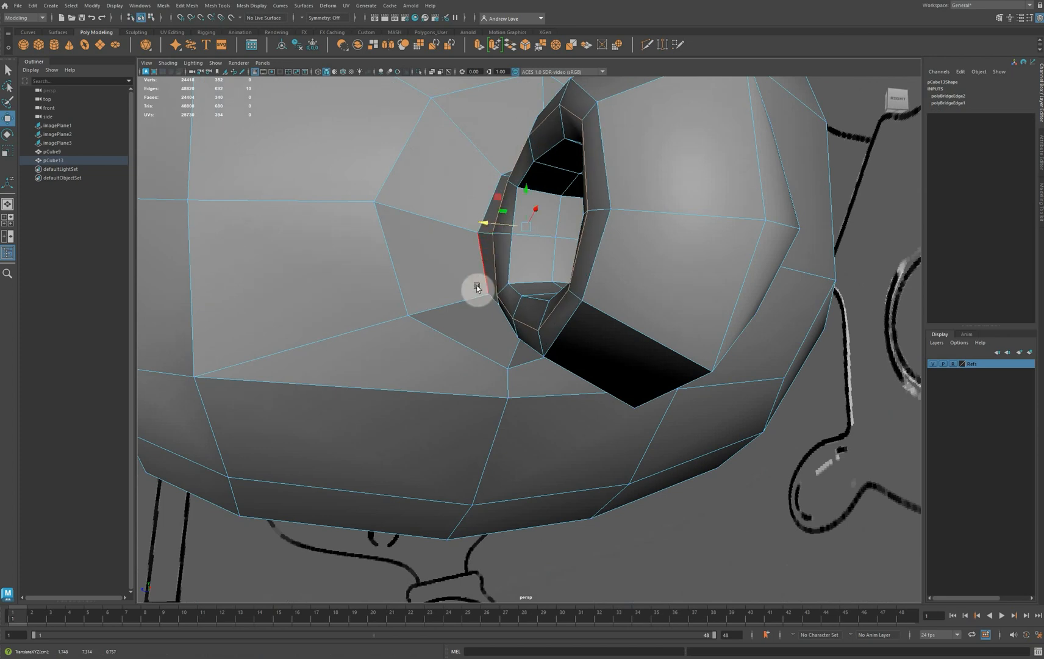
{"action": "left_click_drag", "start_coordinate": [473, 289], "coordinate": [510, 355], "text": "alt"}
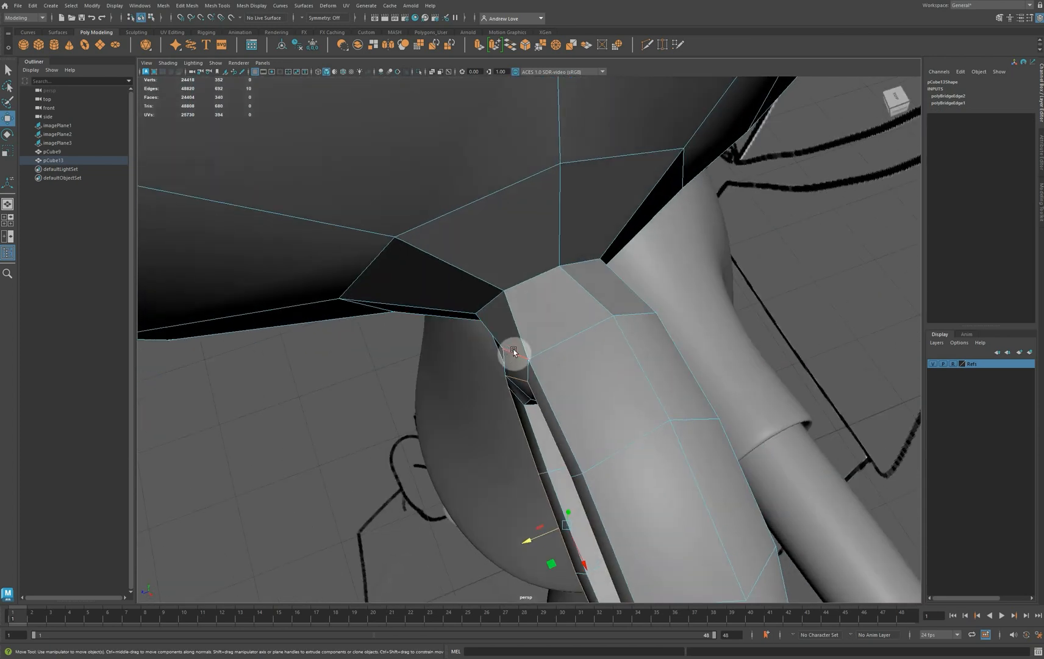
Move the joint's front vertices forward, one on the ear's side and one on the head's side
{"action": "right_click", "coordinate": [514, 352]}
{"action": "left_click", "coordinate": [489, 351]}
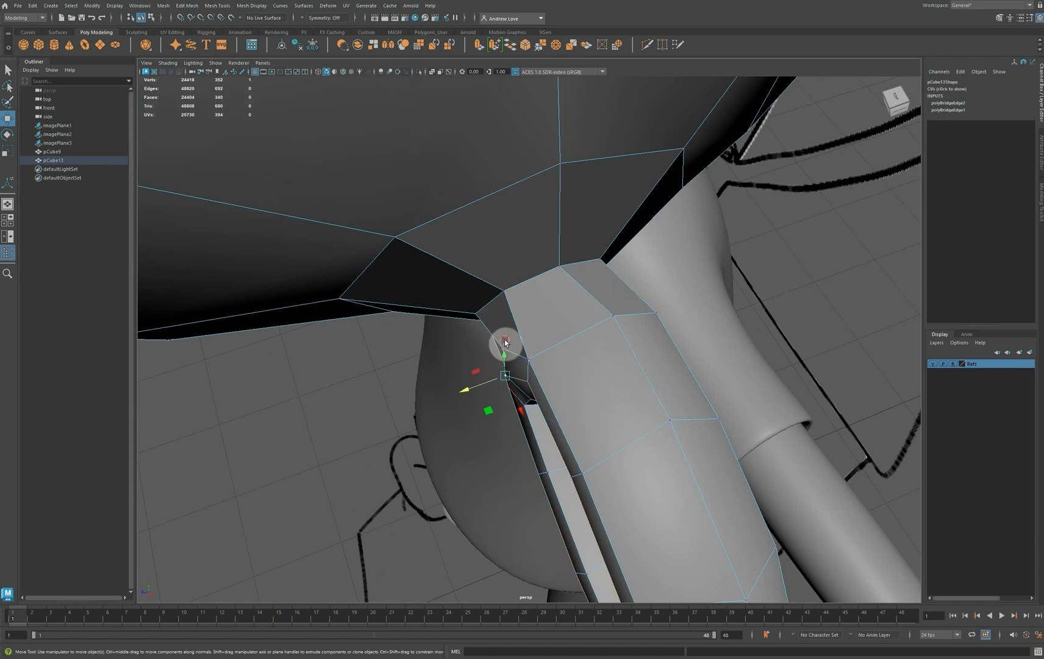
{"action": "middle_click_drag", "start_coordinate": [505, 342], "coordinate": [454, 365]}
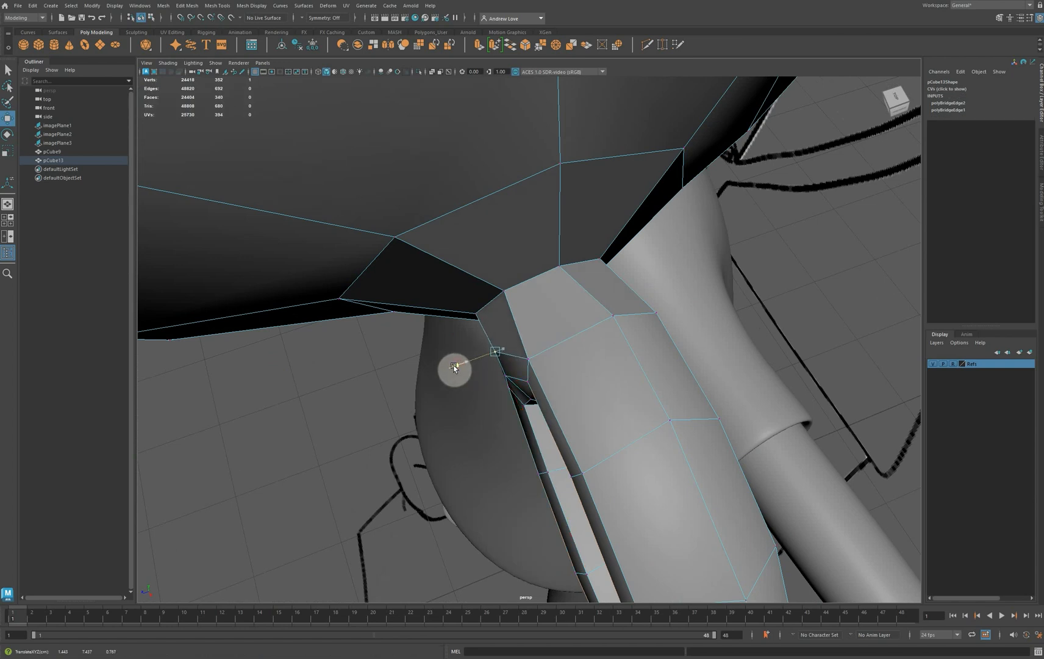
{"action": "left_click", "coordinate": [469, 312]}
{"action": "left_click_drag", "start_coordinate": [451, 328], "coordinate": [441, 331]}
Shift the back and middle vertices across the top of the ear's base forward to even out their spacing
{"action": "left_click_drag", "start_coordinate": [424, 420], "coordinate": [459, 313], "text": "alt"}
{"action": "left_click", "coordinate": [555, 354]}
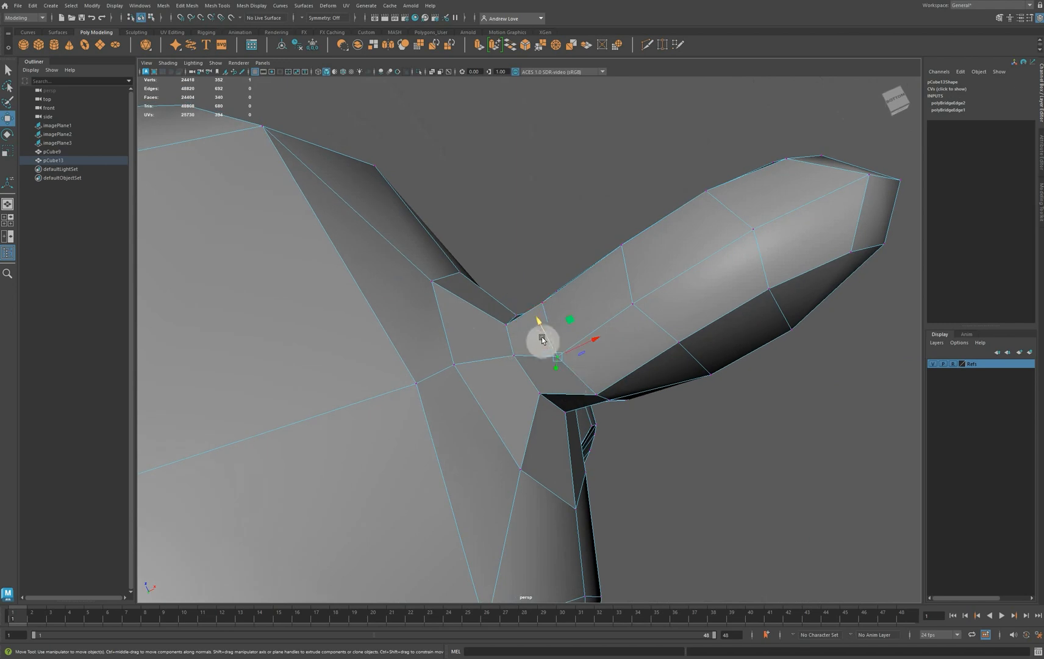
{"action": "middle_click_drag", "start_coordinate": [547, 337], "coordinate": [578, 359]}
{"action": "left_click_drag", "start_coordinate": [577, 359], "coordinate": [462, 339], "text": "alt"}
{"action": "left_click_drag", "start_coordinate": [618, 470], "coordinate": [478, 442], "text": "alt"}
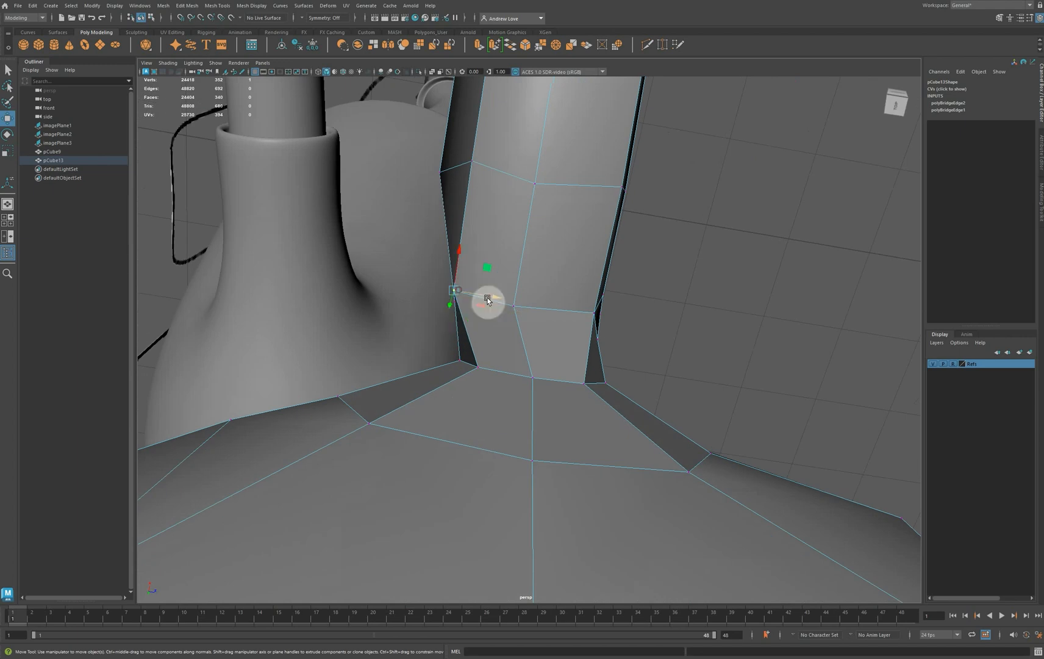
{"action": "left_click_drag", "start_coordinate": [487, 299], "coordinate": [543, 310]}
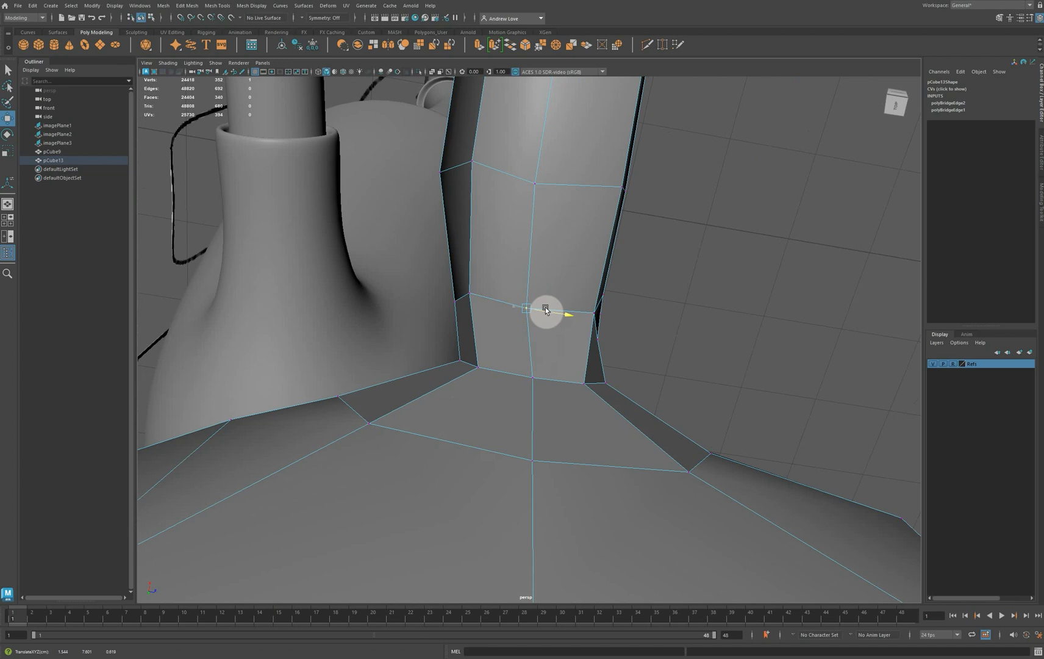
Shift the front vertices on top of the joint slightly forward, at the head's edge and at the ear's base
{"action": "left_click", "coordinate": [584, 383]}
{"action": "left_click_drag", "start_coordinate": [601, 391], "coordinate": [614, 385]}
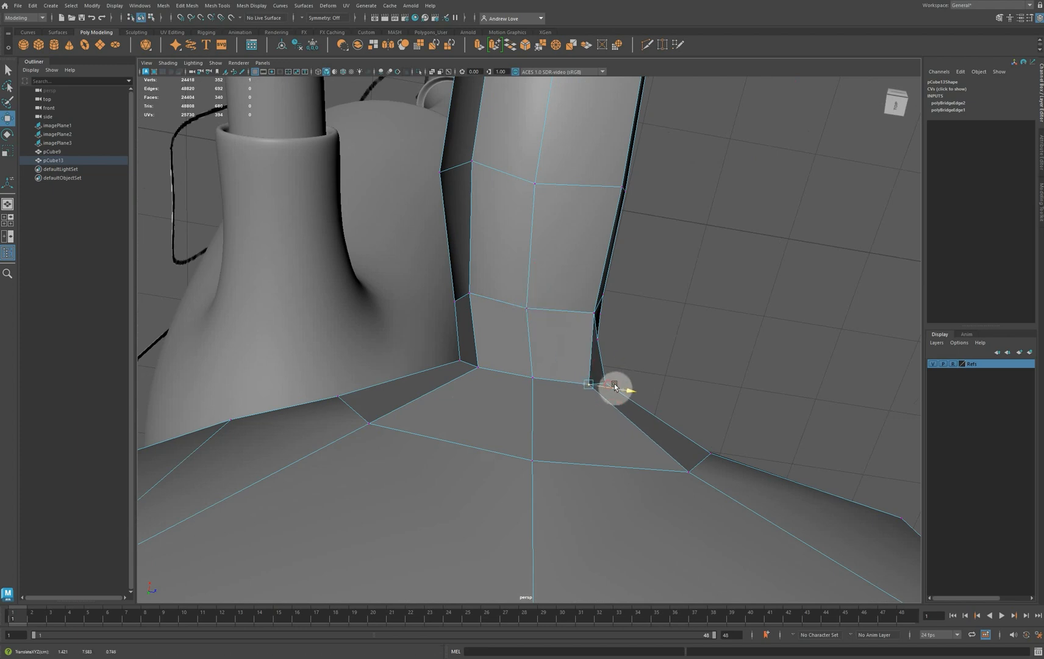
{"action": "left_click", "coordinate": [595, 312]}
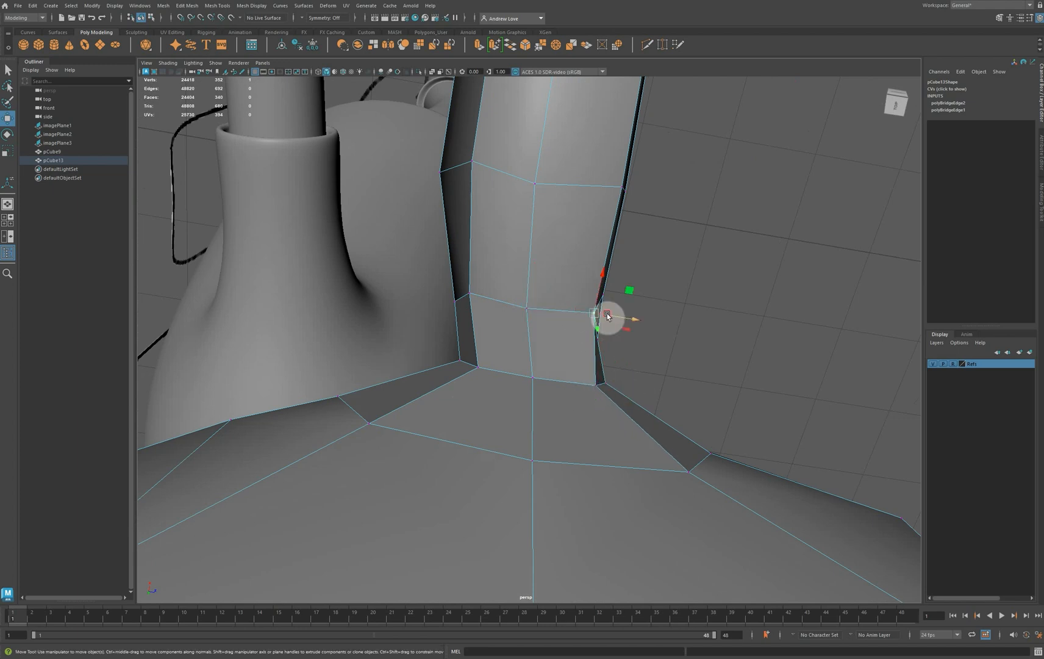
{"action": "left_click_drag", "start_coordinate": [607, 315], "coordinate": [555, 287]}
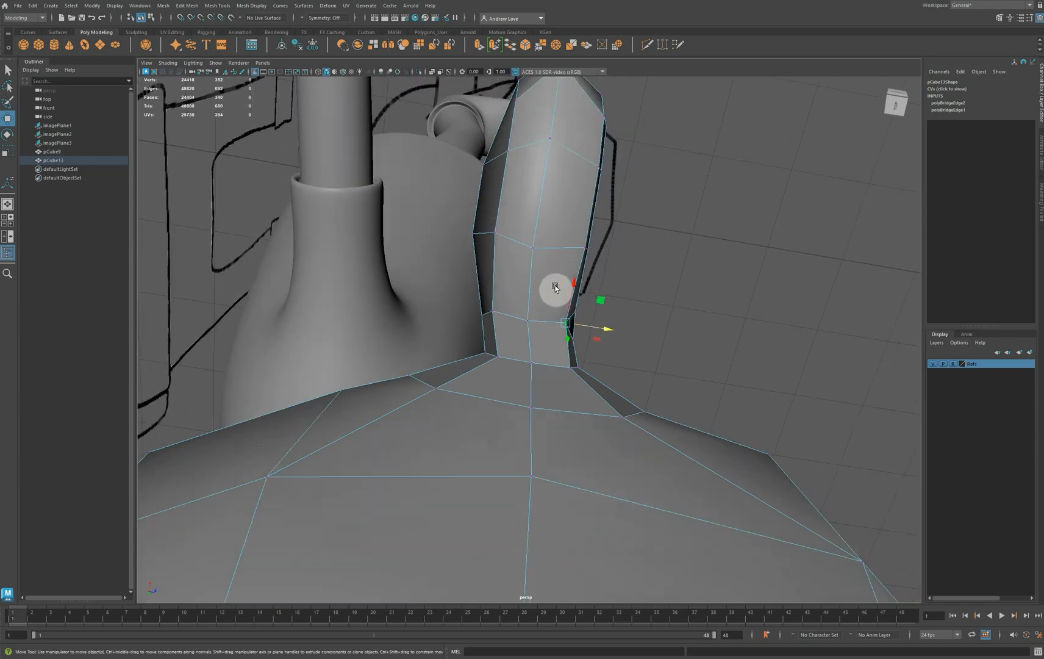
Insert an edge loop around the base of the ear, between the head's opening and the ear's hollow
{"action": "left_click_drag", "start_coordinate": [620, 366], "coordinate": [296, 420], "text": "alt"}
{"action": "key", "text": "space"}
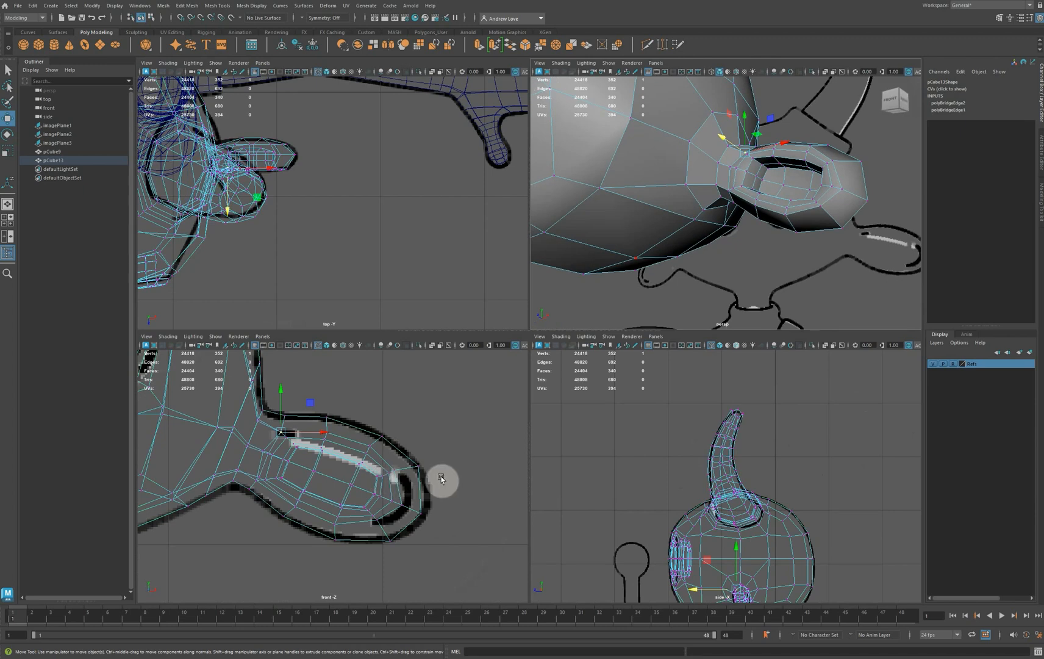
{"action": "key", "text": "space"}
{"action": "scroll", "coordinate": [384, 438], "scroll_direction": "up", "scroll_amount": 2}
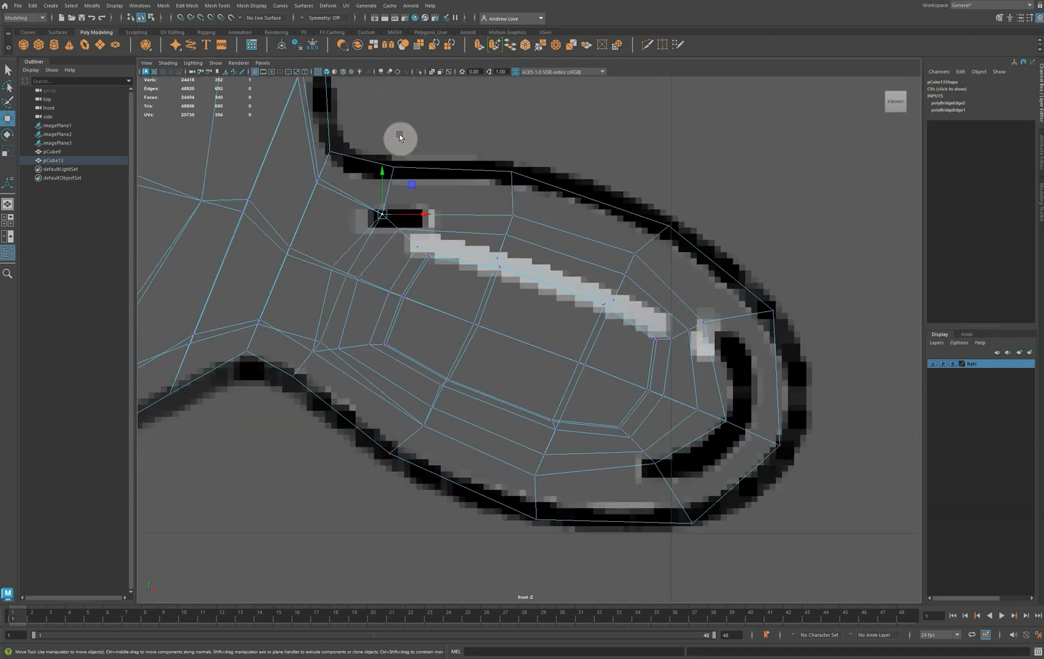
{"action": "left_click", "coordinate": [646, 46]}
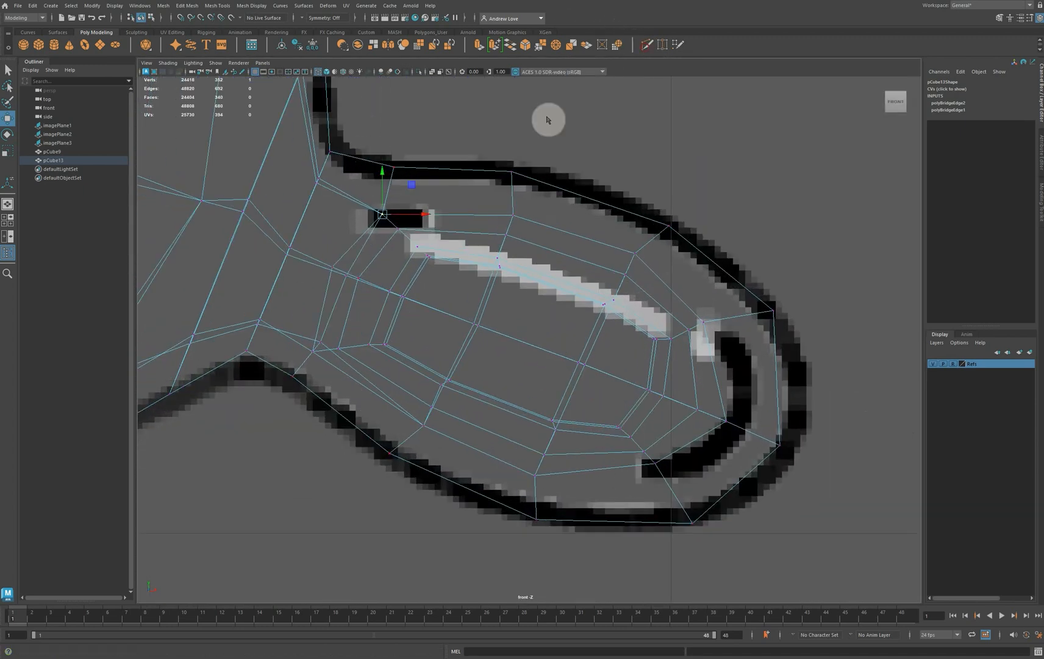
{"action": "left_click", "coordinate": [291, 252]}
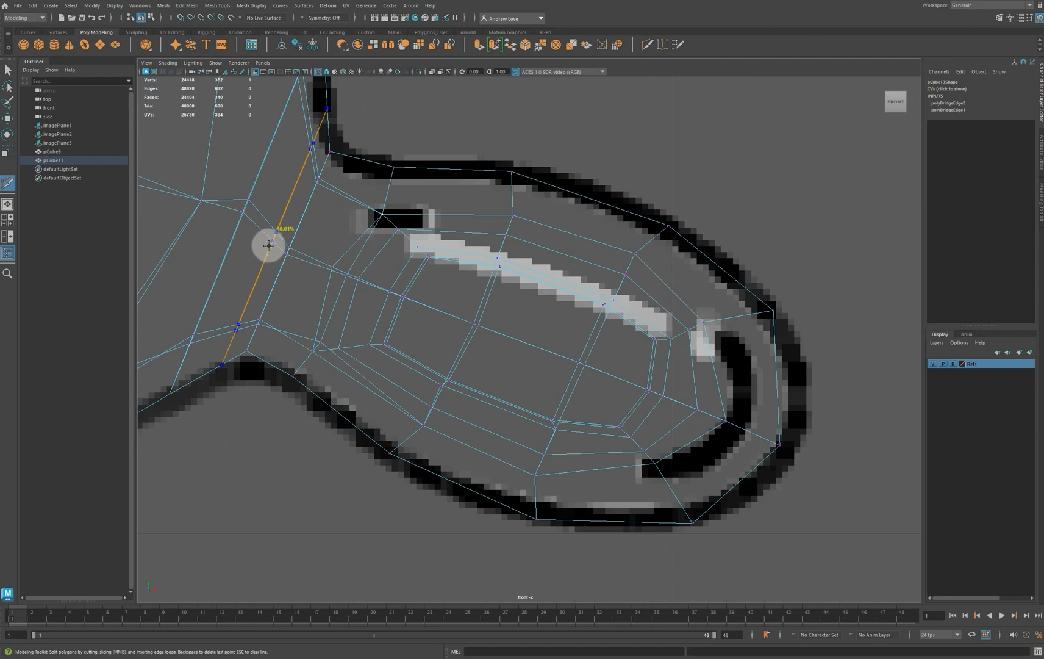
{"action": "left_click", "coordinate": [308, 260], "text": "ctrl"}
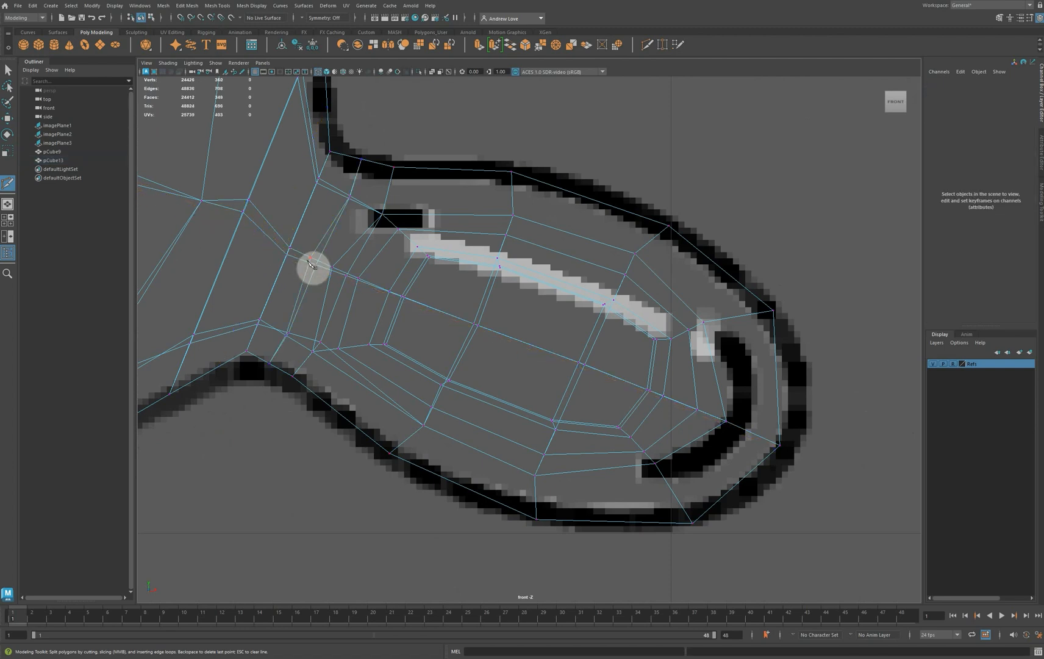
Scale the new edge loop at the ear's base down slightly and shift it toward the head
{"action": "key", "text": "r"}
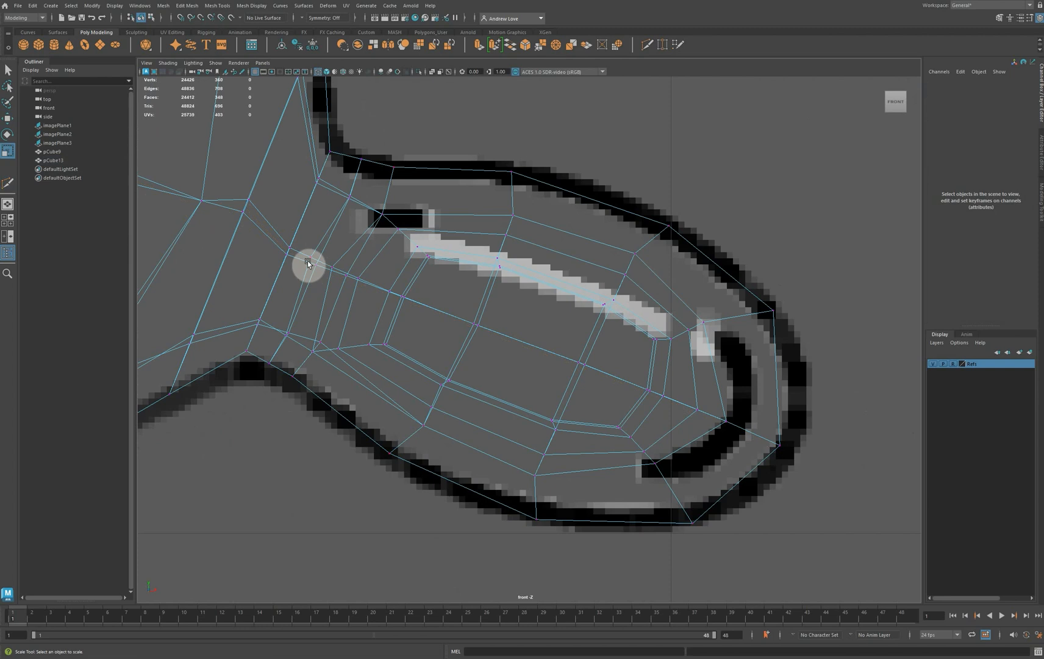
{"action": "right_click_drag", "start_coordinate": [333, 233], "coordinate": [332, 217]}
{"action": "double_click", "coordinate": [333, 218]}
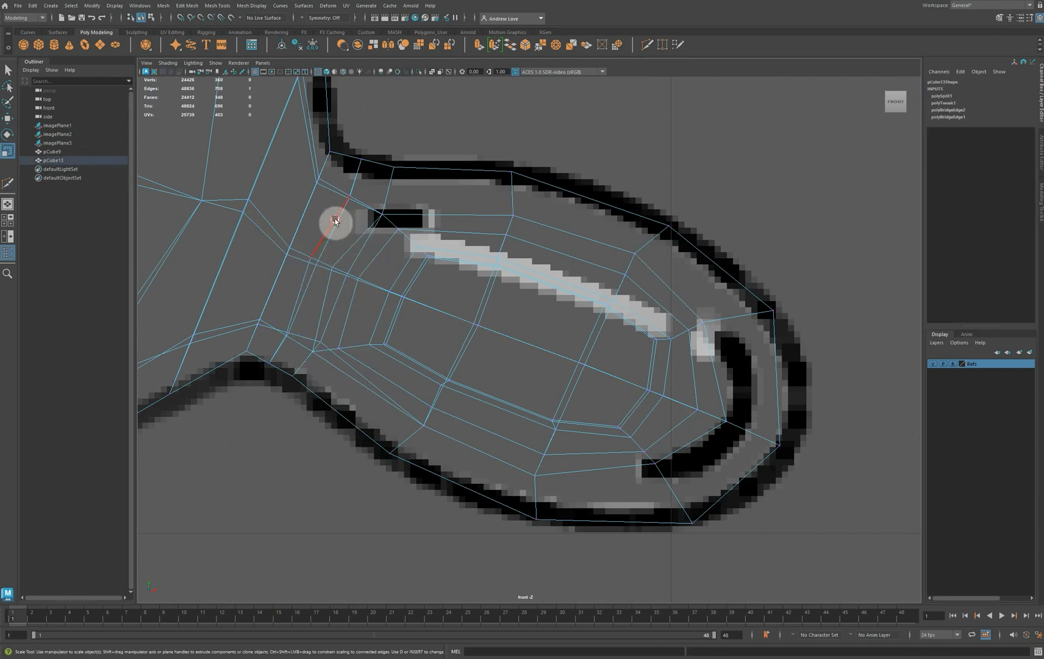
{"action": "left_click_drag", "start_coordinate": [316, 223], "coordinate": [316, 228]}
{"action": "key", "text": "e"}
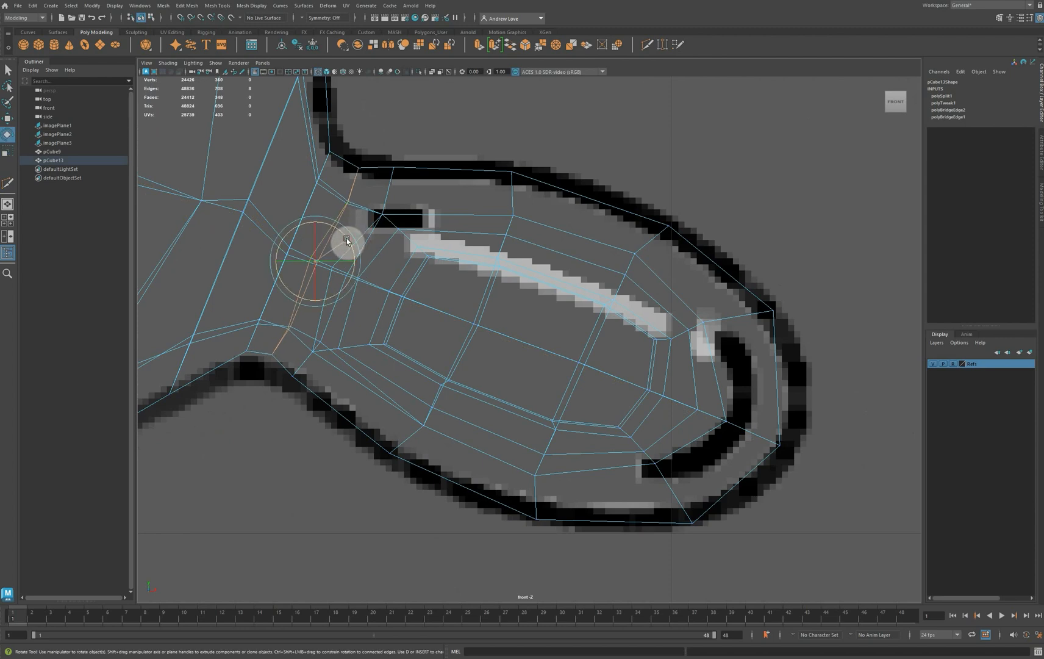
{"action": "key", "text": "w"}
{"action": "left_click_drag", "start_coordinate": [318, 262], "coordinate": [314, 265]}
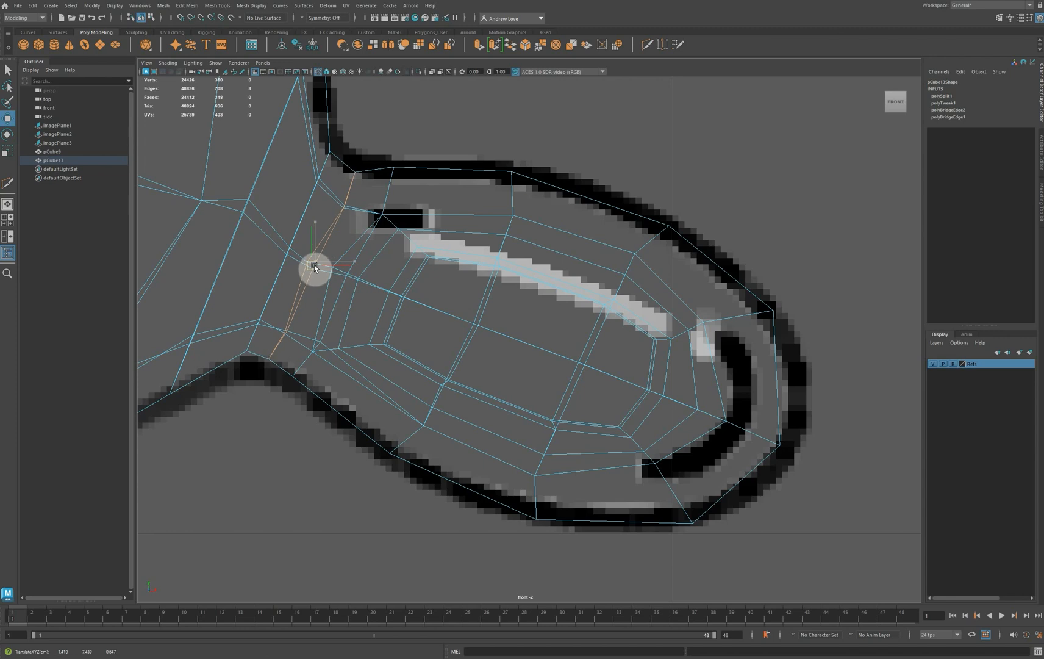
Align the joint's lower and upper silhouette vertices with the reference outline in the front view
{"action": "right_click", "coordinate": [250, 335]}
{"action": "right_click_drag", "start_coordinate": [249, 335], "coordinate": [208, 333]}
{"action": "left_click", "coordinate": [245, 354]}
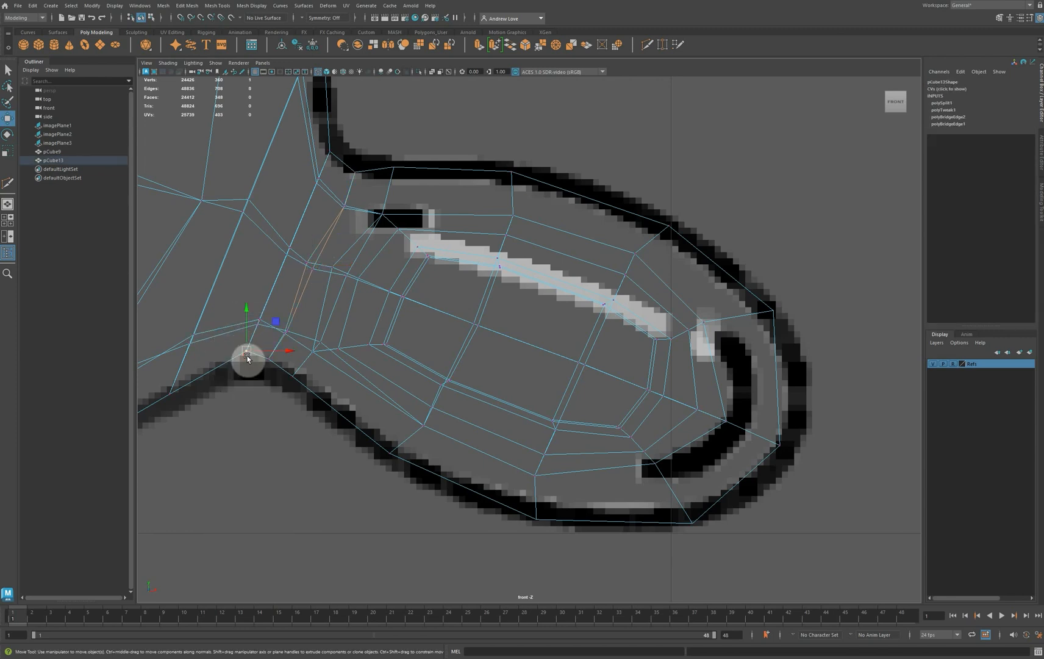
{"action": "left_click_drag", "start_coordinate": [246, 371], "coordinate": [265, 370]}
{"action": "left_click", "coordinate": [267, 359]}
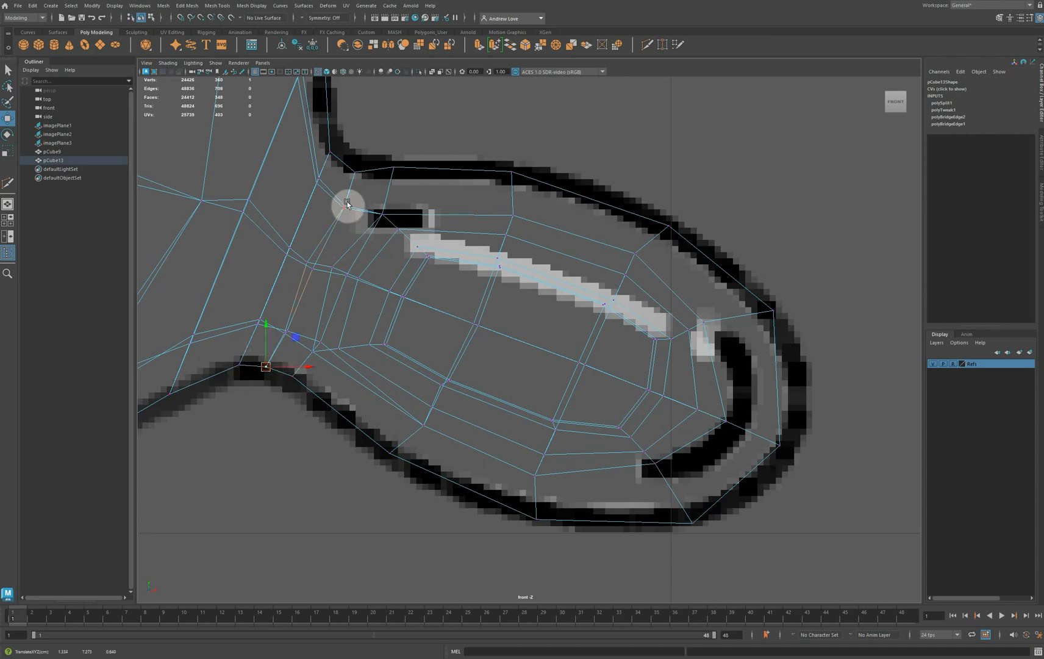
{"action": "left_click", "coordinate": [355, 174]}
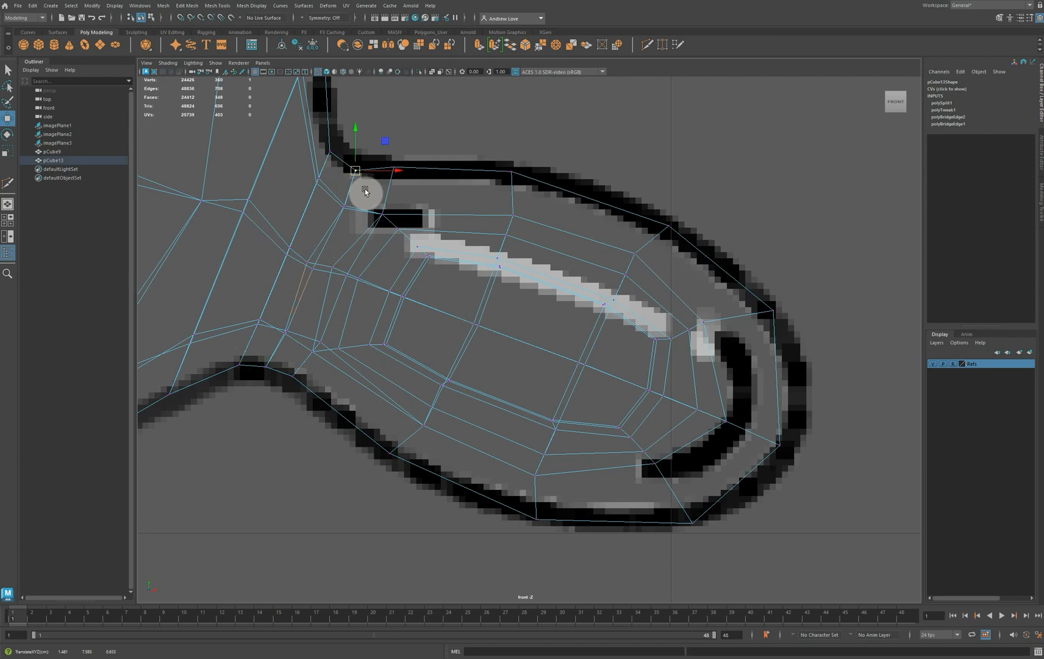
{"action": "left_click", "coordinate": [332, 155]}
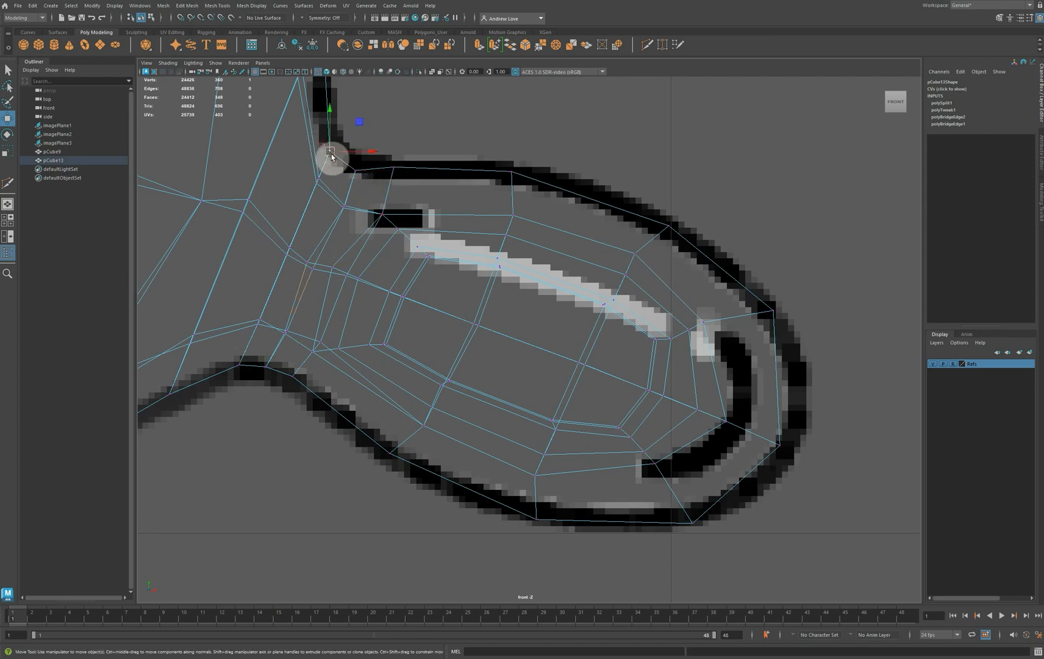
{"action": "left_click_drag", "start_coordinate": [331, 151], "coordinate": [331, 147]}
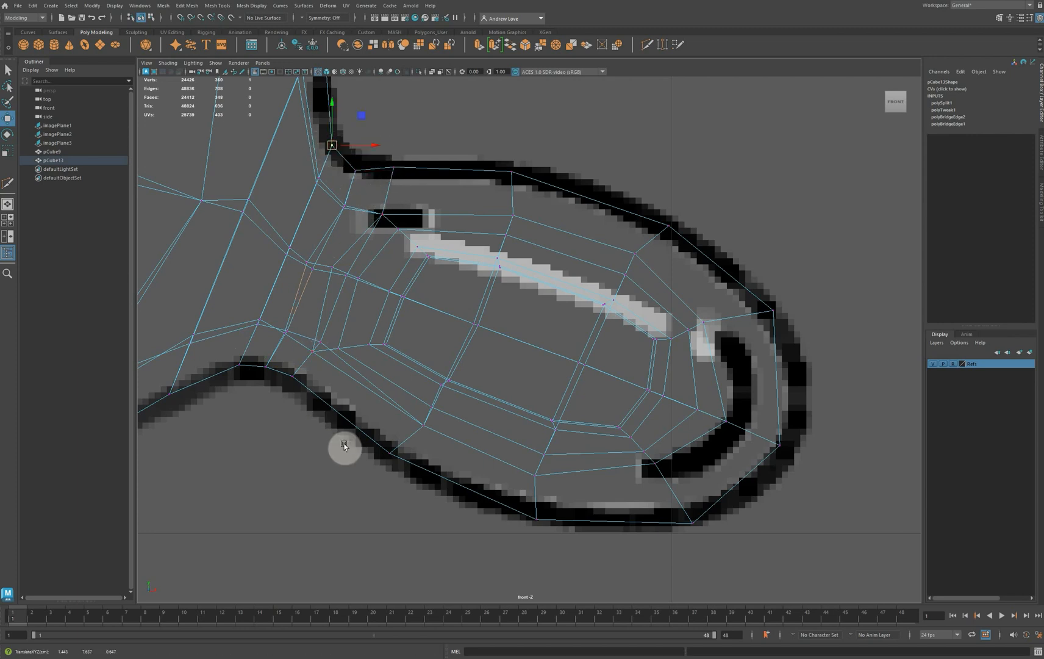
Move the upper and lower back vertices near the ear's outer tip forward to narrow it
{"action": "key", "text": "space"}
{"action": "key", "text": "space"}
{"action": "scroll", "coordinate": [431, 231], "scroll_direction": "up", "scroll_amount": 5}
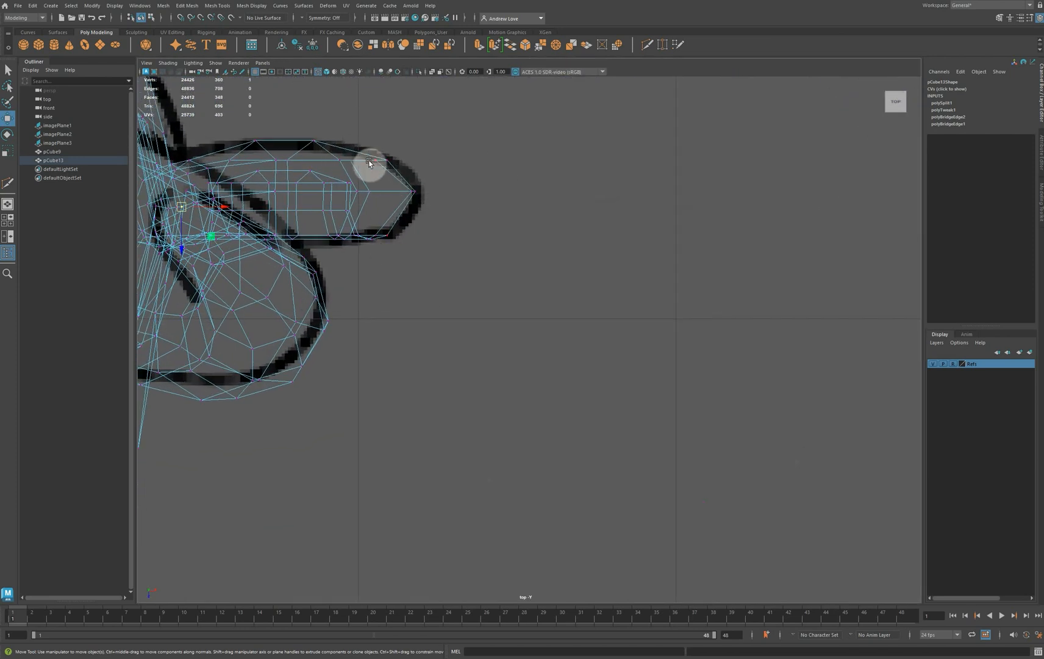
{"action": "key", "text": "space"}
{"action": "key", "text": "space"}
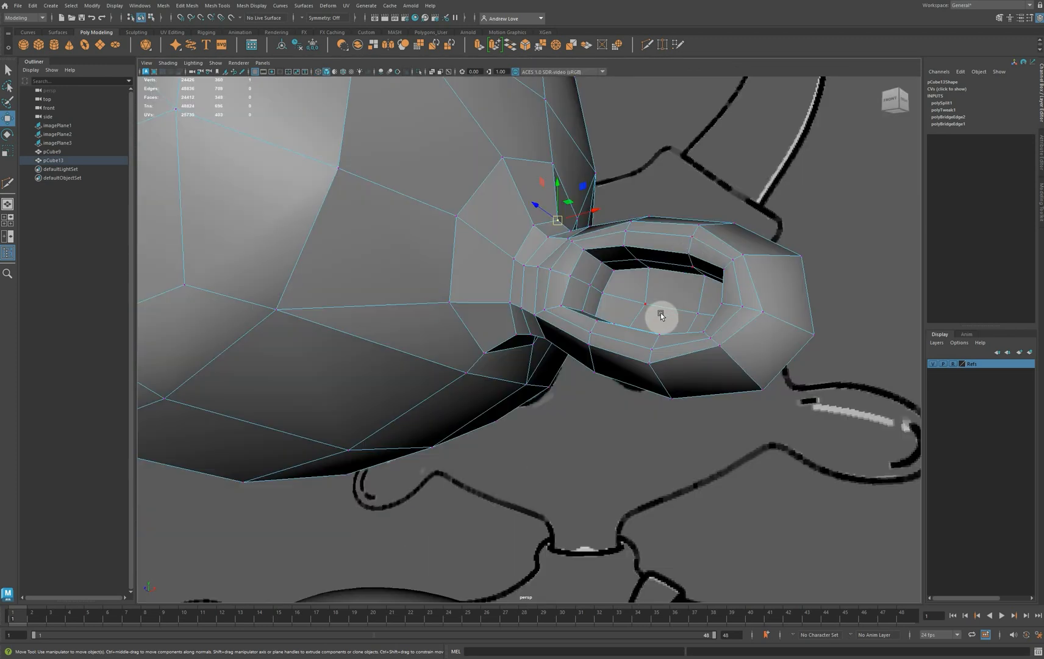
{"action": "left_click_drag", "start_coordinate": [678, 350], "coordinate": [608, 359], "text": "alt"}
{"action": "right_click", "coordinate": [560, 276]}
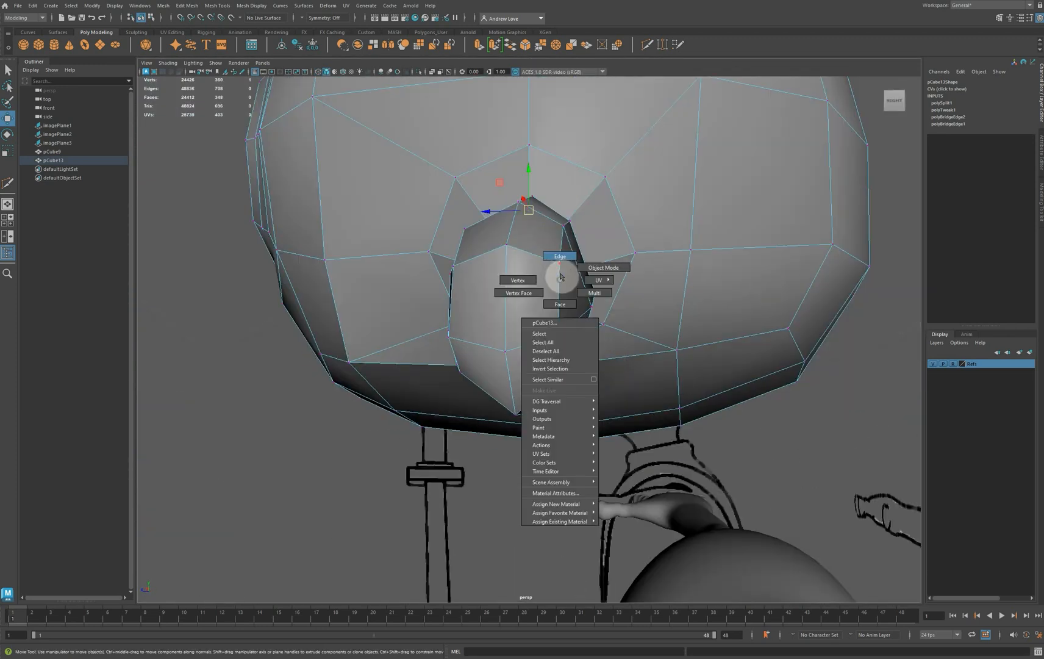
{"action": "left_click", "coordinate": [559, 257]}
{"action": "left_click", "coordinate": [558, 262]}
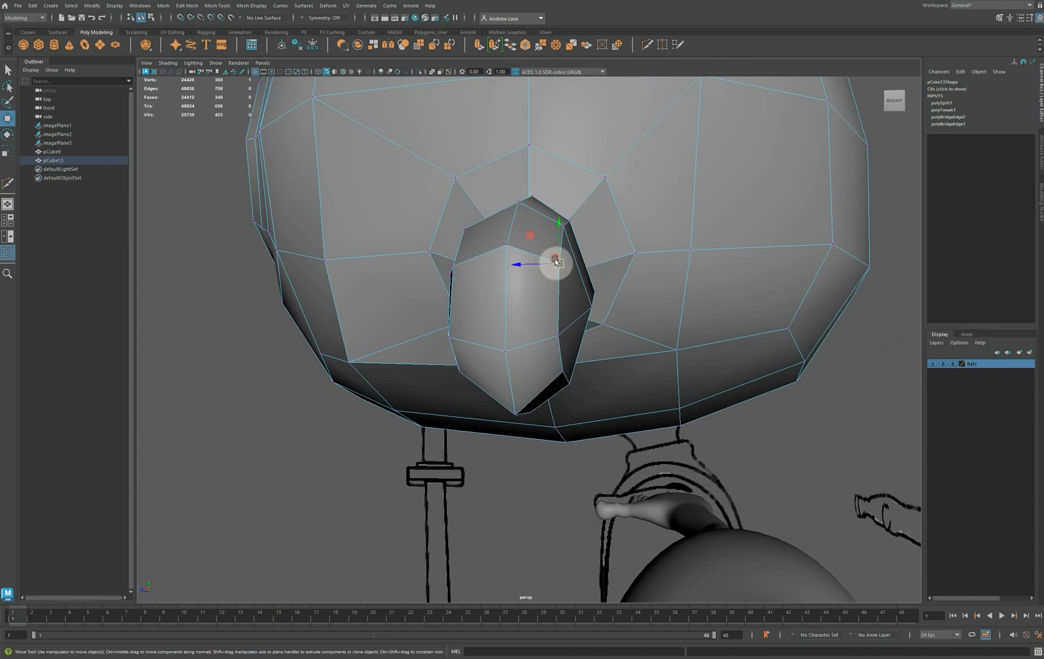
{"action": "left_click", "coordinate": [560, 373], "text": "shift"}
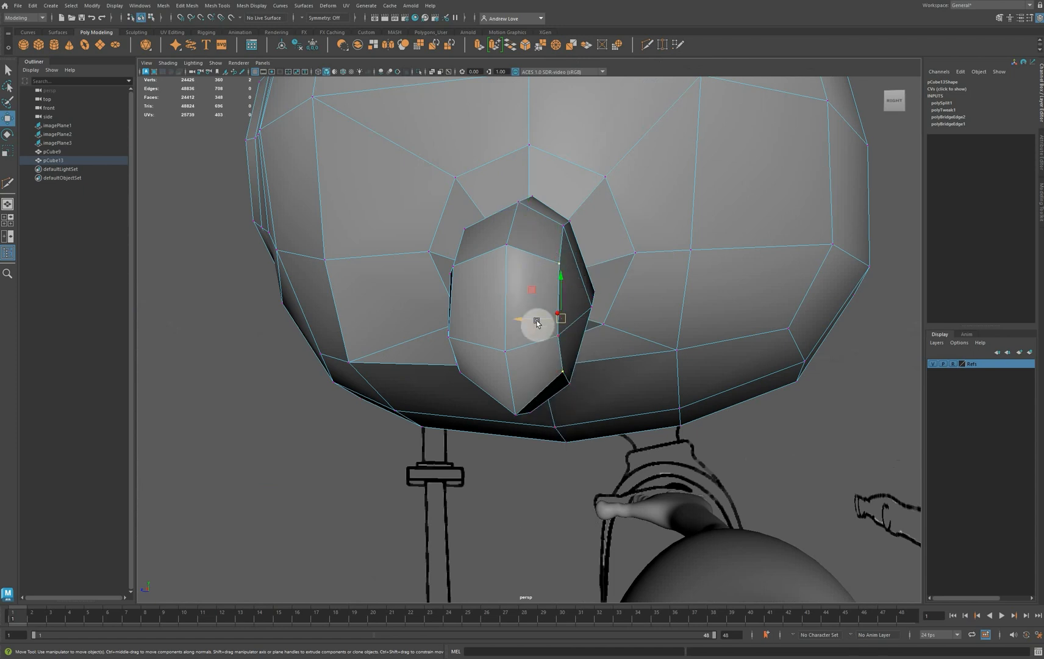
{"action": "left_click_drag", "start_coordinate": [535, 319], "coordinate": [527, 319]}
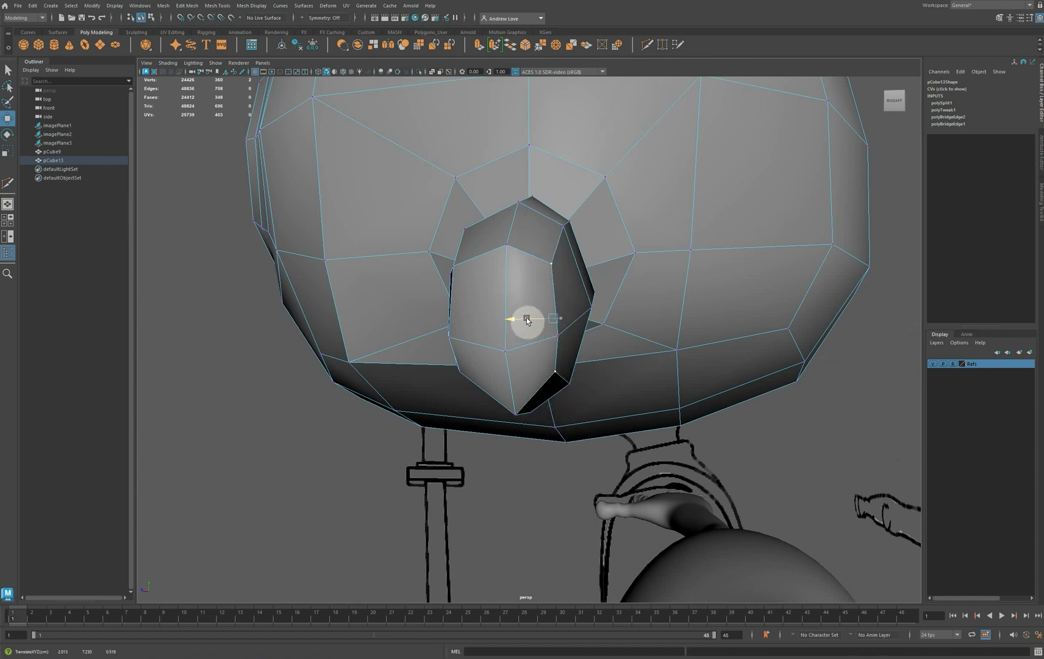
Move the matching upper and lower front vertices near the ear's outer tip backward
{"action": "left_click", "coordinate": [453, 264]}
{"action": "left_click", "coordinate": [458, 361], "text": "shift"}
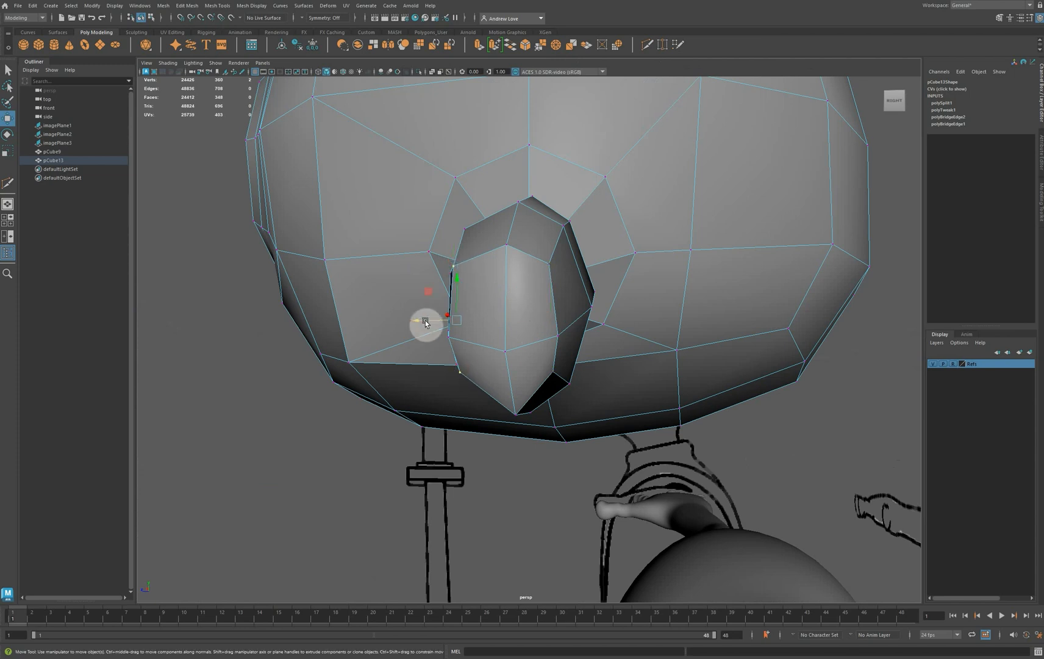
{"action": "left_click_drag", "start_coordinate": [426, 323], "coordinate": [430, 323]}
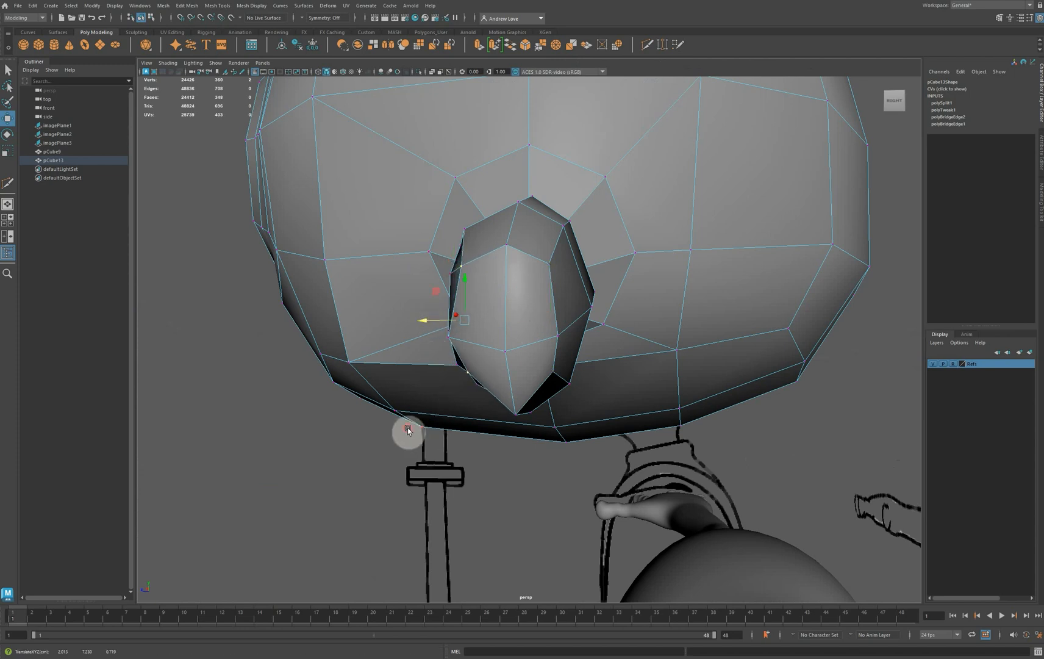
Adjust the lowest vertex of the ear's outer tip and shift the middle front vertex slightly forward
{"action": "left_click_drag", "start_coordinate": [406, 431], "coordinate": [587, 386], "text": "alt"}
{"action": "left_click", "coordinate": [555, 366]}
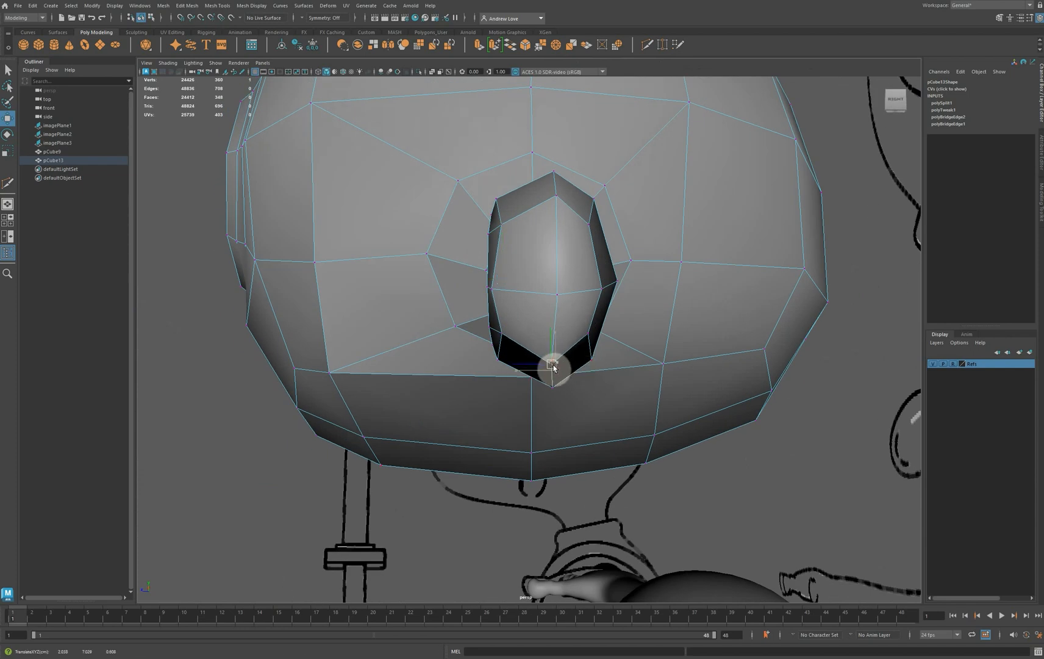
{"action": "left_click", "coordinate": [486, 290]}
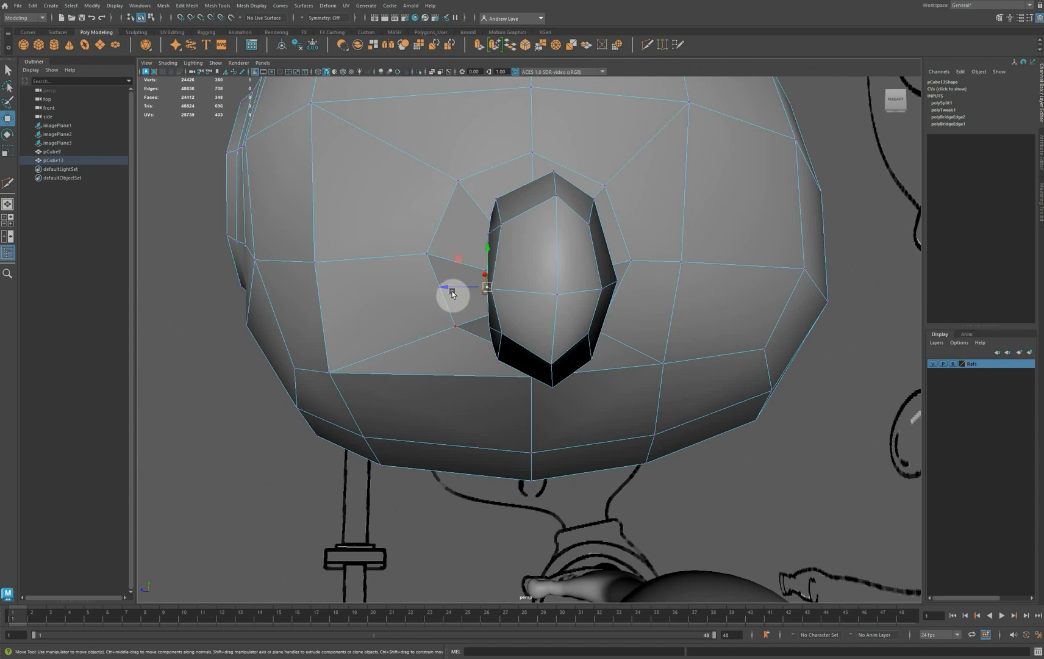
{"action": "left_click_drag", "start_coordinate": [449, 289], "coordinate": [448, 288]}
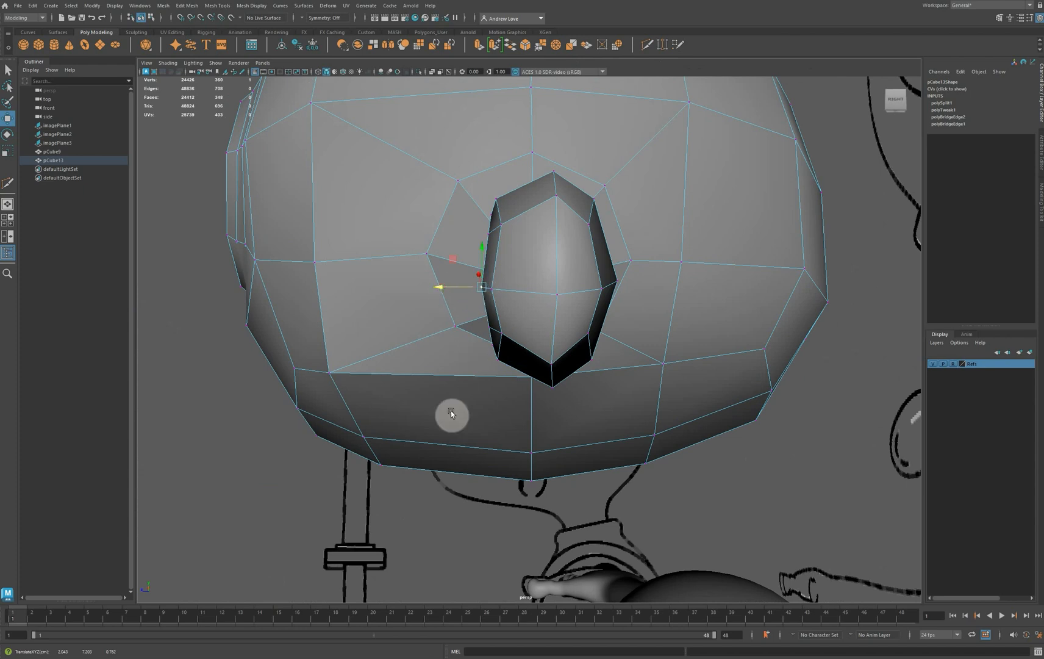
Reshape the hollow's head-side end by moving its upper corner vertices down and outward and its lower corner vertices toward the ear's tip
{"action": "left_click_drag", "start_coordinate": [451, 411], "coordinate": [531, 426], "text": "alt"}
{"action": "scroll", "coordinate": [550, 384], "scroll_direction": "up", "scroll_amount": 5}
{"action": "left_click_drag", "start_coordinate": [553, 331], "coordinate": [494, 363], "text": "alt"}
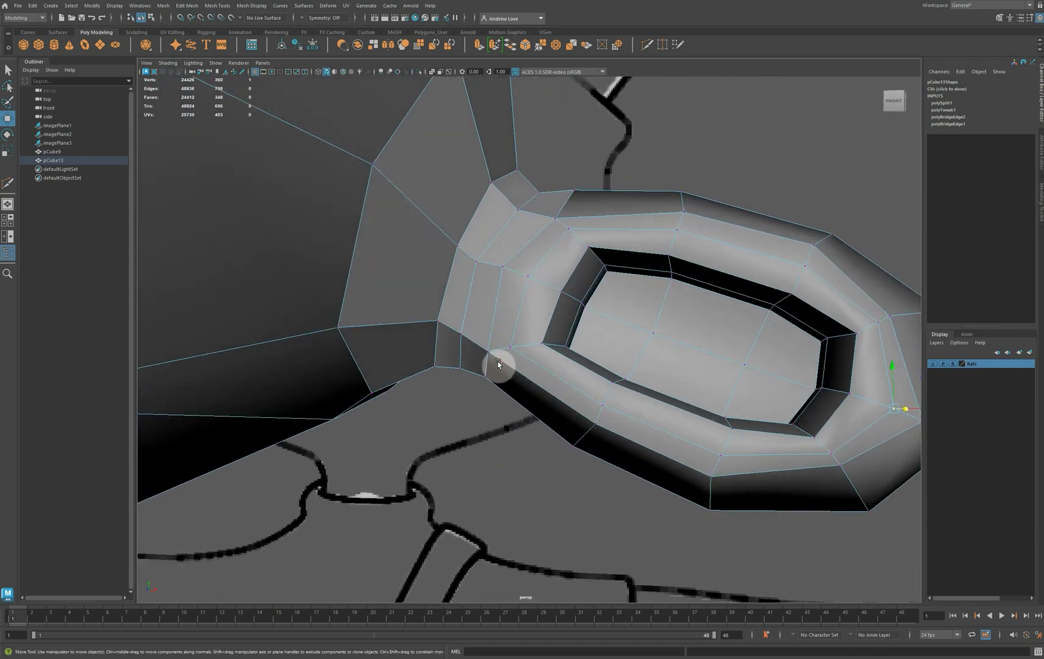
{"action": "left_click", "coordinate": [594, 269], "text": "shift"}
{"action": "left_click", "coordinate": [583, 253], "text": "shift"}
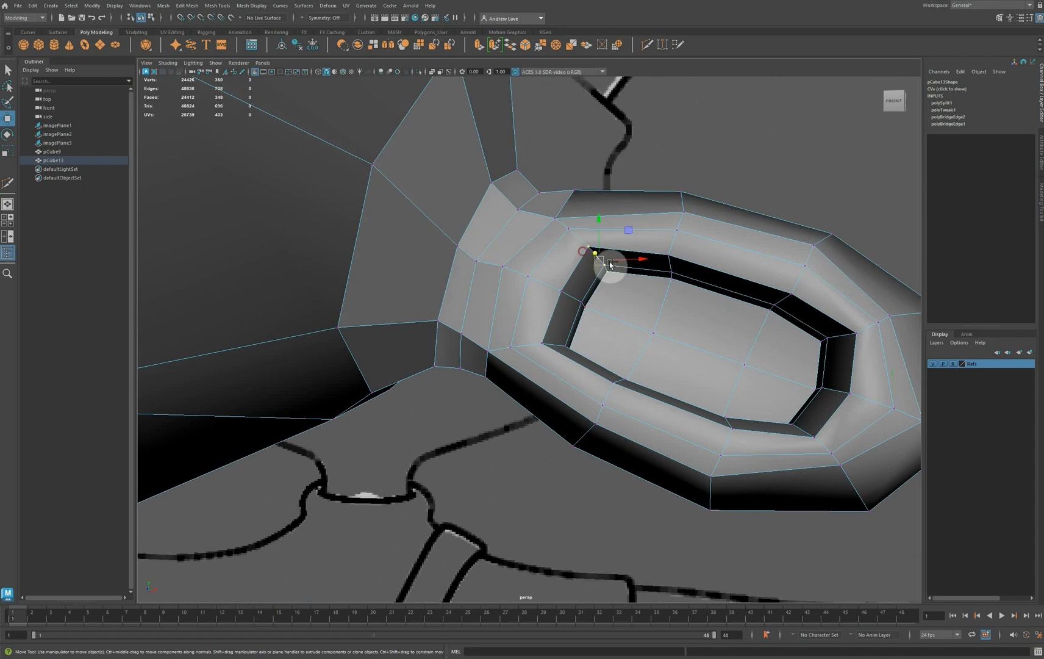
{"action": "left_click_drag", "start_coordinate": [601, 261], "coordinate": [604, 266]}
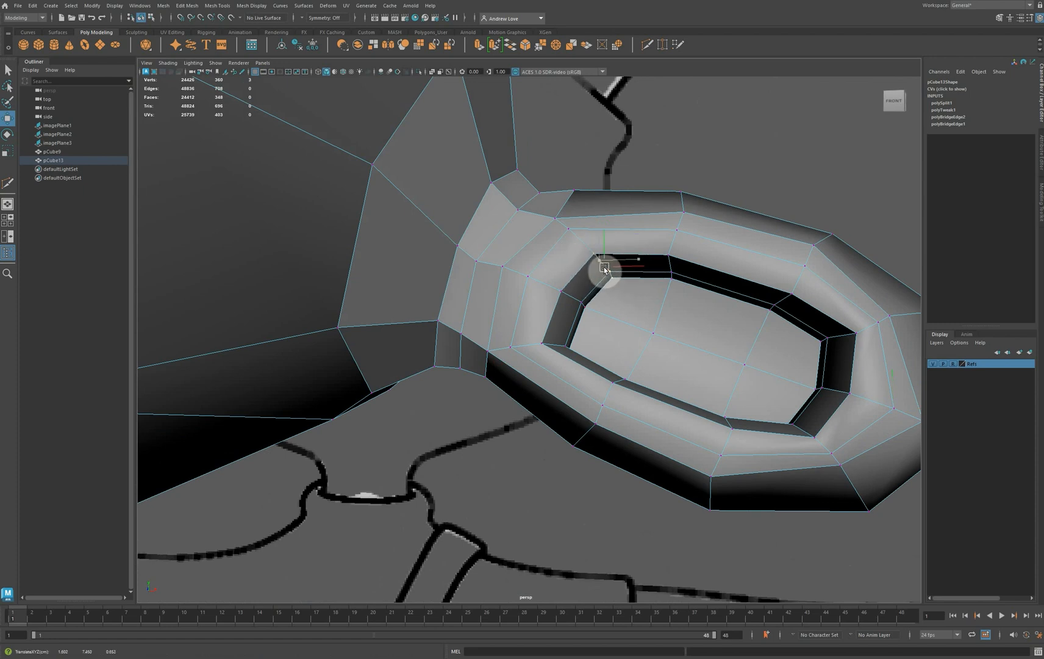
{"action": "left_click", "coordinate": [581, 345]}
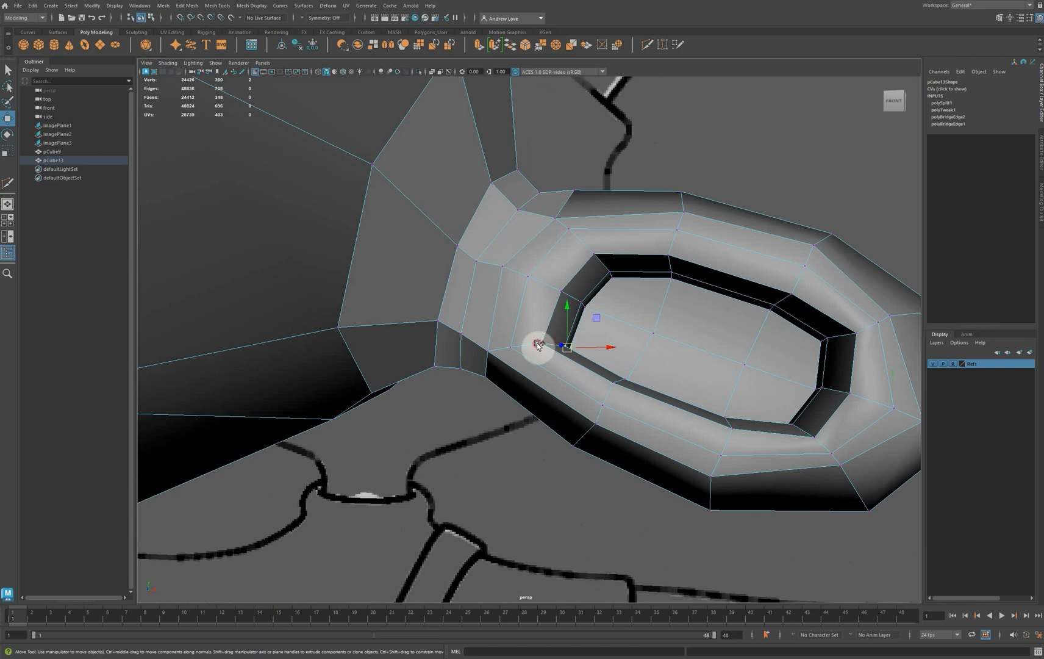
{"action": "left_click", "coordinate": [552, 344], "text": "shift"}
{"action": "mouse_move", "coordinate": [565, 346]}
{"action": "left_mouse_down"}
{"action": "mouse_move", "coordinate": [538, 405]}
{"action": "mouse_move", "coordinate": [482, 410]}
{"action": "mouse_move", "coordinate": [548, 408]}
{"action": "mouse_move", "coordinate": [581, 349]}
{"action": "left_mouse_up"}
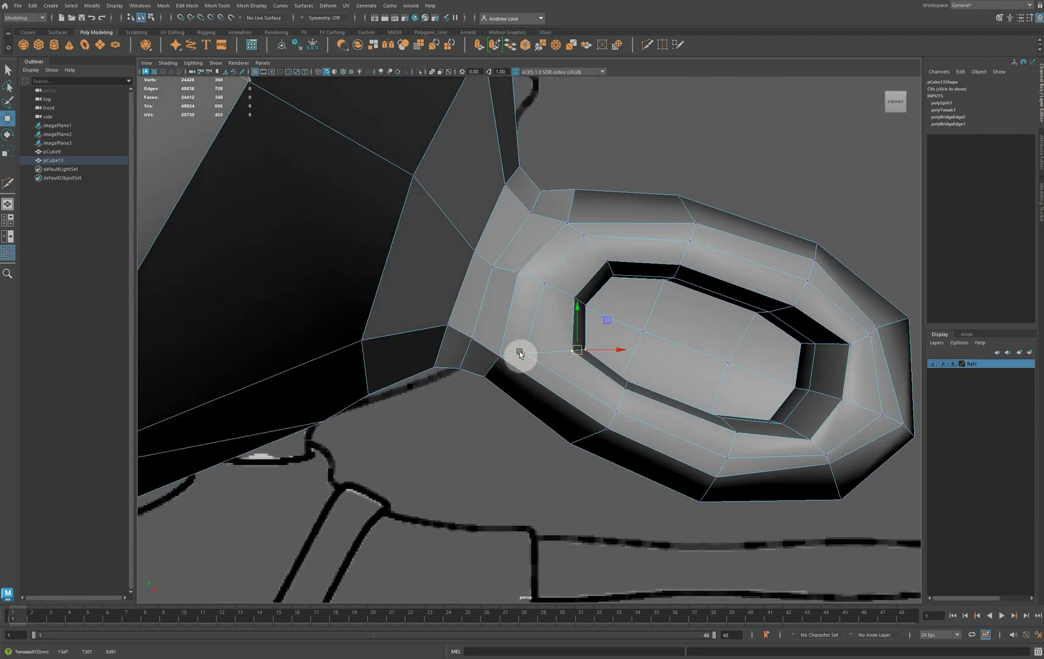
Round the hollow's outer end by moving its upper corner vertices inward and its lower corner vertices slightly up
{"action": "left_click_drag", "start_coordinate": [520, 353], "coordinate": [483, 360]}
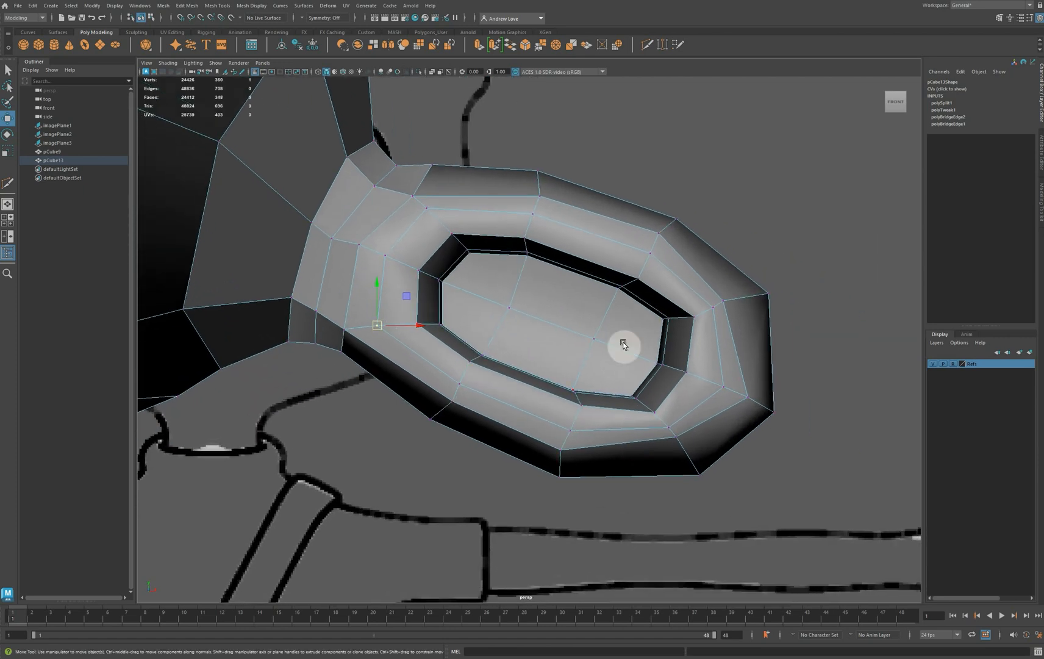
{"action": "left_click", "coordinate": [681, 327]}
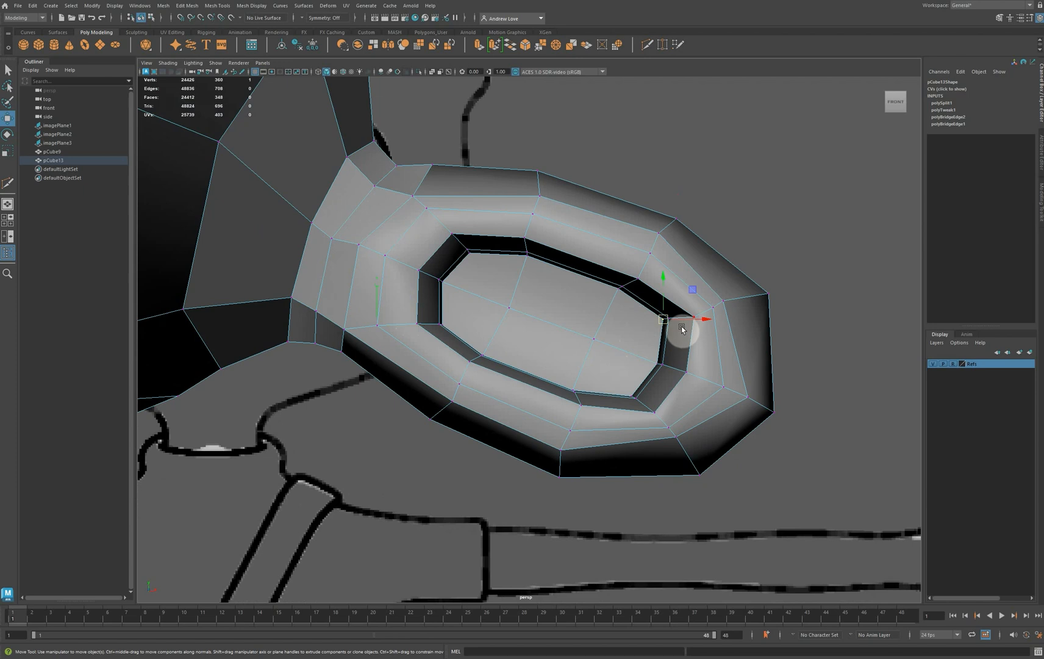
{"action": "left_click", "coordinate": [691, 327], "text": "shift"}
{"action": "left_click_drag", "start_coordinate": [675, 319], "coordinate": [644, 341]}
{"action": "left_click_drag", "start_coordinate": [614, 382], "coordinate": [638, 403]}
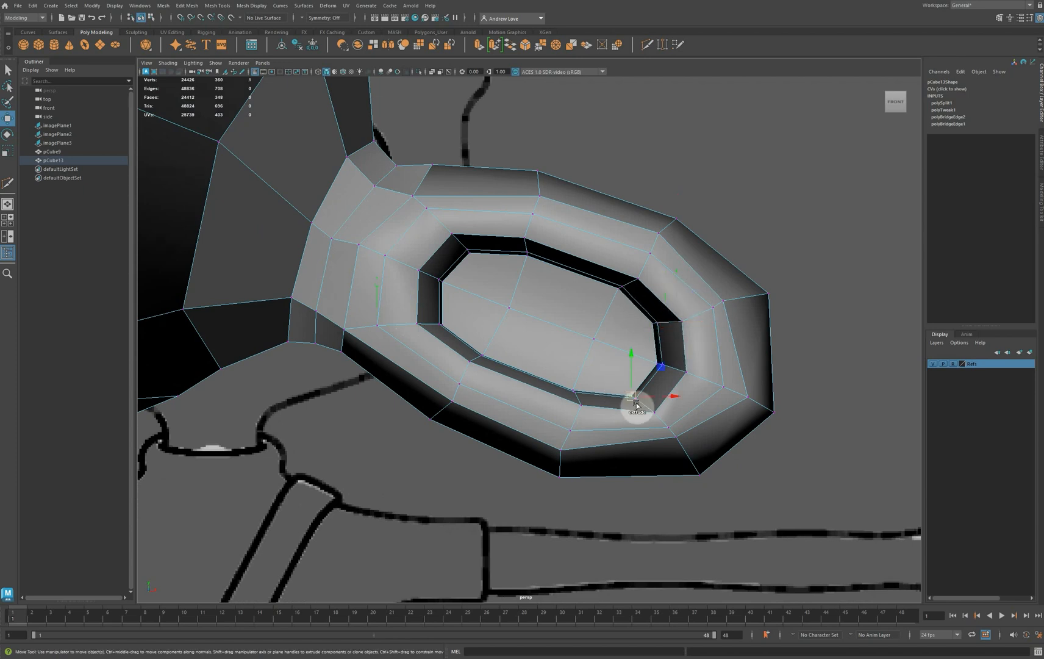
{"action": "left_click", "coordinate": [653, 414], "text": "shift"}
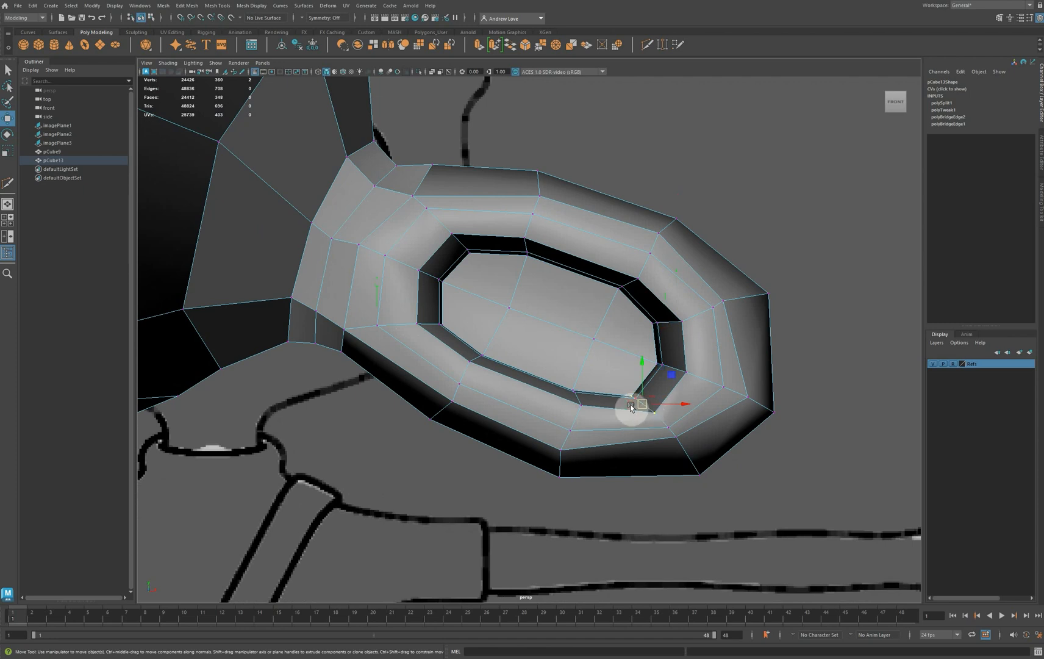
{"action": "left_click_drag", "start_coordinate": [638, 406], "coordinate": [634, 400]}
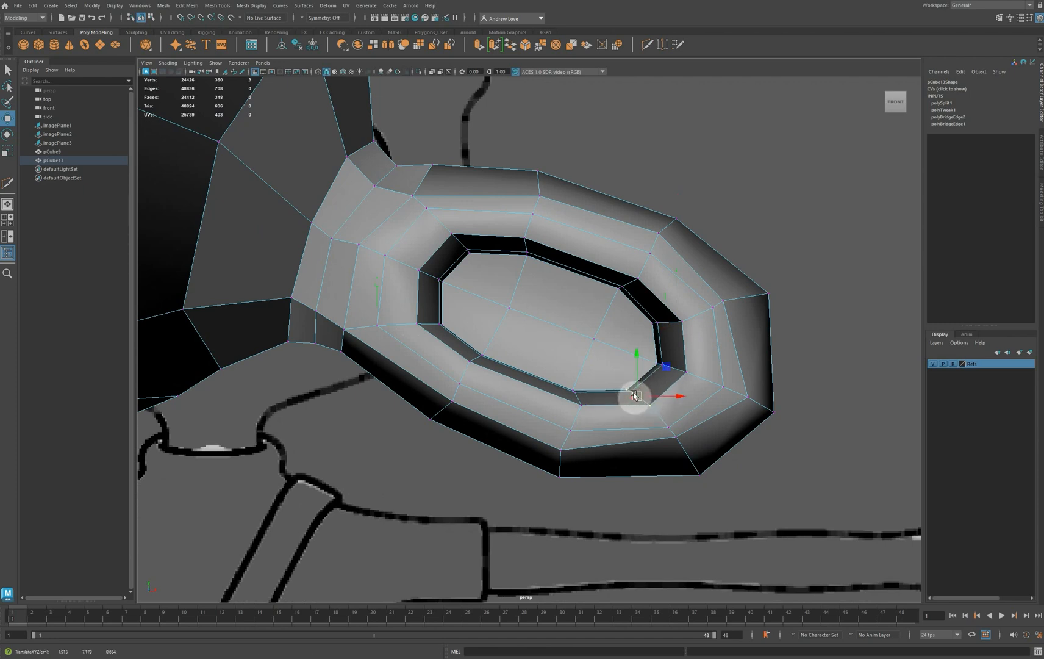
Move the lower corner vertex at the outer end of the ear's hollow slightly up and inward
{"action": "right_click_drag", "start_coordinate": [634, 395], "coordinate": [618, 386], "text": "alt"}
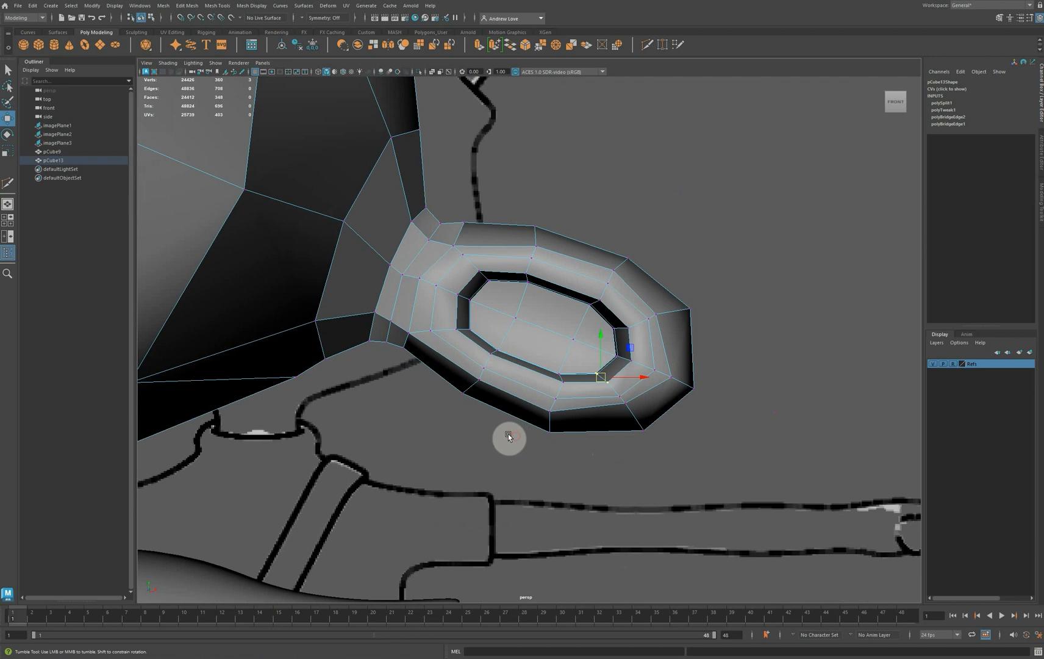
{"action": "mouse_move", "coordinate": [509, 434]}
{"action": "left_mouse_down", "text": "alt"}
{"action": "mouse_move", "coordinate": [450, 421]}
{"action": "mouse_move", "coordinate": [434, 391]}
{"action": "mouse_move", "coordinate": [389, 359]}
{"action": "mouse_move", "coordinate": [371, 367]}
{"action": "mouse_move", "coordinate": [465, 475]}
{"action": "mouse_move", "coordinate": [418, 489]}
{"action": "mouse_move", "coordinate": [504, 462]}
{"action": "mouse_move", "coordinate": [514, 444]}
{"action": "left_mouse_up", "text": "alt"}
{"action": "scroll", "coordinate": [511, 438], "scroll_direction": "down", "scroll_amount": 8}
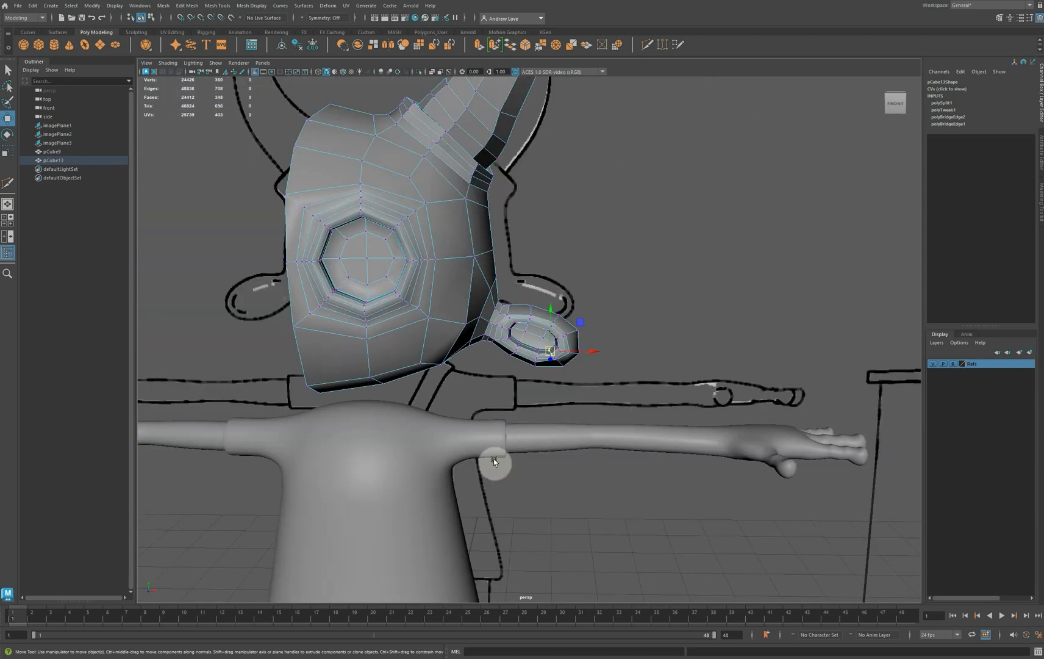
Return the head mesh to object selection and soften all of its edges
{"action": "right_click_drag", "start_coordinate": [448, 320], "coordinate": [493, 300]}
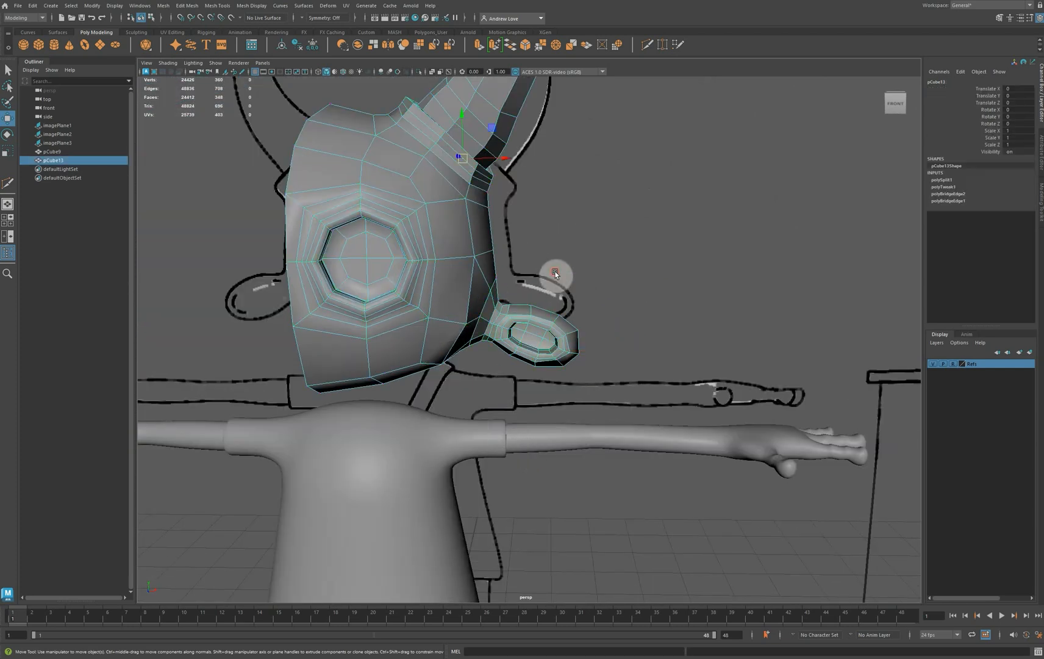
{"action": "left_click", "coordinate": [556, 272]}
{"action": "left_click", "coordinate": [447, 321]}
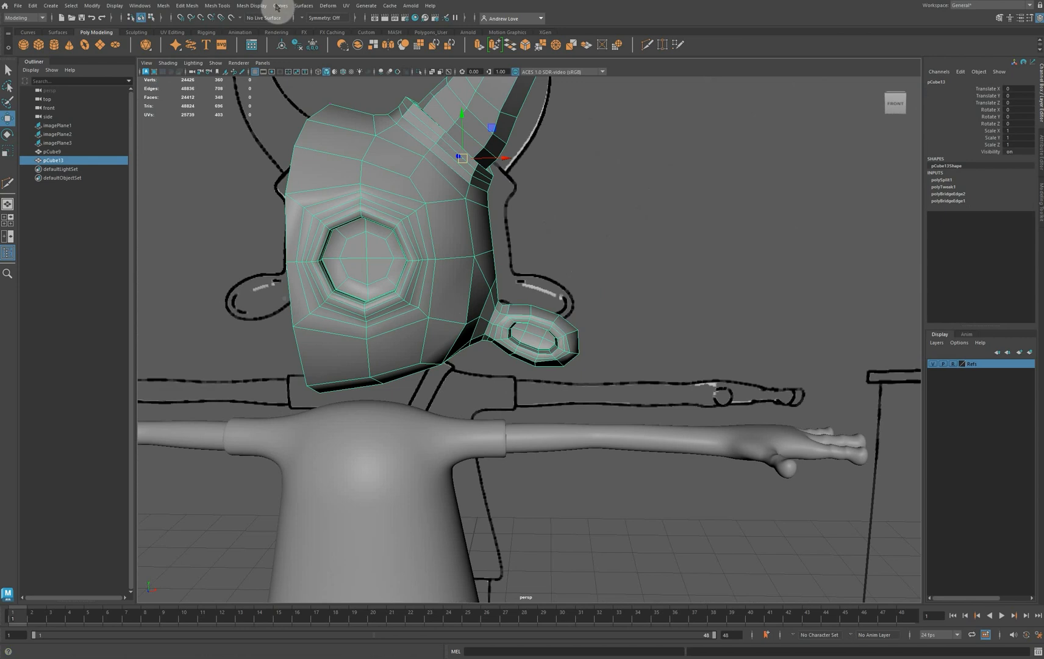
{"action": "left_click", "coordinate": [251, 5]}
{"action": "left_click", "coordinate": [281, 85]}
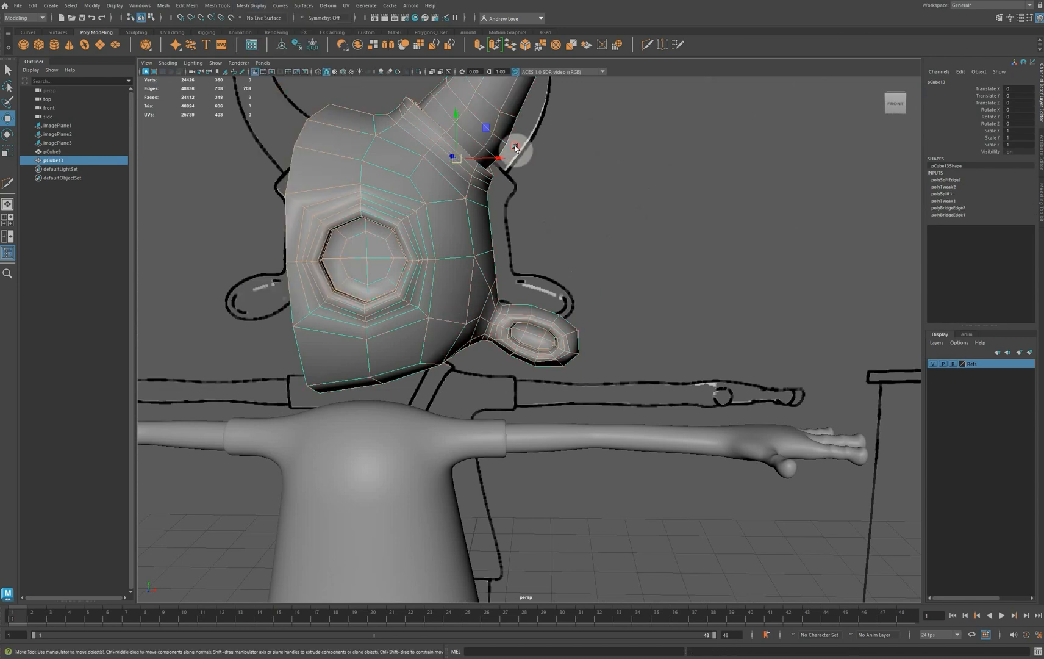
Preview the head as a smoothed mesh and examine the ear and horn against the reference
{"action": "left_click", "coordinate": [599, 218]}
{"action": "left_click", "coordinate": [483, 213]}
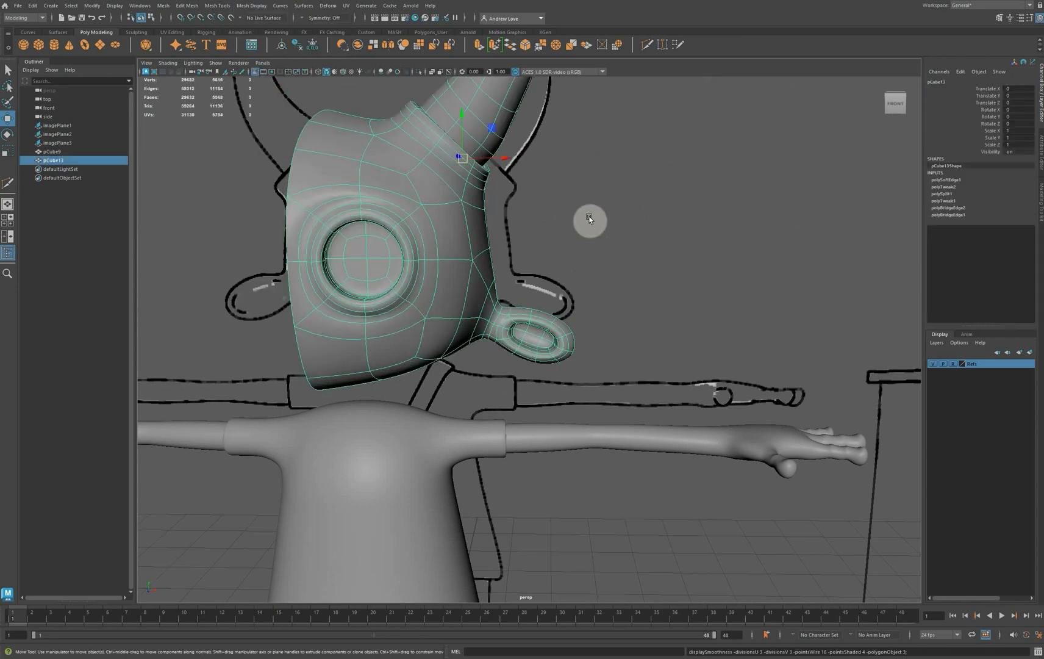
{"action": "left_click", "coordinate": [602, 201]}
{"action": "scroll", "coordinate": [601, 203], "scroll_direction": "down", "scroll_amount": 5}
{"action": "mouse_move", "coordinate": [651, 266]}
{"action": "left_mouse_down", "text": "alt"}
{"action": "mouse_move", "coordinate": [533, 283]}
{"action": "mouse_move", "coordinate": [476, 270]}
{"action": "mouse_move", "coordinate": [650, 267]}
{"action": "left_mouse_up", "text": "alt"}
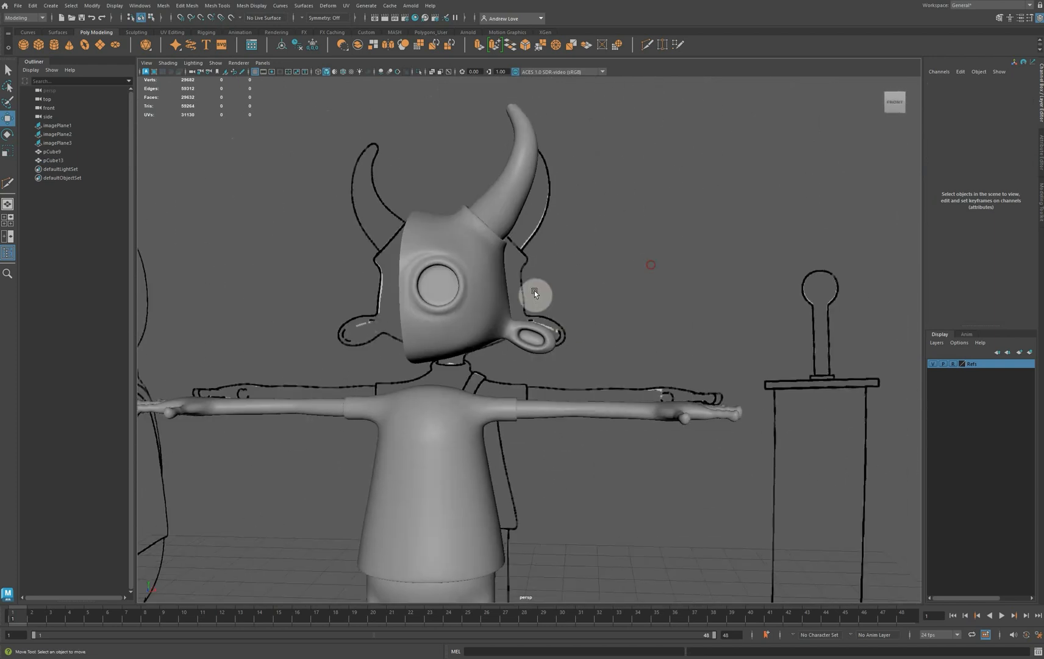
{"action": "mouse_move", "coordinate": [494, 338]}
{"action": "left_mouse_down", "text": "alt"}
{"action": "mouse_move", "coordinate": [578, 352]}
{"action": "mouse_move", "coordinate": [488, 330]}
{"action": "mouse_move", "coordinate": [479, 314]}
{"action": "mouse_move", "coordinate": [507, 339]}
{"action": "mouse_move", "coordinate": [464, 345]}
{"action": "mouse_move", "coordinate": [480, 341]}
{"action": "left_mouse_up", "text": "alt"}
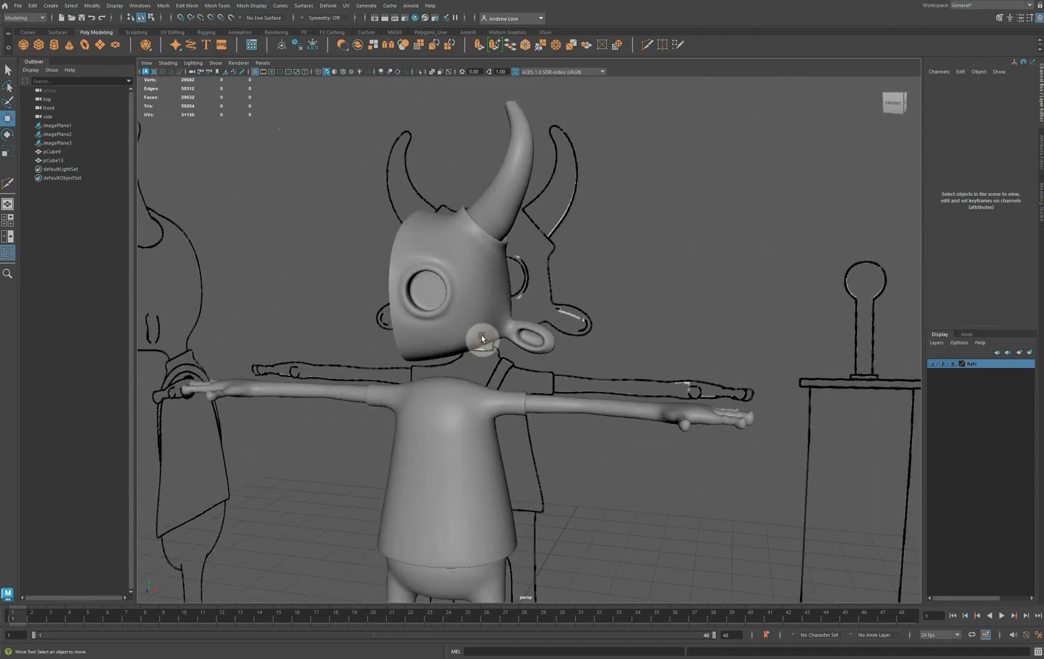
Switch both the head and the body back to unsmoothed display
{"action": "left_click", "coordinate": [452, 234]}
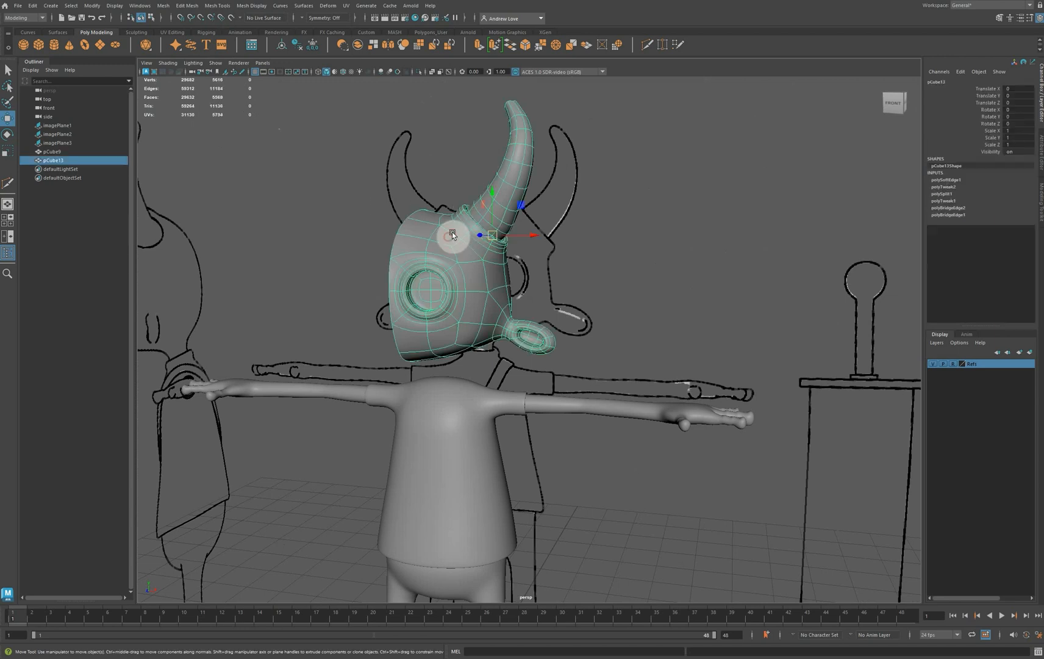
{"action": "left_click", "coordinate": [487, 425], "text": "shift"}
{"action": "key", "text": "1"}
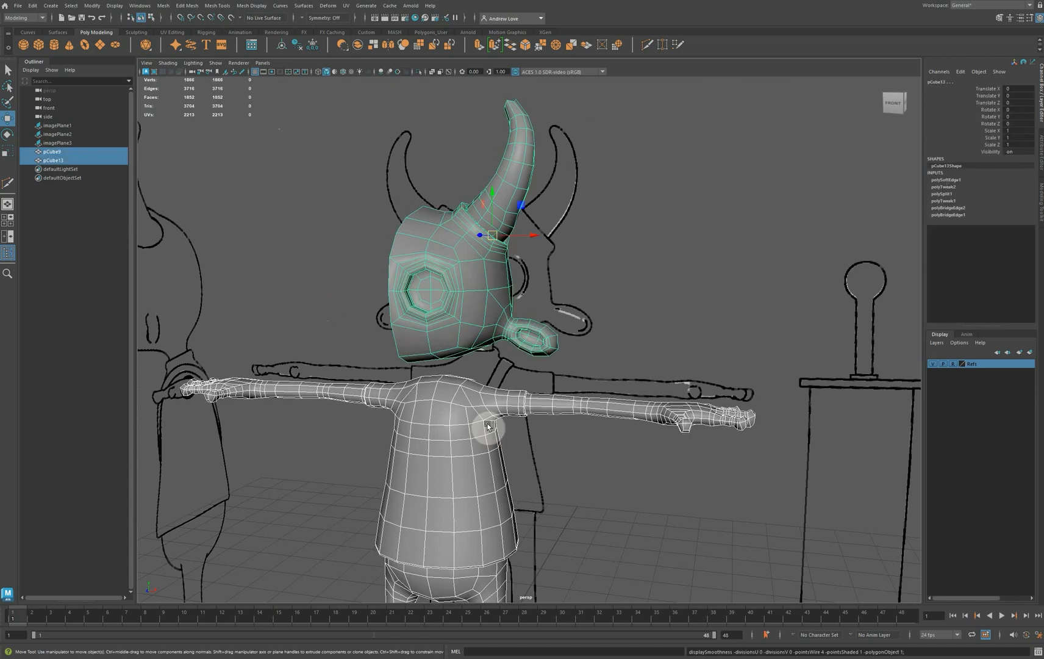
Delete the construction history of the half head and of the body
{"action": "left_click", "coordinate": [269, 266]}
{"action": "left_click", "coordinate": [477, 272]}
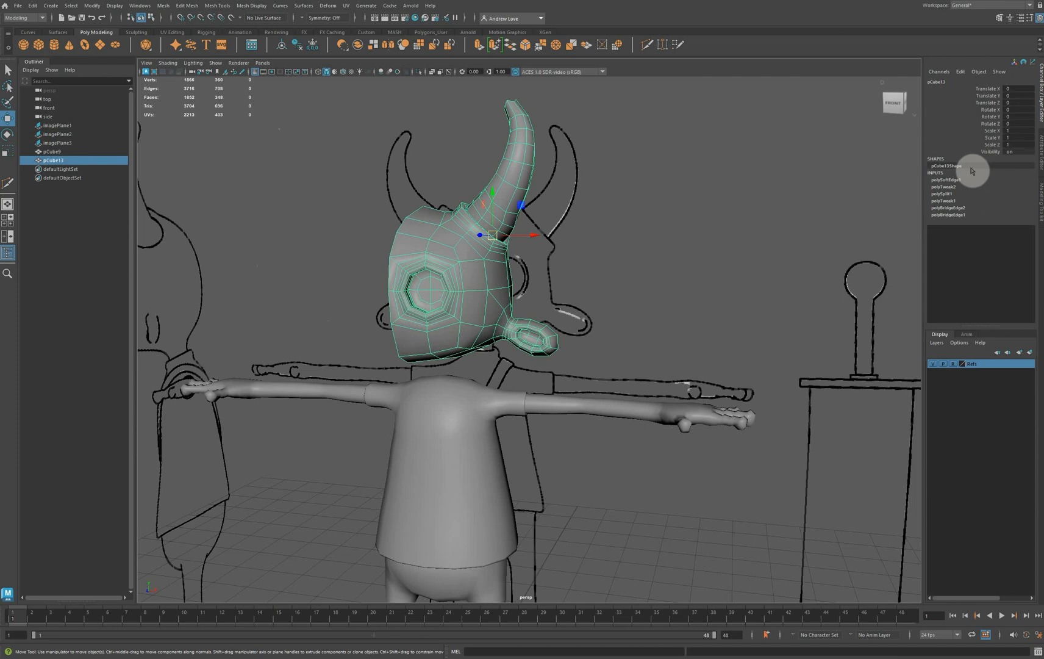
{"action": "left_click", "coordinate": [297, 47]}
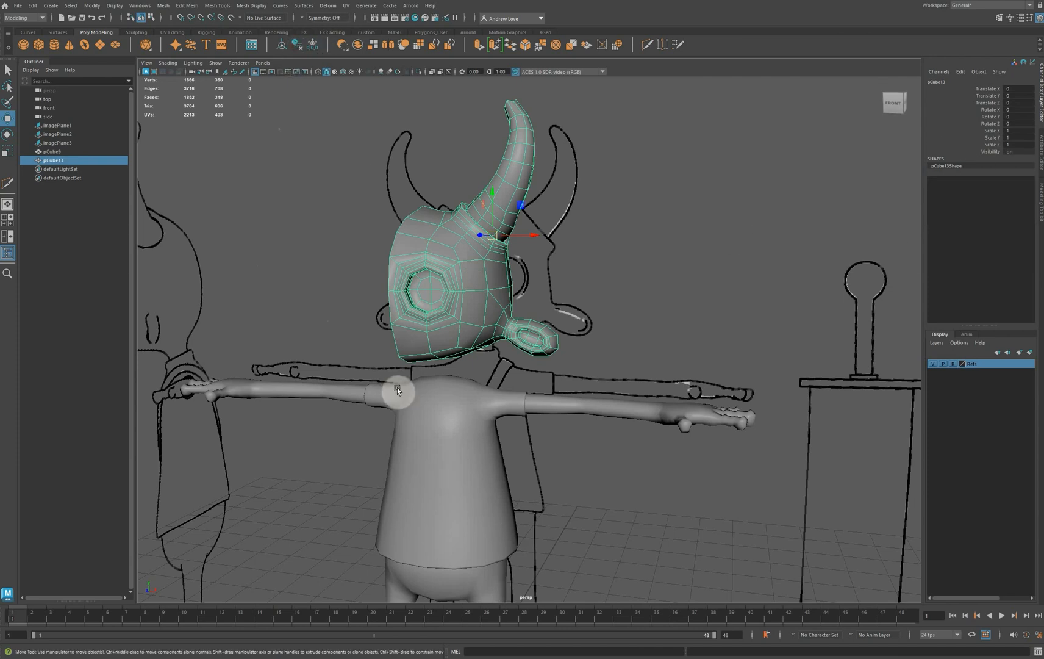
{"action": "left_click", "coordinate": [430, 412]}
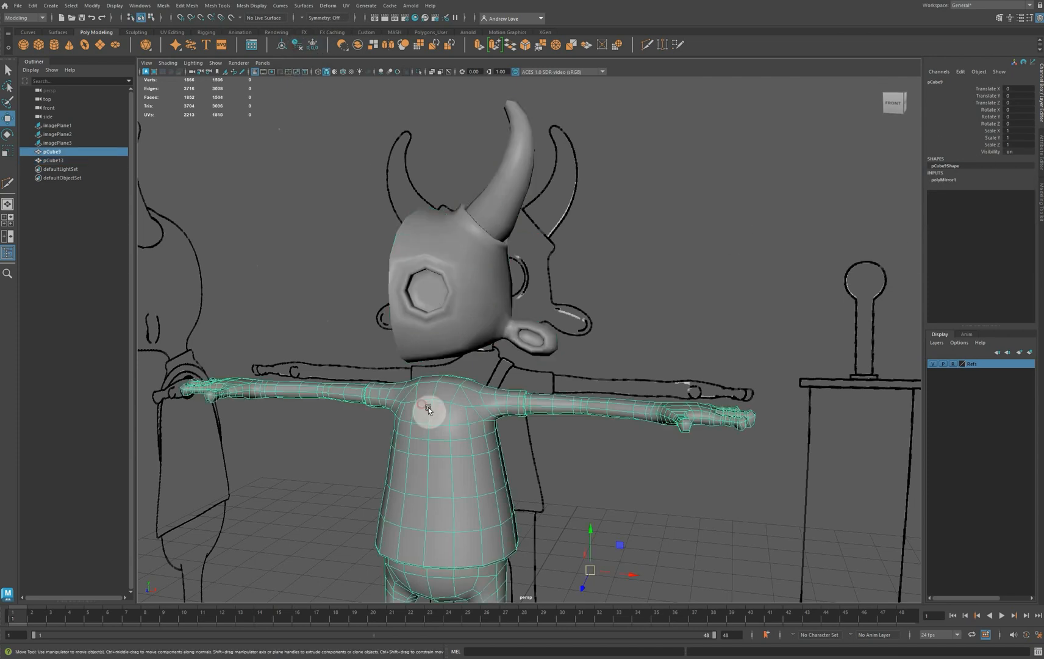
{"action": "left_click", "coordinate": [296, 46]}
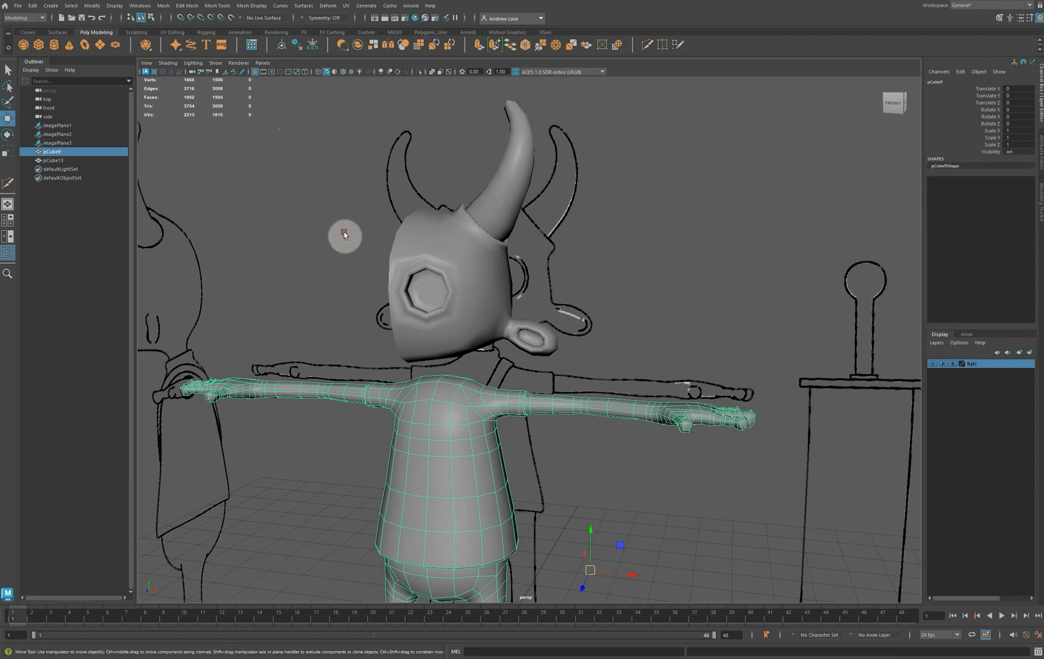
Mirror the half head across the world X axis in the negative direction, cutting the geometry and merging the border vertices
{"action": "left_click", "coordinate": [448, 269]}
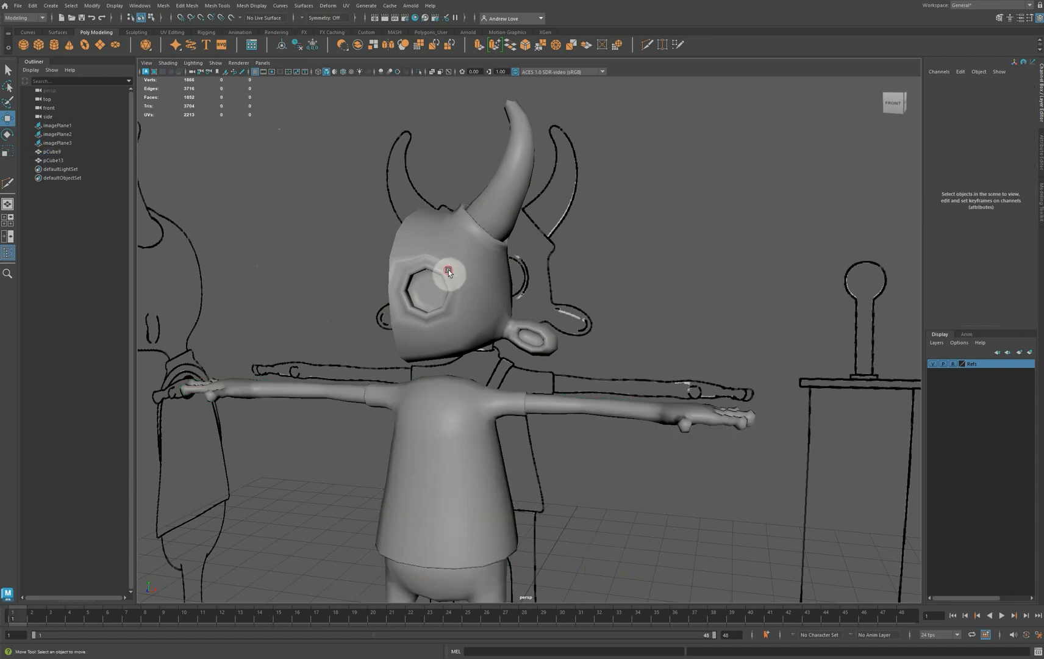
{"action": "left_click", "coordinate": [165, 6]}
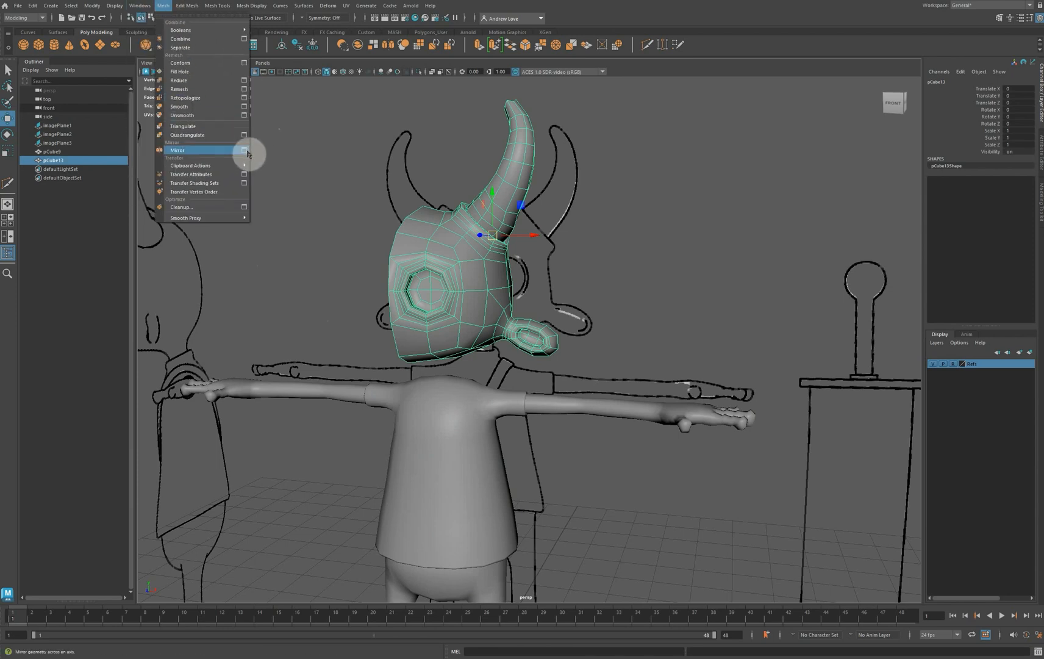
{"action": "left_click", "coordinate": [244, 149]}
{"action": "left_click", "coordinate": [201, 307]}
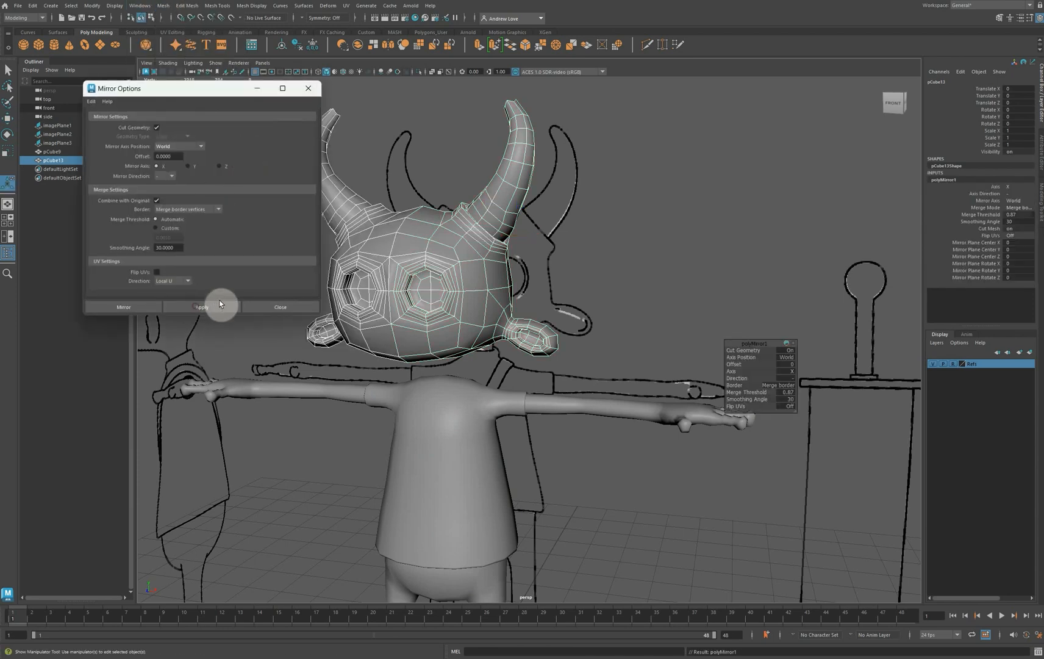
{"action": "left_click", "coordinate": [270, 309]}
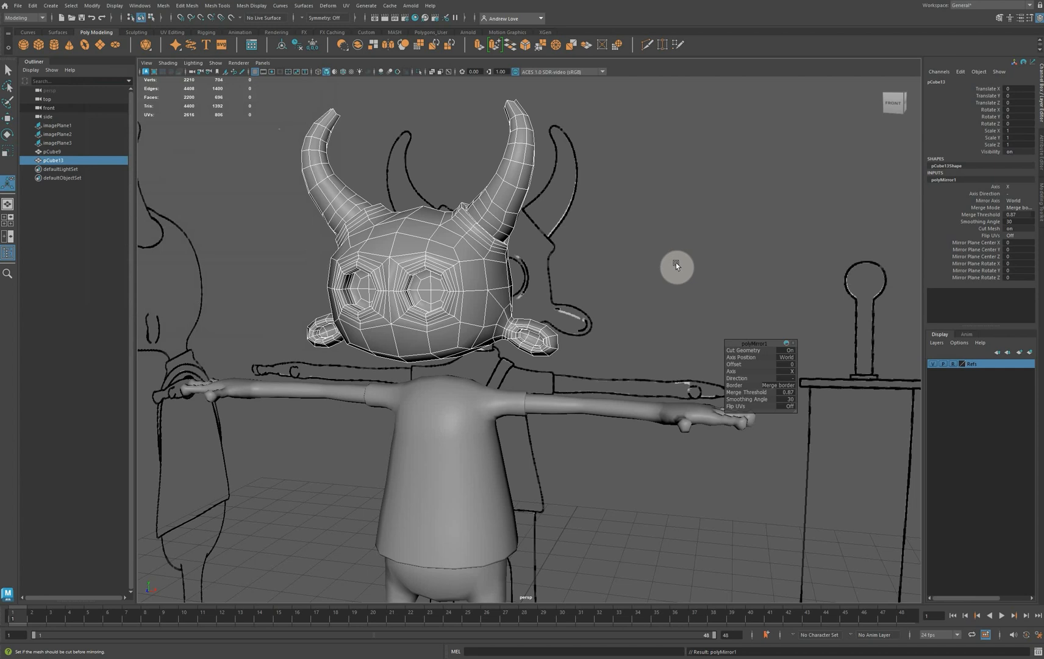
Check the mirrored head's centre line and delete the head's construction history
{"action": "left_click_drag", "start_coordinate": [675, 263], "coordinate": [702, 257], "text": "alt"}
{"action": "scroll", "coordinate": [690, 258], "scroll_direction": "up", "scroll_amount": 4}
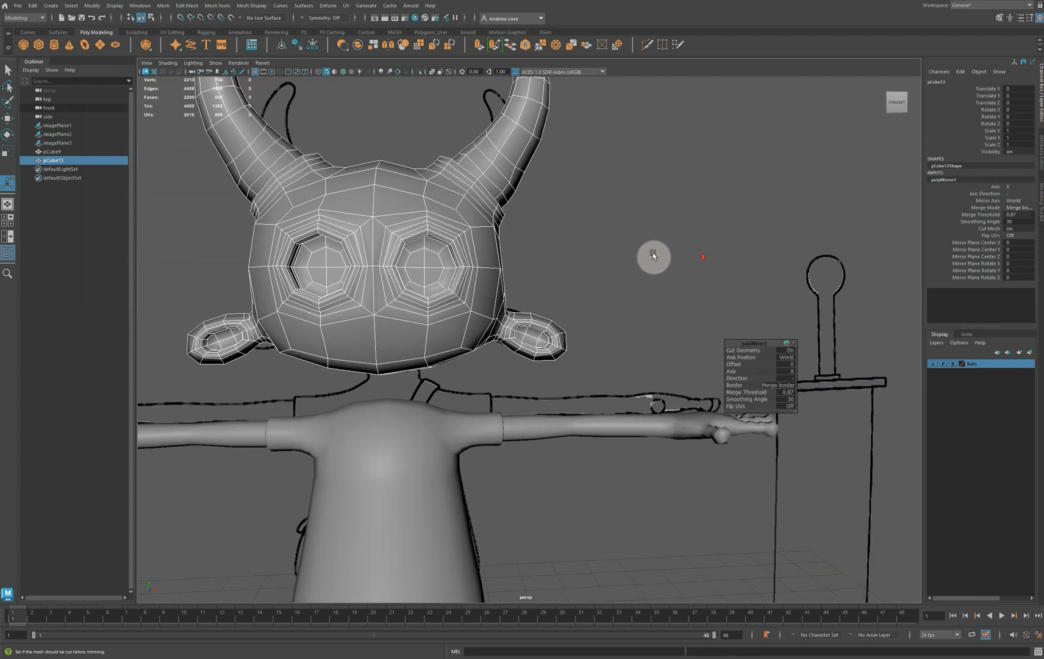
{"action": "middle_click_drag", "start_coordinate": [653, 255], "coordinate": [745, 261], "text": "alt"}
{"action": "scroll", "coordinate": [746, 261], "scroll_direction": "up", "scroll_amount": 2}
{"action": "scroll", "coordinate": [700, 286], "scroll_direction": "up", "scroll_amount": 2}
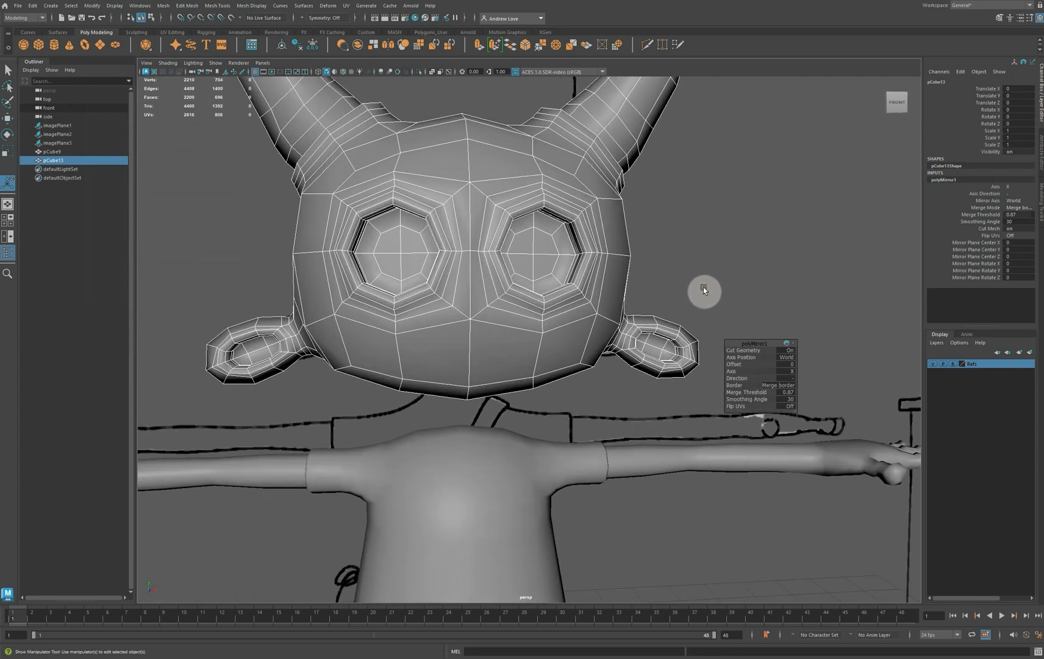
{"action": "right_click_drag", "start_coordinate": [475, 182], "coordinate": [420, 183]}
{"action": "left_click", "coordinate": [470, 183]}
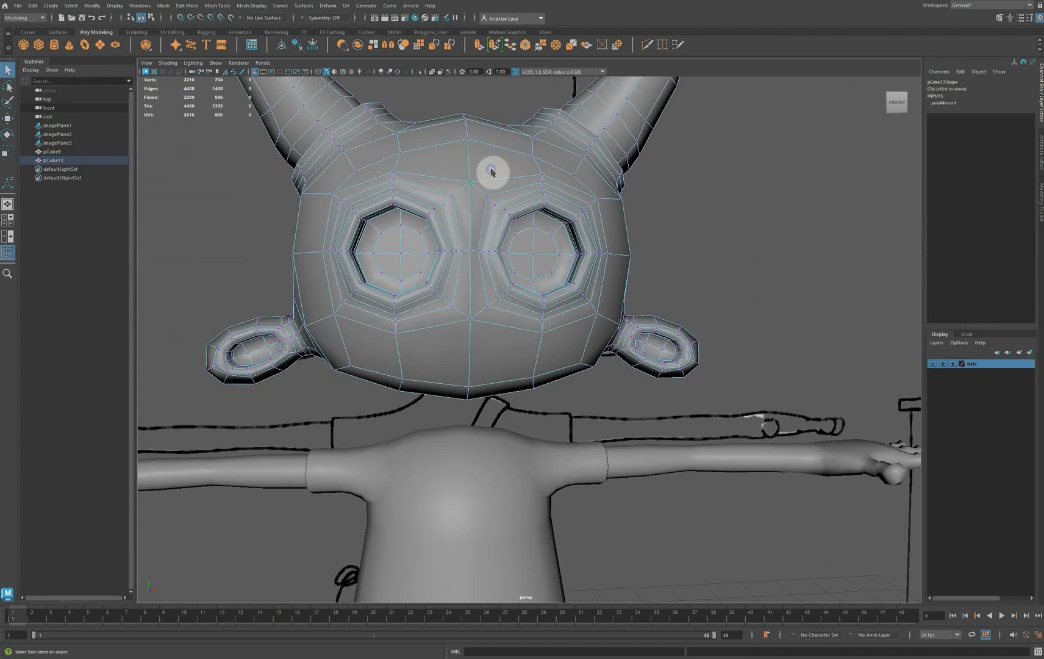
{"action": "right_click_drag", "start_coordinate": [492, 172], "coordinate": [541, 153]}
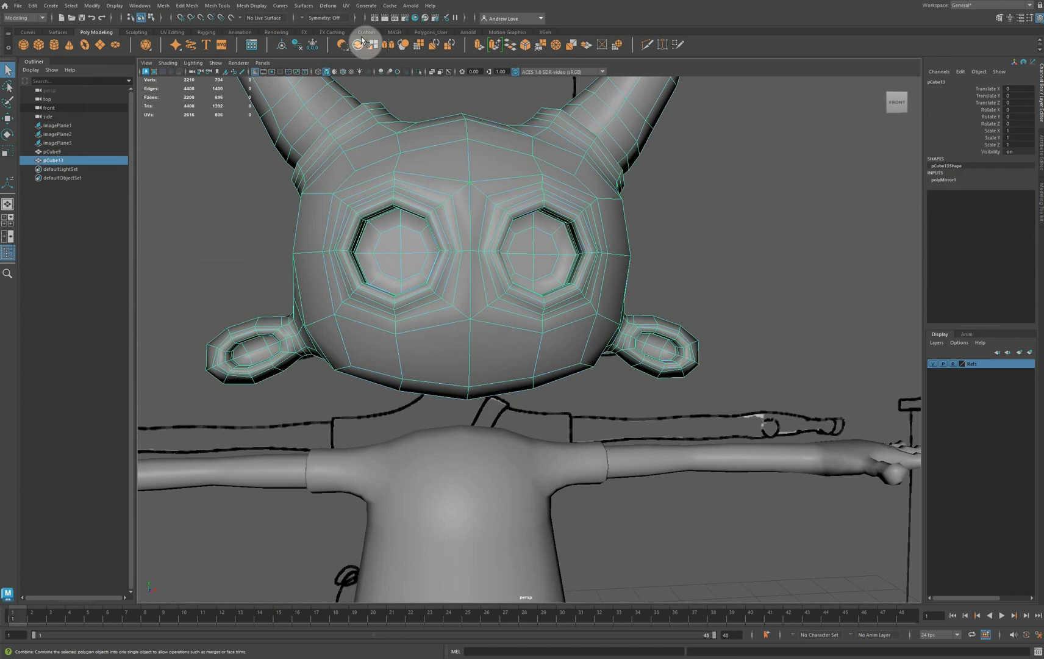
{"action": "left_click", "coordinate": [298, 44]}
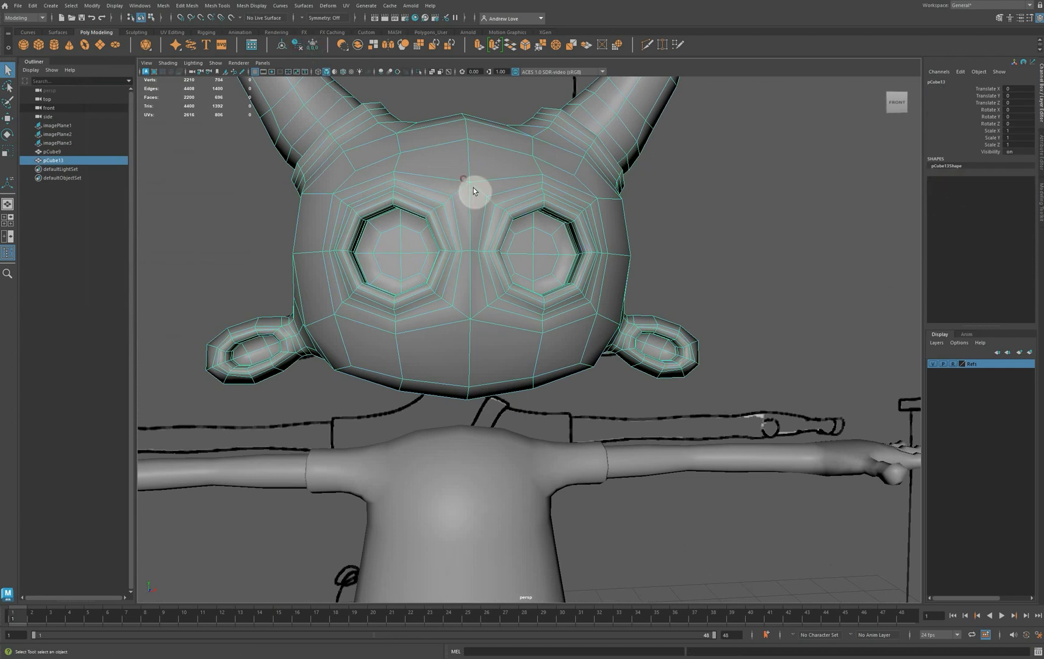
Move the face's centre-line vertex above the eyes slightly up and the one below the eyes slightly down
{"action": "right_click_drag", "start_coordinate": [471, 183], "coordinate": [436, 182]}
{"action": "key", "text": "w"}
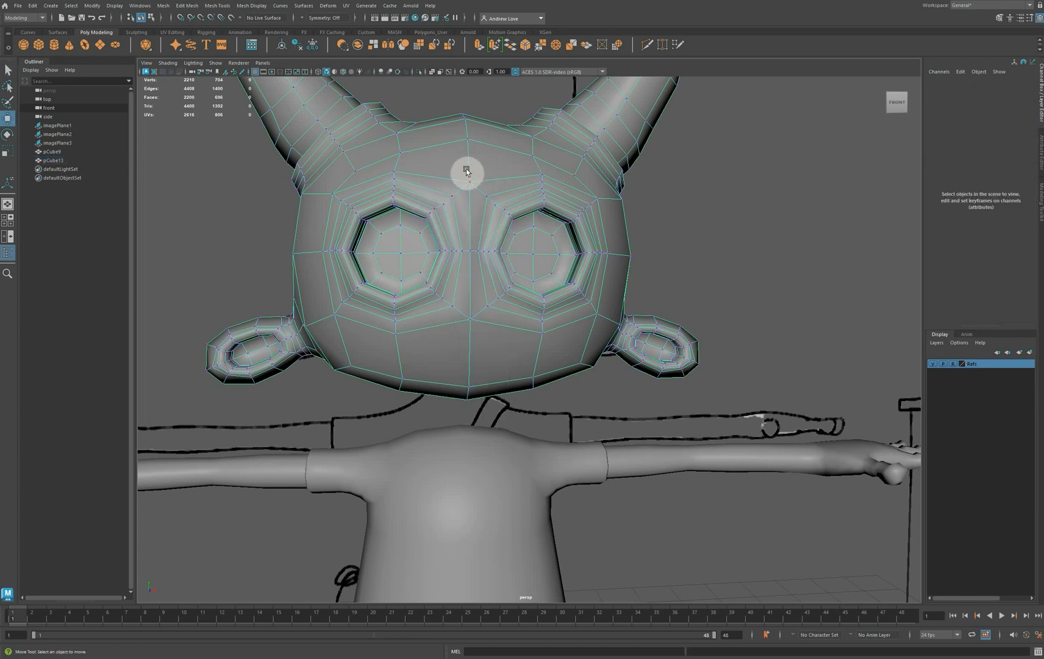
{"action": "left_click", "coordinate": [467, 172]}
{"action": "left_click", "coordinate": [468, 306]}
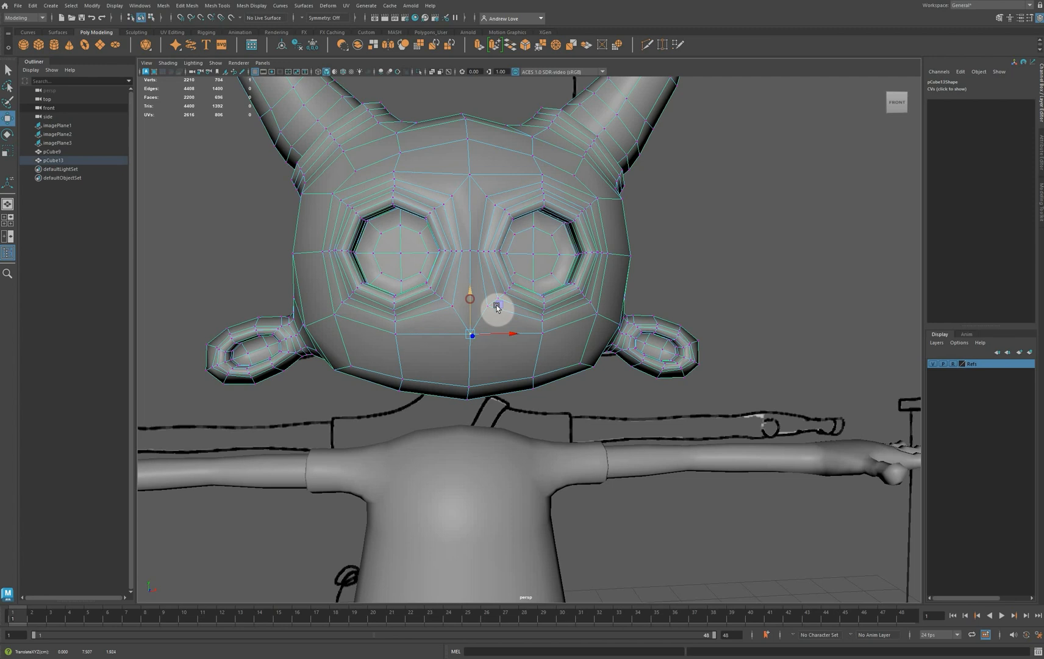
Cut a horizontal edge across the nose bridge between the upper inner corners of the two outer eye loops
{"action": "left_click_drag", "start_coordinate": [497, 308], "coordinate": [499, 214], "text": "alt"}
{"action": "right_click_drag", "start_coordinate": [498, 214], "coordinate": [519, 174], "text": "alt"}
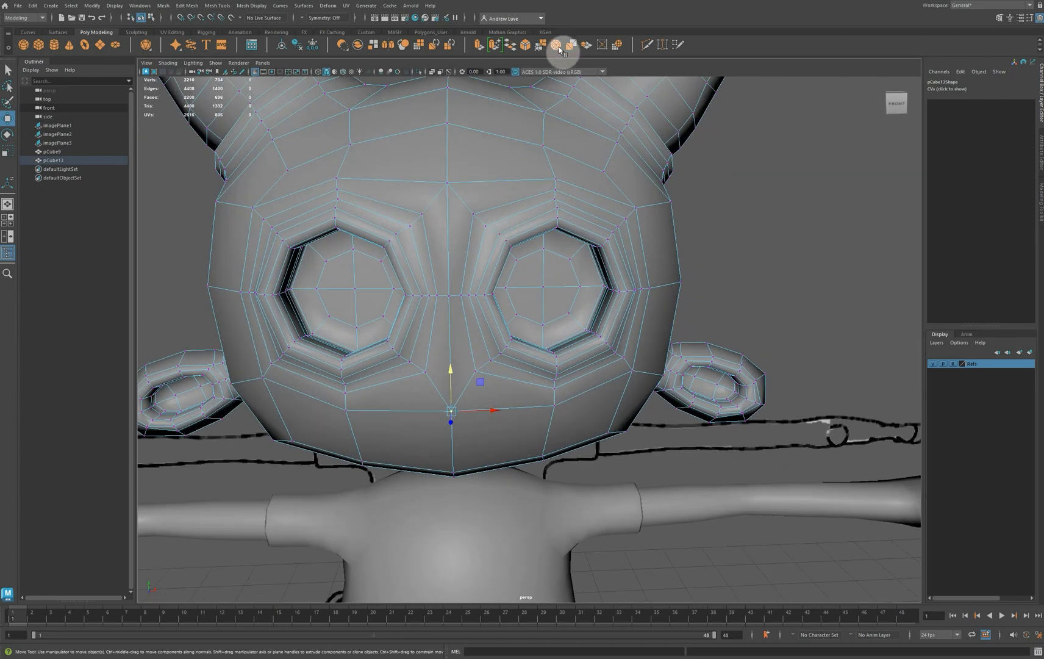
{"action": "left_click", "coordinate": [443, 187]}
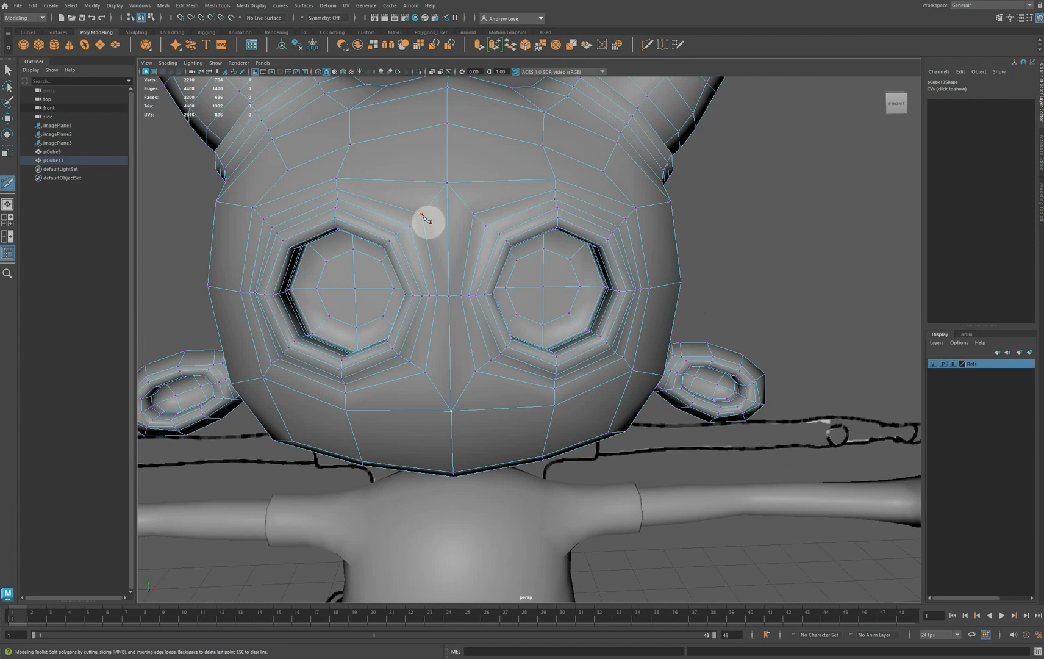
{"action": "left_click", "coordinate": [421, 214]}
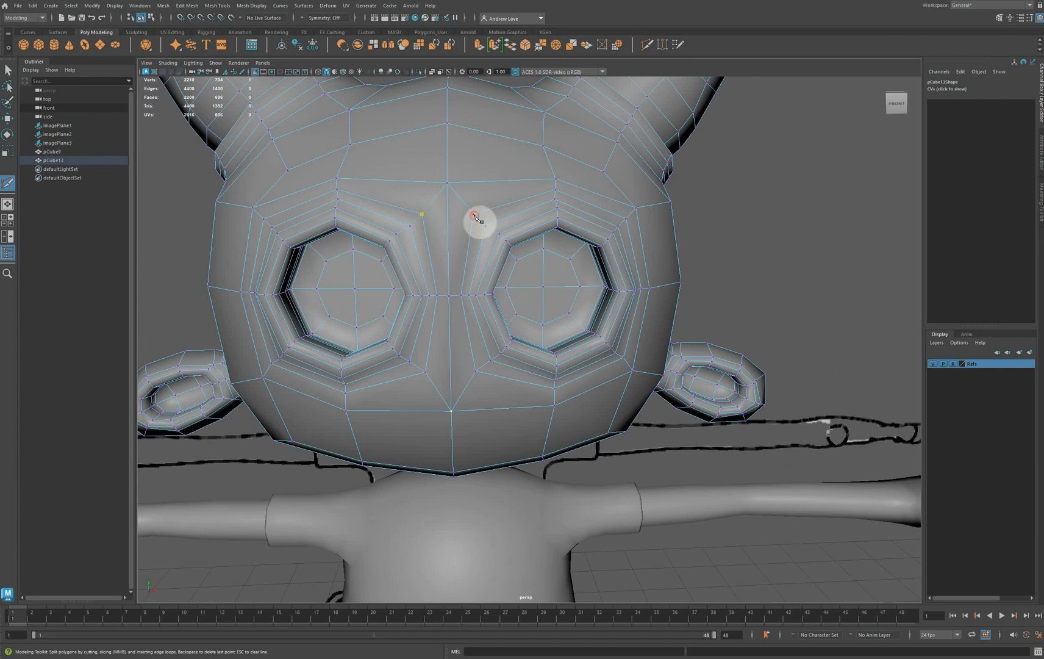
{"action": "left_click", "coordinate": [474, 214]}
{"action": "key", "text": "Return"}
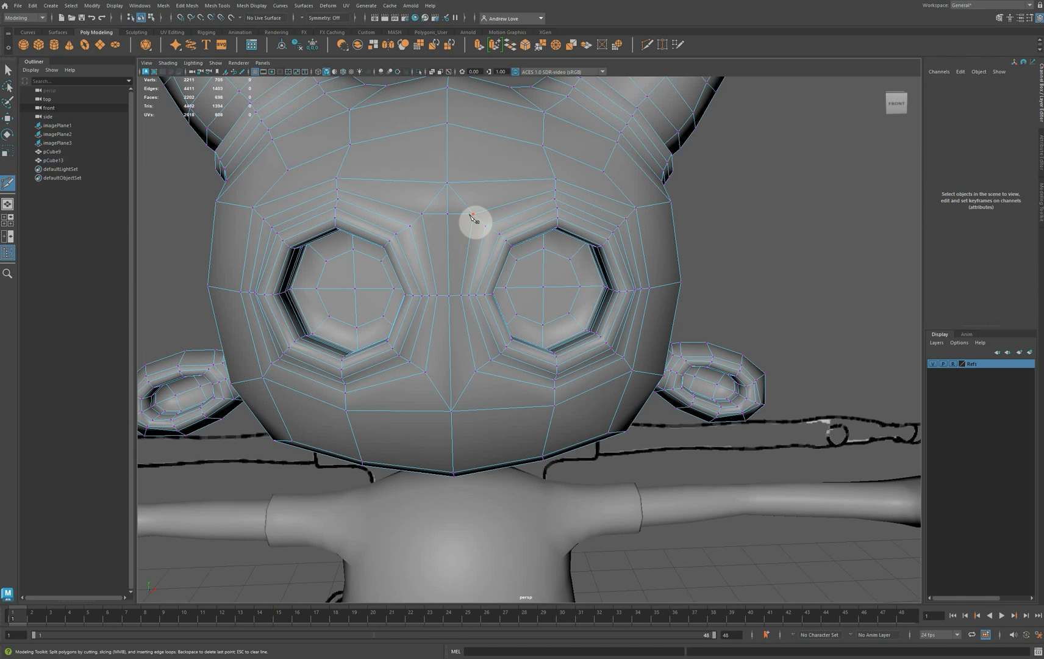
Delete the two diagonal edges running from the new nose-bridge cut up to the brow's centre vertex
{"action": "key", "text": "q"}
{"action": "right_click_drag", "start_coordinate": [458, 196], "coordinate": [461, 171]}
{"action": "left_click", "coordinate": [462, 200]}
{"action": "key", "text": "Delete"}
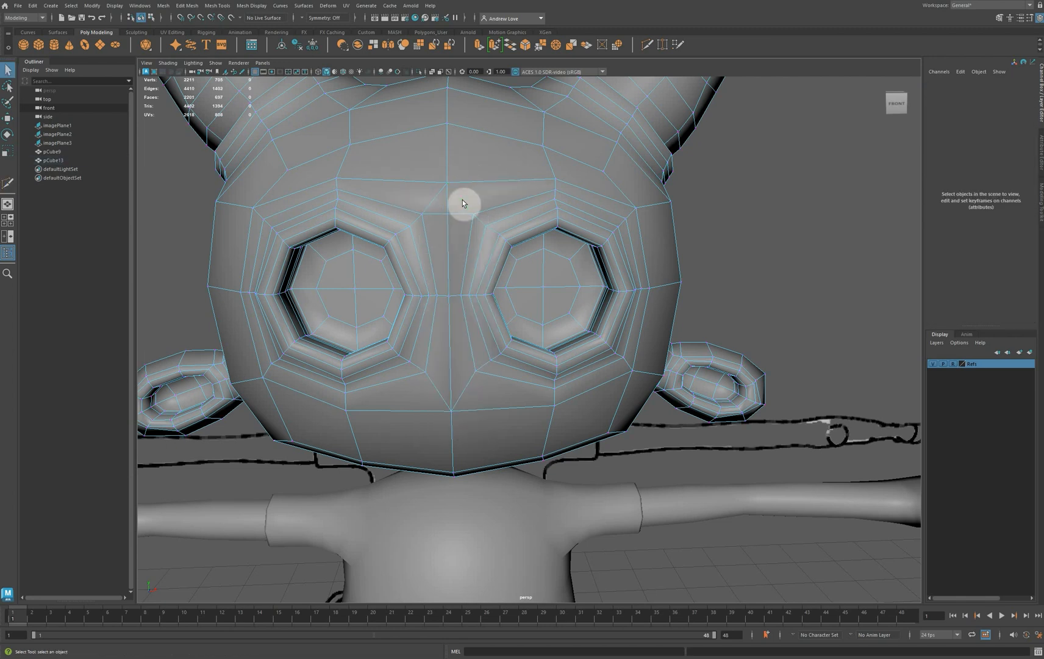
{"action": "left_click", "coordinate": [430, 205]}
{"action": "key", "text": "Delete"}
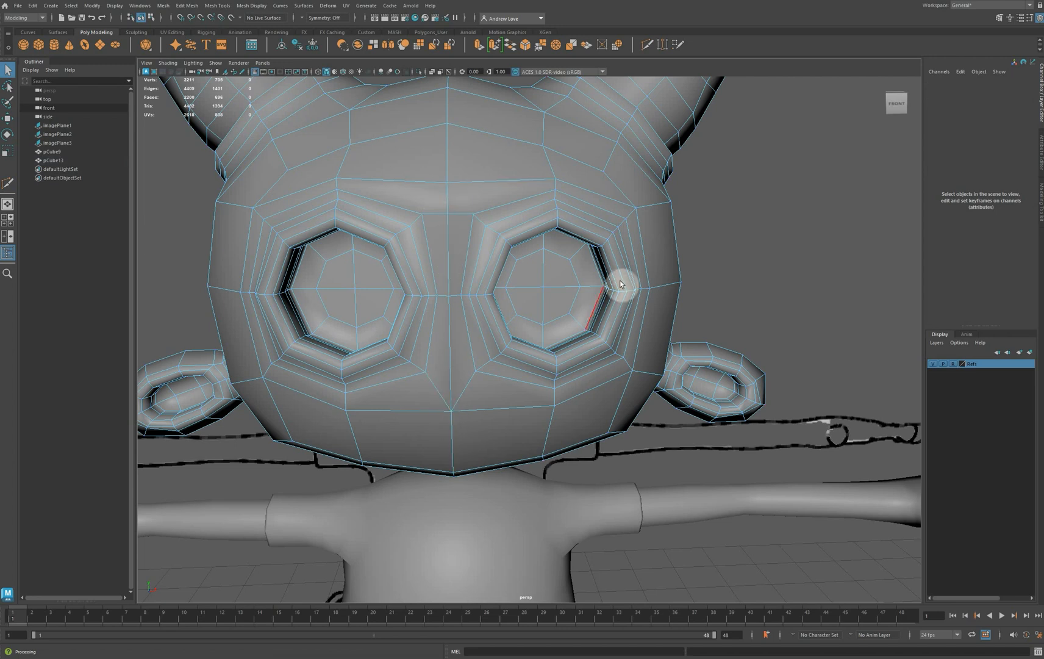
Cut a horizontal edge between the eye loops' lower inner corners and delete the two diagonal edges beneath it
{"action": "left_click", "coordinate": [664, 43]}
{"action": "left_click", "coordinate": [425, 373]}
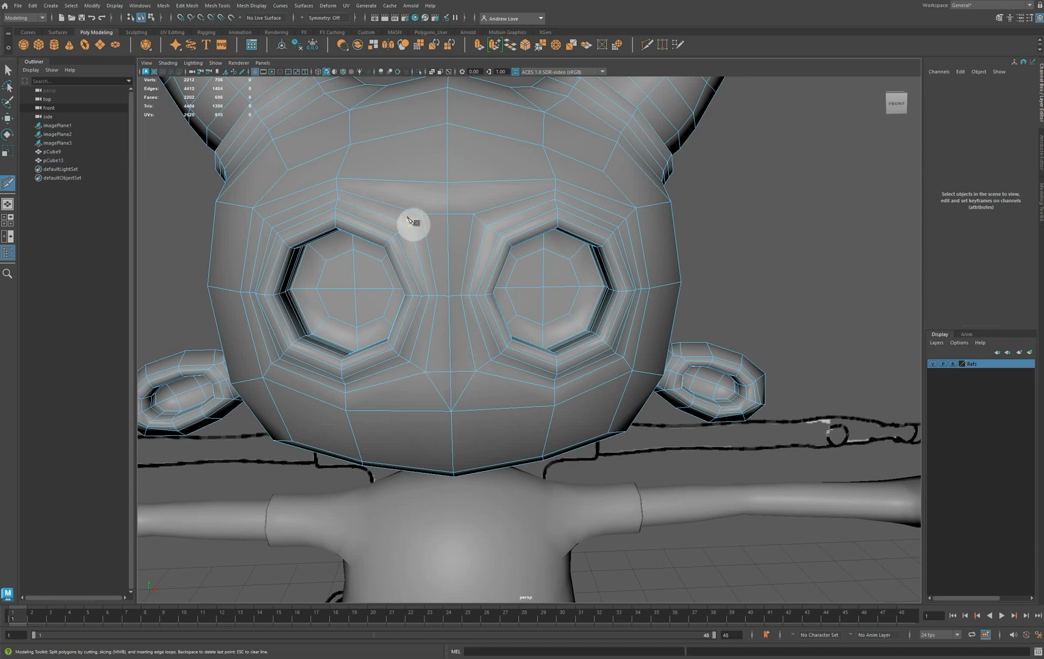
{"action": "key", "text": "q"}
{"action": "right_click_drag", "start_coordinate": [426, 391], "coordinate": [478, 369], "text": "shift"}
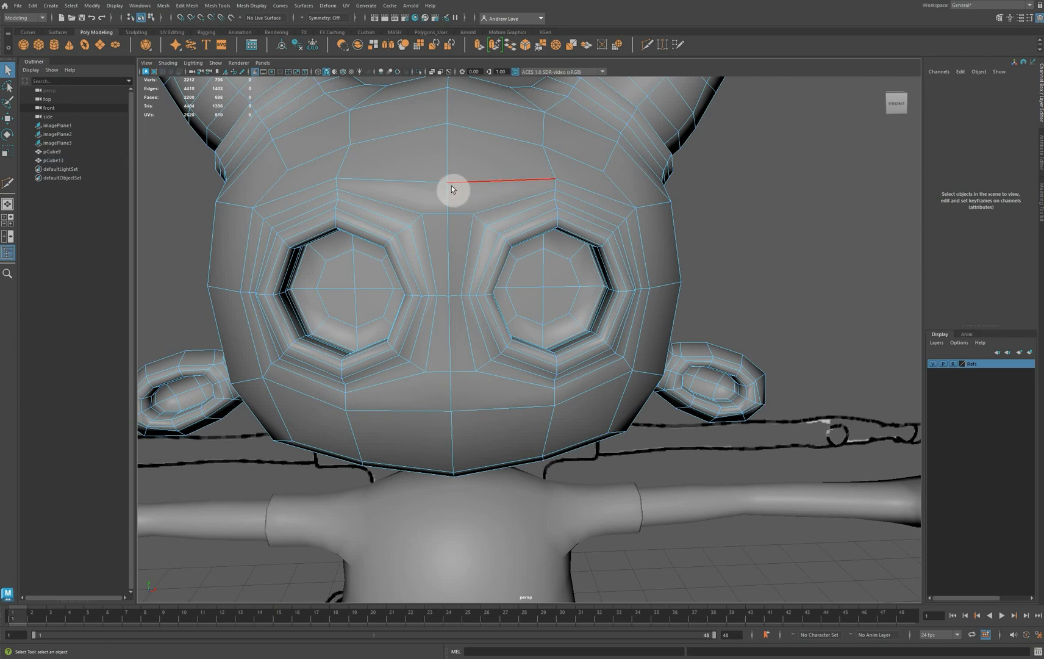
Turn on Object X symmetry and cut a new edge across the brow from above the eyes to the centre line
{"action": "left_click", "coordinate": [304, 18]}
{"action": "left_click", "coordinate": [333, 35]}
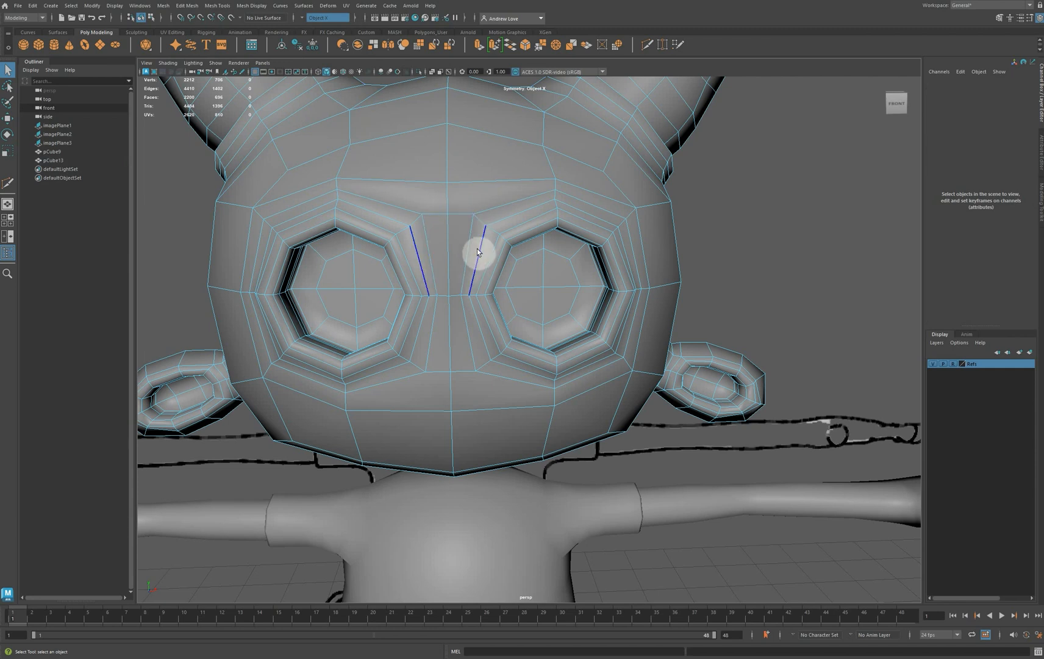
{"action": "left_click", "coordinate": [646, 44]}
{"action": "key", "text": "ctrl+z"}
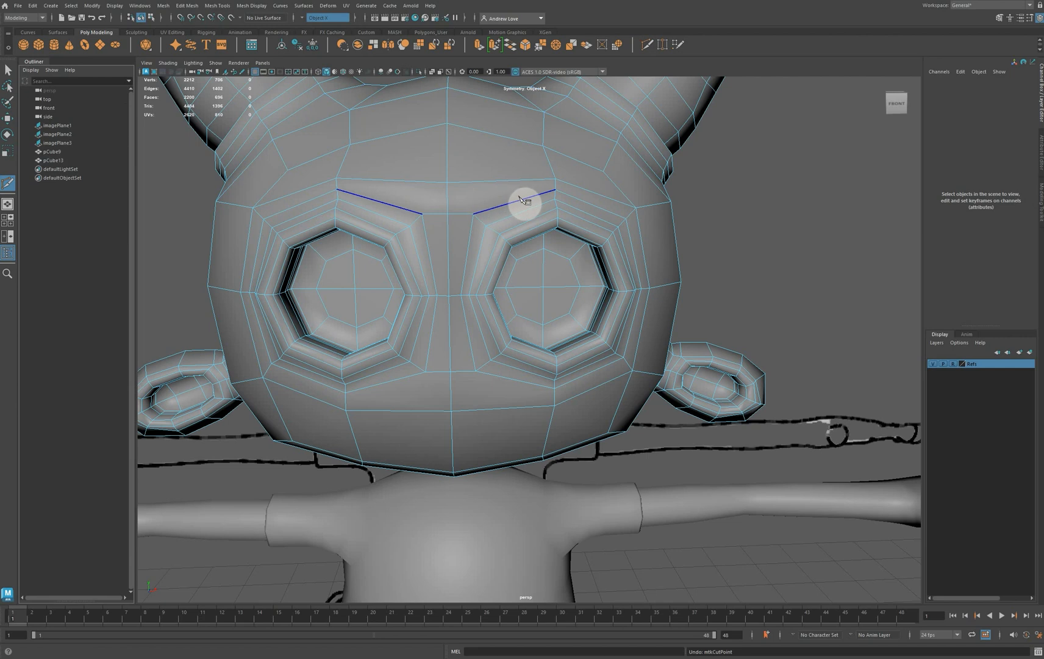
{"action": "left_click", "coordinate": [555, 190]}
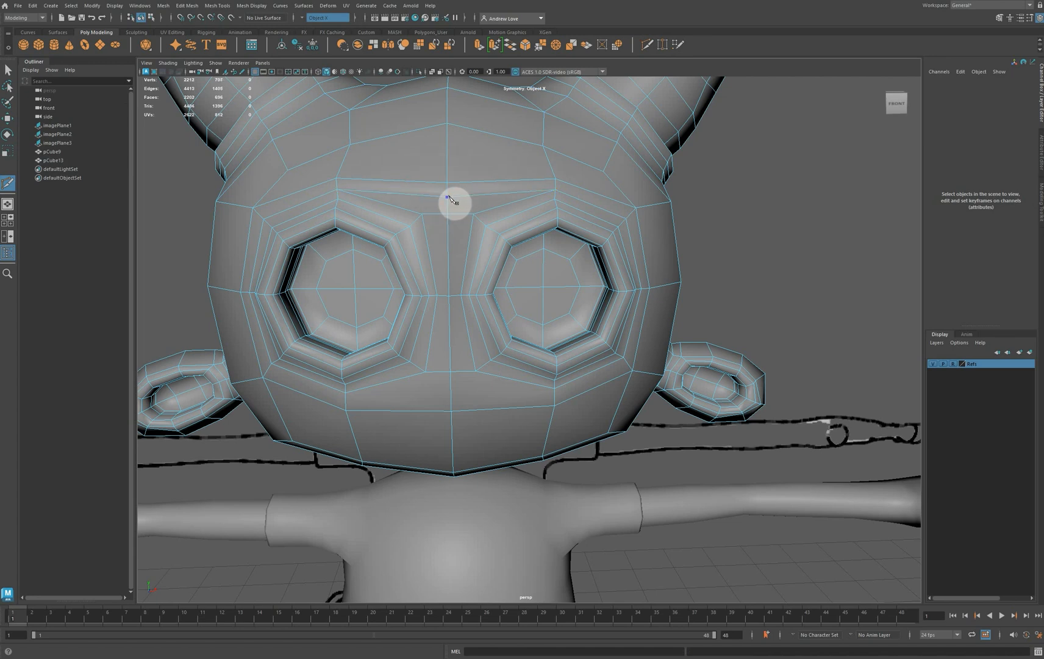
Start a symmetrical cut across the face below the eyes from the vertical edge under the eye loops
{"action": "left_click", "coordinate": [556, 389]}
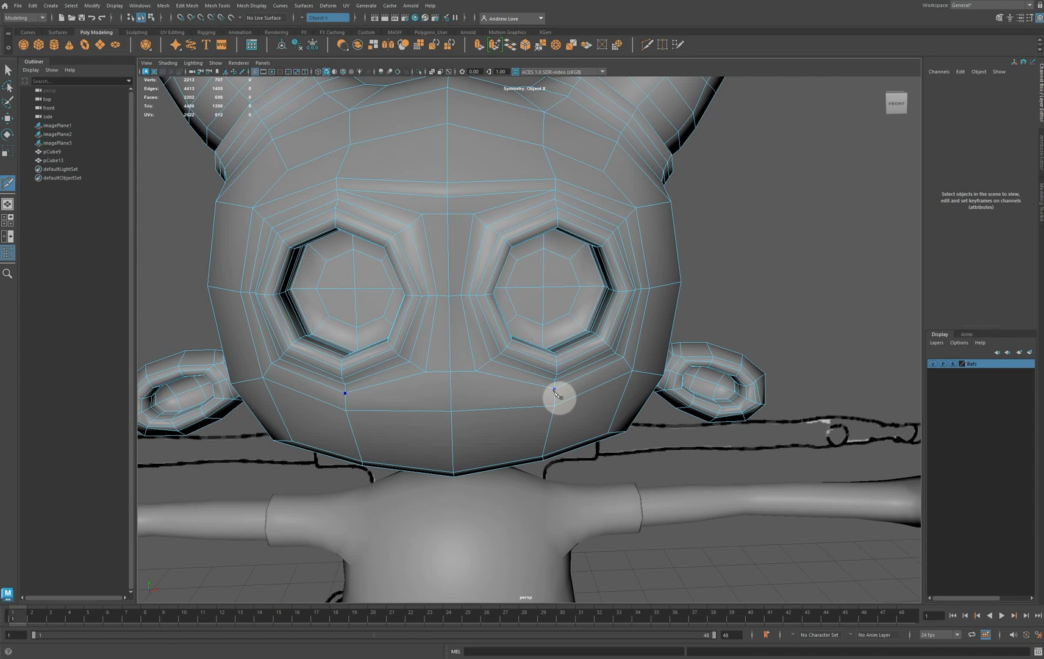
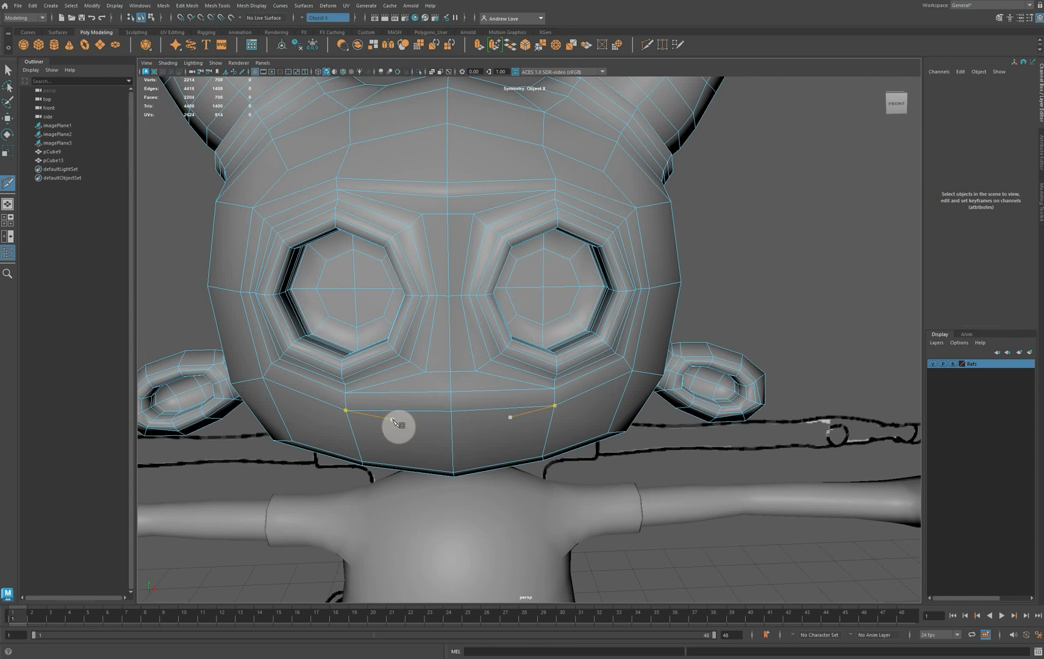
Finish the symmetrical cut below the eyes and lower its centre vertex slightly
{"action": "left_click_drag", "start_coordinate": [396, 426], "coordinate": [396, 403], "text": "alt"}
{"action": "key", "text": "w"}
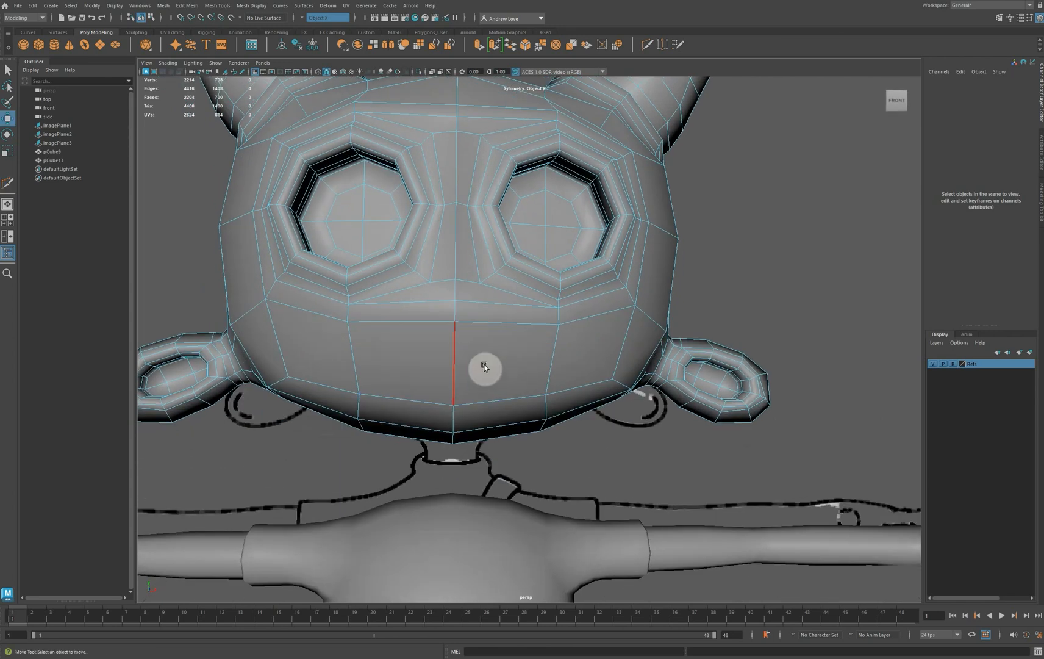
{"action": "right_click_drag", "start_coordinate": [484, 358], "coordinate": [445, 353]}
{"action": "left_click", "coordinate": [456, 326]}
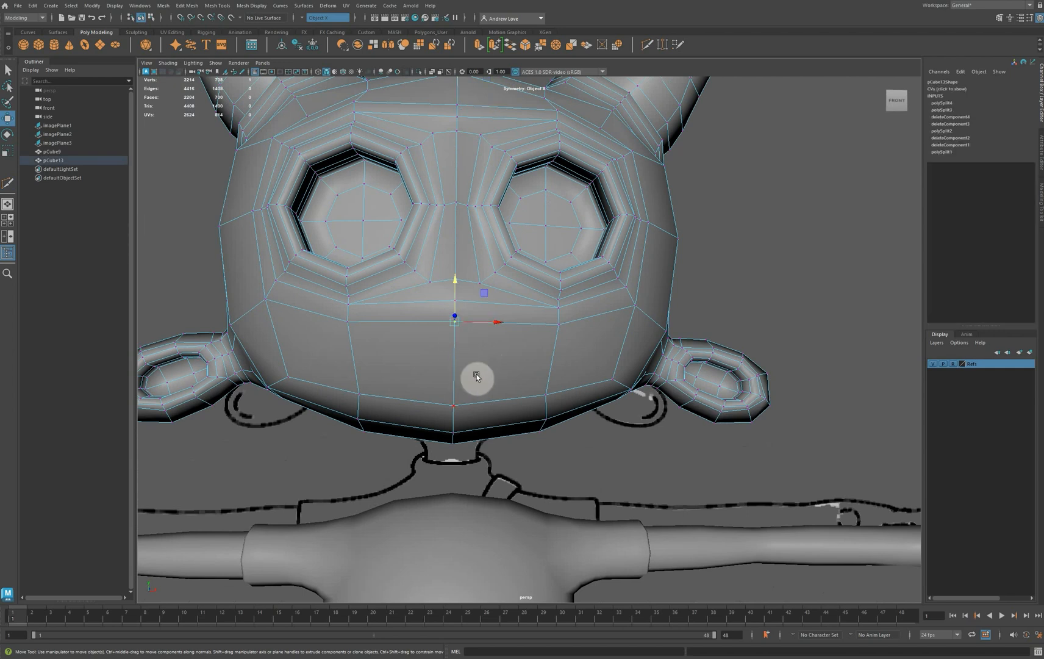
{"action": "left_click_drag", "start_coordinate": [550, 399], "coordinate": [452, 406], "text": "alt"}
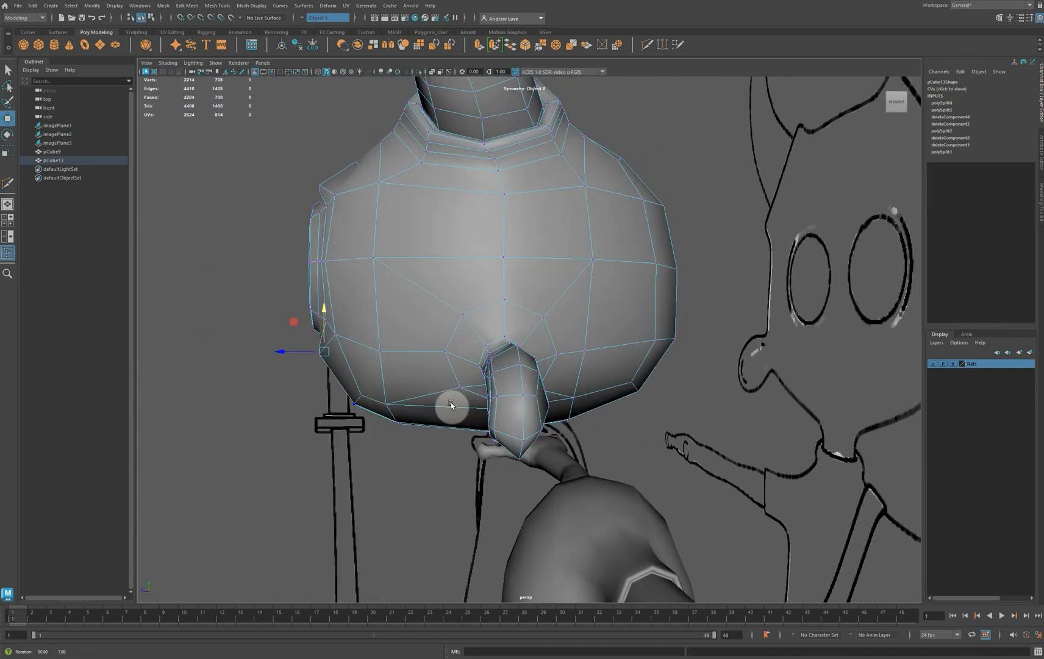
{"action": "left_click", "coordinate": [325, 331]}
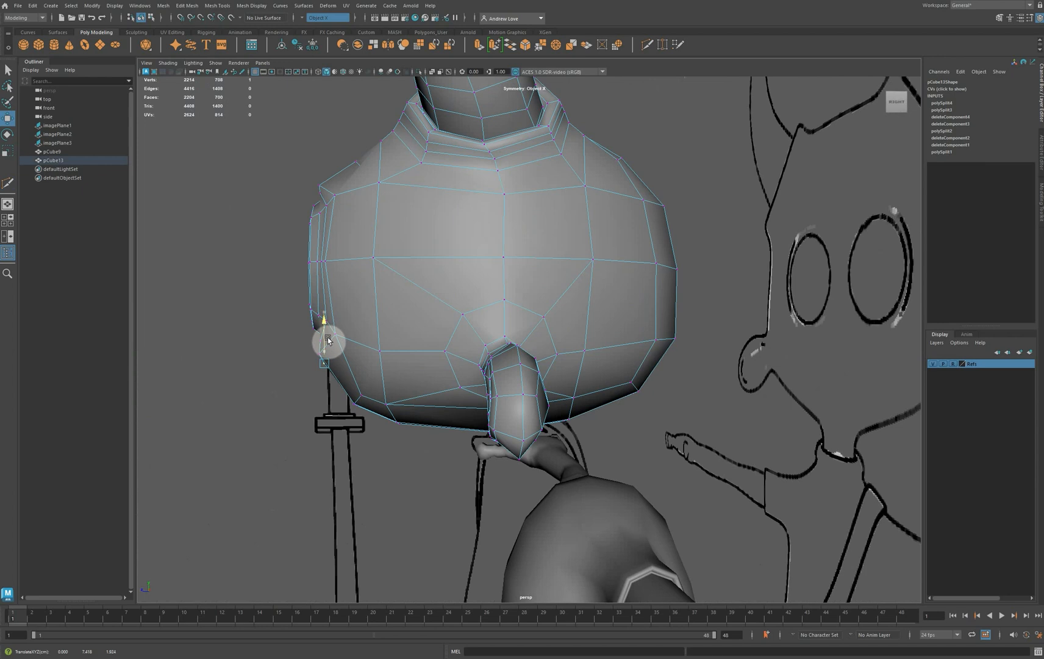
In the side view, fit the centre vertex and neighbouring vertex pair below the eyes to the reference face outline
{"action": "key", "text": "space"}
{"action": "key", "text": "space"}
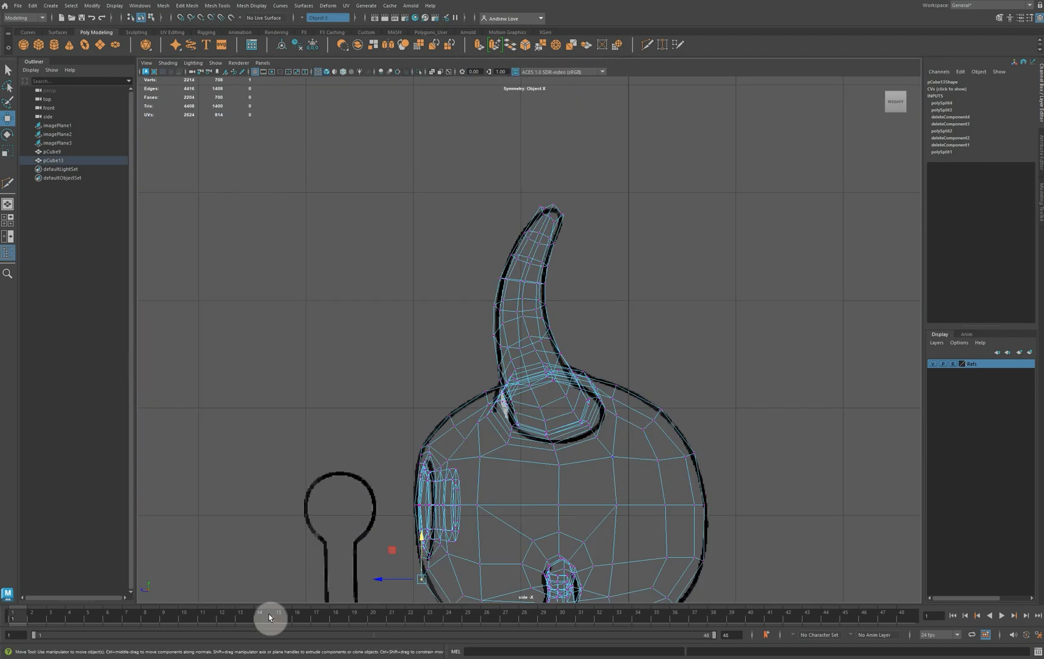
{"action": "scroll", "coordinate": [314, 387], "scroll_direction": "up", "scroll_amount": 8}
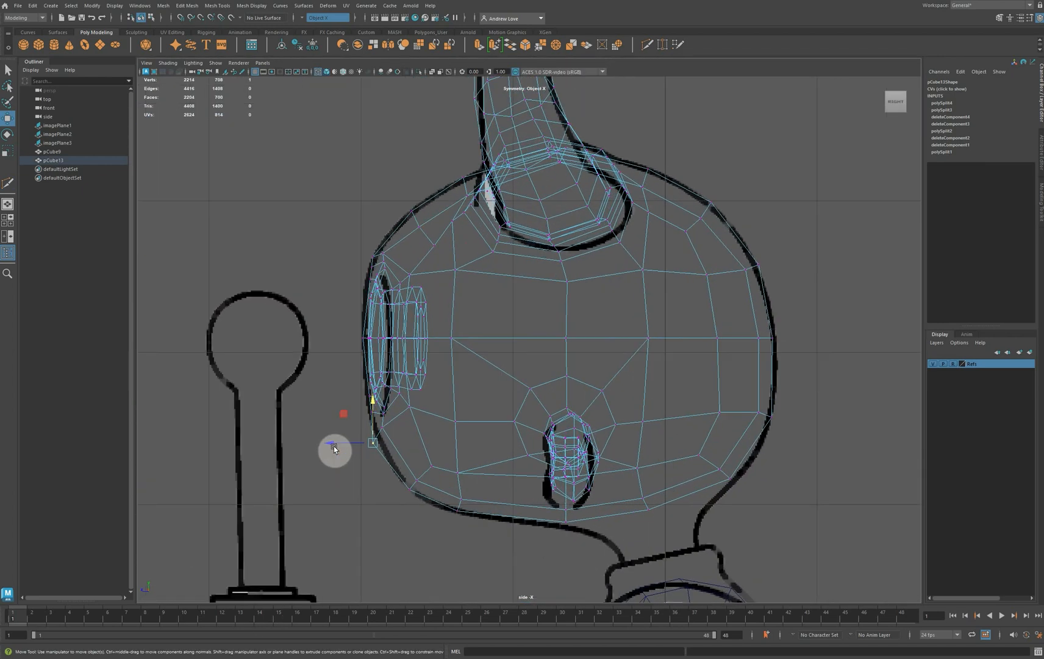
{"action": "left_click_drag", "start_coordinate": [373, 443], "coordinate": [396, 437]}
{"action": "left_click", "coordinate": [381, 428]}
{"action": "left_click", "coordinate": [337, 446]}
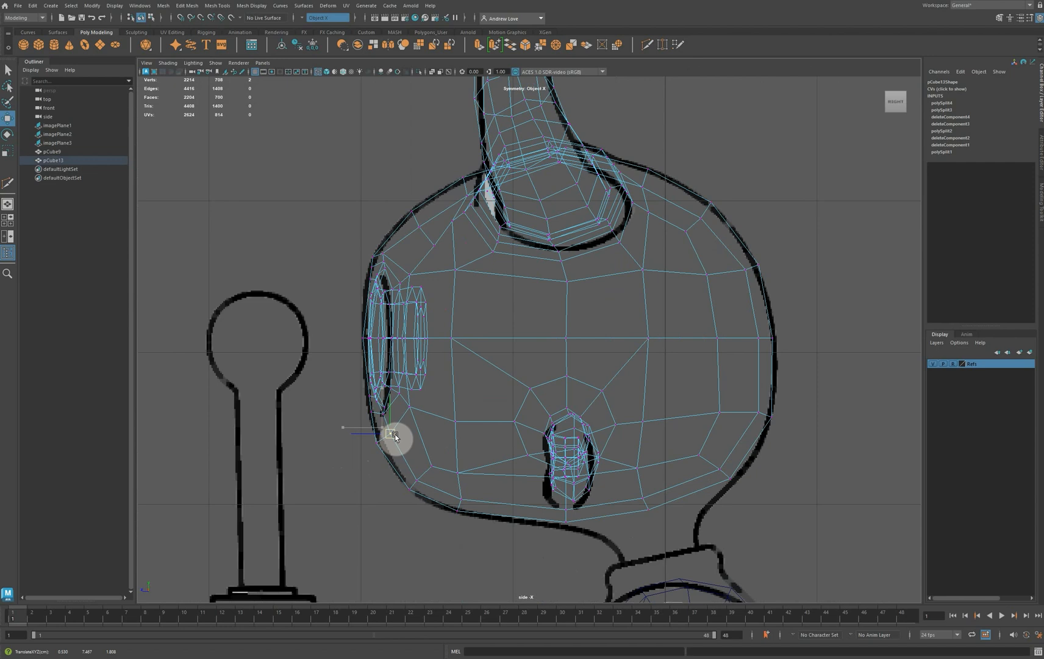
{"action": "left_click", "coordinate": [376, 442]}
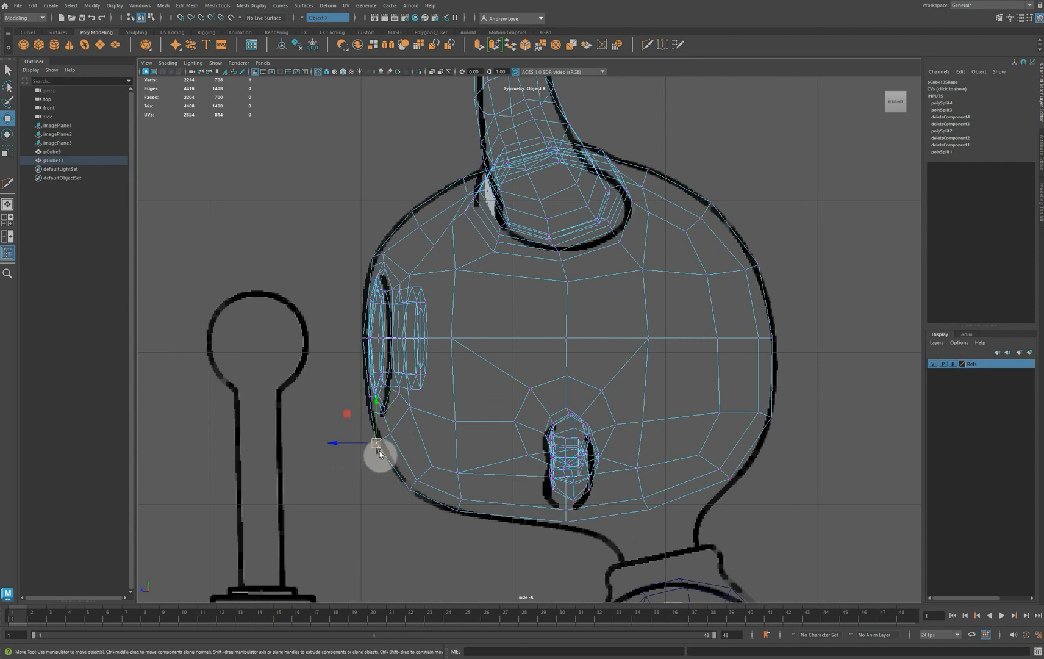
{"action": "scroll", "coordinate": [305, 244], "scroll_direction": "up", "scroll_amount": 5}
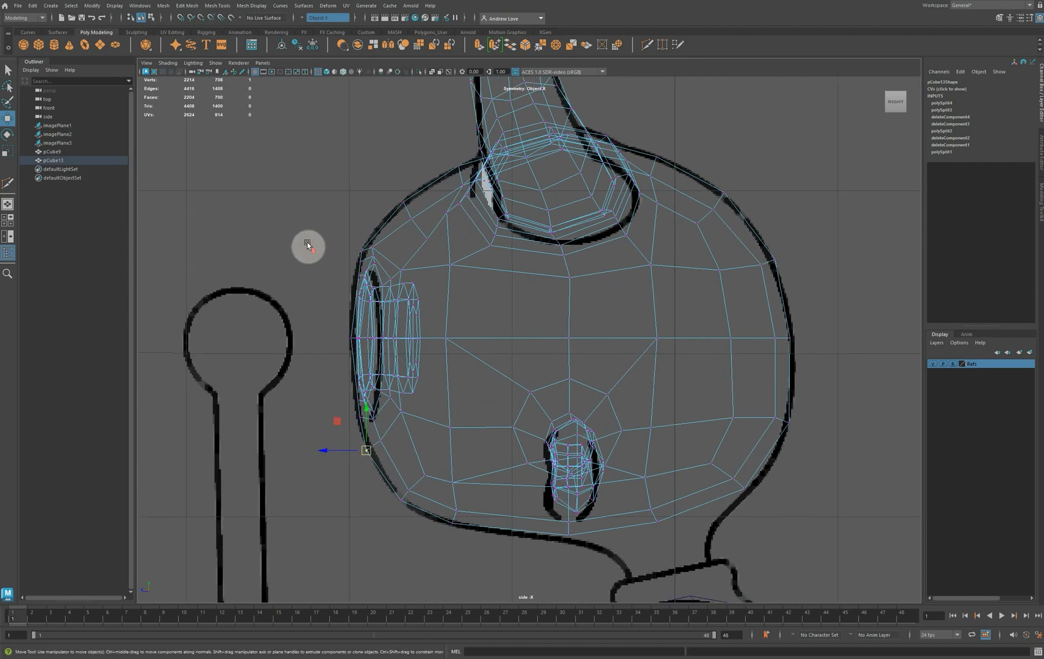
Slide the upper and lower centre-line vertices between the eyes downward along the reference face profile
{"action": "scroll", "coordinate": [382, 256], "scroll_direction": "up", "scroll_amount": 2}
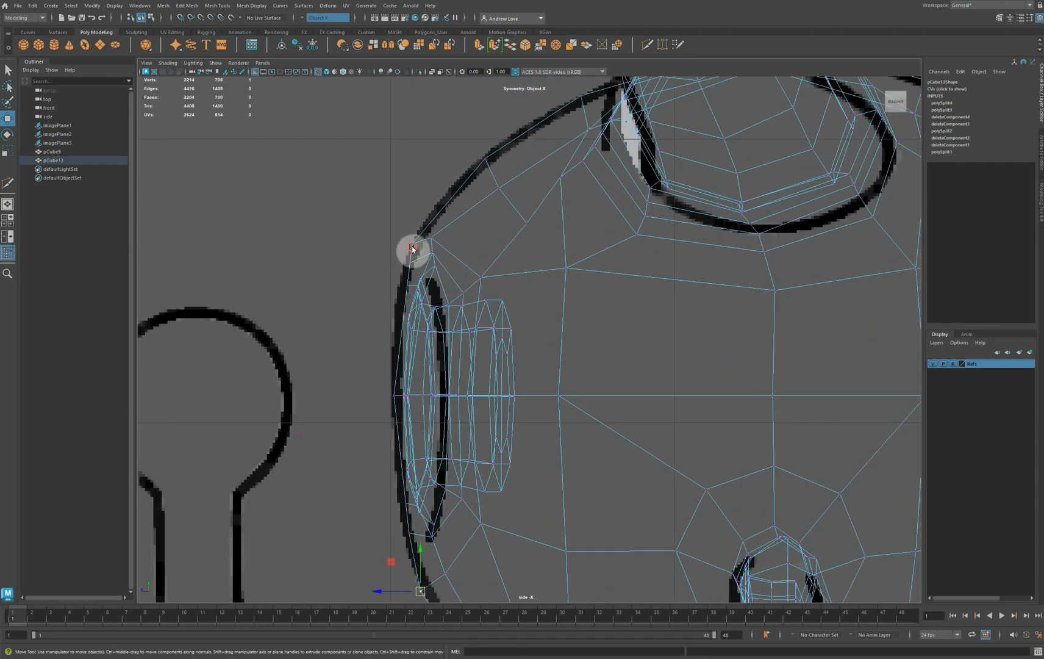
{"action": "left_click_drag", "start_coordinate": [412, 248], "coordinate": [405, 289]}
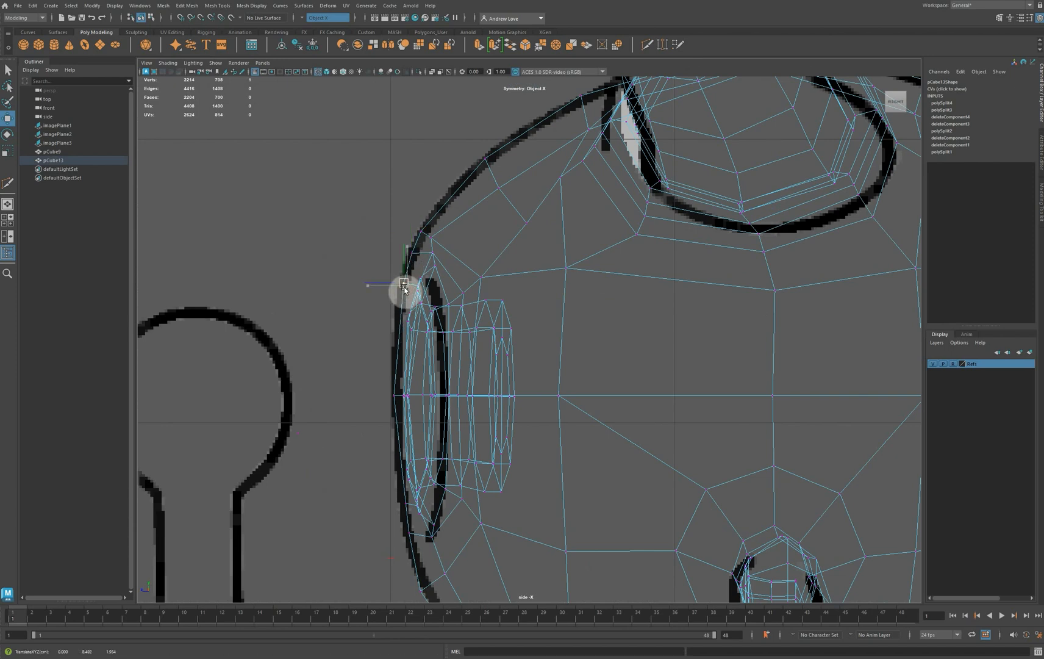
{"action": "left_click", "coordinate": [406, 509]}
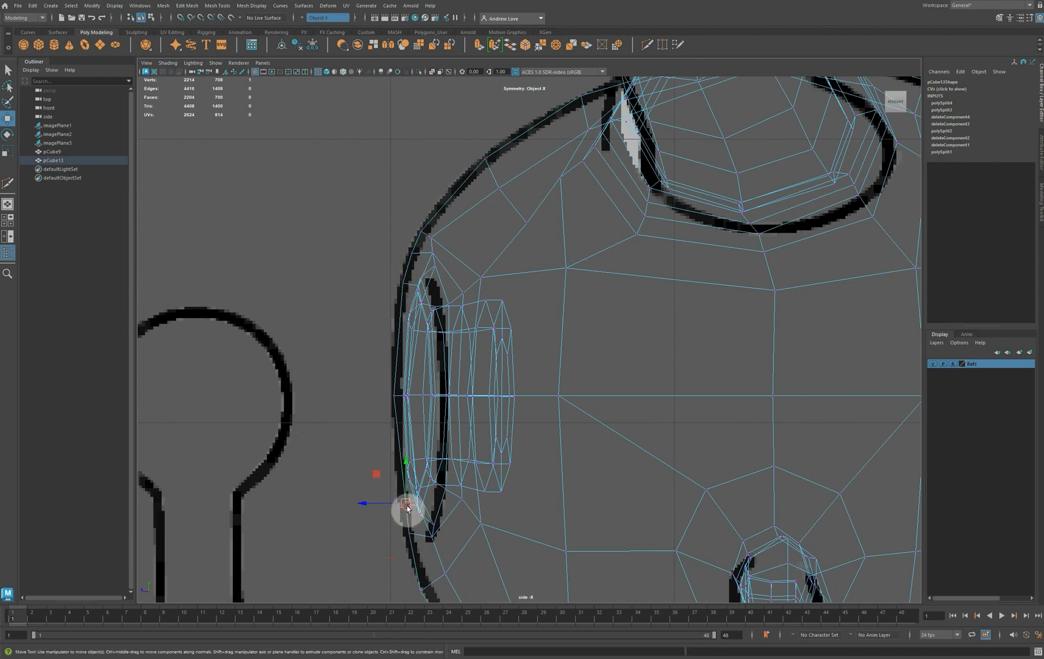
{"action": "left_click_drag", "start_coordinate": [406, 507], "coordinate": [411, 549]}
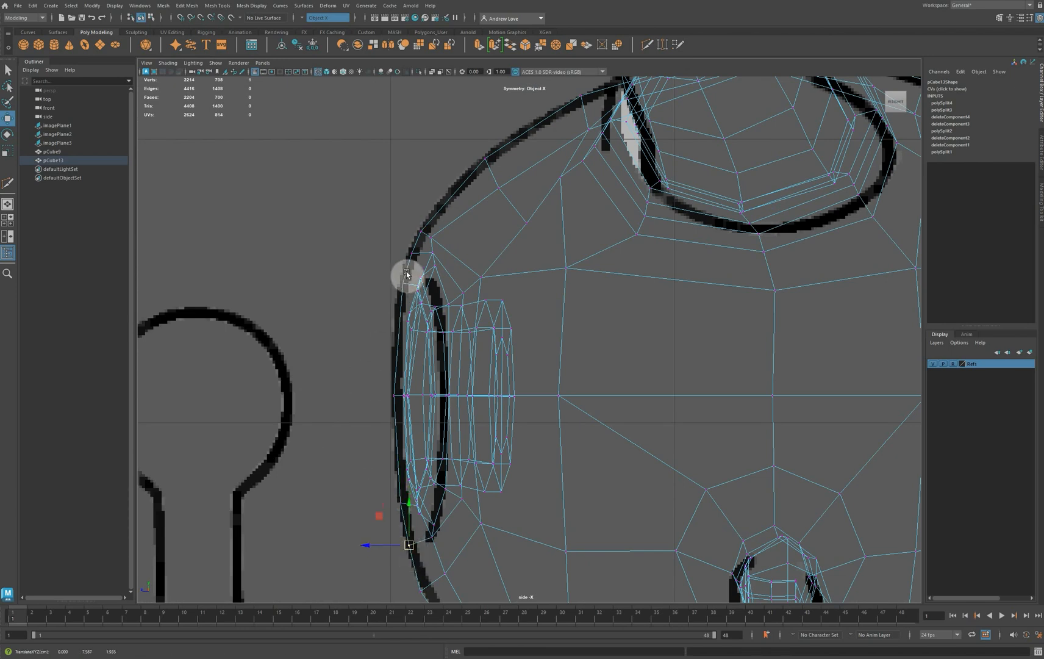
Shift the brow's vertex pair back and up, and move the brow's centre vertex down along the reference outline
{"action": "left_click", "coordinate": [431, 238]}
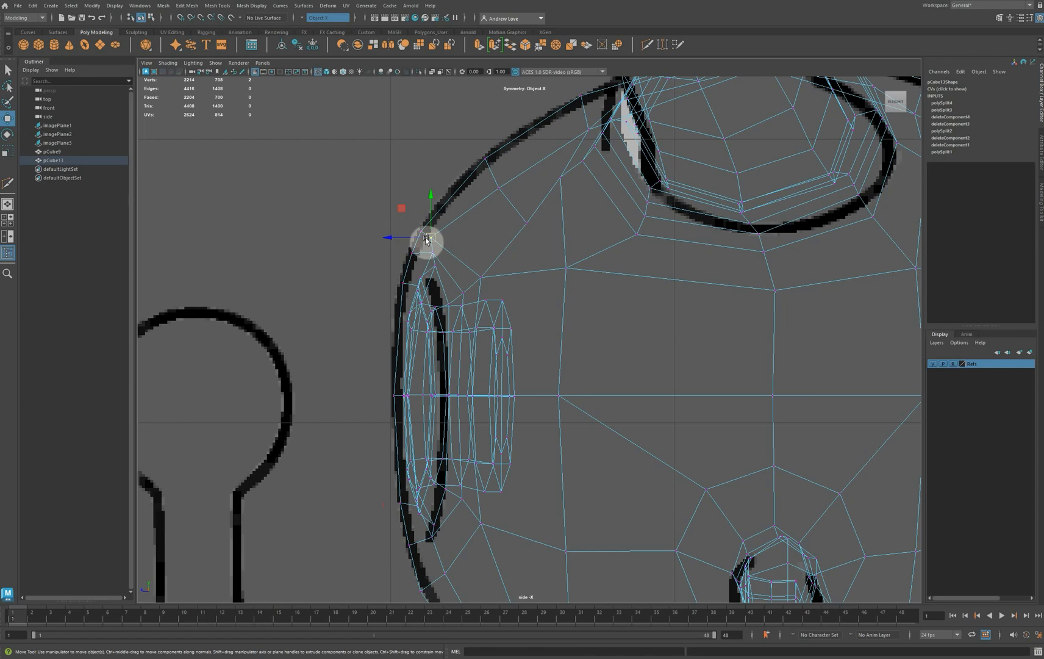
{"action": "left_click_drag", "start_coordinate": [426, 240], "coordinate": [442, 237]}
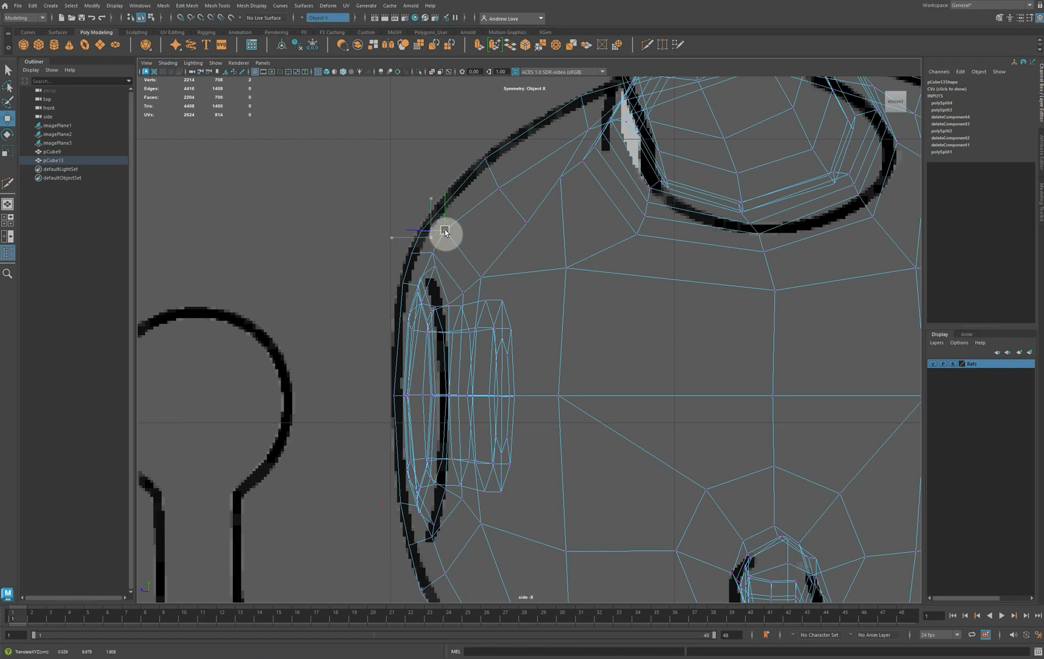
{"action": "left_click", "coordinate": [403, 215]}
{"action": "left_click", "coordinate": [418, 231]}
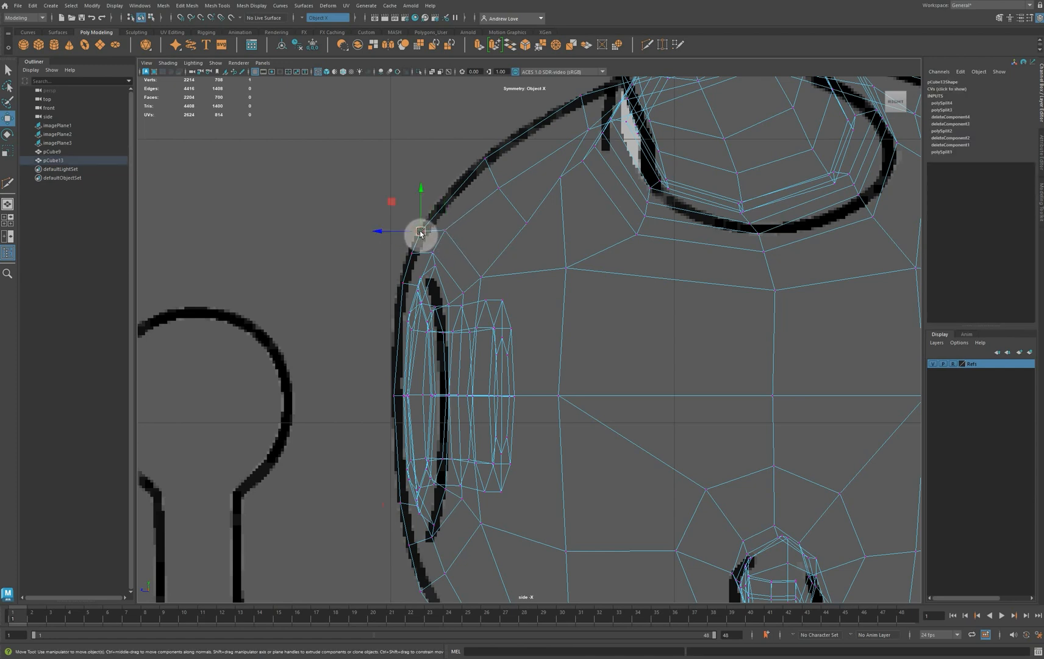
{"action": "left_click", "coordinate": [421, 230]}
{"action": "mouse_move", "coordinate": [425, 233]}
{"action": "left_mouse_down"}
{"action": "mouse_move", "coordinate": [429, 224]}
{"action": "mouse_move", "coordinate": [418, 250]}
{"action": "left_mouse_up"}
{"action": "left_click", "coordinate": [412, 254]}
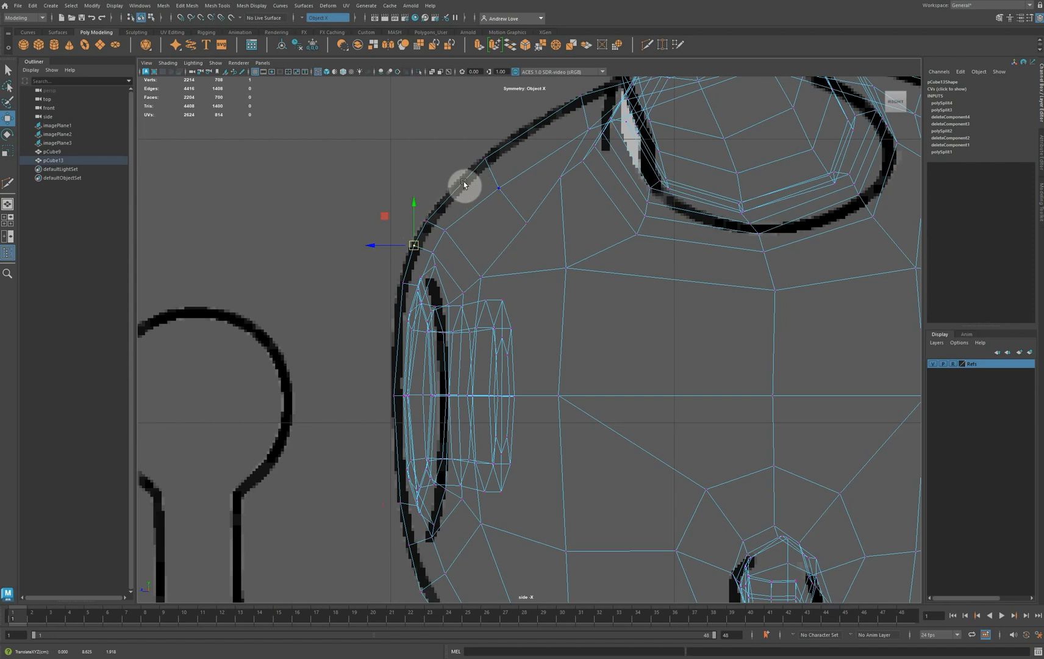
Nudge the lower centre vertex of the nose bridge down along the reference profile
{"action": "middle_click_drag", "start_coordinate": [352, 303], "coordinate": [361, 167], "text": "alt"}
{"action": "middle_click_drag", "start_coordinate": [370, 261], "coordinate": [371, 161], "text": "alt"}
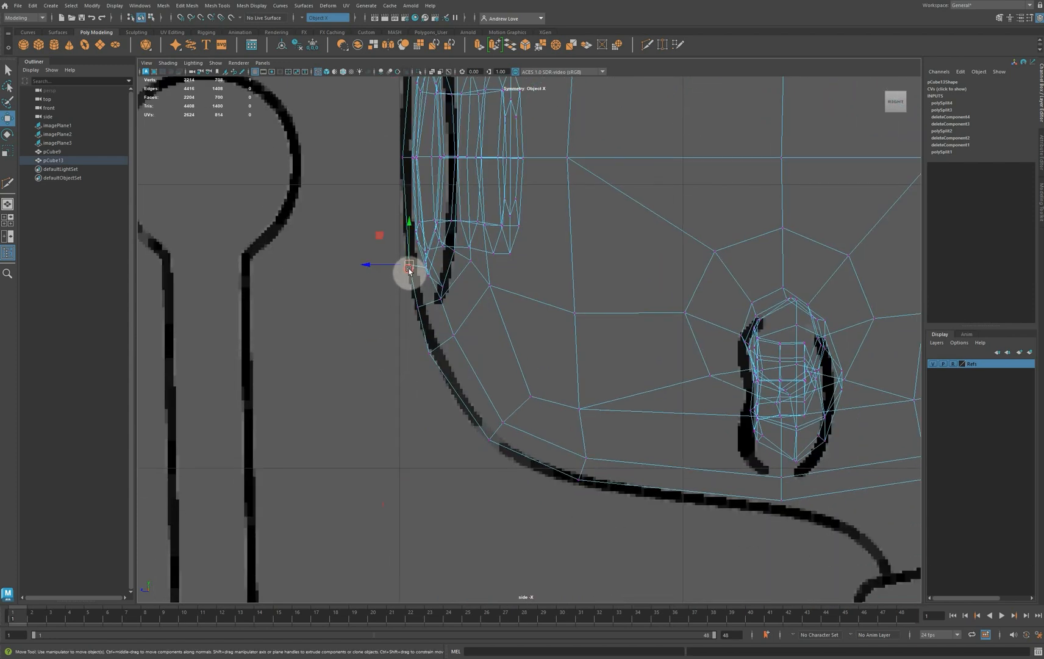
{"action": "left_click_drag", "start_coordinate": [409, 270], "coordinate": [411, 278]}
{"action": "middle_click_drag", "start_coordinate": [324, 201], "coordinate": [345, 319], "text": "alt"}
In the perspective view from beneath the head, adjust the depth of the vertex pair flanking the nose bridge at eye level
{"action": "key", "text": "space"}
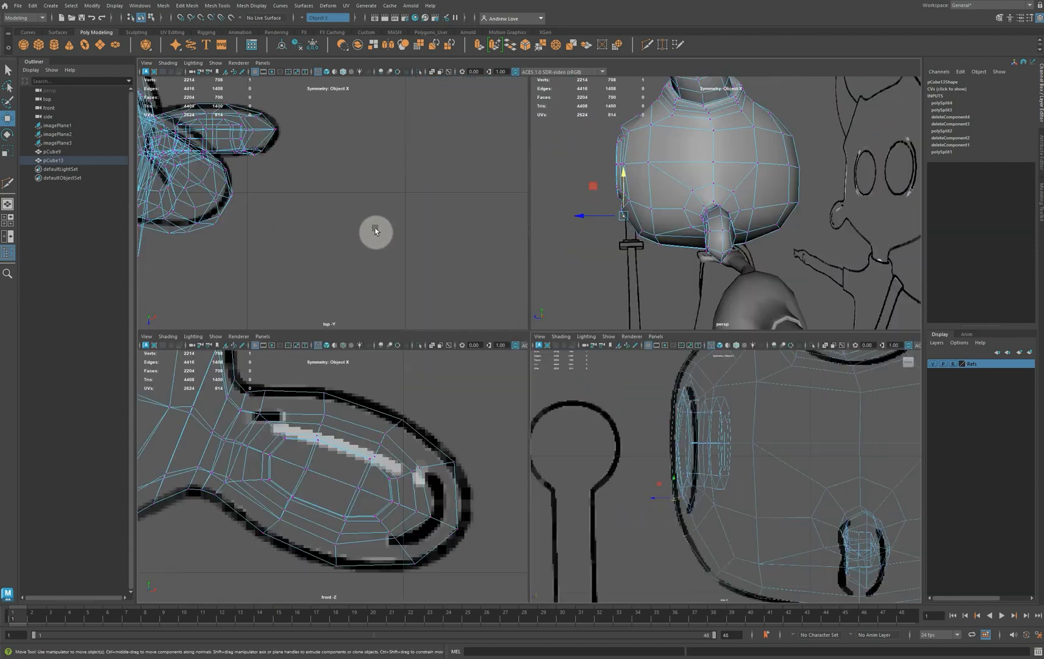
{"action": "key", "text": "space"}
{"action": "right_click_drag", "start_coordinate": [619, 385], "coordinate": [553, 381], "text": "alt"}
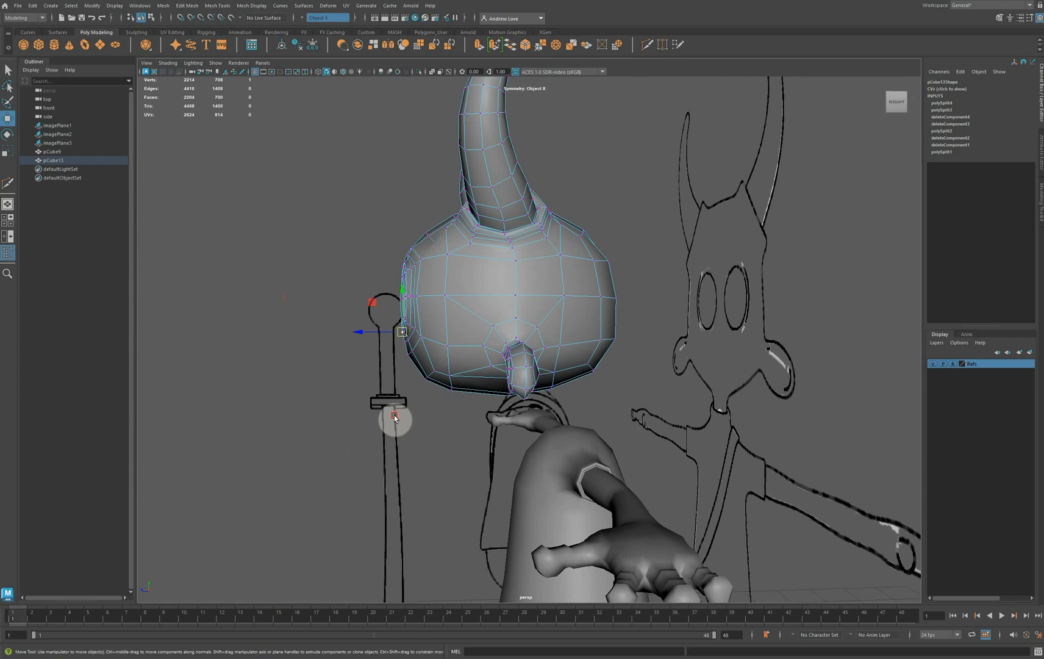
{"action": "left_click_drag", "start_coordinate": [395, 417], "coordinate": [464, 343], "text": "alt"}
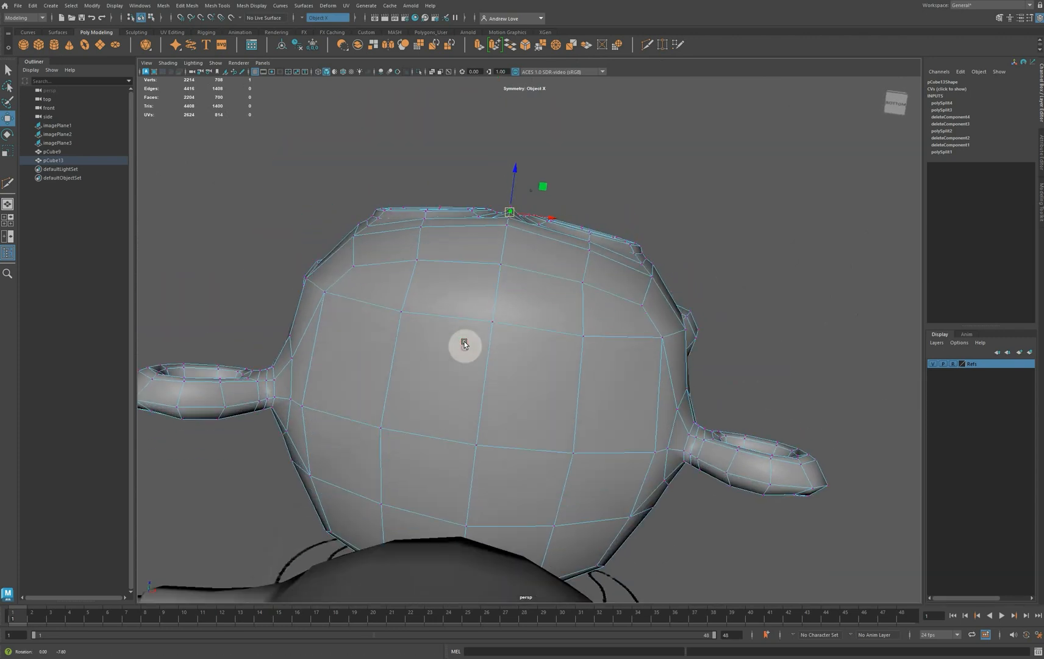
{"action": "middle_click_drag", "start_coordinate": [447, 261], "coordinate": [465, 354], "text": "alt"}
{"action": "scroll", "coordinate": [464, 353], "scroll_direction": "up", "scroll_amount": 4}
{"action": "scroll", "coordinate": [463, 354], "scroll_direction": "up", "scroll_amount": 4}
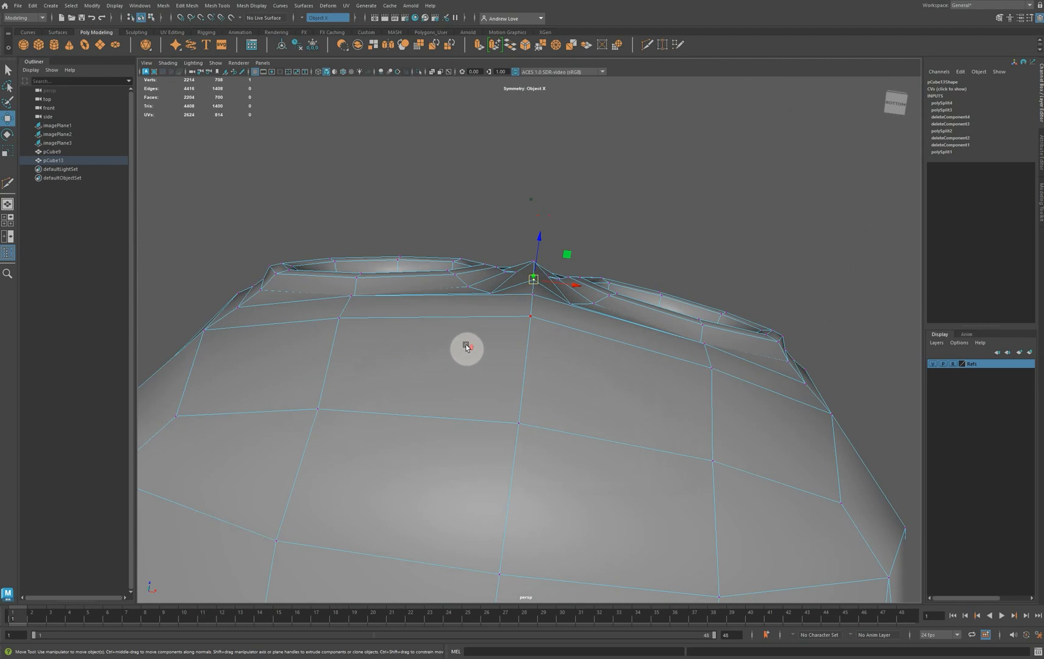
{"action": "left_click_drag", "start_coordinate": [465, 345], "coordinate": [462, 351], "text": "alt"}
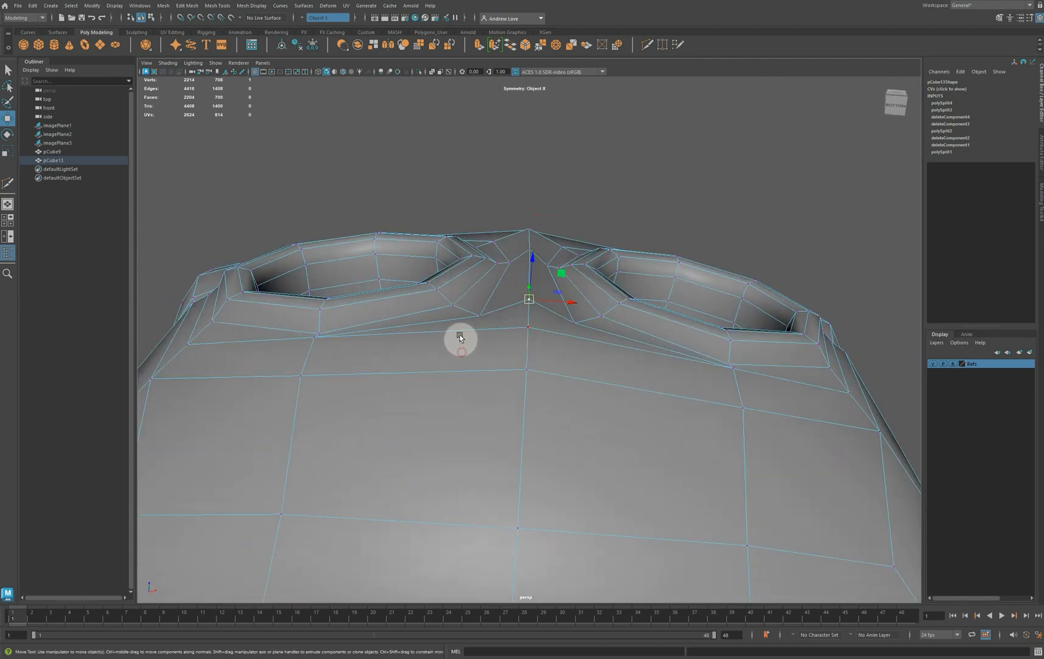
{"action": "left_click", "coordinate": [544, 189]}
{"action": "left_click", "coordinate": [547, 269]}
{"action": "left_click_drag", "start_coordinate": [548, 239], "coordinate": [560, 244]}
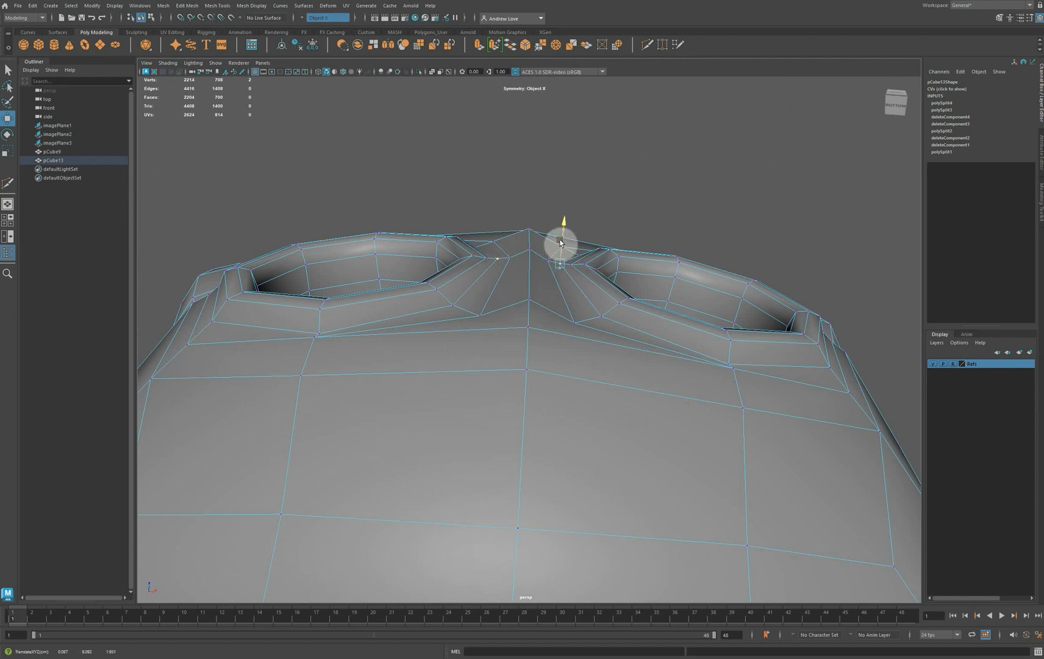
Adjust the depth of the nose bridge's eye-level centre vertex and the centre vertex above it
{"action": "left_click", "coordinate": [531, 263]}
{"action": "left_click_drag", "start_coordinate": [531, 263], "coordinate": [492, 235]}
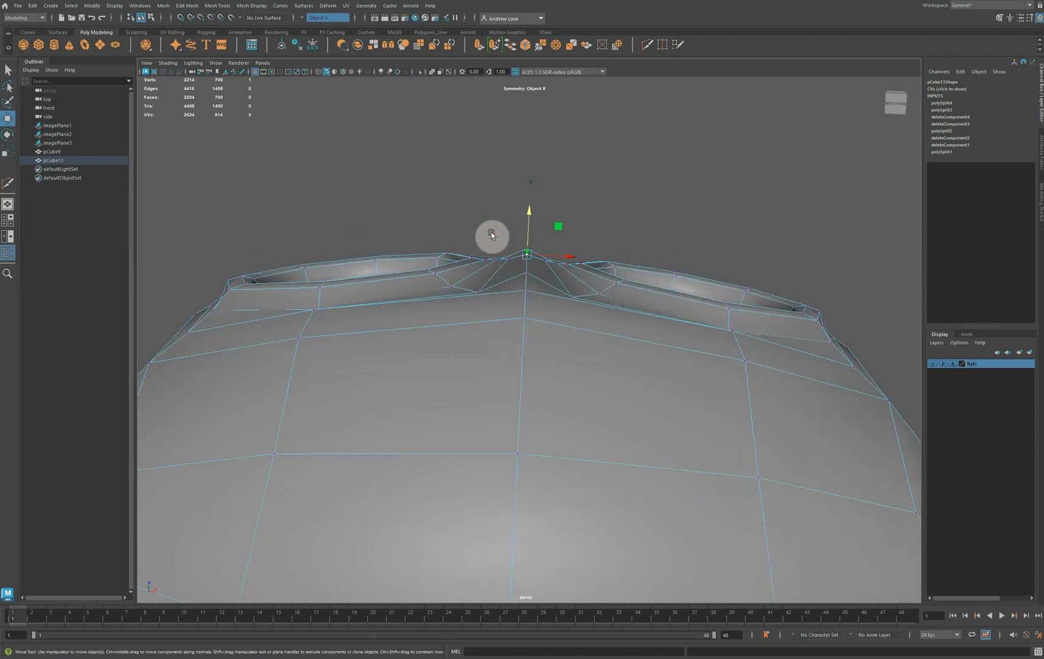
{"action": "left_click", "coordinate": [490, 218]}
{"action": "left_click", "coordinate": [528, 249]}
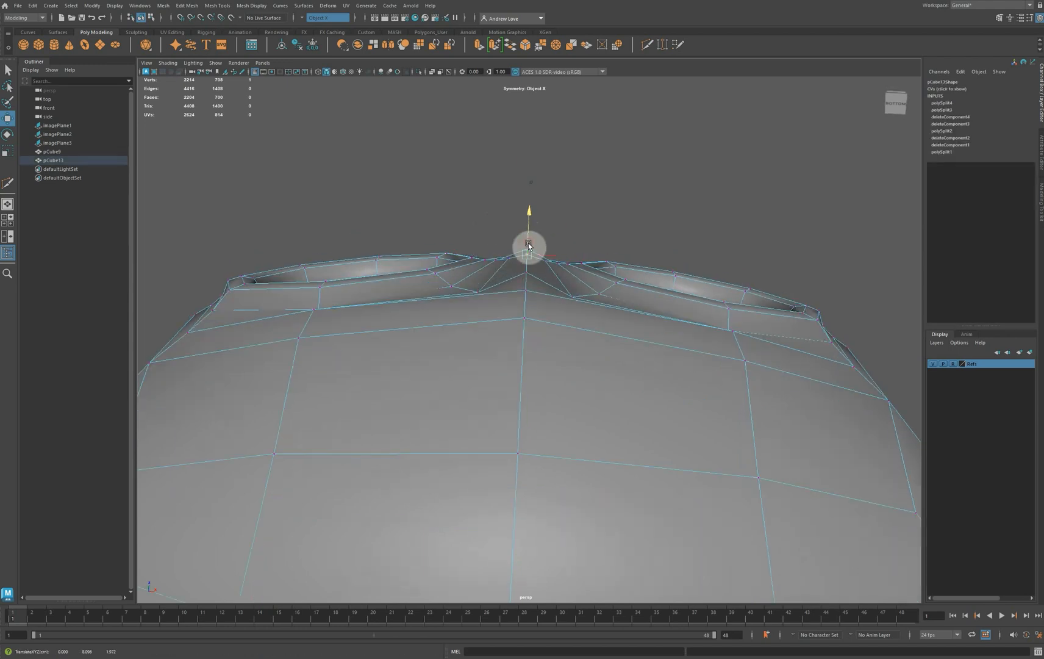
{"action": "left_click_drag", "start_coordinate": [511, 249], "coordinate": [498, 223], "text": "alt"}
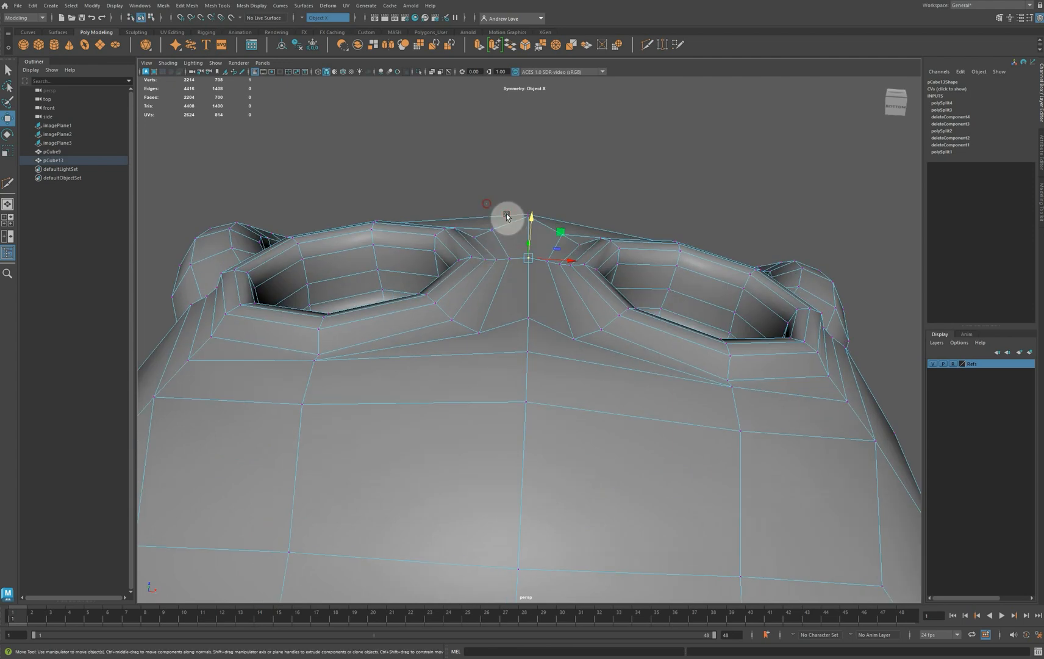
{"action": "left_click", "coordinate": [527, 224]}
{"action": "left_click", "coordinate": [526, 224]}
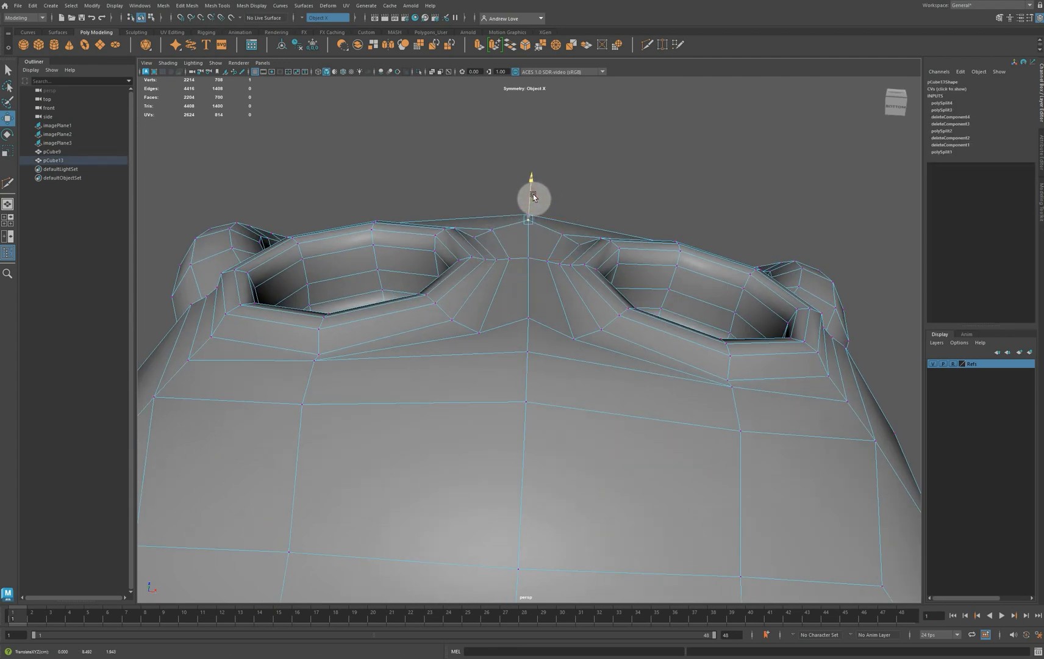
Adjust the depth of the vertex pairs at the eye loops' upper and lower inner corners
{"action": "left_click_drag", "start_coordinate": [607, 243], "coordinate": [581, 391], "text": "alt"}
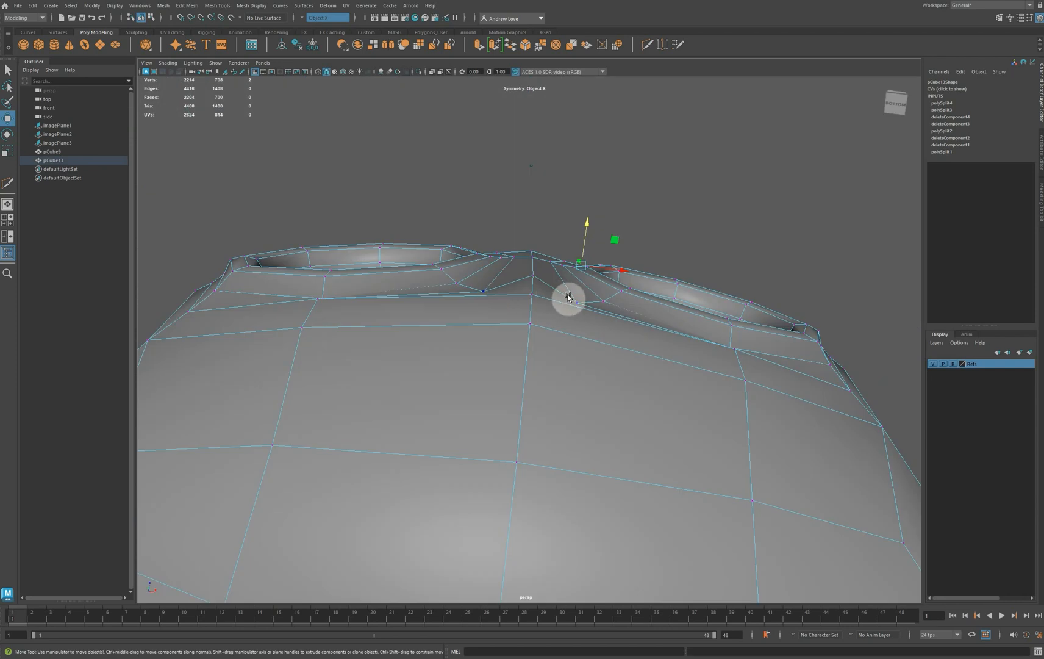
{"action": "left_click_drag", "start_coordinate": [583, 242], "coordinate": [608, 285]}
{"action": "left_click", "coordinate": [605, 299]}
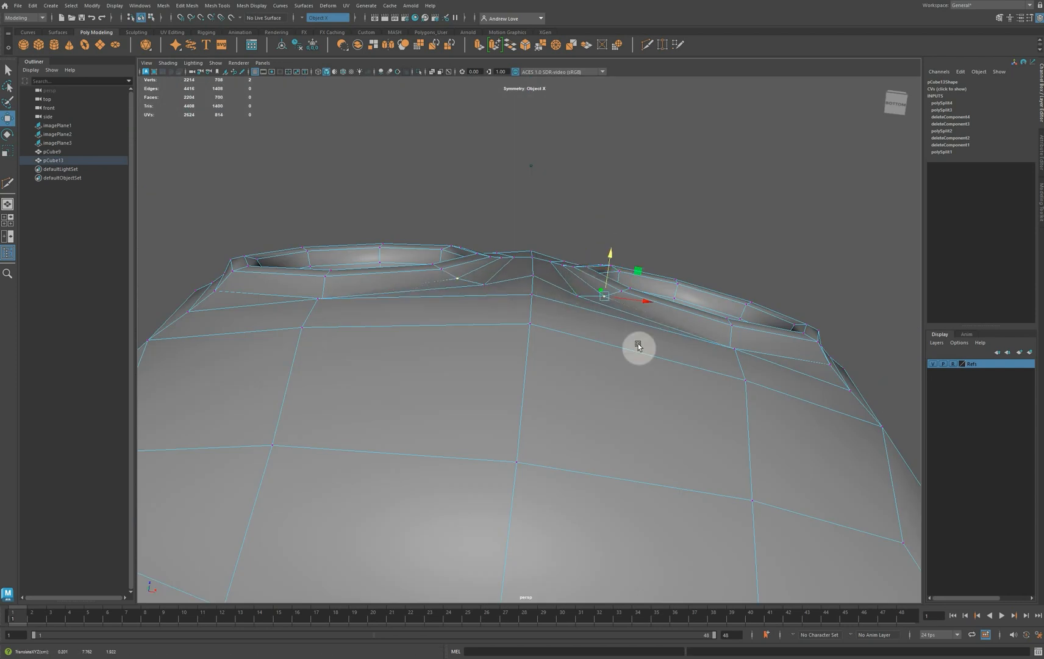
Reposition the forehead vertex pair above the eyes in depth and height to round out the brow
{"action": "left_click_drag", "start_coordinate": [637, 346], "coordinate": [535, 488], "text": "alt"}
{"action": "left_click_drag", "start_coordinate": [489, 162], "coordinate": [577, 243], "text": "alt"}
{"action": "left_click_drag", "start_coordinate": [576, 340], "coordinate": [738, 358], "text": "alt"}
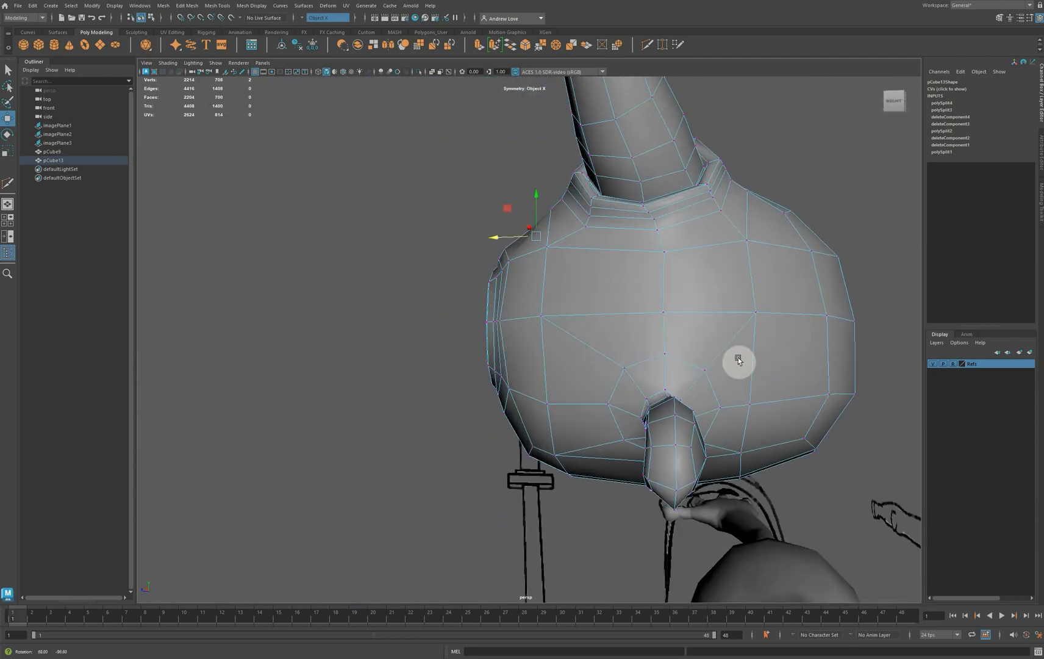
{"action": "left_click_drag", "start_coordinate": [538, 240], "coordinate": [461, 256]}
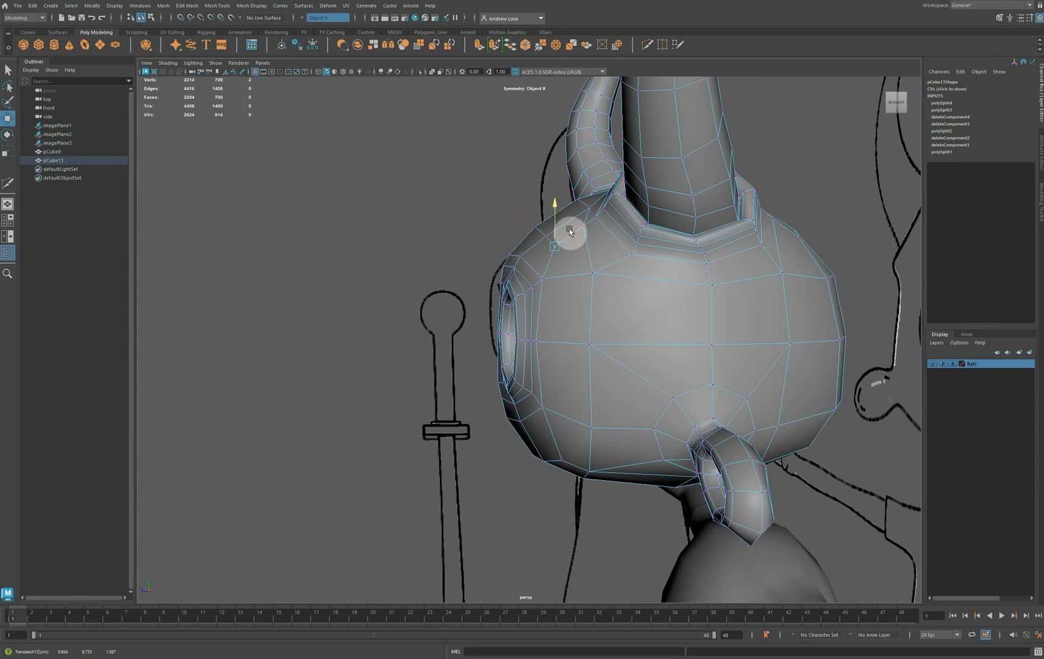
{"action": "left_click_drag", "start_coordinate": [617, 281], "coordinate": [656, 261], "text": "alt"}
{"action": "right_click_drag", "start_coordinate": [667, 255], "coordinate": [694, 243]}
Preview the head smoothed in object mode, examine the face, ears and horns from several angles, and select the head
{"action": "left_click", "coordinate": [289, 240]}
{"action": "scroll", "coordinate": [412, 303], "scroll_direction": "down", "scroll_amount": 4}
{"action": "scroll", "coordinate": [409, 299], "scroll_direction": "down", "scroll_amount": 3}
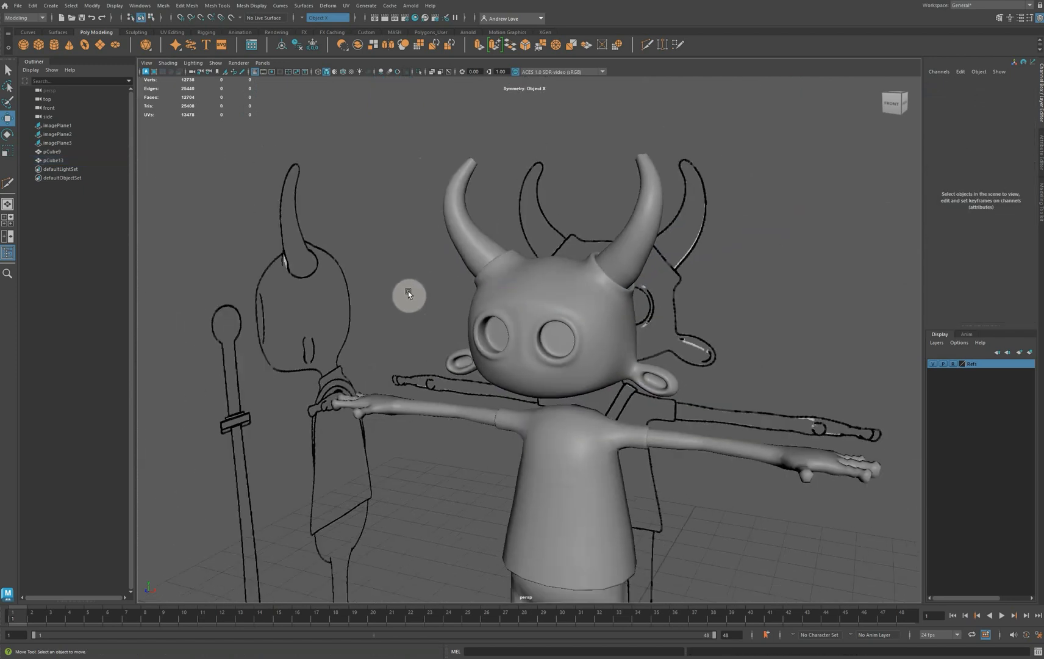
{"action": "left_click_drag", "start_coordinate": [333, 319], "coordinate": [343, 307], "text": "alt"}
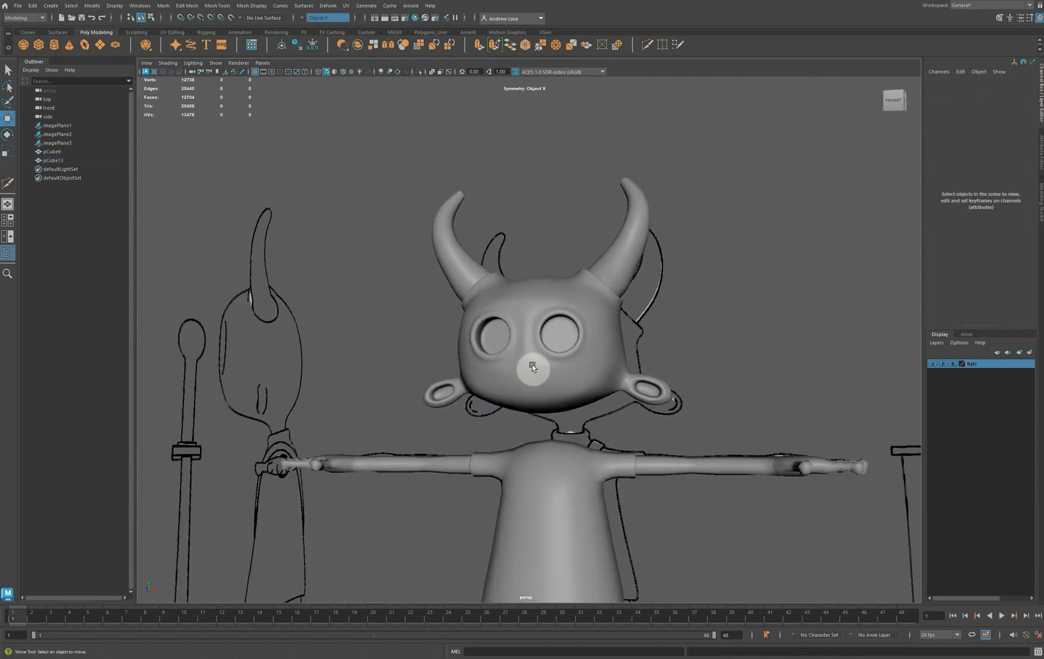
{"action": "left_click_drag", "start_coordinate": [533, 379], "coordinate": [508, 374], "text": "alt"}
{"action": "left_click", "coordinate": [349, 236]}
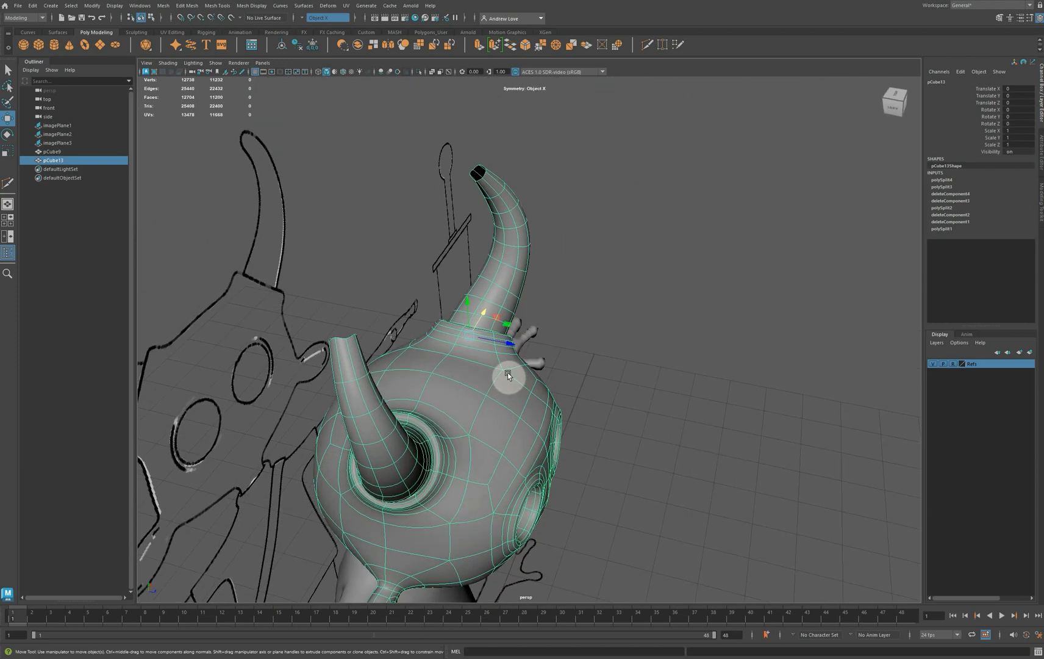
Fill the open border holes at both horn tips and display the head unsmoothed
{"action": "scroll", "coordinate": [401, 176], "scroll_direction": "up", "scroll_amount": 4}
{"action": "left_click_drag", "start_coordinate": [414, 150], "coordinate": [531, 288], "text": "alt"}
{"action": "right_click_drag", "start_coordinate": [534, 287], "coordinate": [537, 263]}
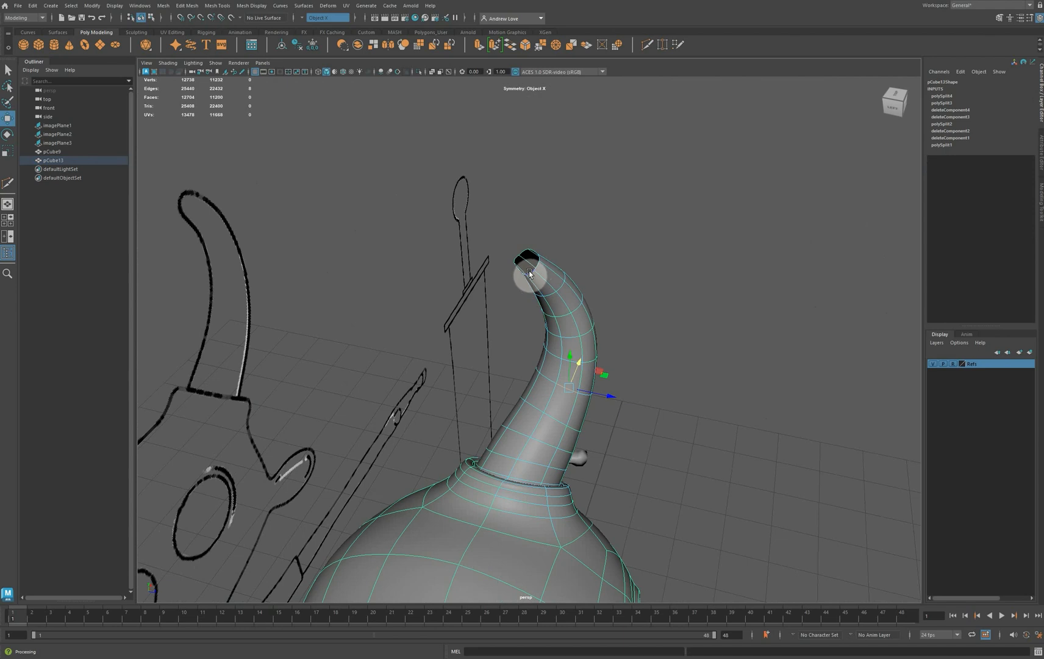
{"action": "double_click", "coordinate": [531, 273]}
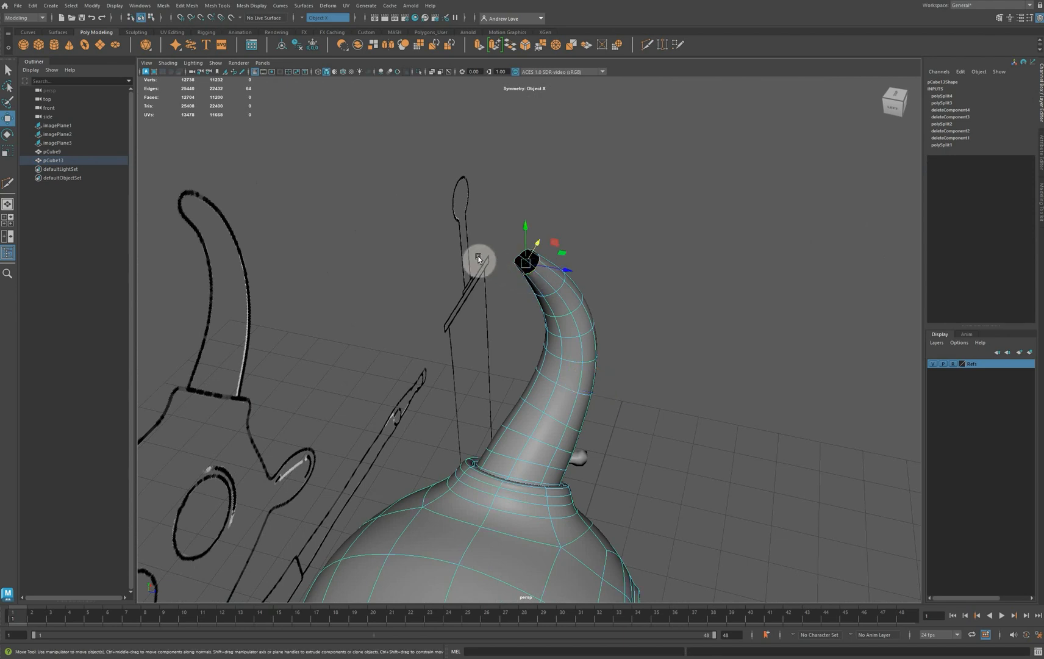
{"action": "left_click", "coordinate": [163, 5]}
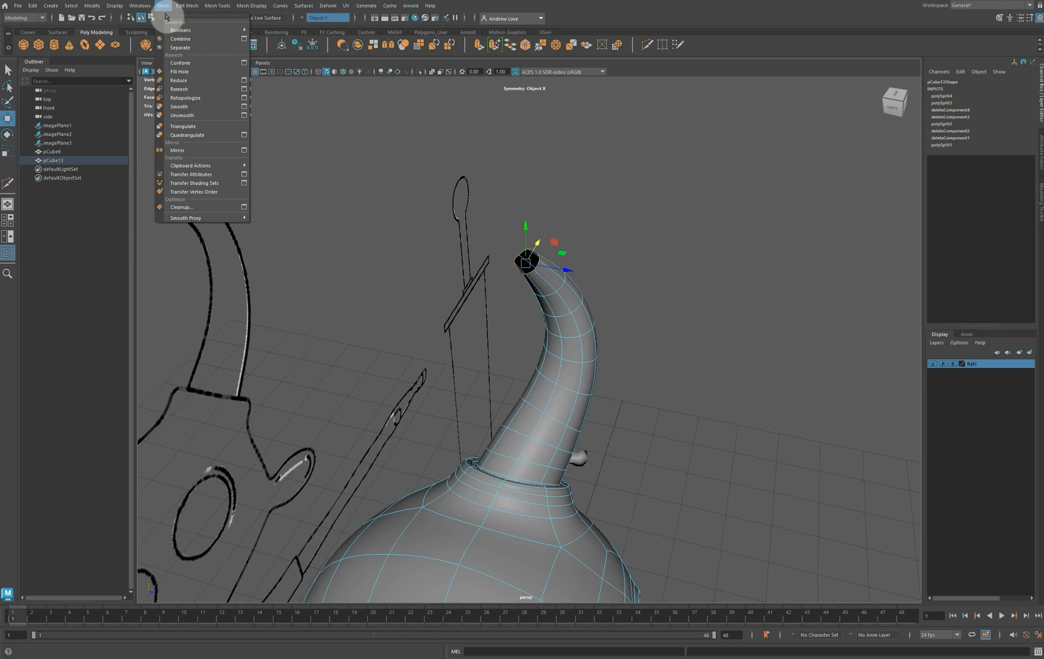
{"action": "left_click", "coordinate": [211, 72]}
{"action": "scroll", "coordinate": [363, 178], "scroll_direction": "up", "scroll_amount": 3}
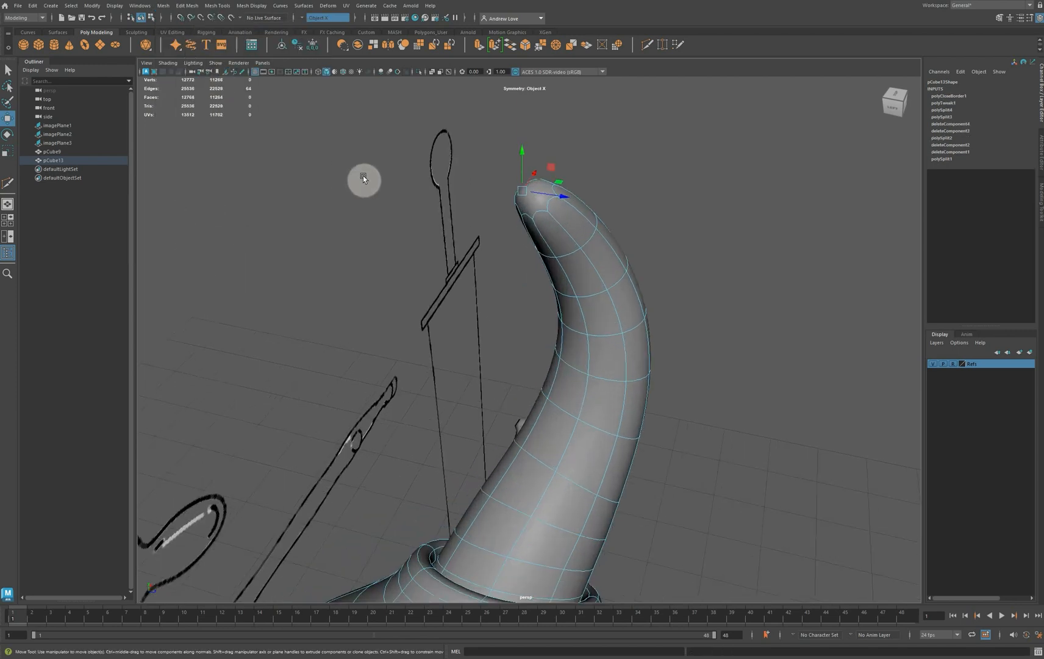
{"action": "key", "text": "1"}
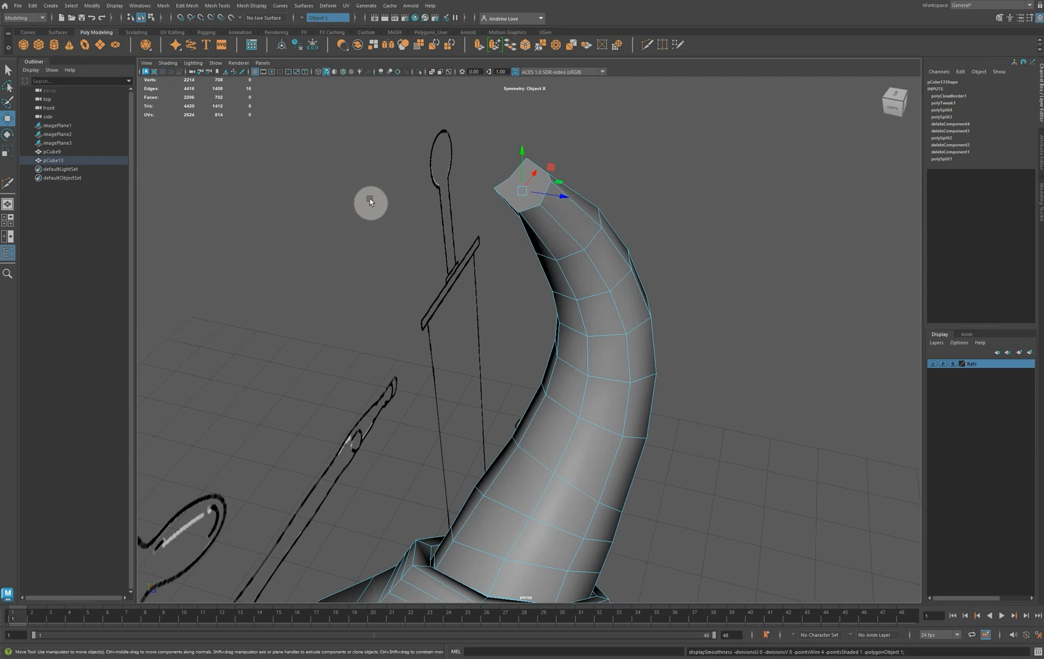
Examine the filled horn-tip cap and its bordering edges from behind and from above
{"action": "left_click_drag", "start_coordinate": [366, 202], "coordinate": [421, 156], "text": "alt"}
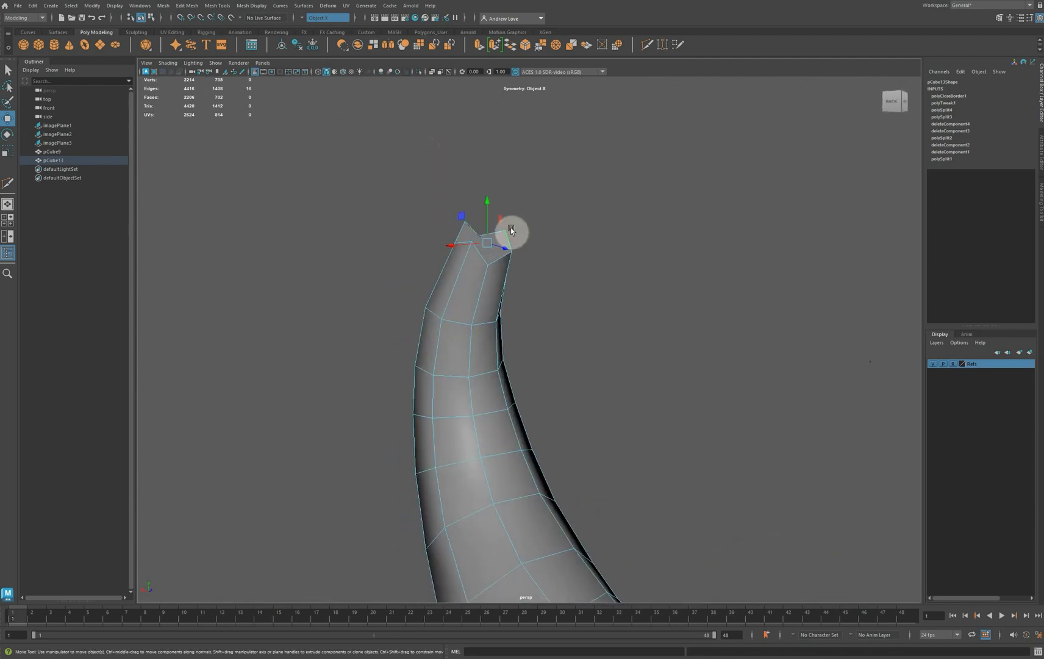
{"action": "right_click_drag", "start_coordinate": [498, 240], "coordinate": [493, 235]}
{"action": "left_click", "coordinate": [492, 233]}
{"action": "left_click", "coordinate": [407, 229]}
{"action": "left_click", "coordinate": [490, 230]}
{"action": "left_click_drag", "start_coordinate": [377, 272], "coordinate": [447, 331], "text": "alt"}
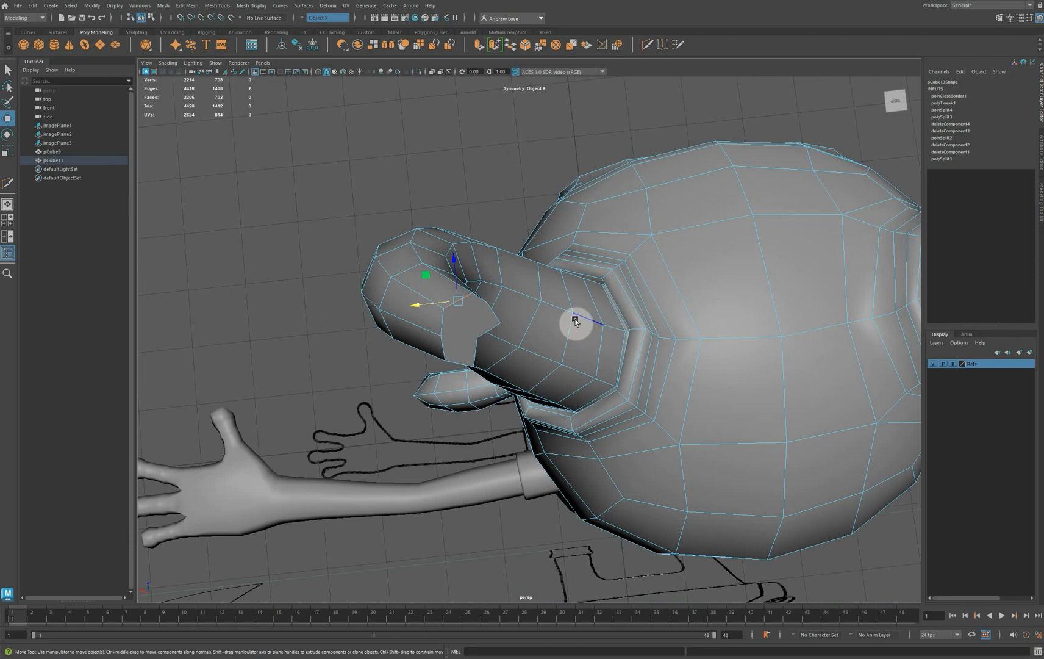
{"action": "right_click_drag", "start_coordinate": [577, 319], "coordinate": [576, 297]}
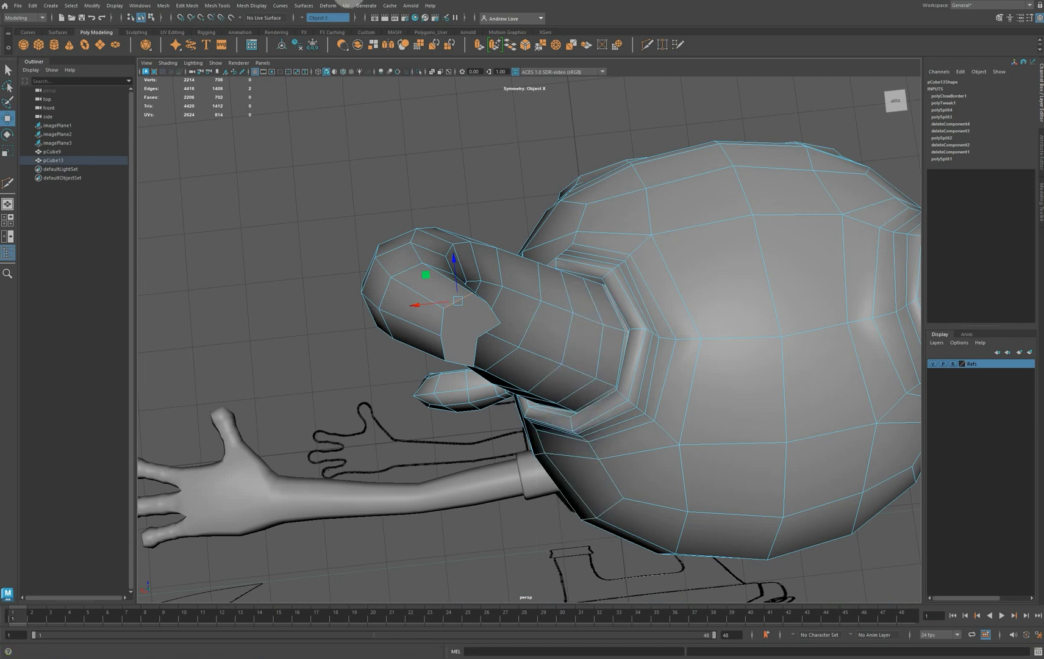
Turn symmetry off and trace the edge flow between the head and the horn tip's corners
{"action": "left_click", "coordinate": [302, 20]}
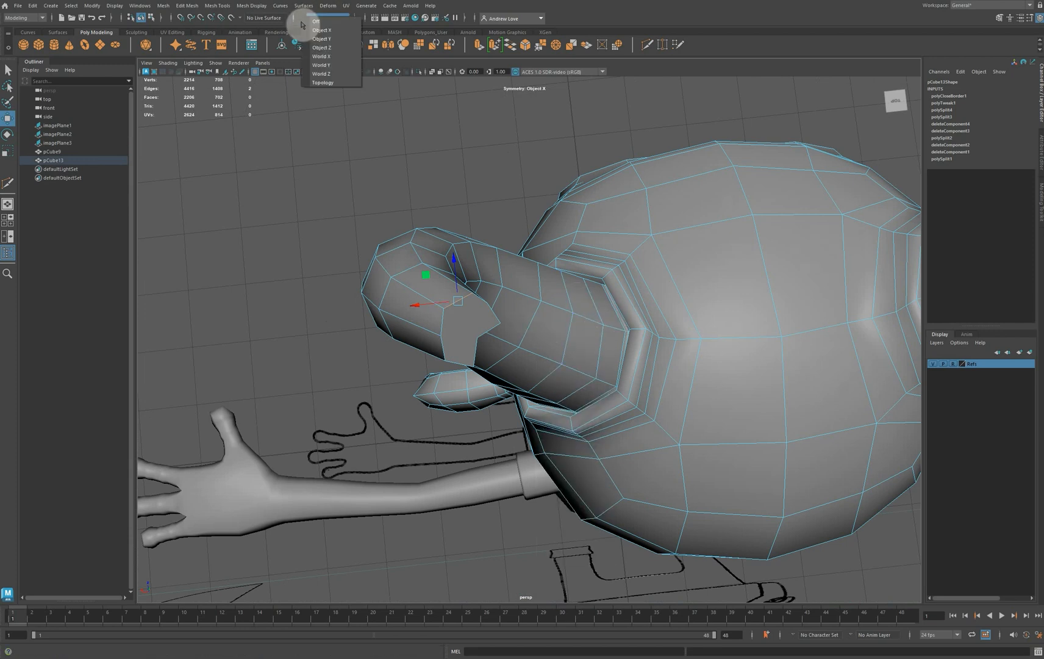
{"action": "left_click", "coordinate": [314, 21]}
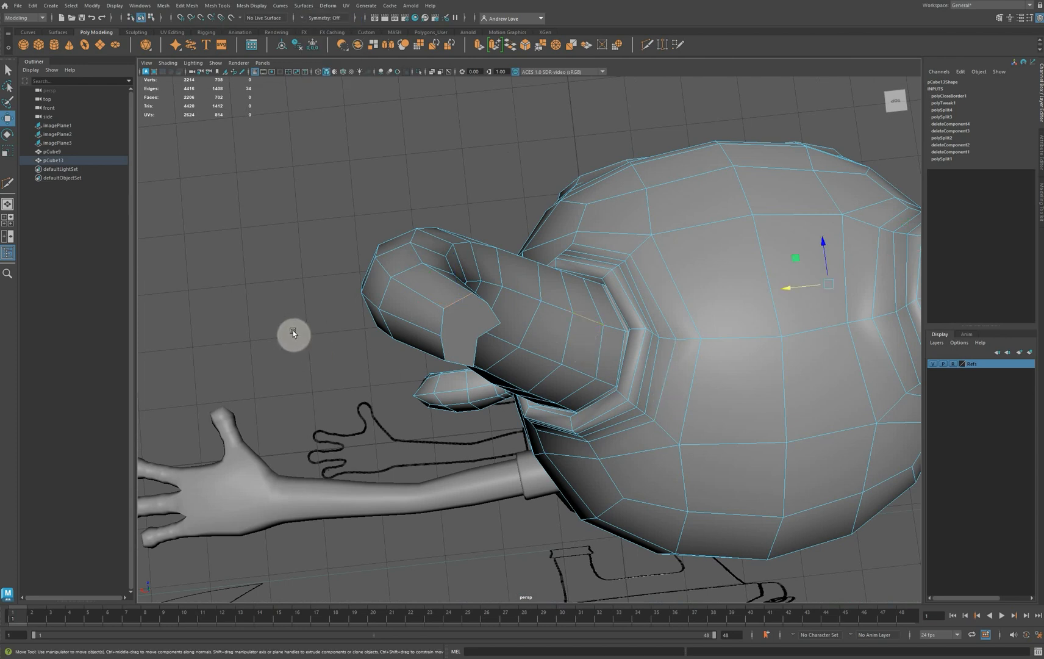
{"action": "left_click_drag", "start_coordinate": [293, 331], "coordinate": [410, 292], "text": "alt"}
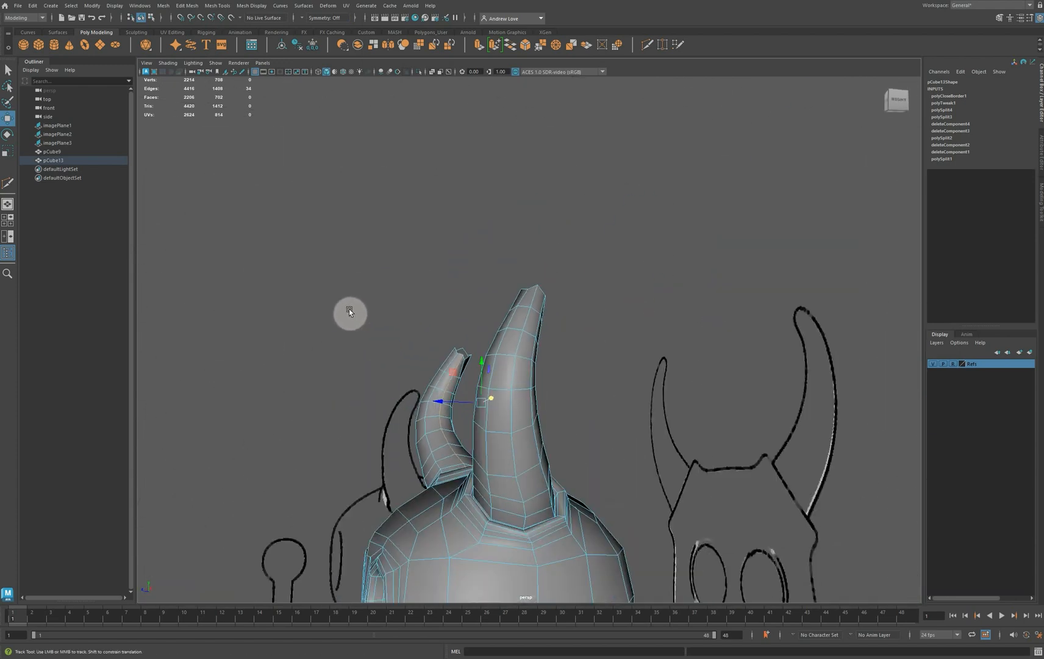
{"action": "middle_click_drag", "start_coordinate": [349, 312], "coordinate": [328, 256], "text": "alt"}
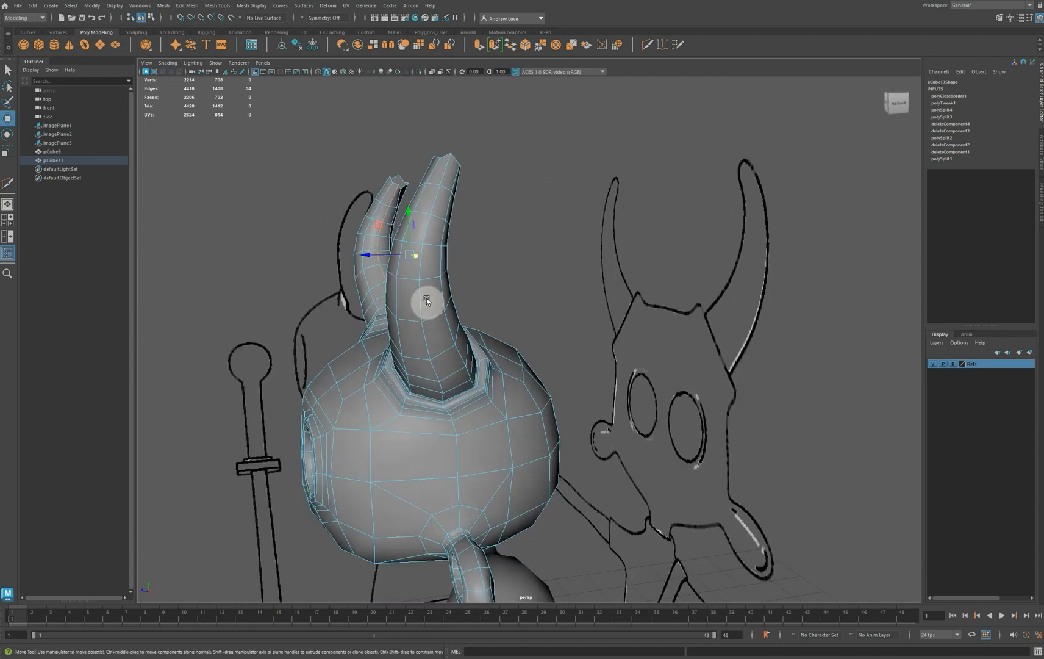
{"action": "left_click_drag", "start_coordinate": [427, 300], "coordinate": [381, 304], "text": "alt"}
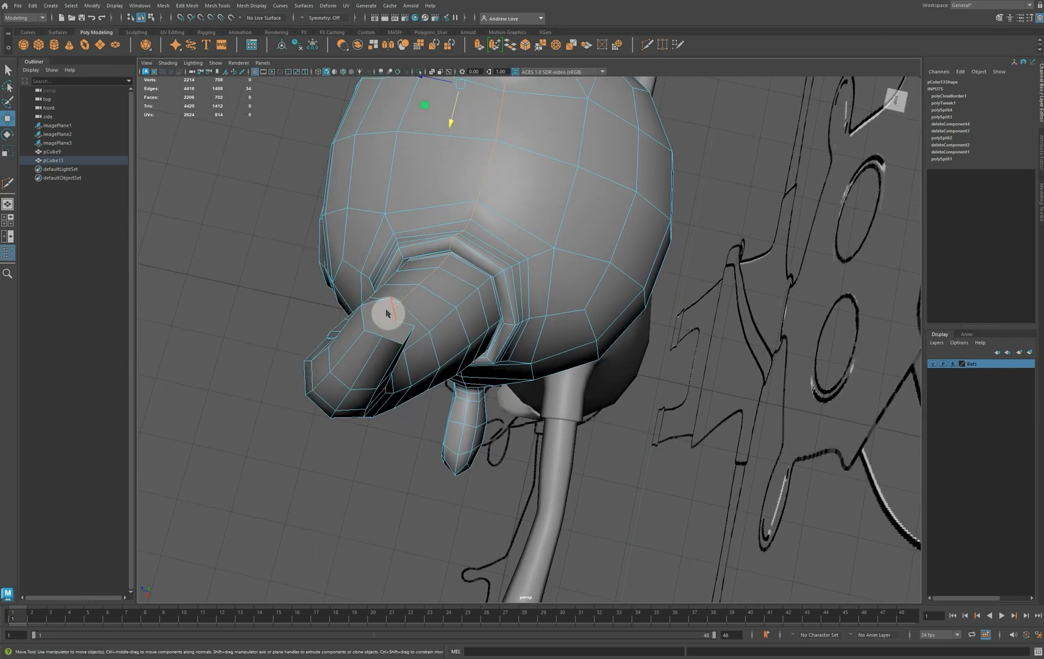
{"action": "right_click_drag", "start_coordinate": [387, 311], "coordinate": [429, 298]}
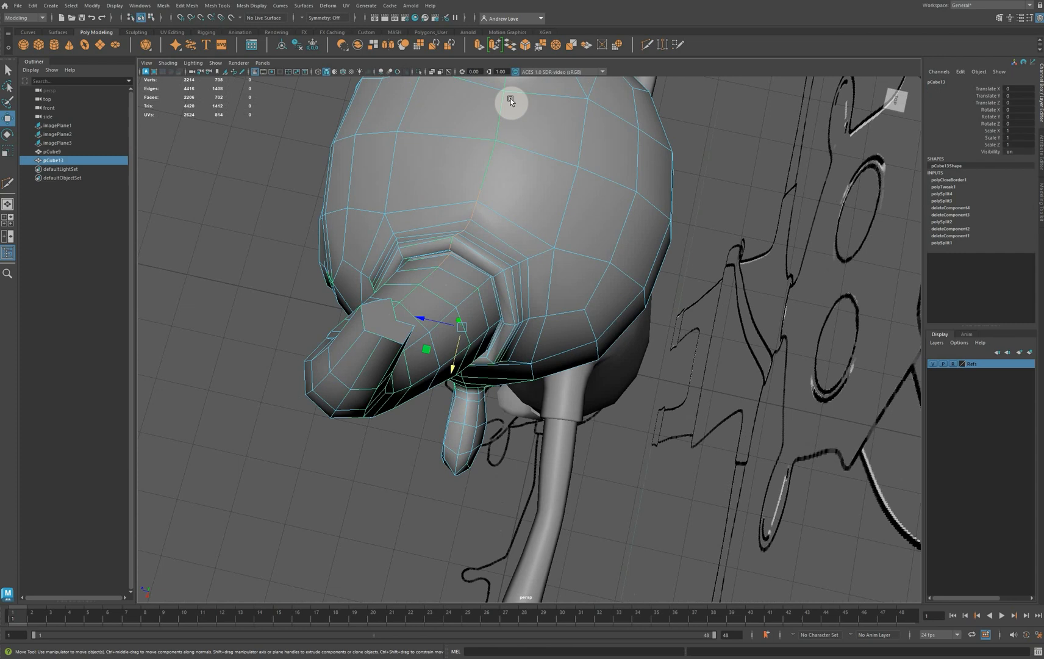
Try to cut crossing edges between opposite corners of the horn-tip cap with symmetry off
{"action": "left_click", "coordinate": [585, 47]}
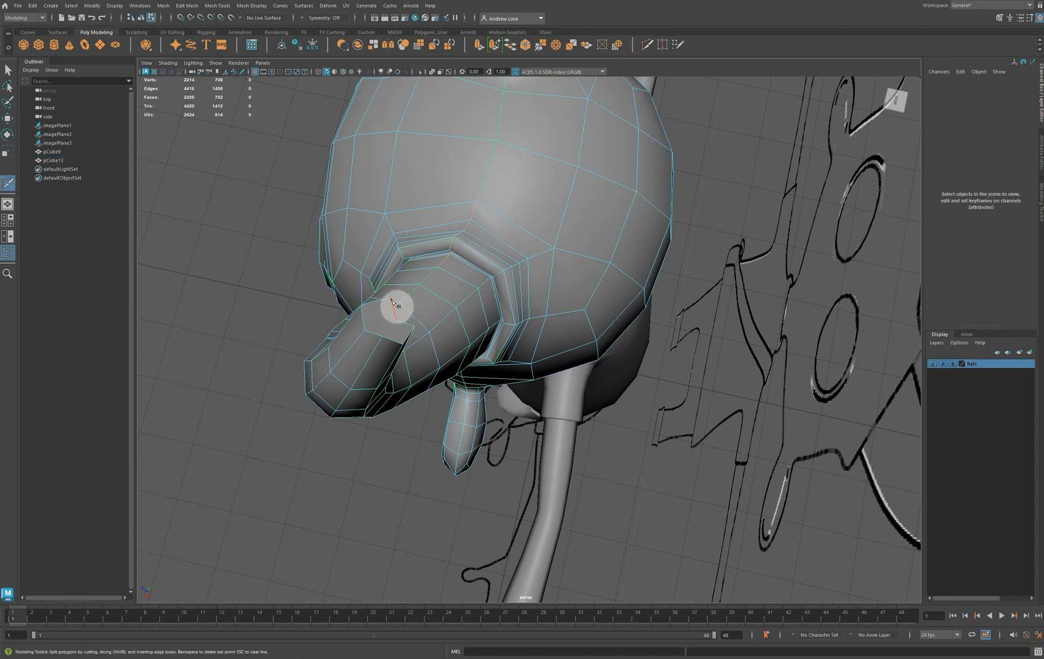
{"action": "left_click", "coordinate": [389, 307]}
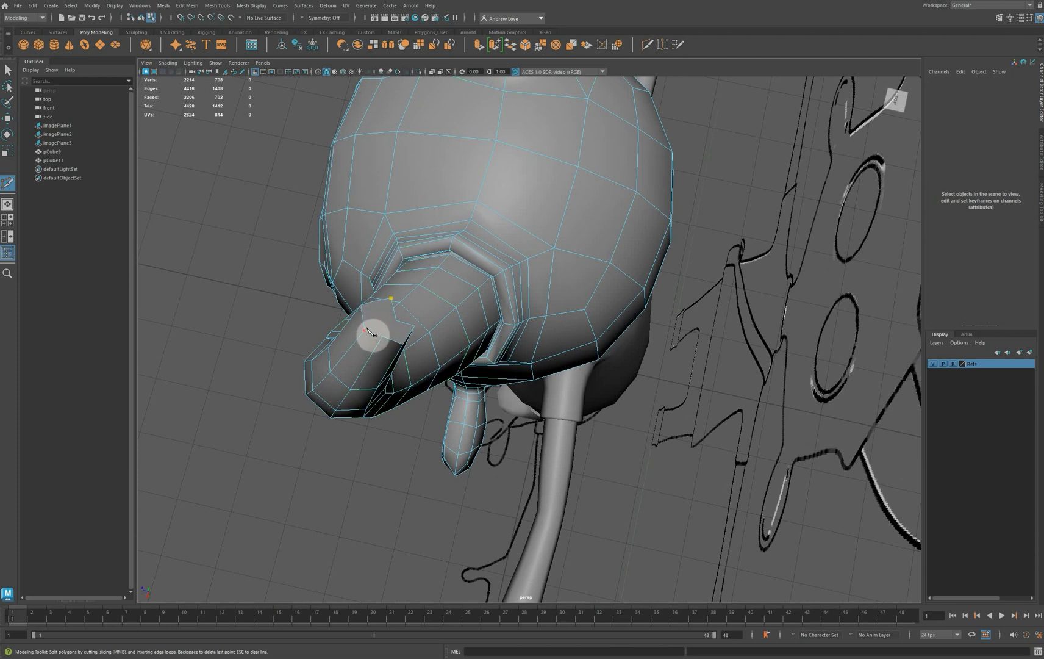
{"action": "left_click", "coordinate": [366, 329]}
{"action": "left_click_drag", "start_coordinate": [225, 346], "coordinate": [383, 299], "text": "alt"}
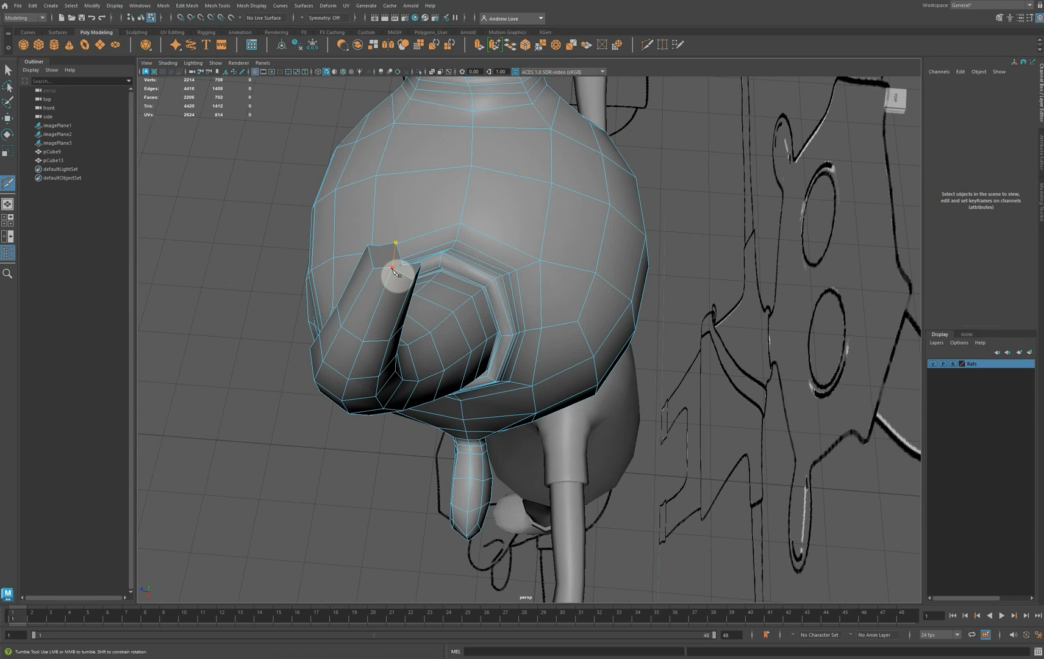
{"action": "left_click", "coordinate": [392, 268]}
{"action": "right_click", "coordinate": [393, 268]}
{"action": "left_click_drag", "start_coordinate": [255, 289], "coordinate": [256, 256], "text": "alt"}
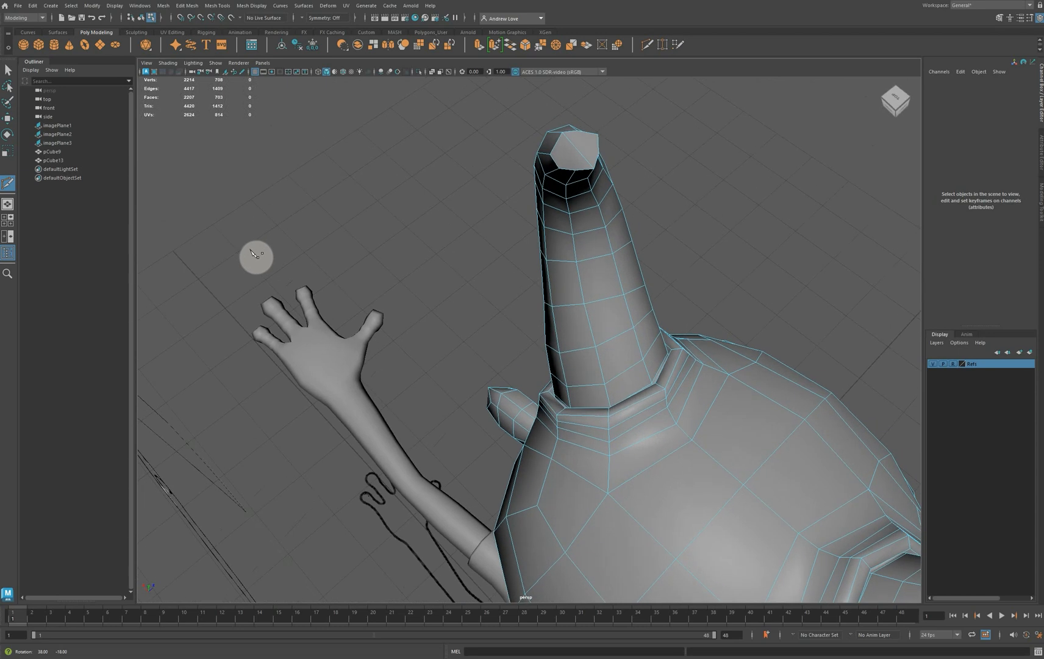
{"action": "left_click", "coordinate": [598, 134]}
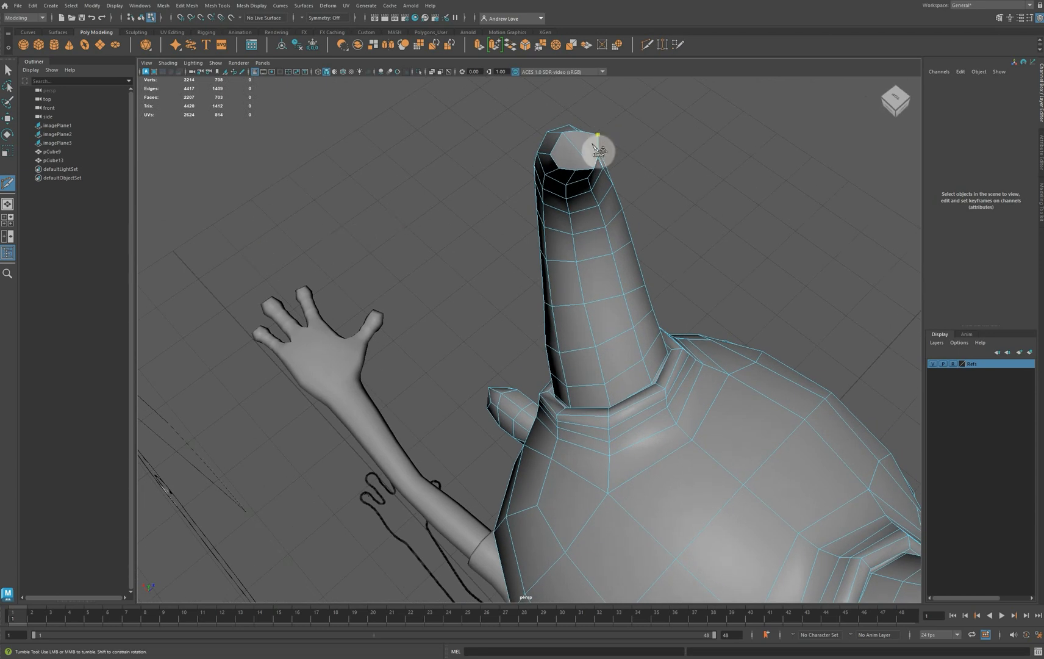
{"action": "left_click", "coordinate": [560, 169]}
{"action": "key", "text": "Return"}
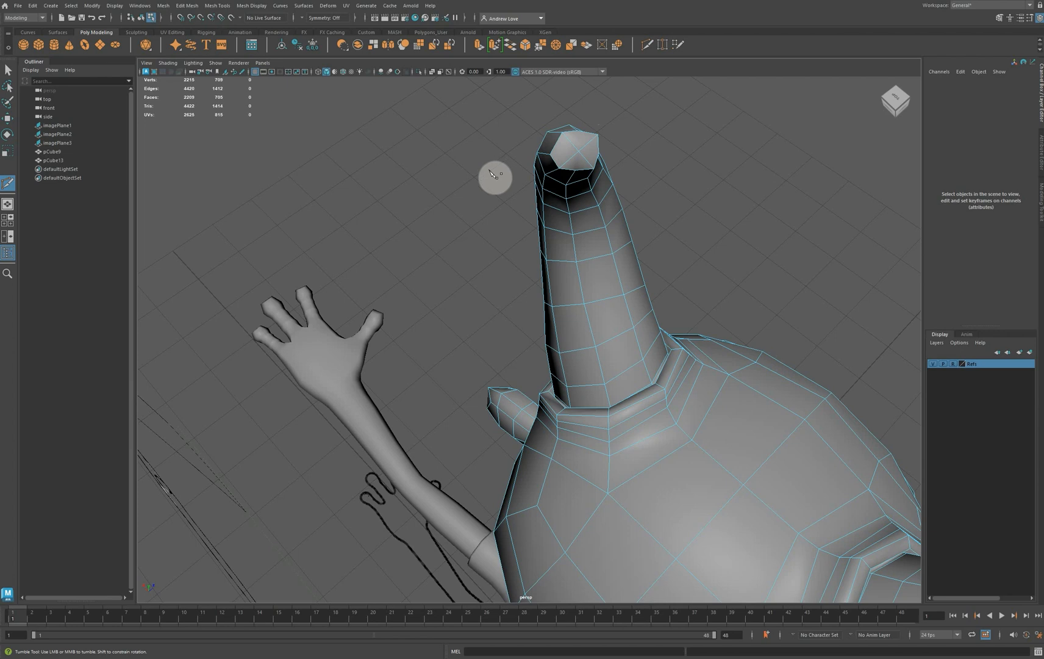
{"action": "right_click_drag", "start_coordinate": [495, 176], "coordinate": [485, 189], "text": "alt"}
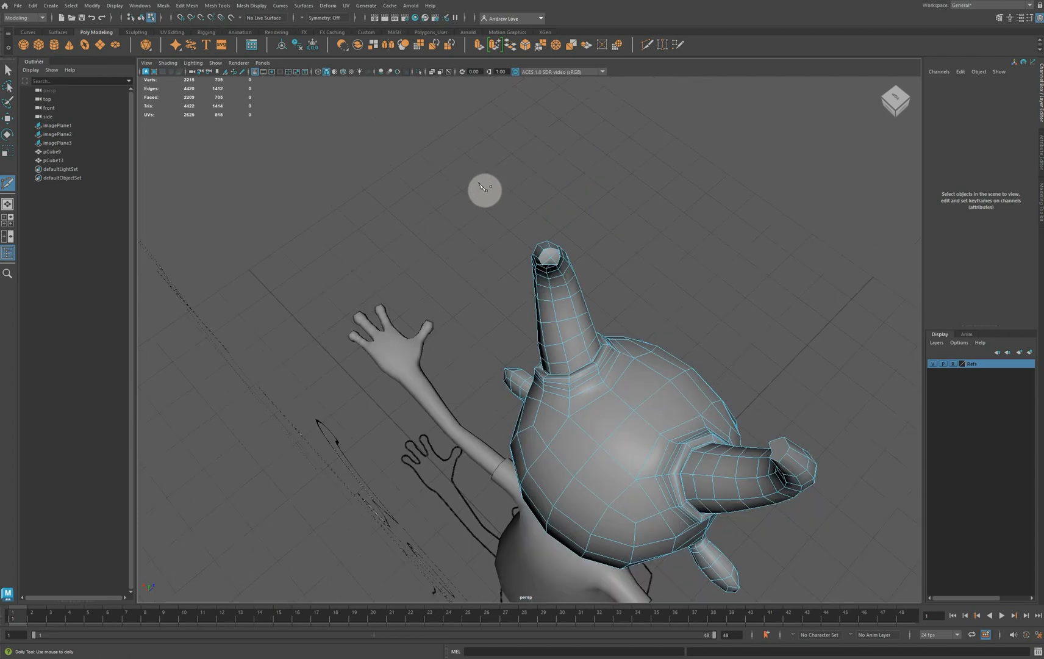
{"action": "right_click_drag", "start_coordinate": [485, 189], "coordinate": [486, 190], "text": "alt"}
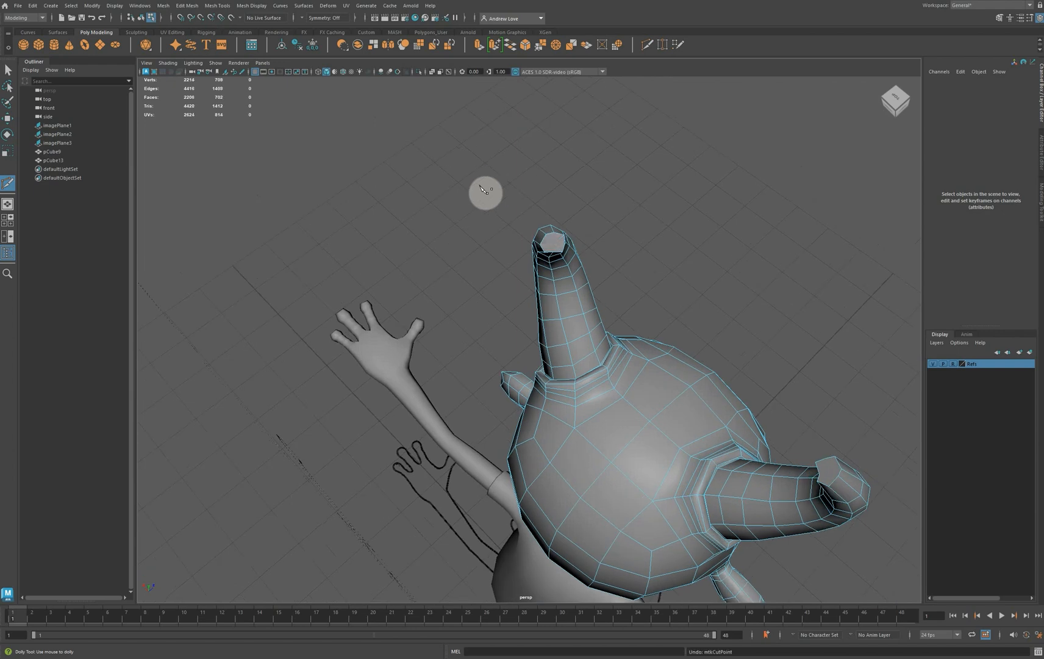
Set symmetry to Object X and cut two crossing edges between opposite corners of the horn-tip caps
{"action": "left_click", "coordinate": [309, 18]}
{"action": "left_click", "coordinate": [322, 28]}
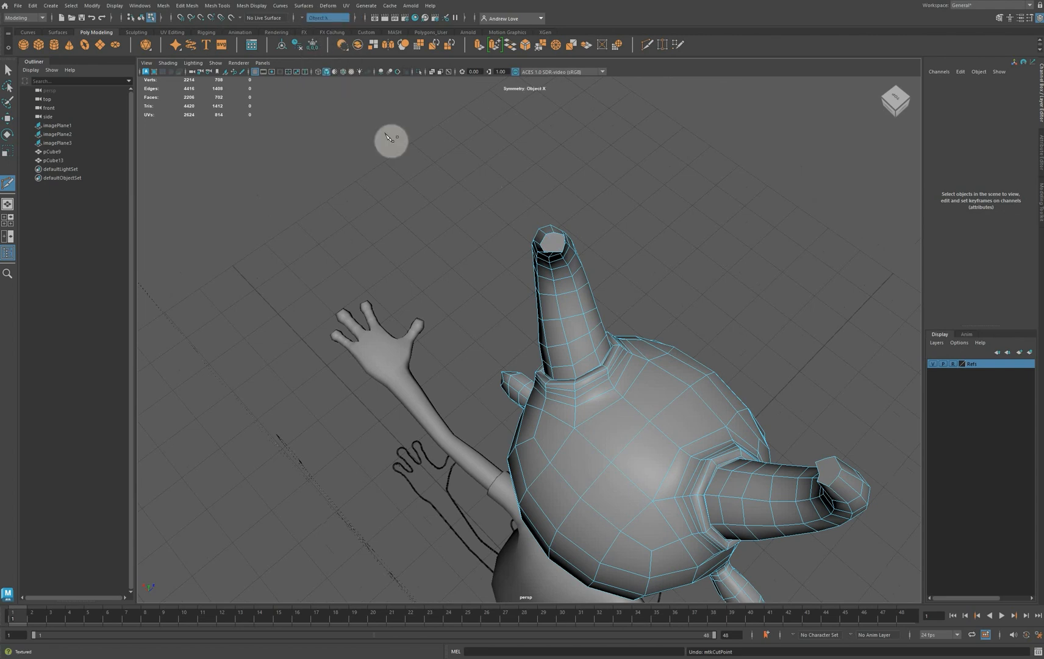
{"action": "right_click_drag", "start_coordinate": [384, 133], "coordinate": [395, 146], "text": "alt"}
{"action": "scroll", "coordinate": [399, 145], "scroll_direction": "down", "scroll_amount": 2}
{"action": "middle_click_drag", "start_coordinate": [433, 168], "coordinate": [423, 239], "text": "alt"}
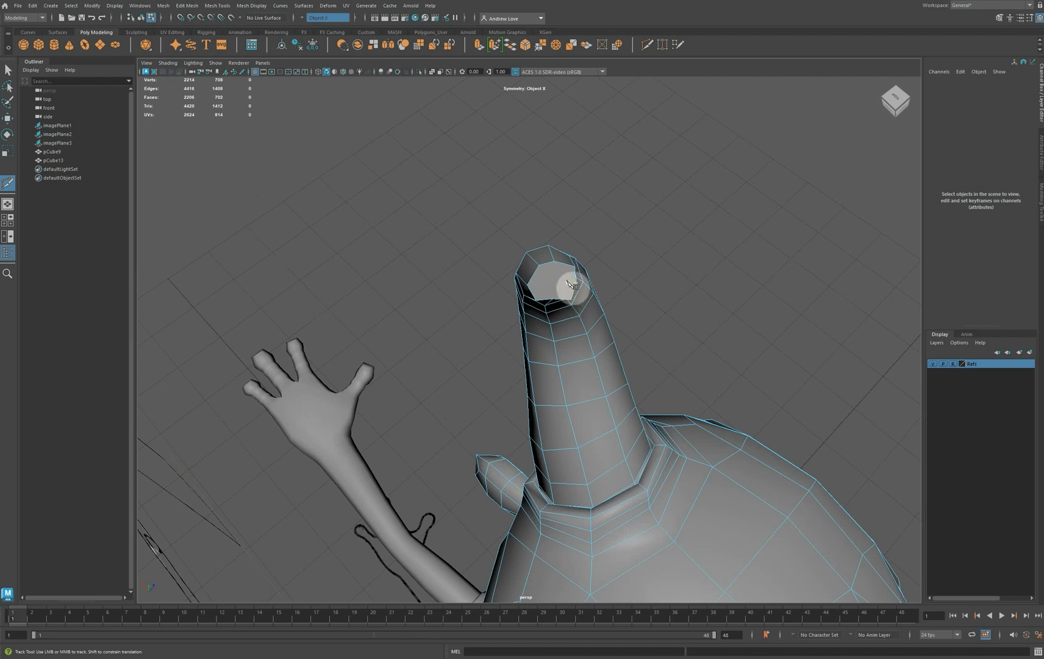
{"action": "middle_click_drag", "start_coordinate": [572, 283], "coordinate": [462, 245], "text": "alt"}
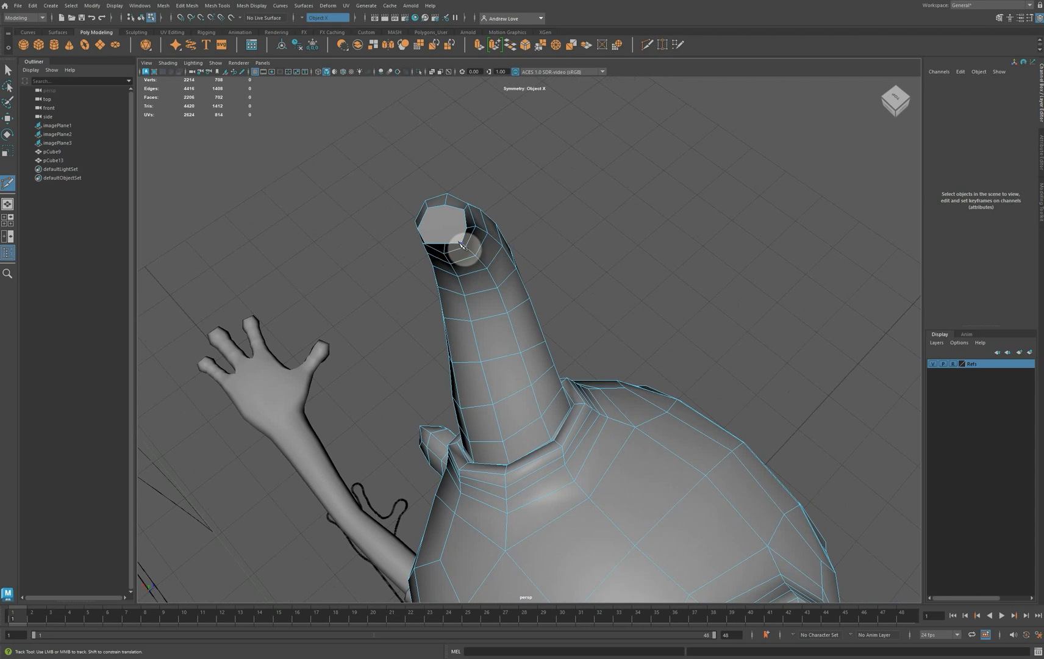
{"action": "left_click", "coordinate": [461, 244]}
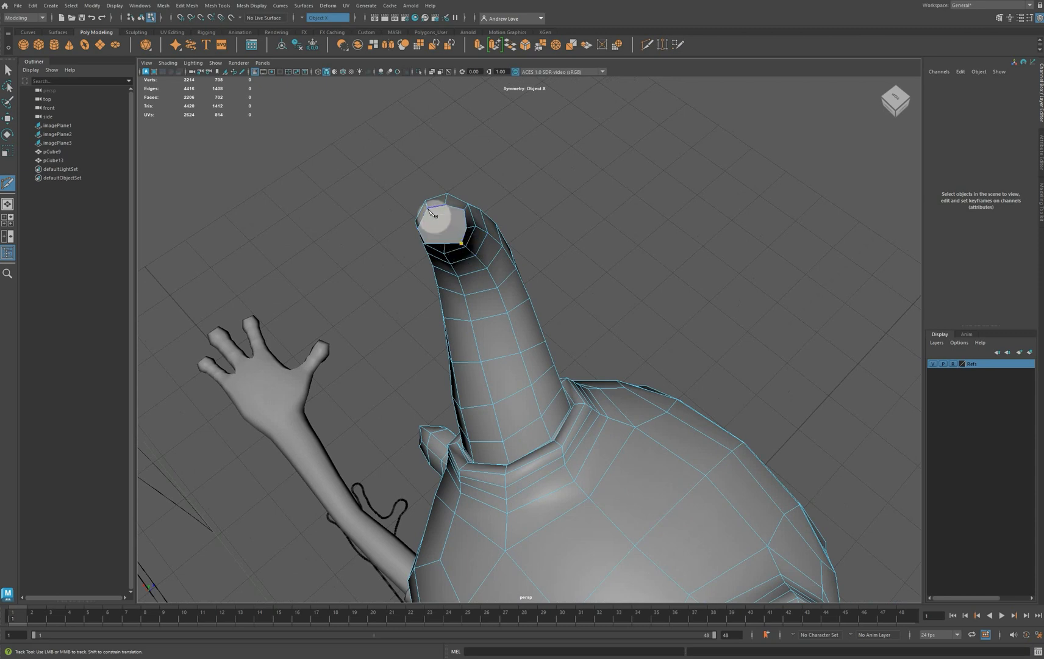
{"action": "left_click", "coordinate": [428, 210]}
{"action": "left_click", "coordinate": [464, 211]}
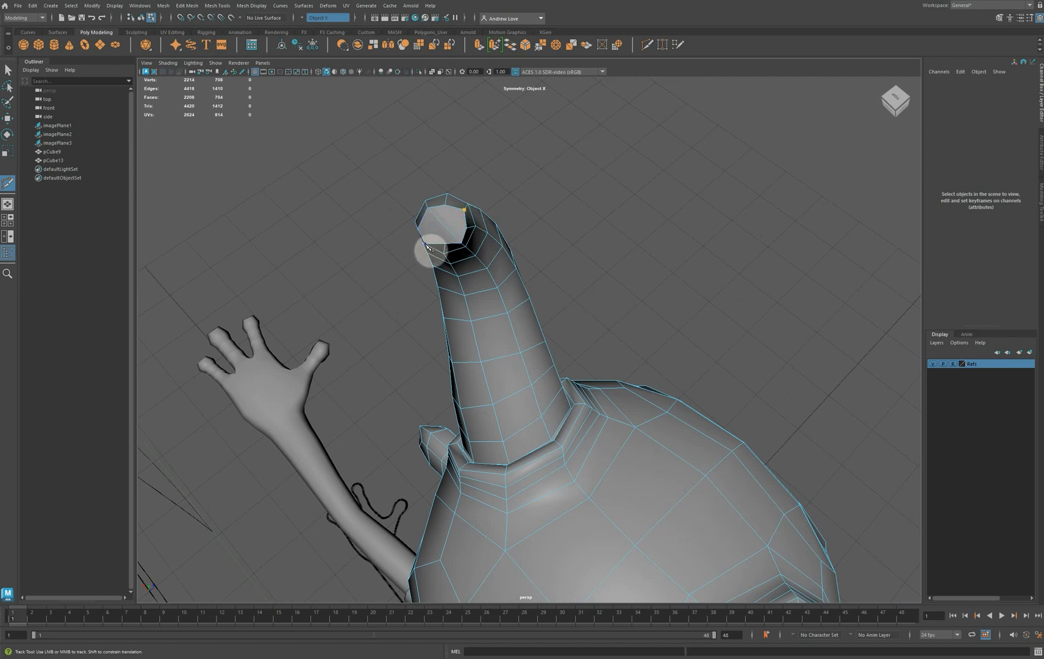
{"action": "left_click_drag", "start_coordinate": [354, 271], "coordinate": [366, 252], "text": "alt"}
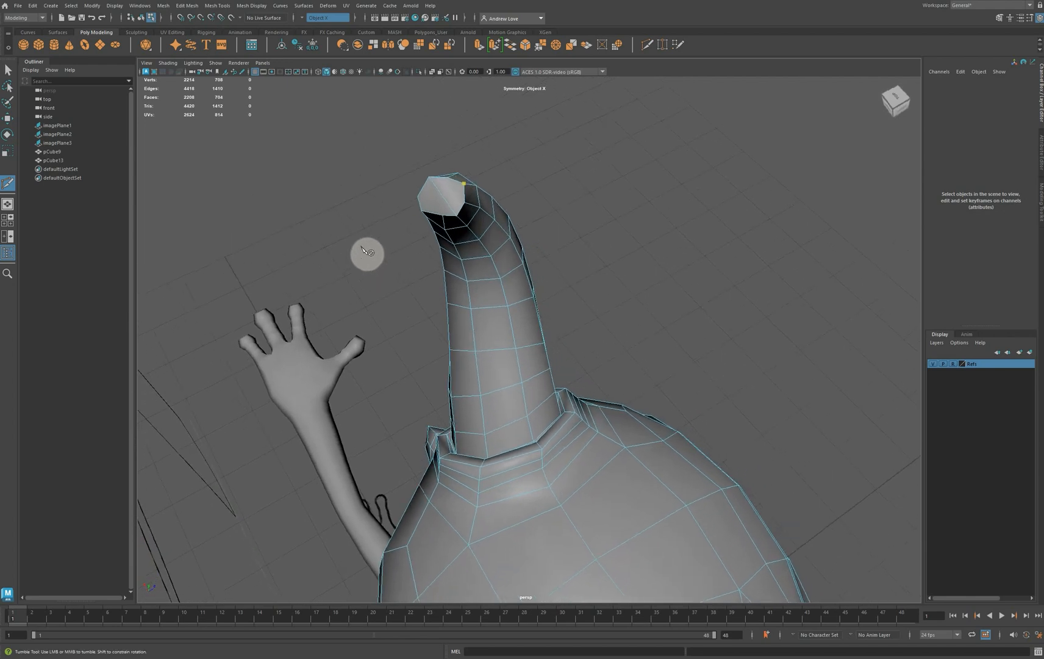
{"action": "left_click", "coordinate": [422, 213]}
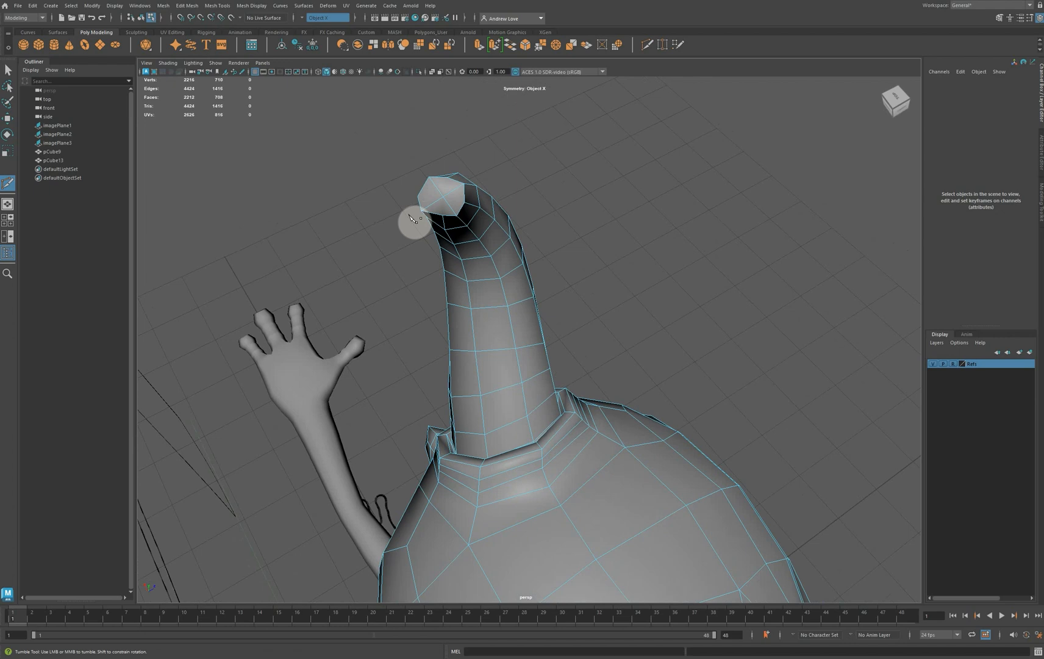
Move the centre vertex of the horn-tip cap outward to the reference outline's tip in the front view
{"action": "key", "text": "q"}
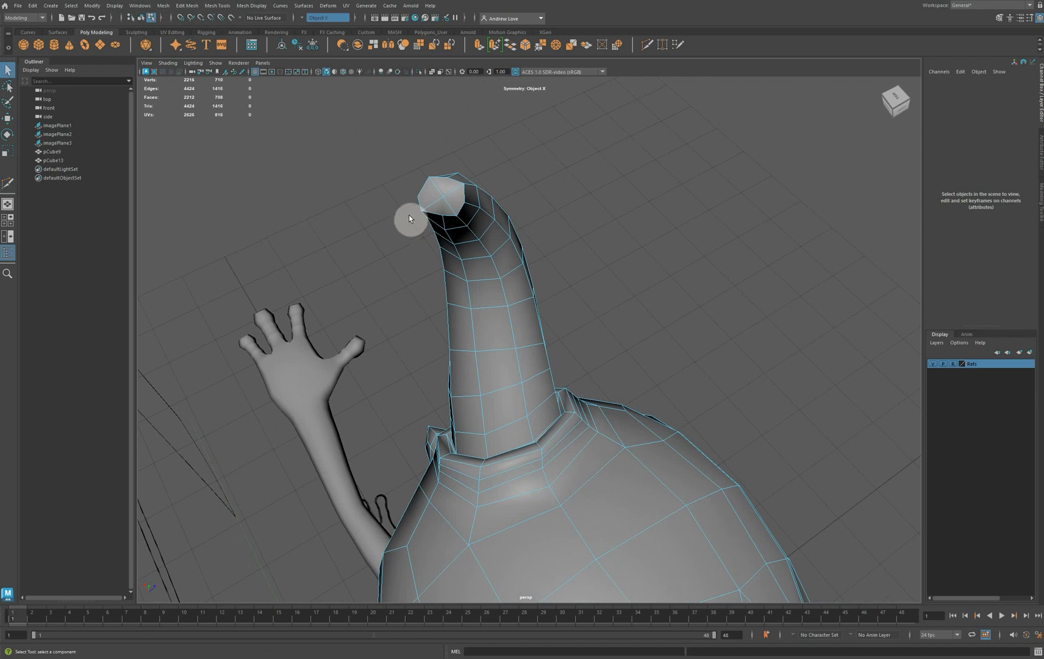
{"action": "right_click", "coordinate": [459, 196]}
{"action": "right_click_drag", "start_coordinate": [459, 196], "coordinate": [442, 196]}
{"action": "left_click", "coordinate": [443, 196]}
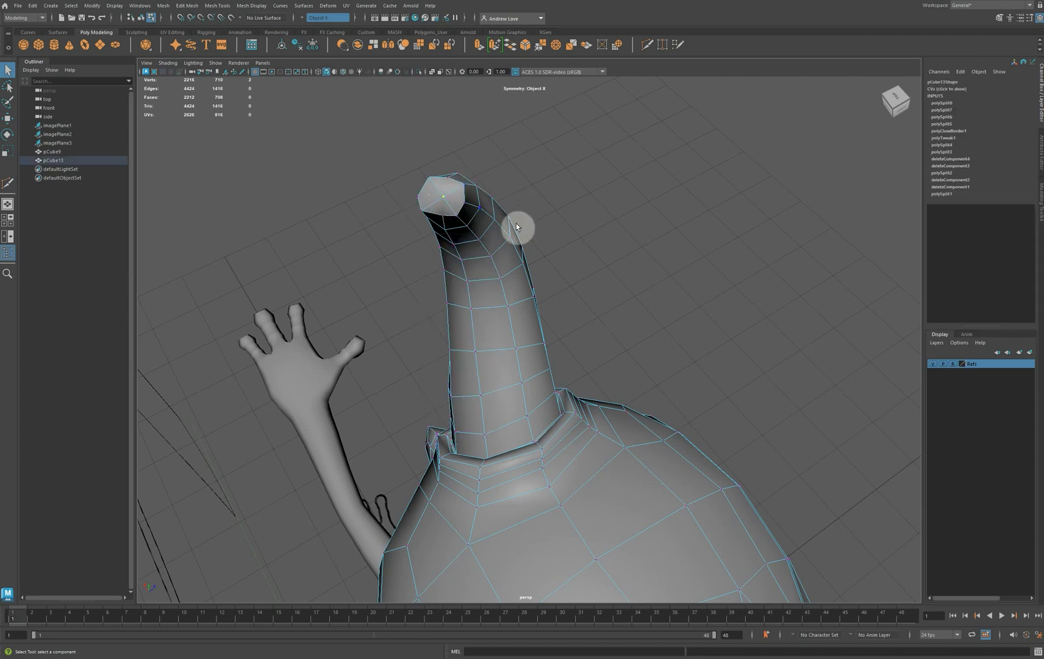
{"action": "key", "text": "space"}
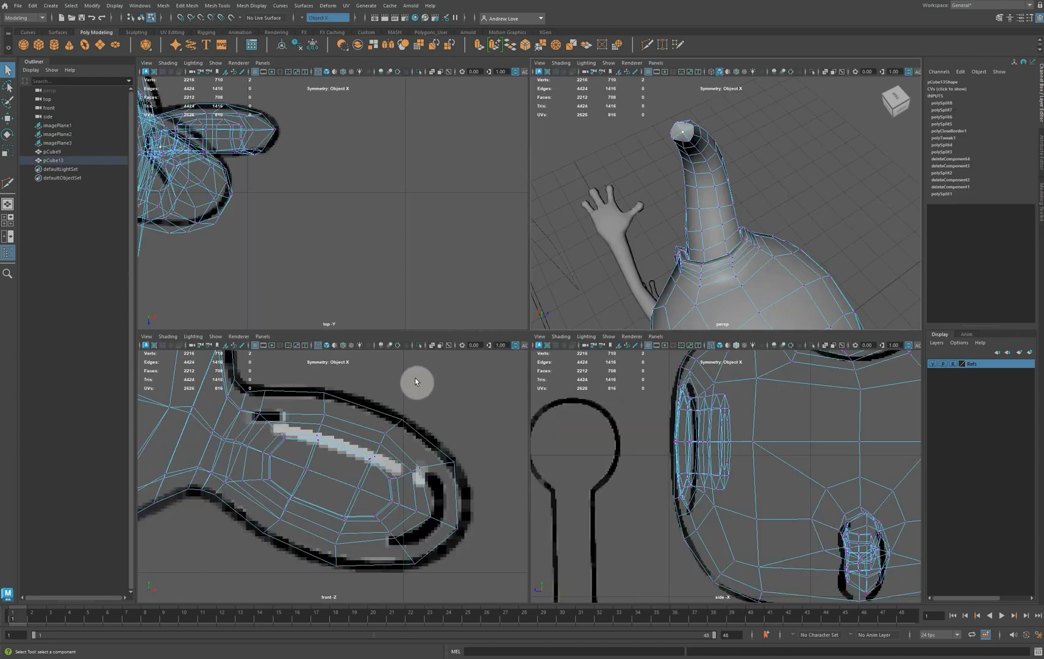
{"action": "scroll", "coordinate": [402, 387], "scroll_direction": "down", "scroll_amount": 3}
{"action": "scroll", "coordinate": [369, 408], "scroll_direction": "down", "scroll_amount": 5}
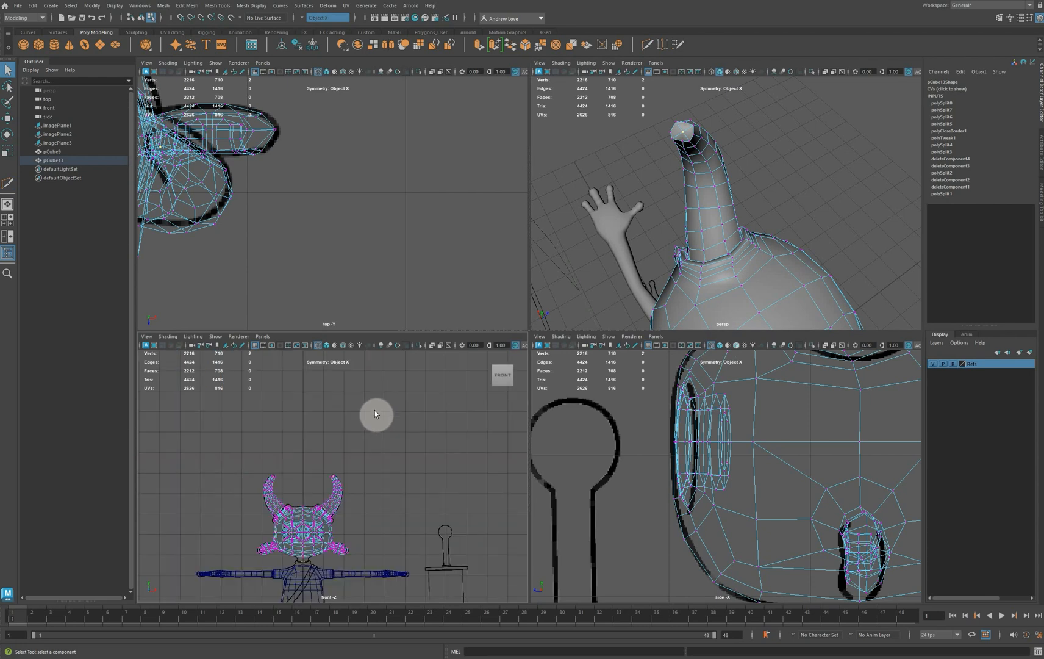
{"action": "scroll", "coordinate": [372, 399], "scroll_direction": "up", "scroll_amount": 3}
{"action": "scroll", "coordinate": [371, 397], "scroll_direction": "up", "scroll_amount": 3}
{"action": "key", "text": "space"}
{"action": "scroll", "coordinate": [384, 368], "scroll_direction": "up", "scroll_amount": 4}
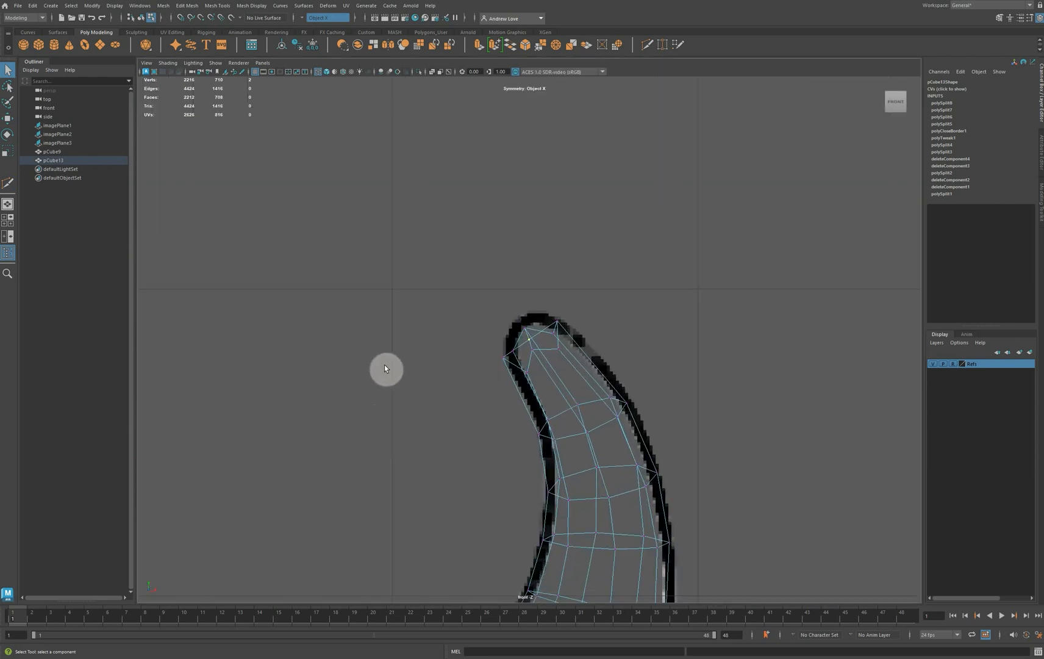
{"action": "scroll", "coordinate": [396, 354], "scroll_direction": "up", "scroll_amount": 2}
{"action": "key", "text": "w"}
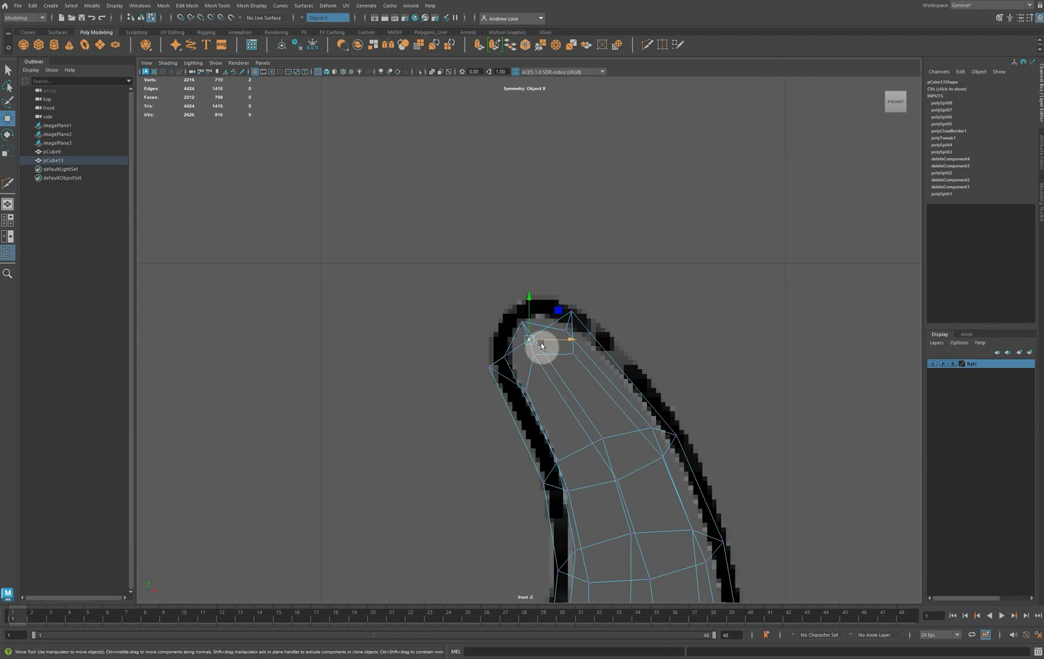
{"action": "left_click_drag", "start_coordinate": [533, 346], "coordinate": [516, 310]}
Adjust the vertices around the horn-tip cap so the tip follows the rounded reference outline in the front view
{"action": "left_click_drag", "start_coordinate": [454, 354], "coordinate": [512, 373]}
{"action": "left_click_drag", "start_coordinate": [499, 366], "coordinate": [503, 365]}
{"action": "left_click_drag", "start_coordinate": [556, 302], "coordinate": [545, 354]}
{"action": "left_click", "coordinate": [521, 322]}
{"action": "left_click", "coordinate": [528, 386]}
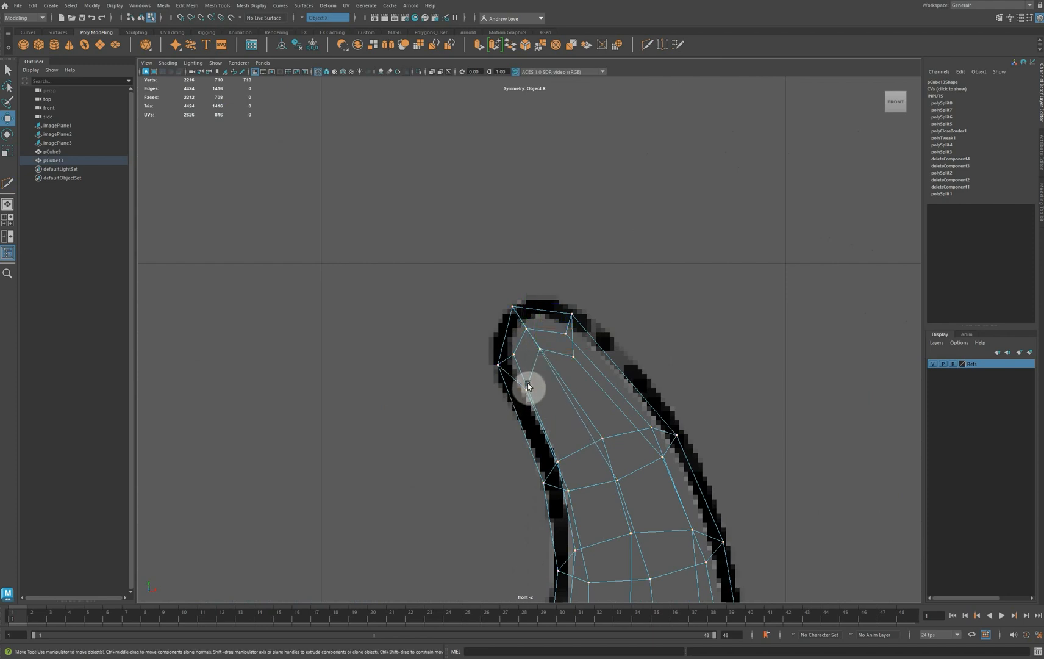
{"action": "left_click_drag", "start_coordinate": [529, 392], "coordinate": [529, 388]}
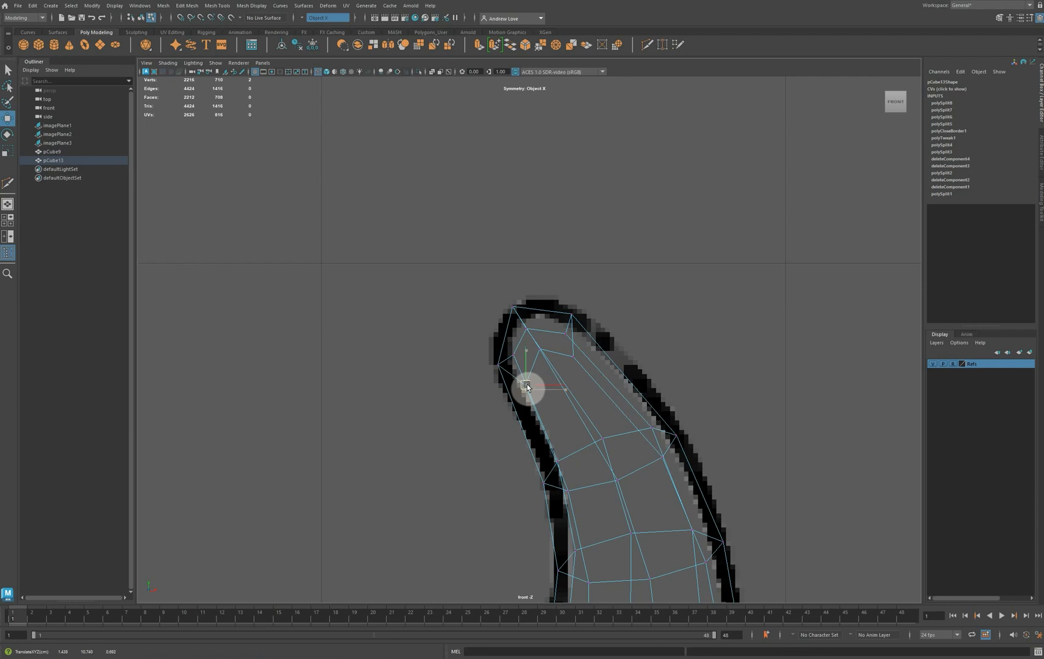
Turn on smooth mesh preview for the head and inspect the finished horns from several angles in perspective
{"action": "key", "text": "space"}
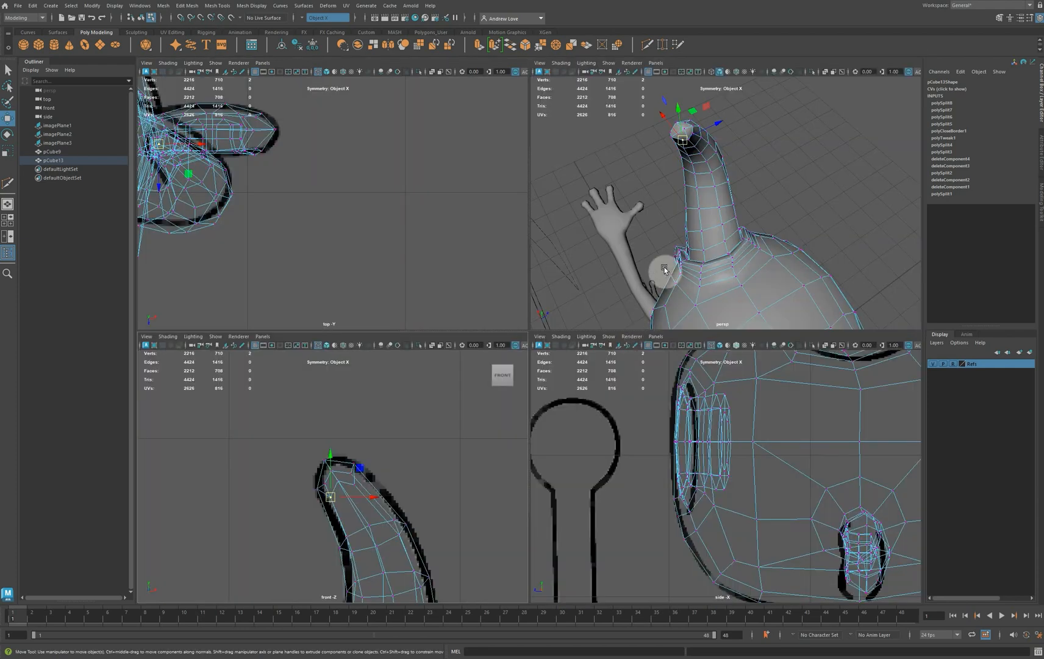
{"action": "key", "text": "space"}
{"action": "scroll", "coordinate": [673, 287], "scroll_direction": "down", "scroll_amount": 5}
{"action": "key", "text": "3"}
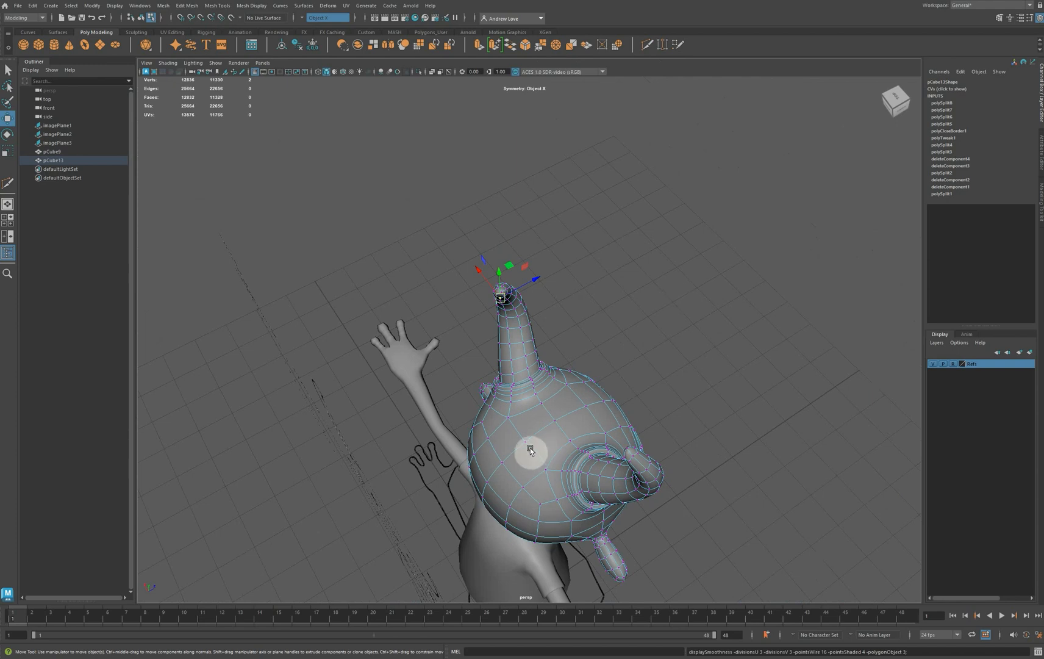
{"action": "left_click_drag", "start_coordinate": [451, 514], "coordinate": [306, 504], "text": "alt"}
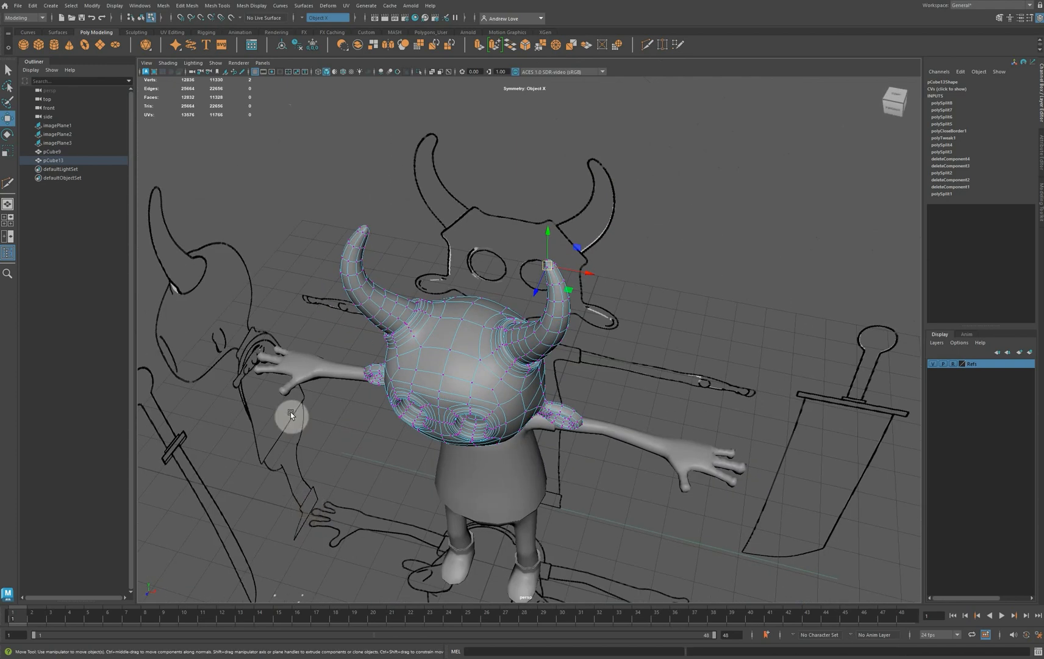
{"action": "scroll", "coordinate": [266, 379], "scroll_direction": "up", "scroll_amount": 5}
{"action": "left_click_drag", "start_coordinate": [266, 379], "coordinate": [422, 356], "text": "alt"}
{"action": "scroll", "coordinate": [422, 357], "scroll_direction": "down", "scroll_amount": 6}
{"action": "middle_click_drag", "start_coordinate": [310, 377], "coordinate": [343, 311], "text": "alt"}
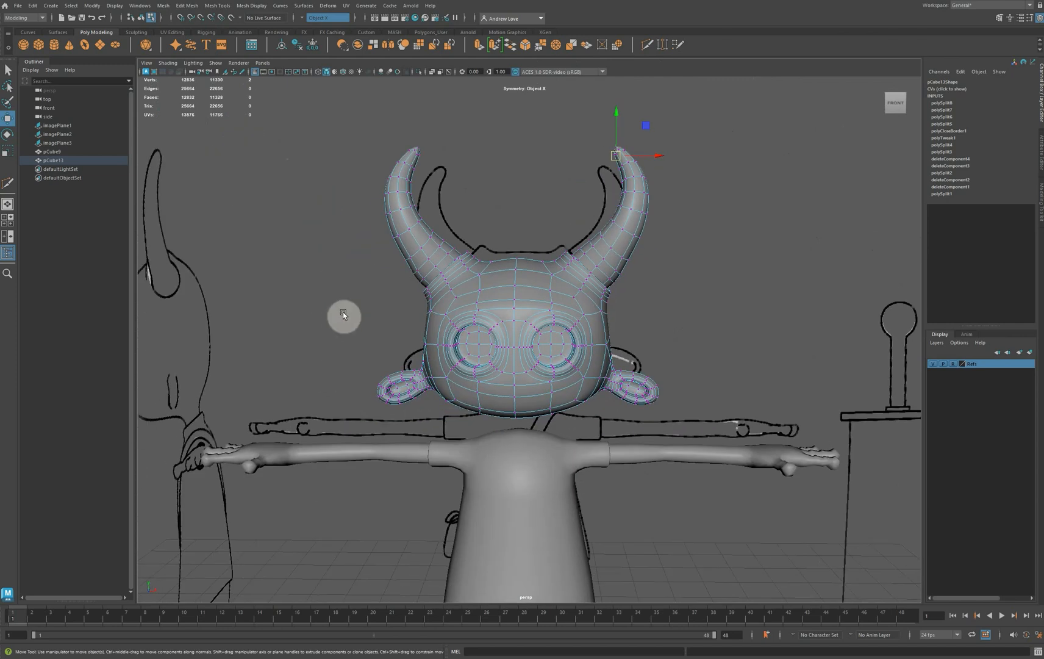
Turn symmetry off and select the four centre faces on top of the torso where the neck belongs
{"action": "right_click_drag", "start_coordinate": [518, 274], "coordinate": [561, 256]}
{"action": "left_click", "coordinate": [297, 46]}
{"action": "left_click", "coordinate": [544, 511]}
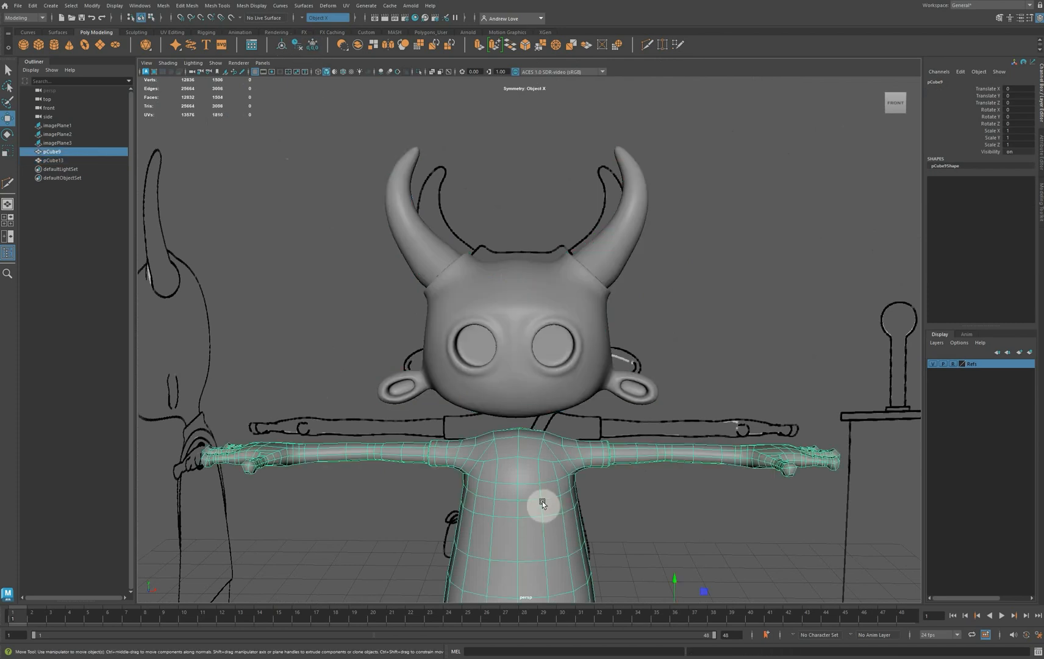
{"action": "left_click_drag", "start_coordinate": [540, 532], "coordinate": [289, 383], "text": "alt"}
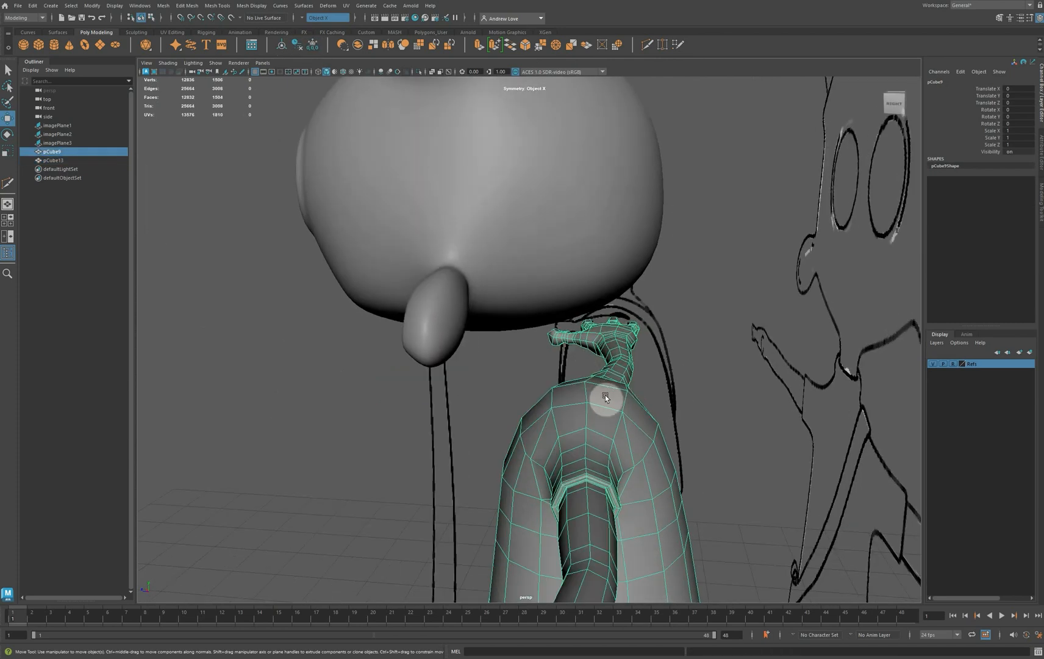
{"action": "right_click_drag", "start_coordinate": [605, 397], "coordinate": [606, 419]}
{"action": "left_click", "coordinate": [569, 395]}
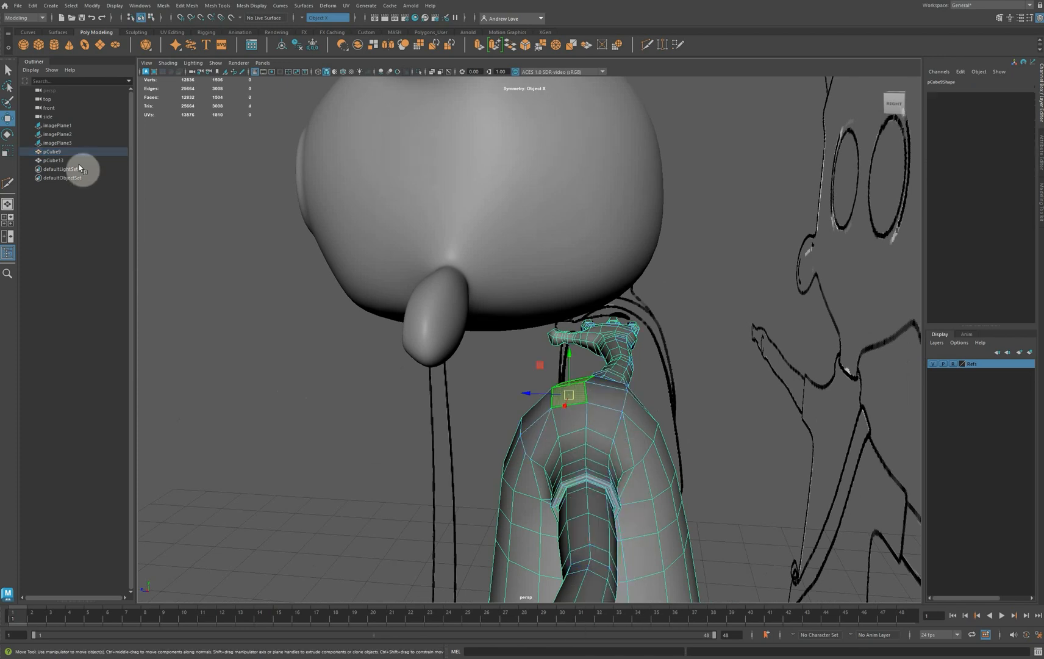
{"action": "left_click", "coordinate": [301, 19]}
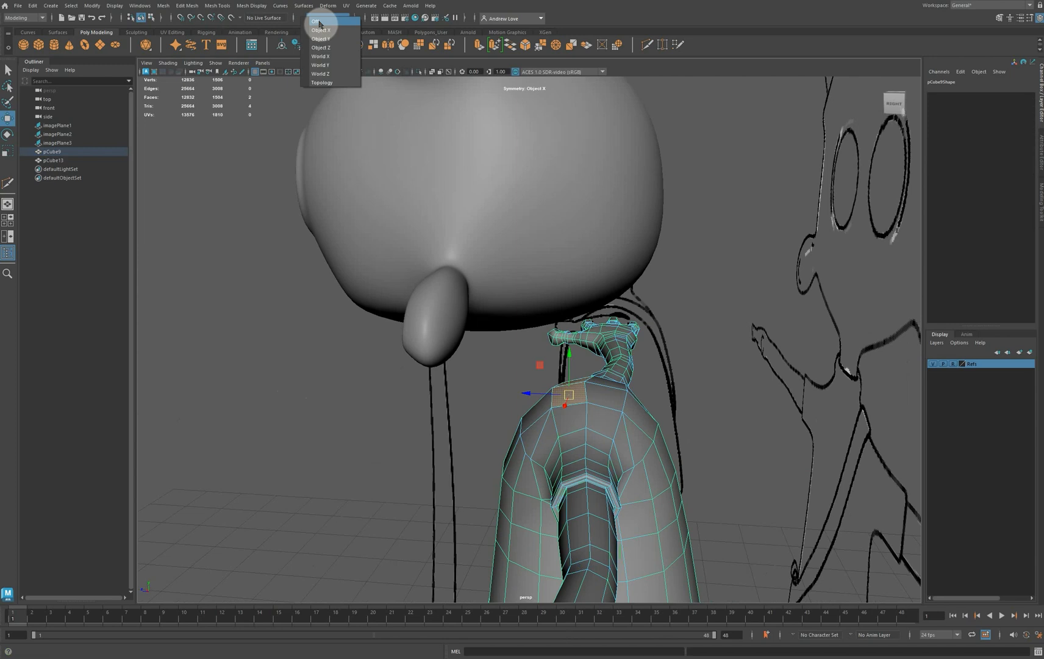
{"action": "left_click", "coordinate": [324, 11]}
{"action": "left_click", "coordinate": [600, 396], "text": "shift"}
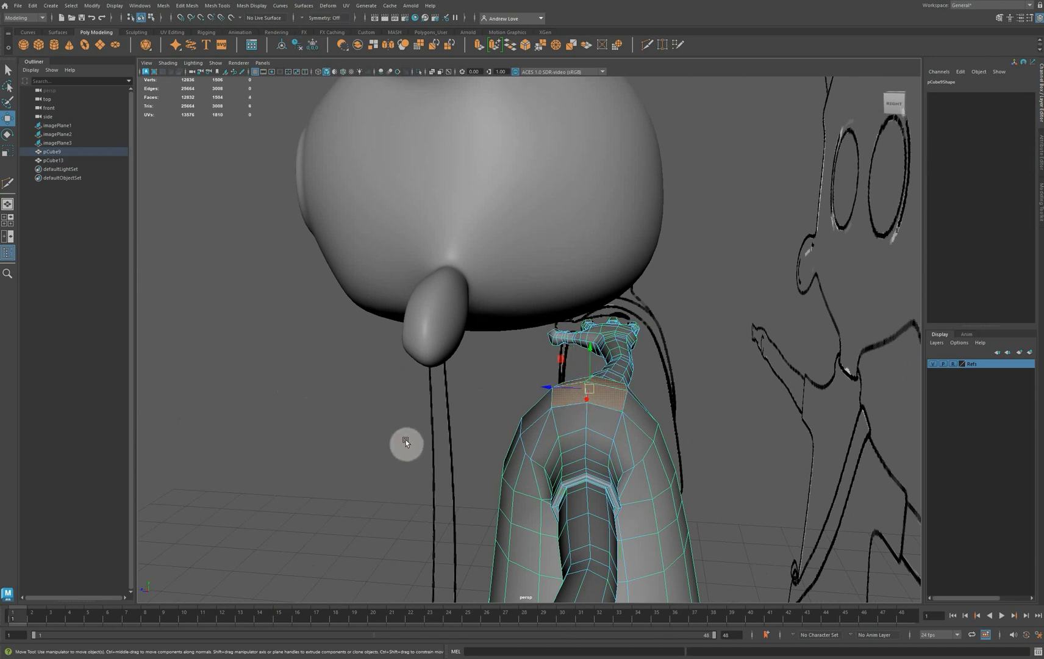
{"action": "left_click_drag", "start_coordinate": [403, 442], "coordinate": [591, 437], "text": "alt"}
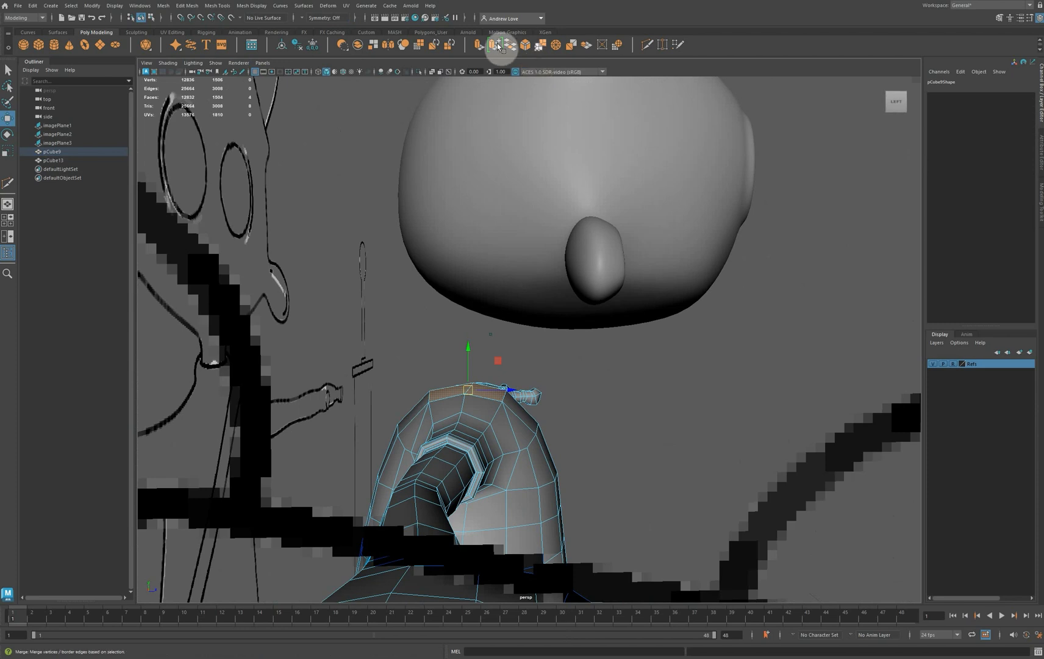
Try to circularize the four selected faces on top of the torso
{"action": "left_click", "coordinate": [619, 46]}
{"action": "left_click_drag", "start_coordinate": [377, 328], "coordinate": [457, 362], "text": "alt"}
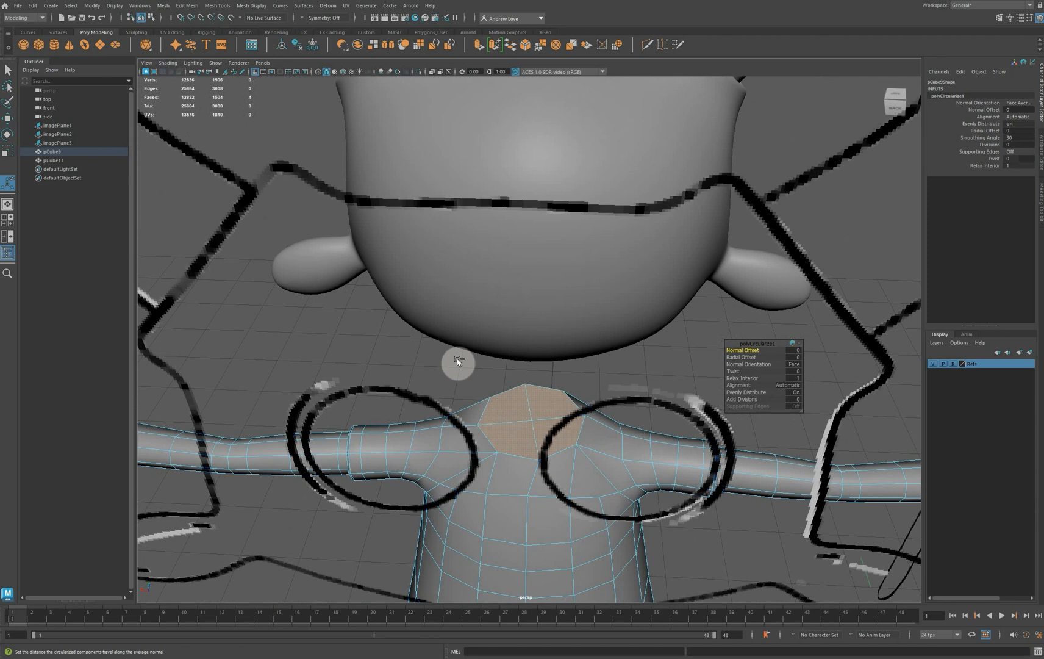
{"action": "key", "text": "ctrl+z"}
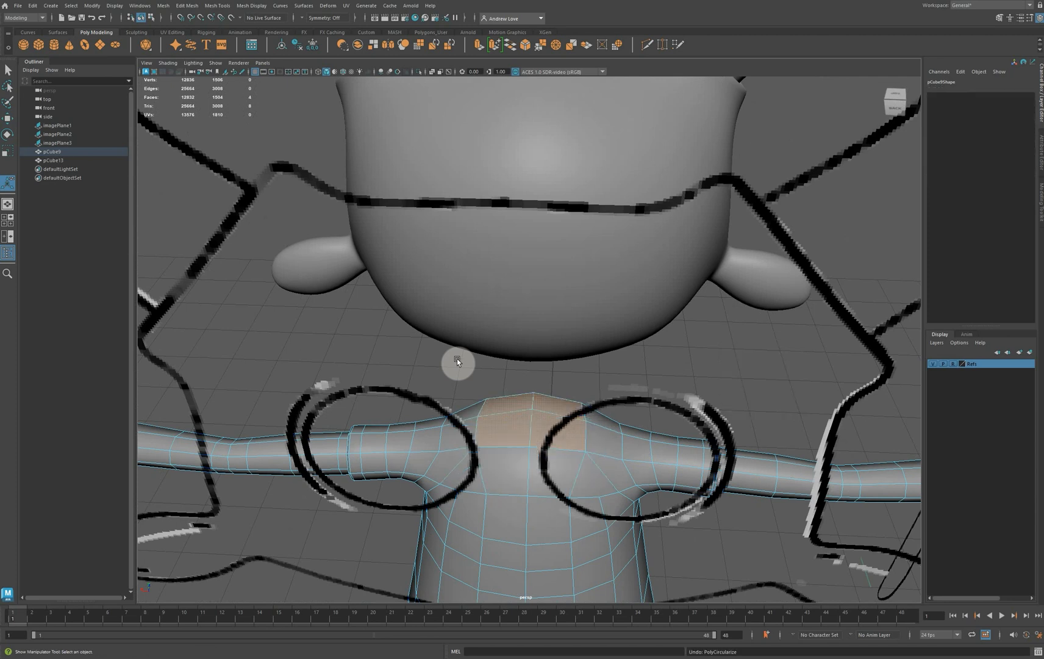
Select the front centre vertex on top of the torso and move it forward and down in the side view
{"action": "left_click_drag", "start_coordinate": [340, 395], "coordinate": [533, 373], "text": "alt"}
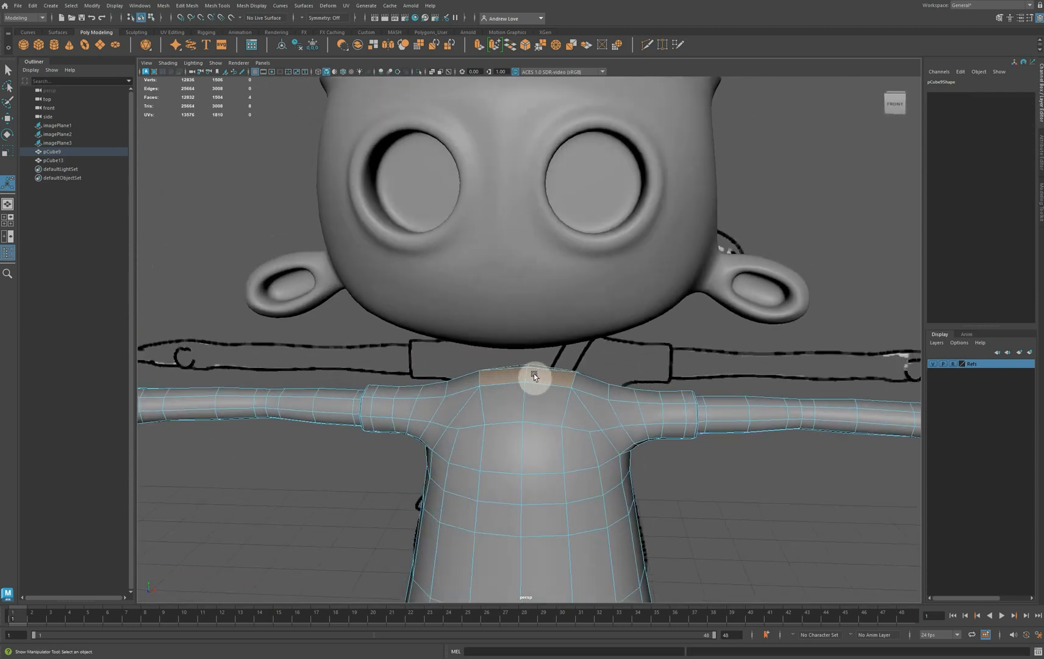
{"action": "right_click_drag", "start_coordinate": [528, 383], "coordinate": [494, 379]}
{"action": "left_click", "coordinate": [543, 411]}
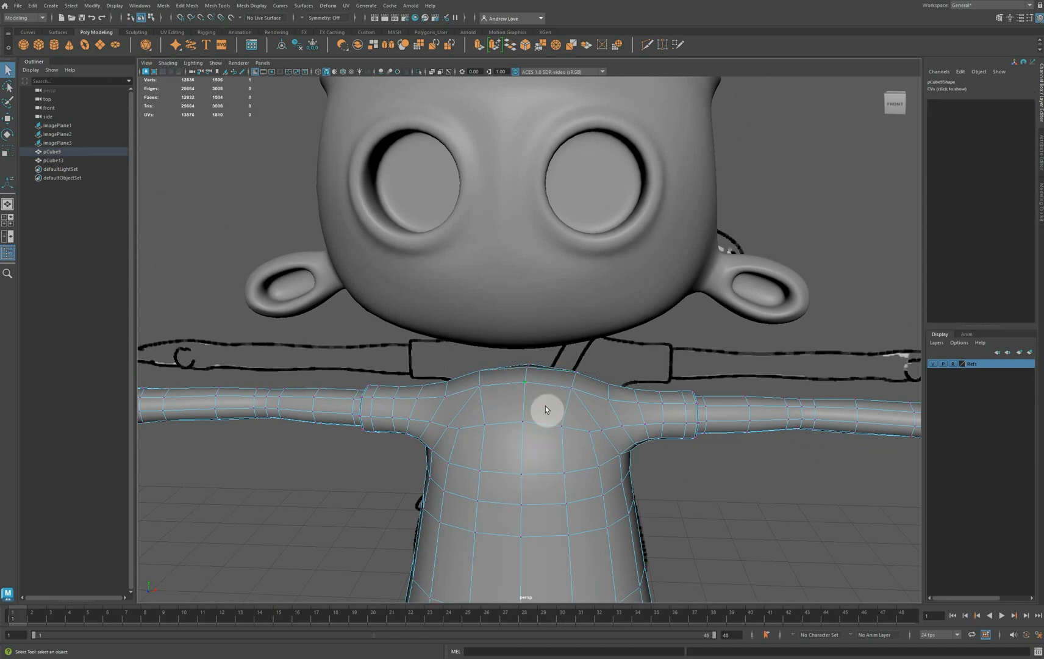
{"action": "key", "text": "space"}
{"action": "key", "text": "space"}
{"action": "key", "text": "f"}
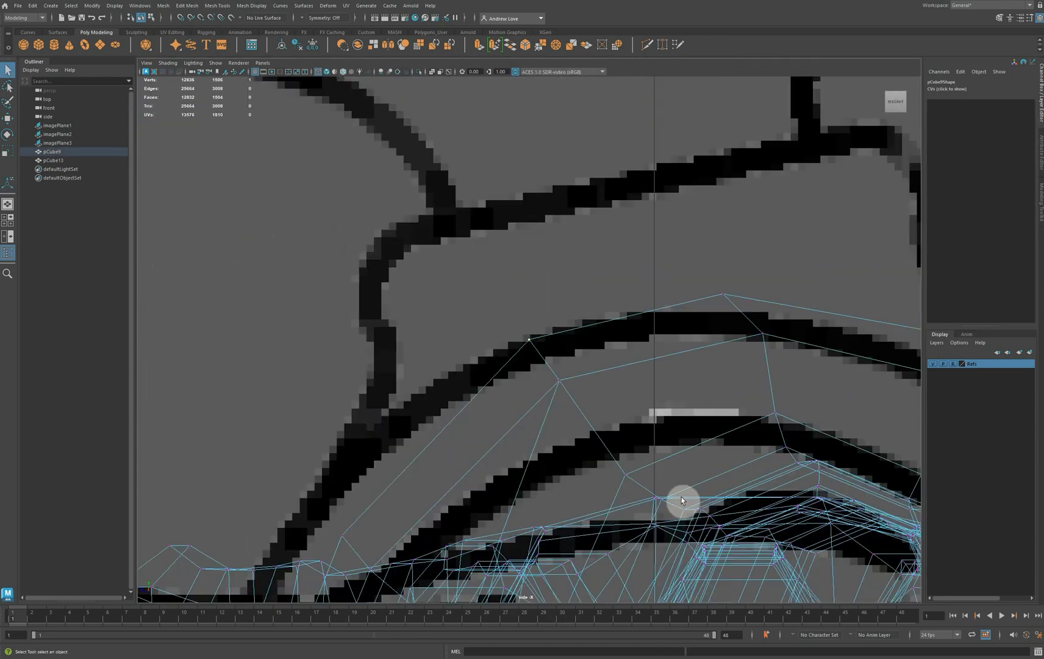
{"action": "scroll", "coordinate": [681, 497], "scroll_direction": "down", "scroll_amount": 10}
{"action": "scroll", "coordinate": [634, 473], "scroll_direction": "up", "scroll_amount": 3}
{"action": "scroll", "coordinate": [602, 454], "scroll_direction": "up", "scroll_amount": 8}
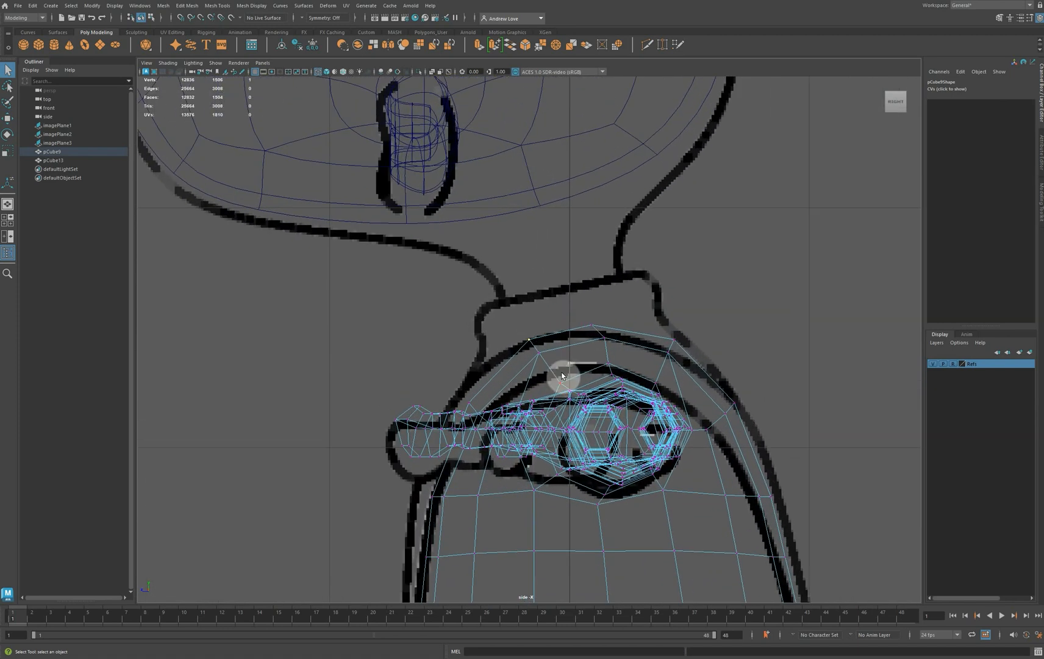
{"action": "key", "text": "w"}
{"action": "mouse_move", "coordinate": [530, 348]}
{"action": "left_mouse_down"}
{"action": "mouse_move", "coordinate": [485, 368]}
{"action": "mouse_move", "coordinate": [542, 361]}
{"action": "mouse_move", "coordinate": [511, 379]}
{"action": "left_mouse_up"}
Lower the torso's inner front neck vertex and move the front profile vertex to the collar's base in the side-view reference
{"action": "key", "text": "ctrl+a"}
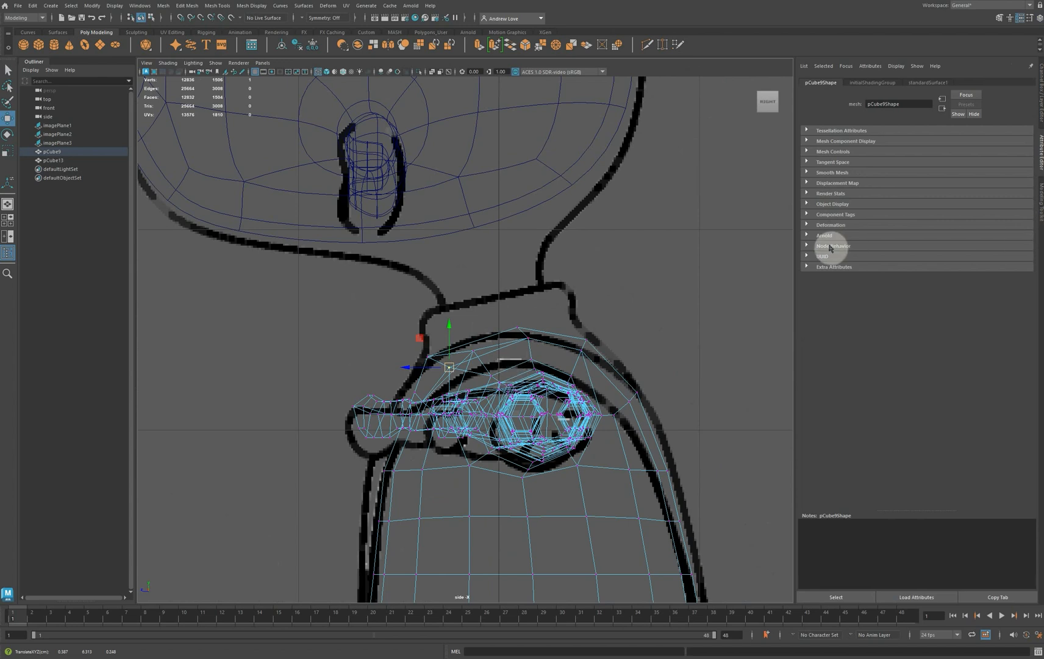
{"action": "left_click", "coordinate": [478, 360]}
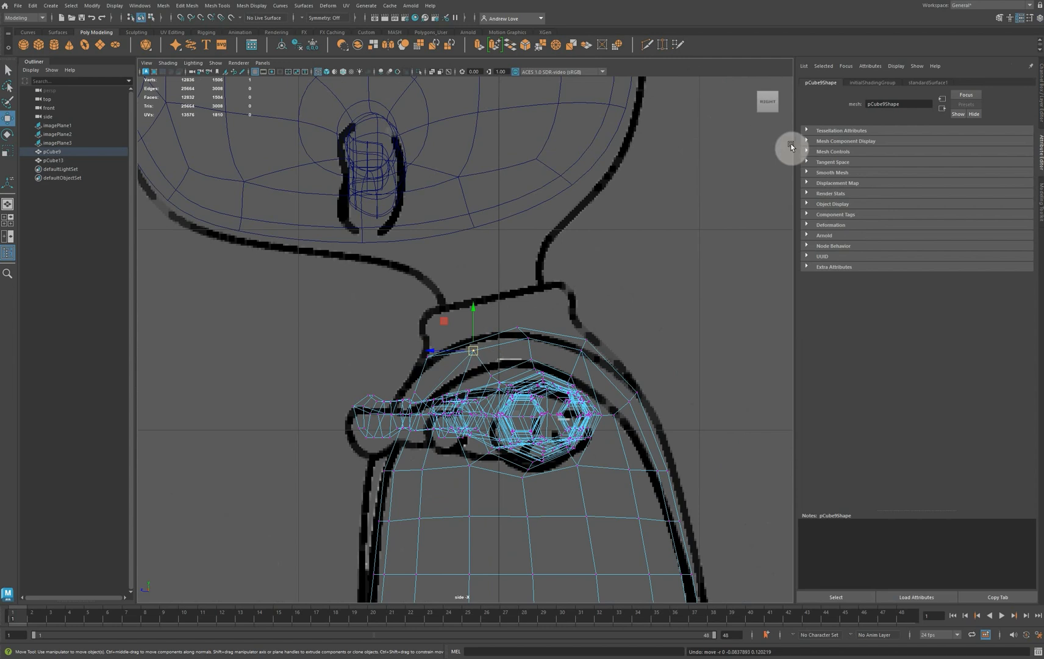
{"action": "left_click", "coordinate": [1040, 81]}
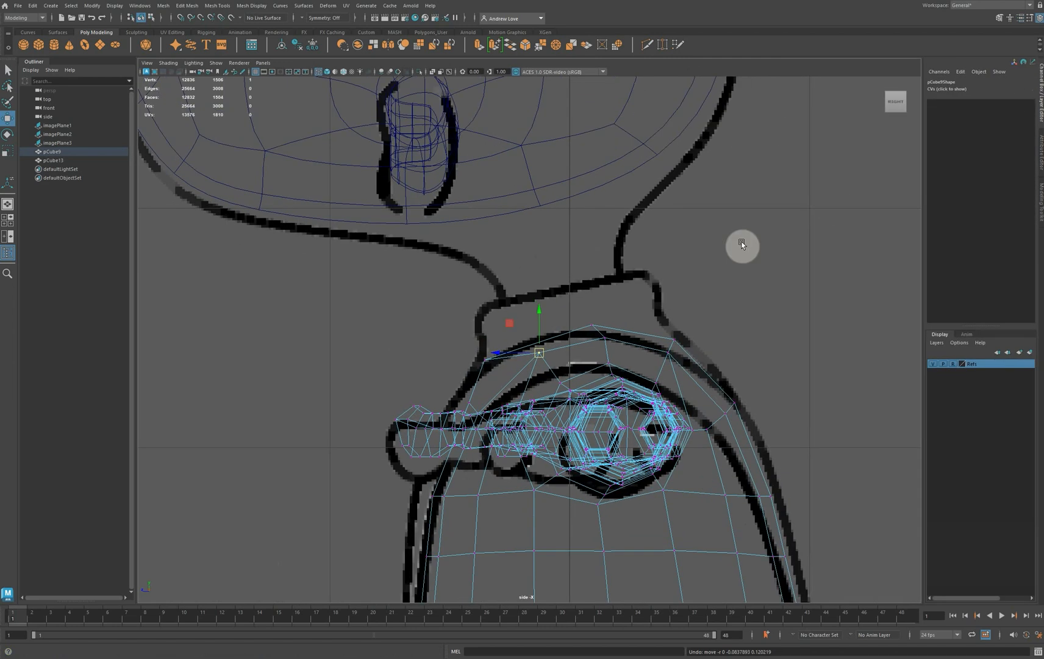
{"action": "middle_click_drag", "start_coordinate": [287, 406], "coordinate": [285, 286], "text": "alt"}
{"action": "scroll", "coordinate": [285, 286], "scroll_direction": "up", "scroll_amount": 6}
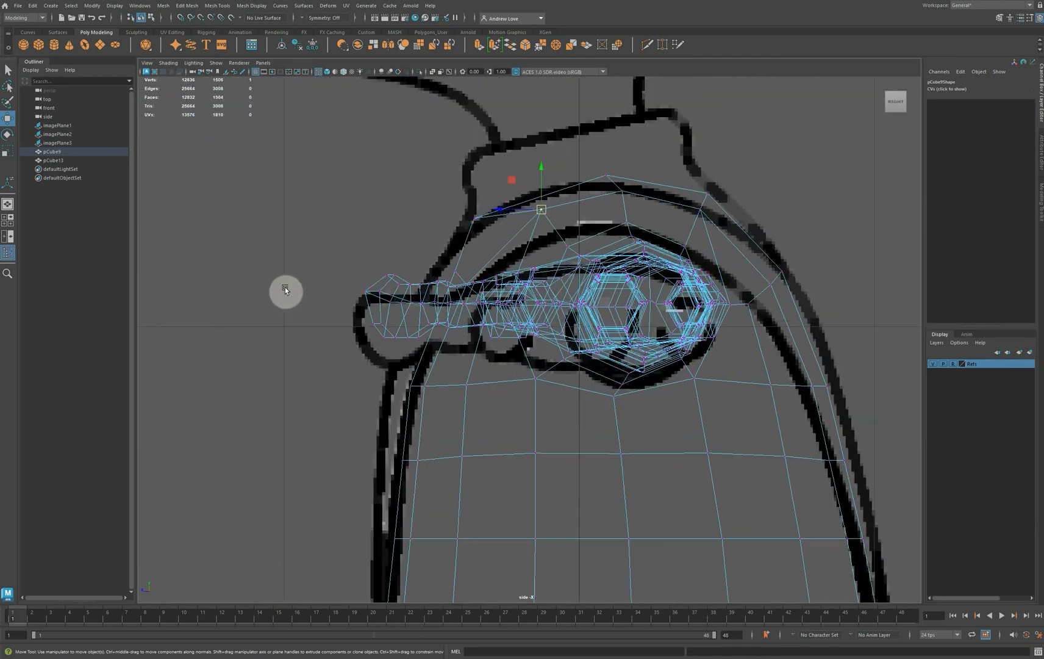
{"action": "middle_click_drag", "start_coordinate": [260, 233], "coordinate": [269, 299], "text": "alt"}
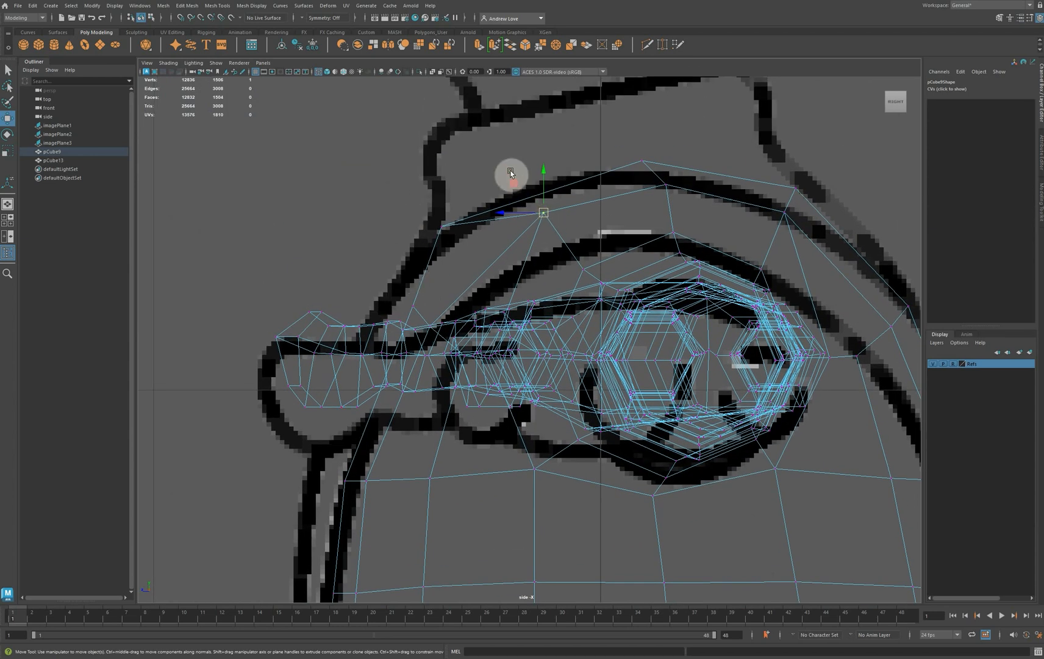
{"action": "left_click_drag", "start_coordinate": [511, 173], "coordinate": [500, 257]}
{"action": "left_click_drag", "start_coordinate": [401, 212], "coordinate": [451, 234]}
{"action": "left_click_drag", "start_coordinate": [447, 231], "coordinate": [422, 252]}
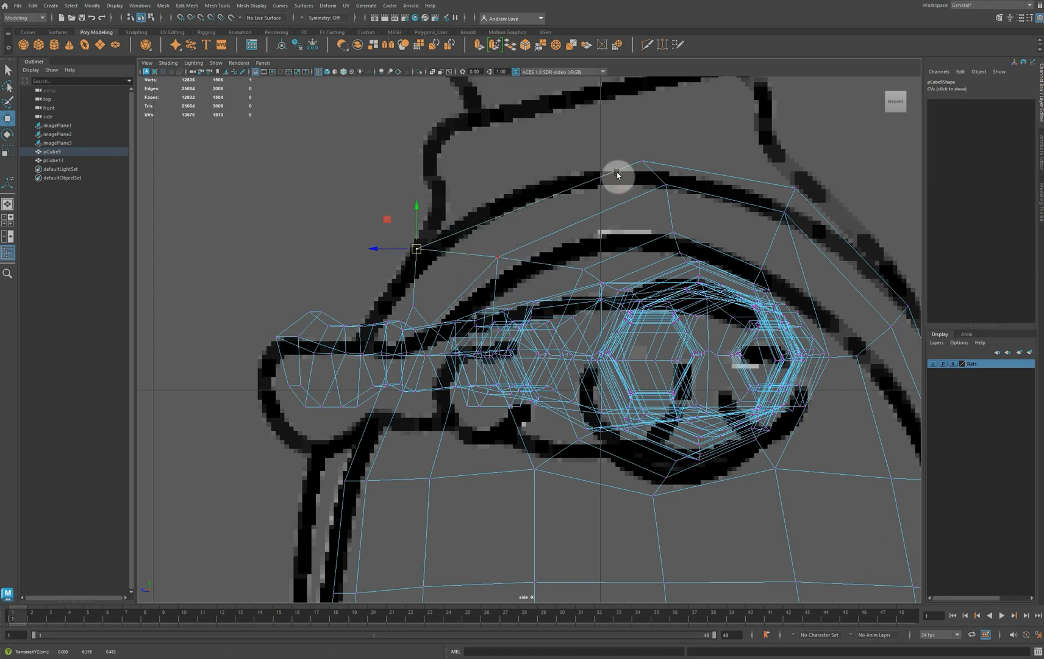
Reposition the top, rear and front vertices around the torso's neck area to match the side-view reference collar line
{"action": "left_click_drag", "start_coordinate": [617, 175], "coordinate": [689, 212]}
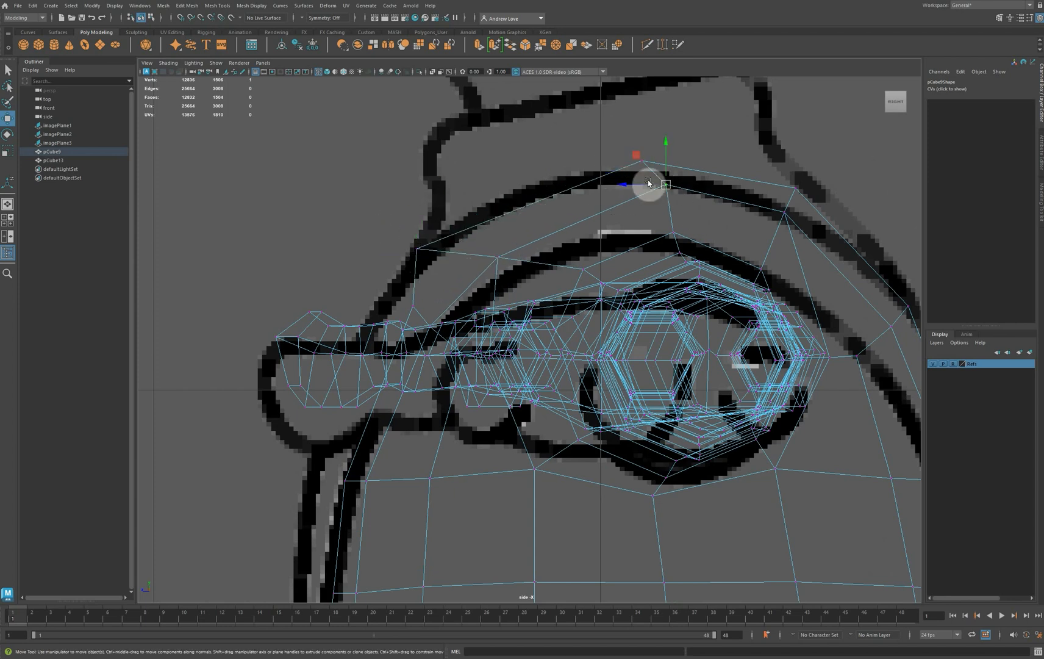
{"action": "left_click_drag", "start_coordinate": [618, 153], "coordinate": [664, 239]}
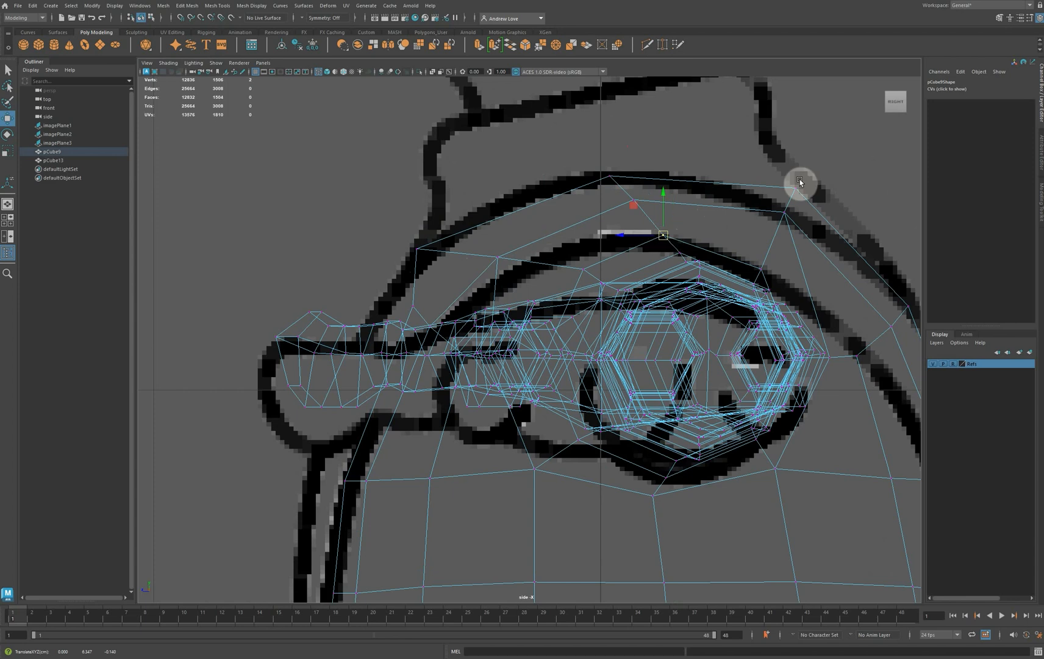
{"action": "left_click_drag", "start_coordinate": [749, 162], "coordinate": [821, 246]}
{"action": "left_click_drag", "start_coordinate": [790, 200], "coordinate": [775, 198]}
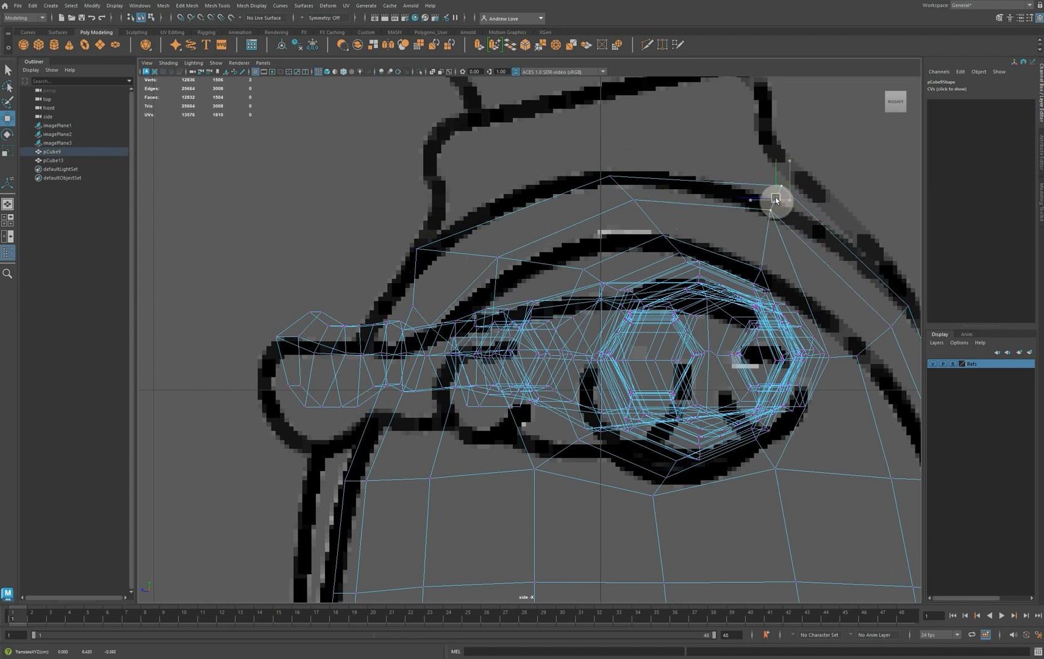
{"action": "left_click_drag", "start_coordinate": [750, 159], "coordinate": [775, 167]}
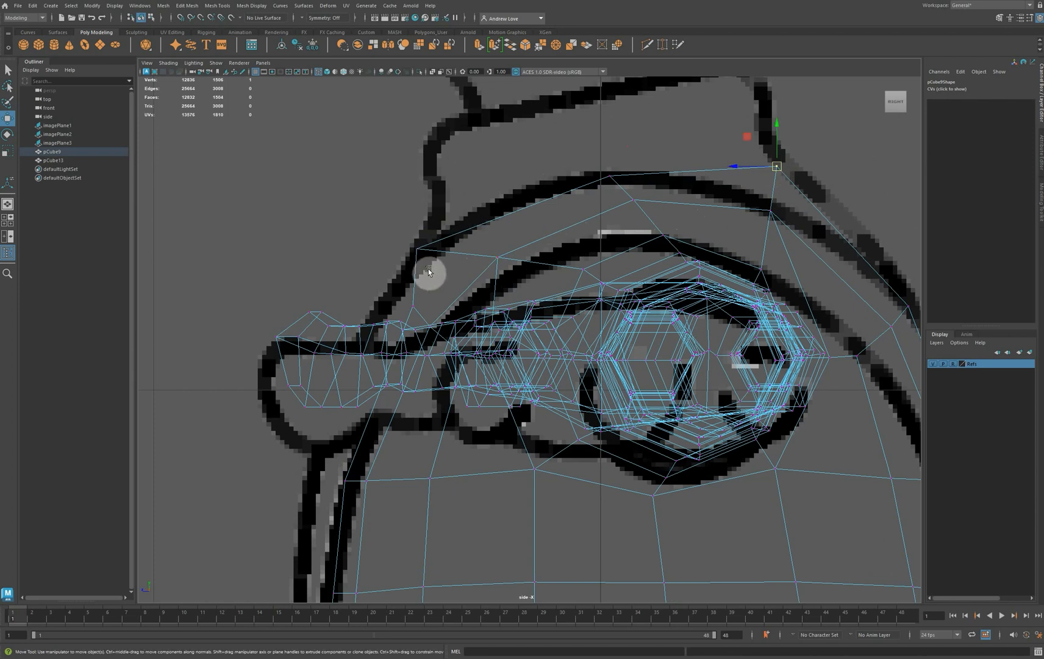
{"action": "left_click_drag", "start_coordinate": [428, 271], "coordinate": [430, 235]}
{"action": "mouse_move", "coordinate": [387, 289]}
{"action": "left_mouse_down"}
{"action": "mouse_move", "coordinate": [425, 319]}
{"action": "mouse_move", "coordinate": [398, 301]}
{"action": "left_mouse_up"}
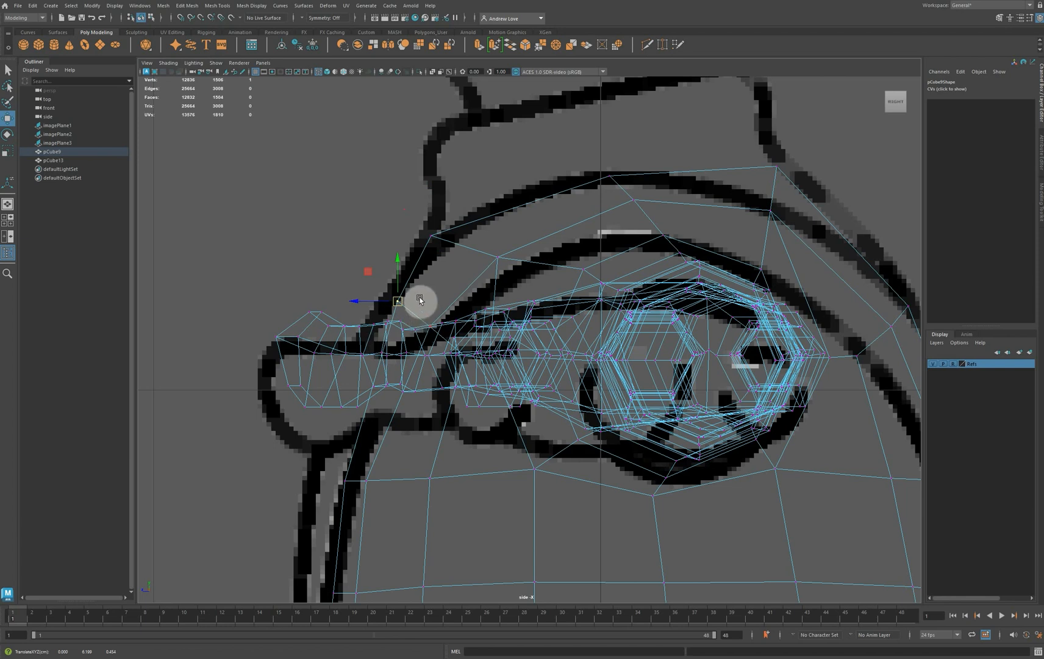
With Object X symmetry on, move the paired side vertices on top of the torso slightly outward, and turn symmetry off
{"action": "key", "text": "space"}
{"action": "key", "text": "space"}
{"action": "left_click", "coordinate": [576, 381]}
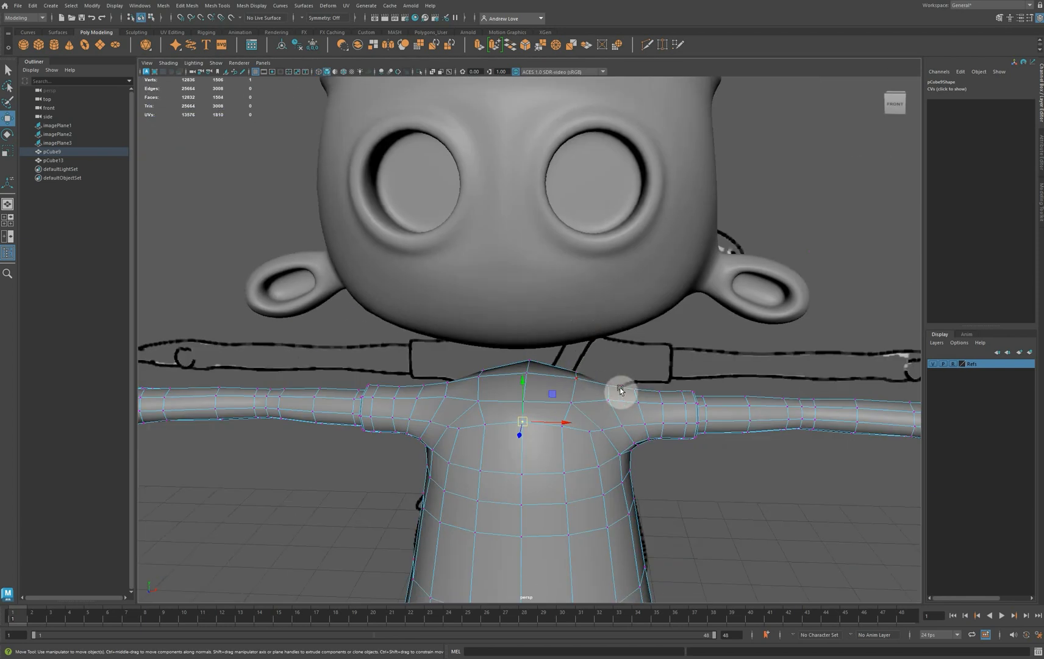
{"action": "left_click", "coordinate": [302, 19]}
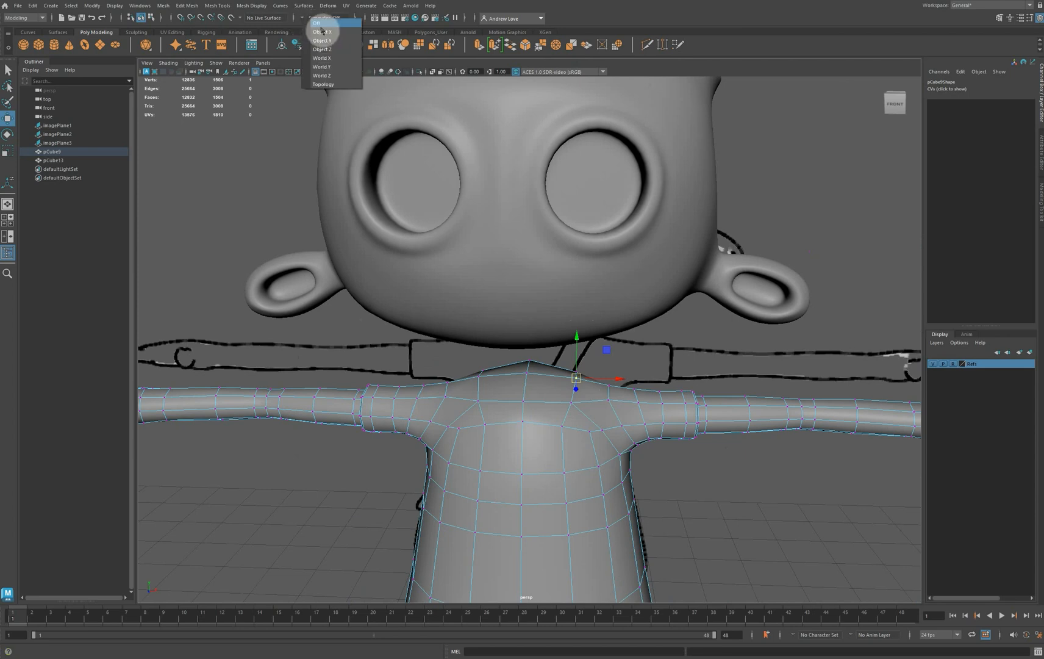
{"action": "left_click", "coordinate": [320, 34]}
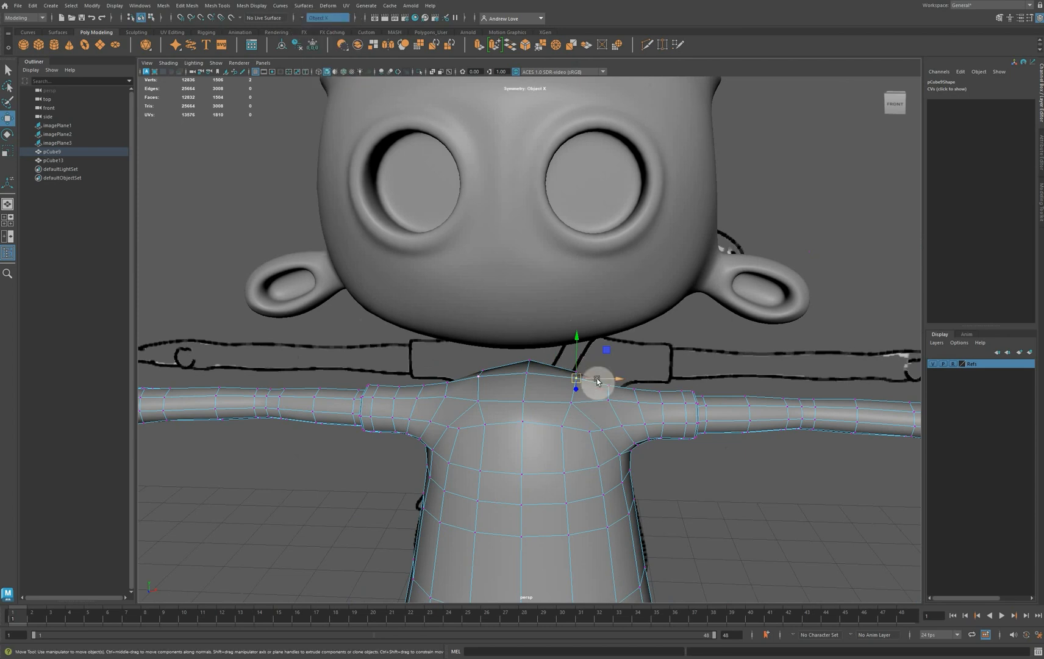
{"action": "left_click_drag", "start_coordinate": [604, 380], "coordinate": [489, 531], "text": "alt"}
{"action": "right_click_drag", "start_coordinate": [491, 395], "coordinate": [450, 404]}
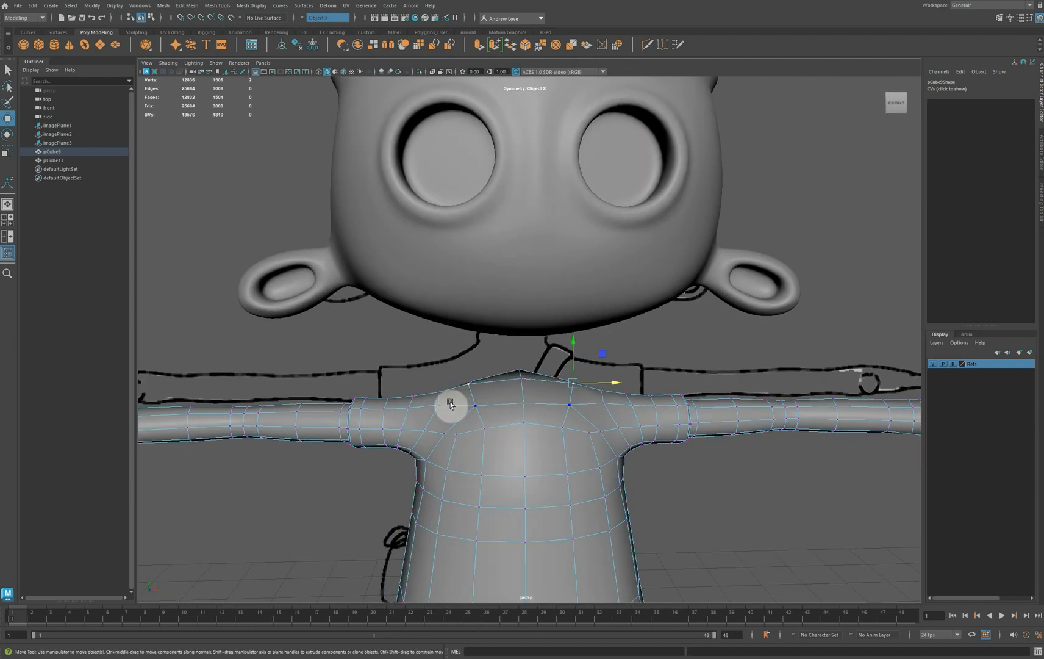
{"action": "left_click", "coordinate": [308, 18]}
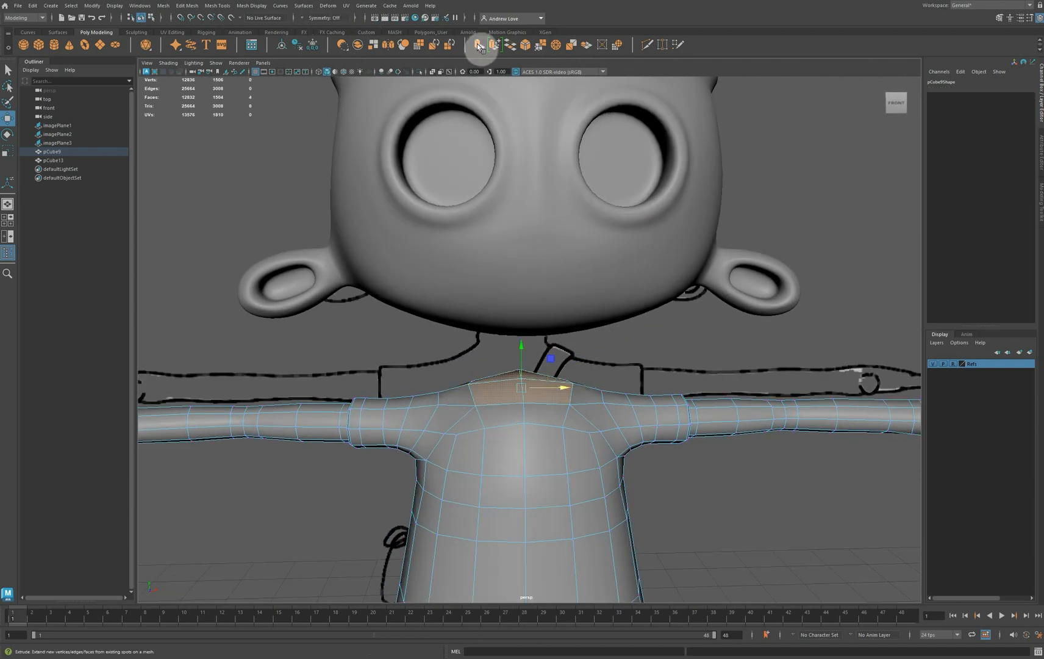
Extrude the four faces on top of the torso, try raising and circularizing them, and undo both adjustments
{"action": "left_click", "coordinate": [477, 43]}
{"action": "left_click_drag", "start_coordinate": [520, 353], "coordinate": [520, 341]}
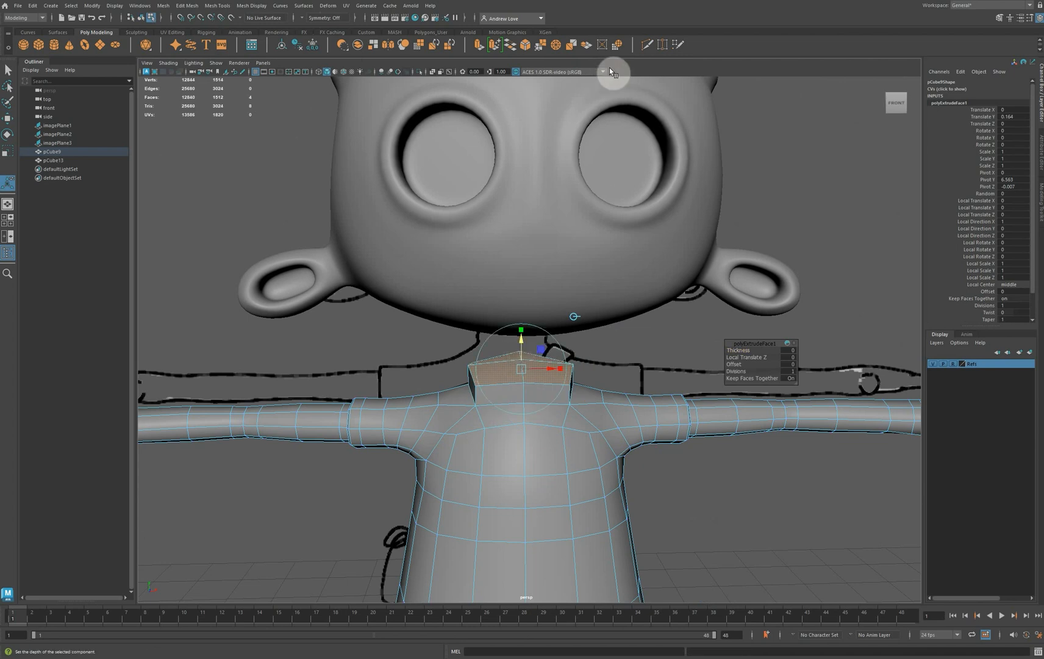
{"action": "left_click", "coordinate": [617, 45]}
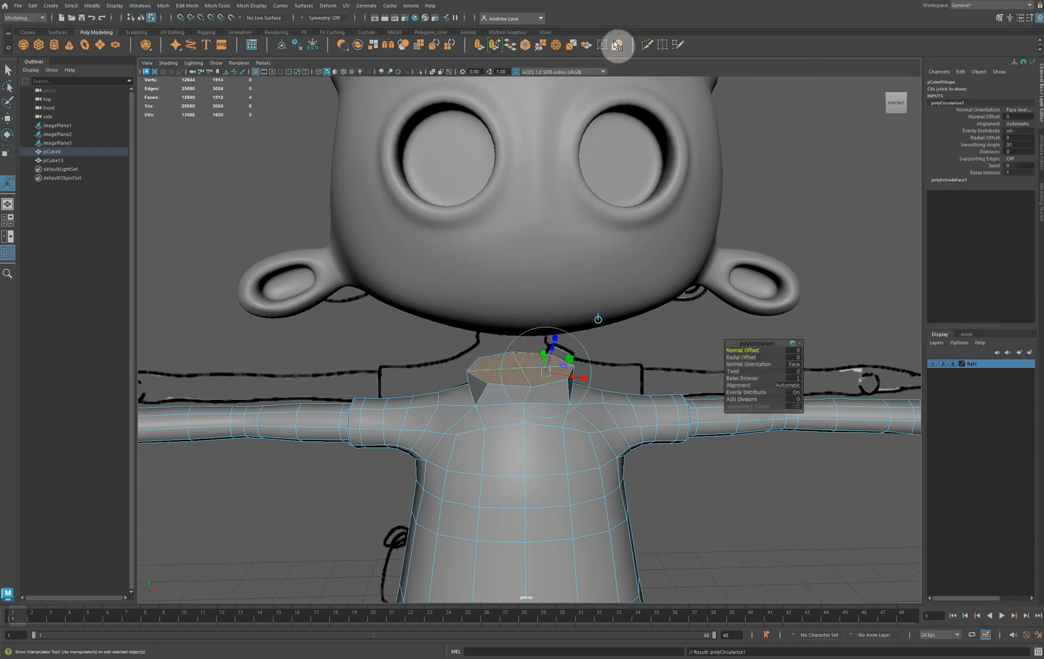
{"action": "key", "text": "ctrl+z"}
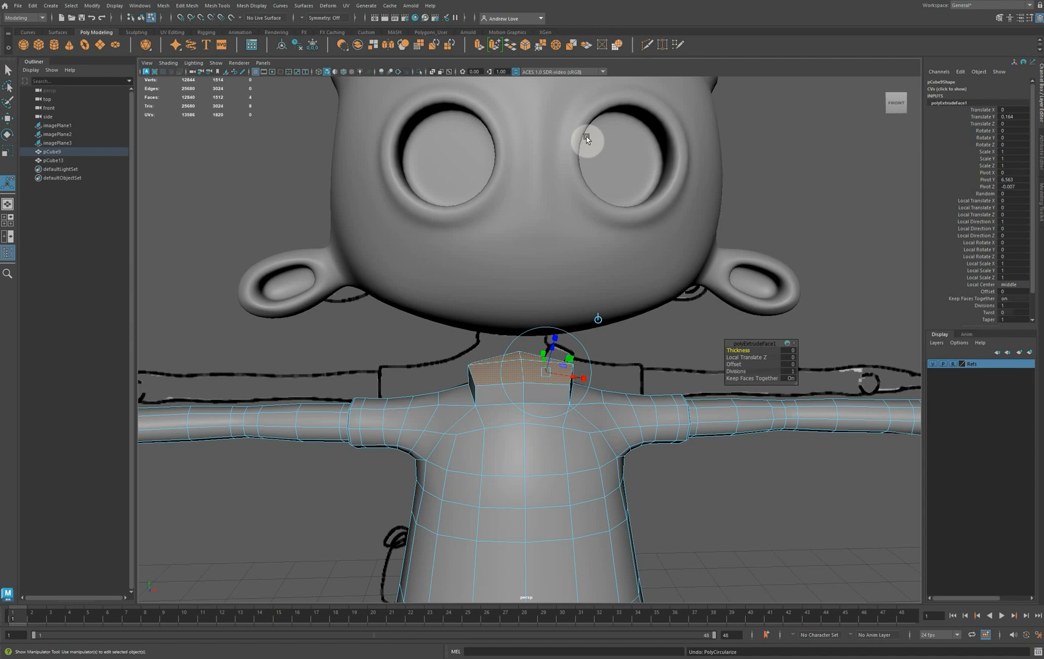
{"action": "left_click_drag", "start_coordinate": [544, 186], "coordinate": [776, 328], "text": "alt"}
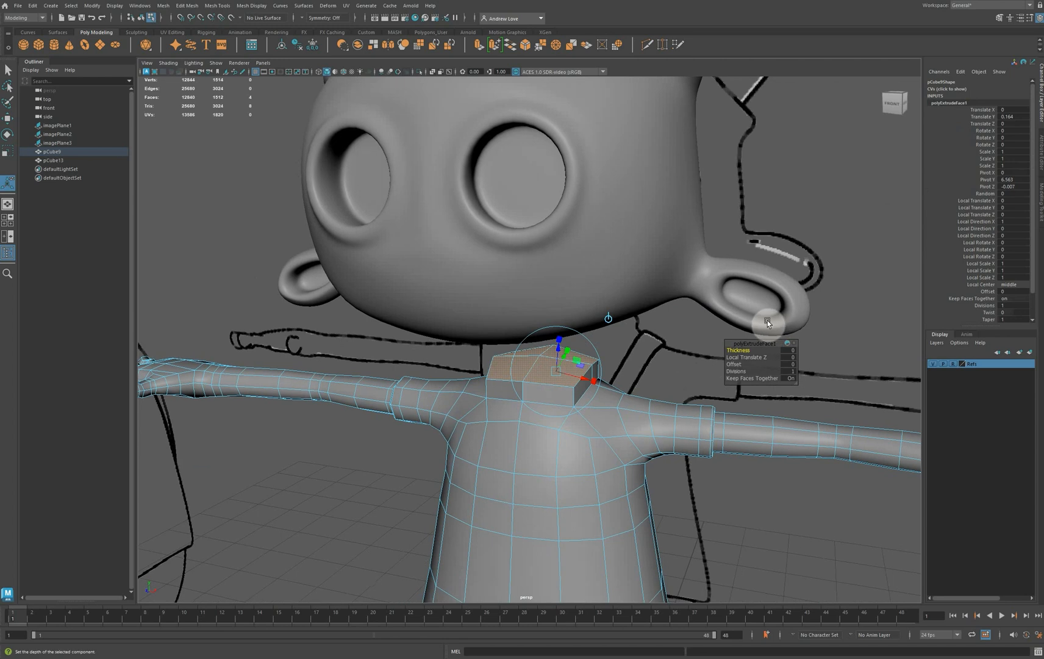
{"action": "key", "text": "ctrl+z"}
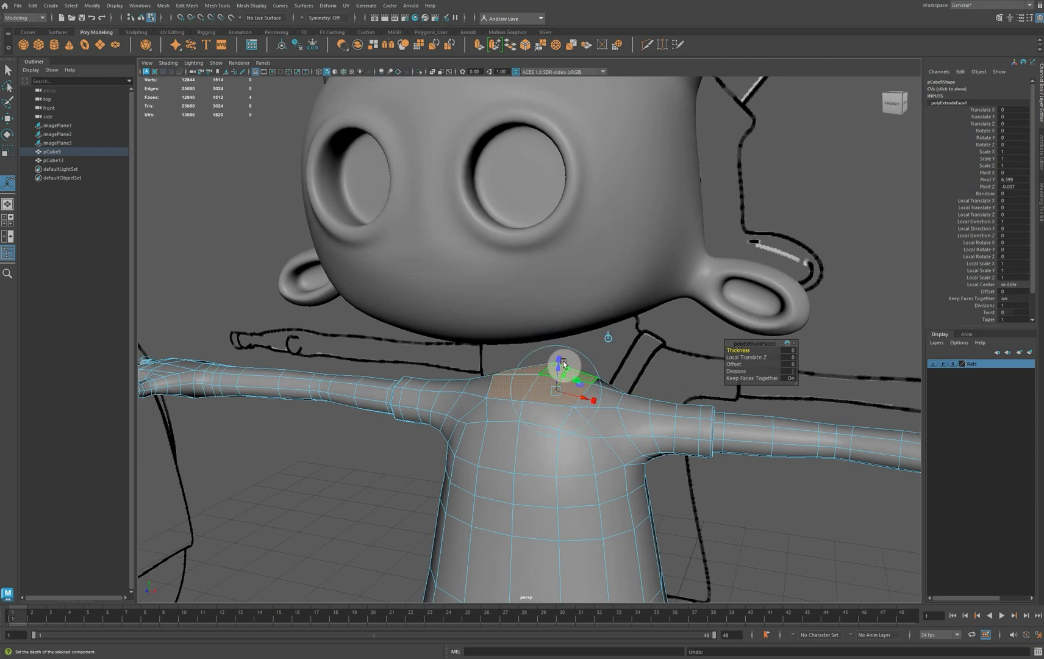
Scale the extruded top faces uniformly to 0.45 and delete them to open a neck hole in the torso
{"action": "left_click_drag", "start_coordinate": [562, 361], "coordinate": [540, 388]}
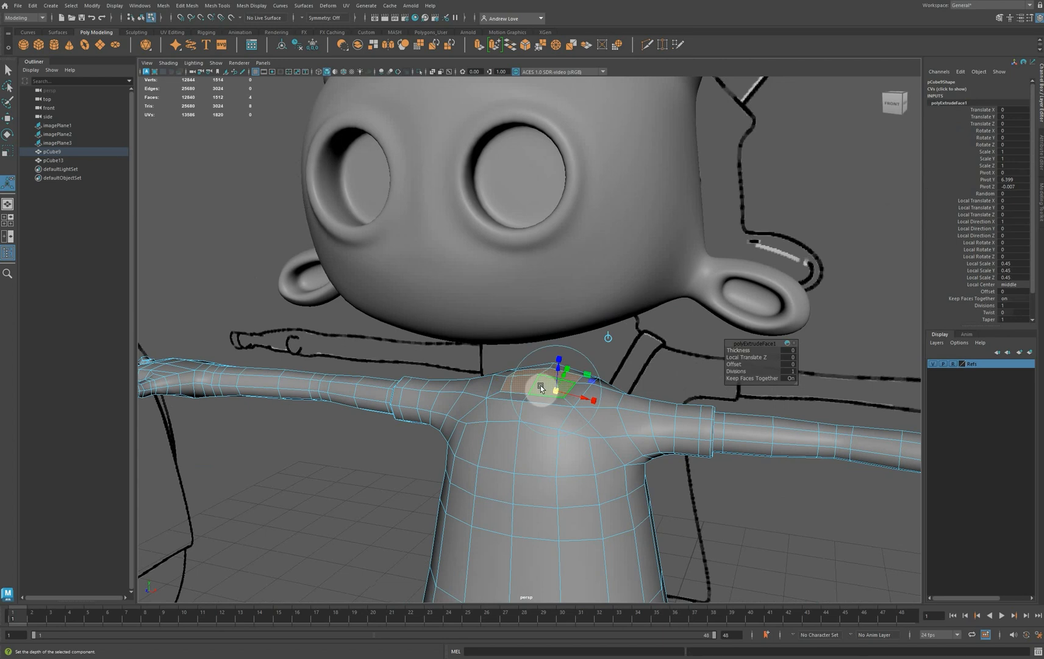
{"action": "key", "text": "w"}
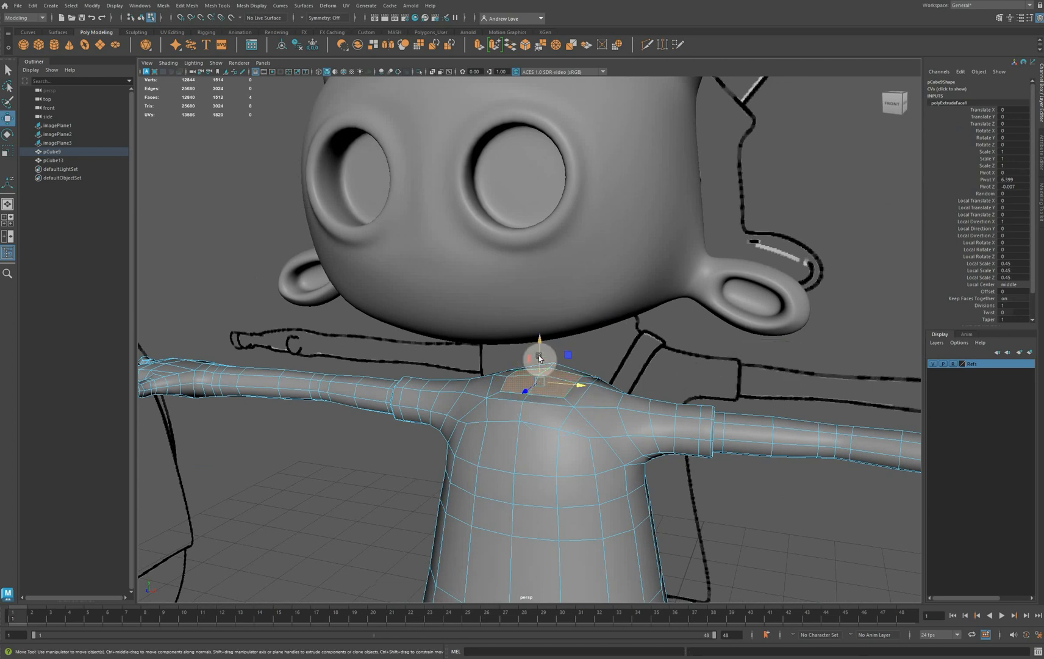
{"action": "left_click_drag", "start_coordinate": [534, 363], "coordinate": [487, 479], "text": "alt"}
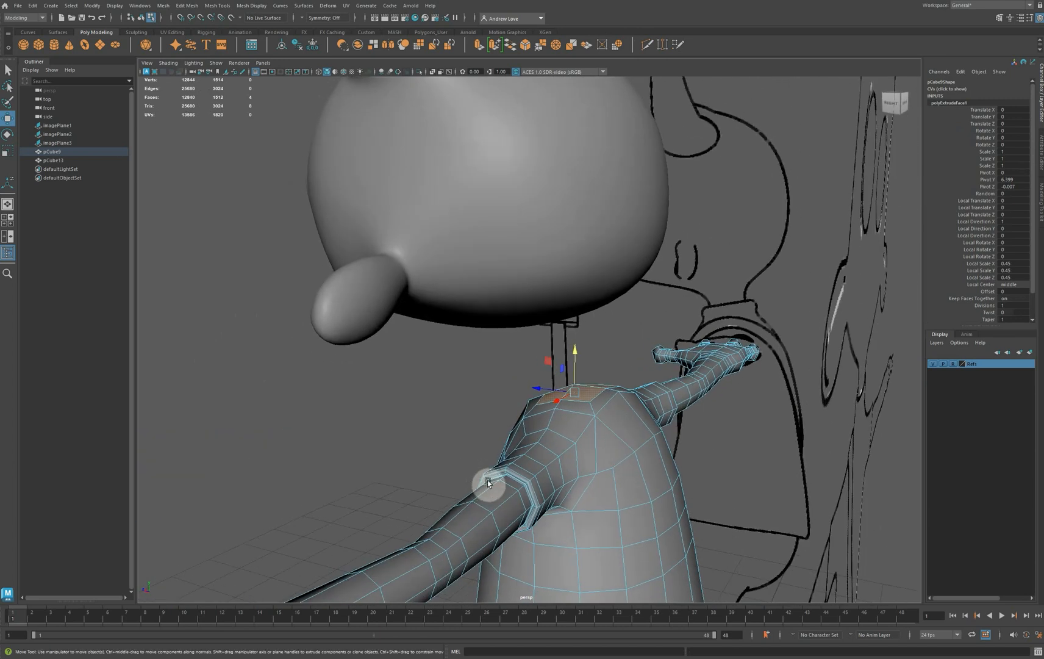
{"action": "key", "text": "Delete"}
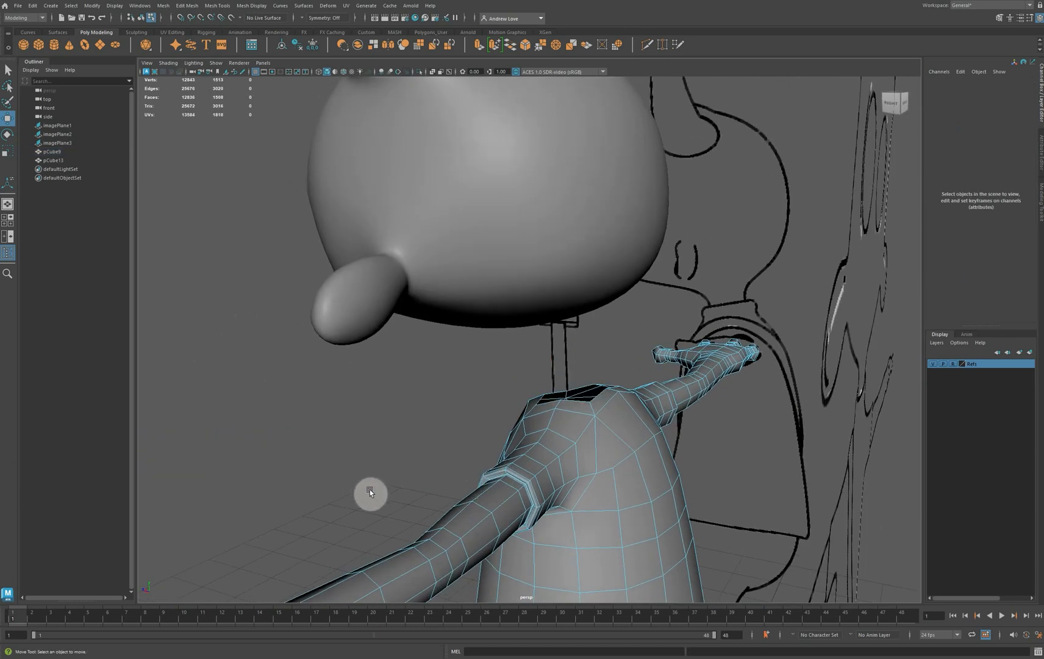
Turn off the head's smooth preview and delete the four central faces on its lower back to open a neck hole
{"action": "left_click_drag", "start_coordinate": [369, 491], "coordinate": [381, 460], "text": "alt"}
{"action": "left_click", "coordinate": [586, 278]}
{"action": "key", "text": "f"}
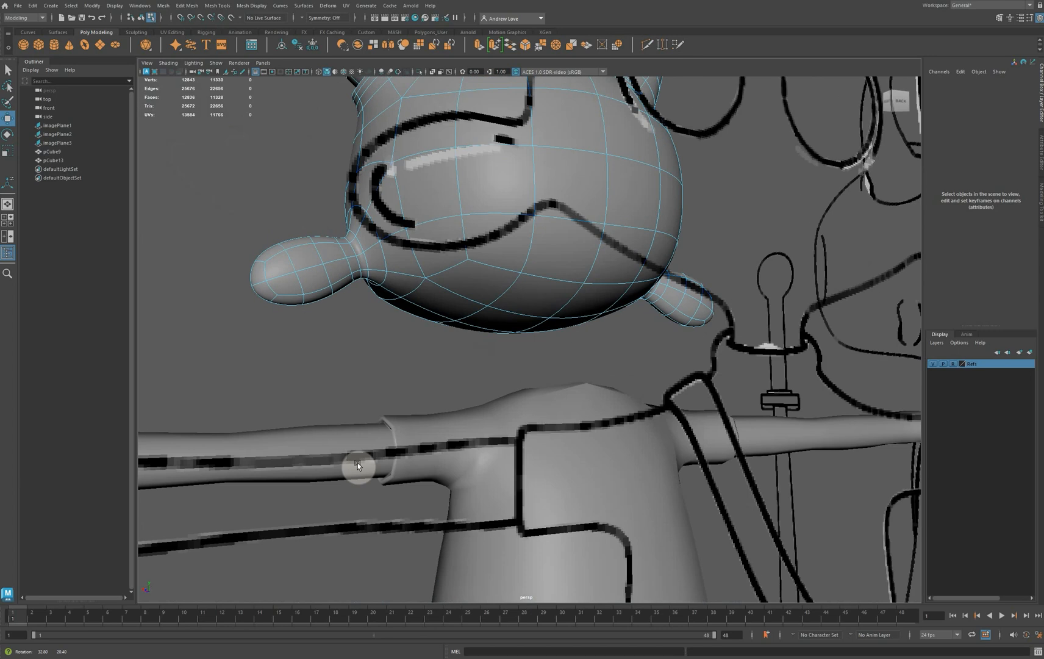
{"action": "key", "text": "1"}
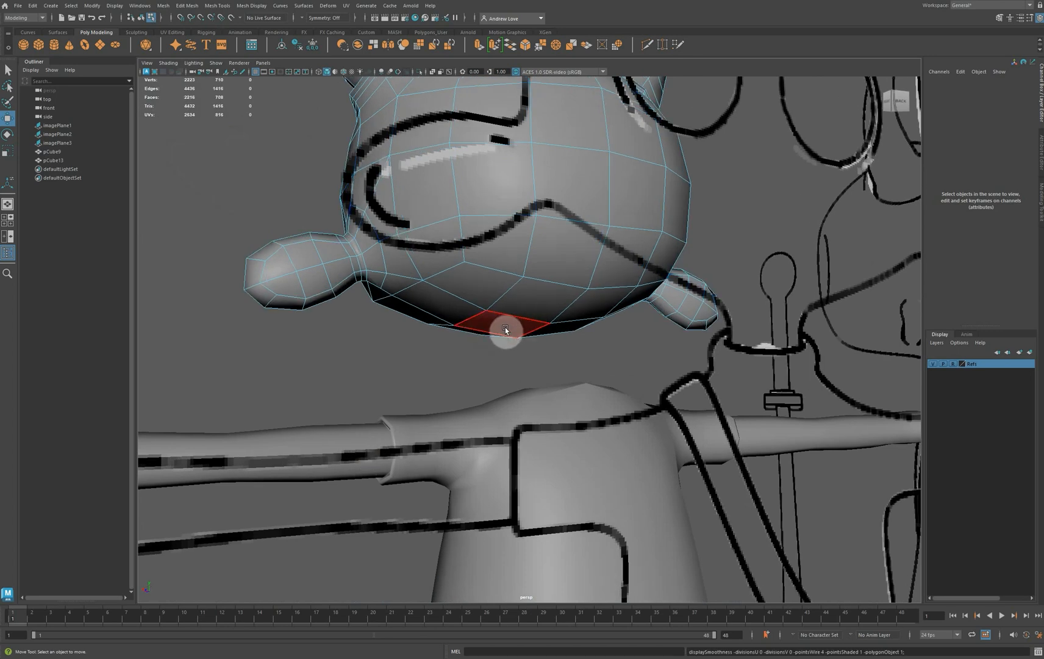
{"action": "left_click_drag", "start_coordinate": [505, 327], "coordinate": [516, 291], "text": "alt"}
{"action": "left_click", "coordinate": [543, 300]}
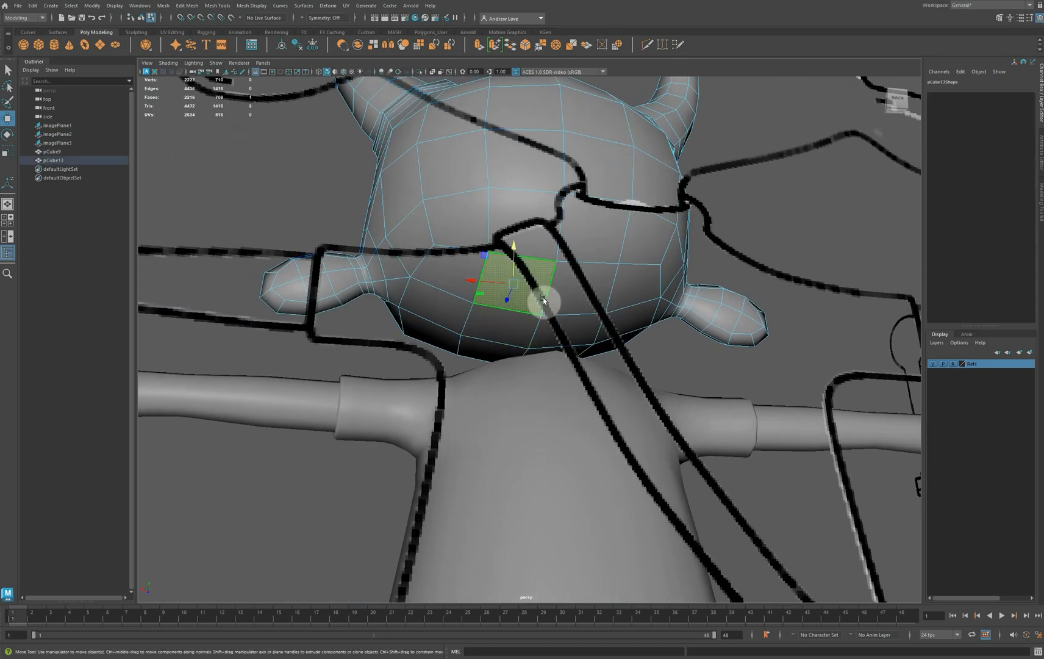
{"action": "left_click", "coordinate": [561, 300], "text": "shift"}
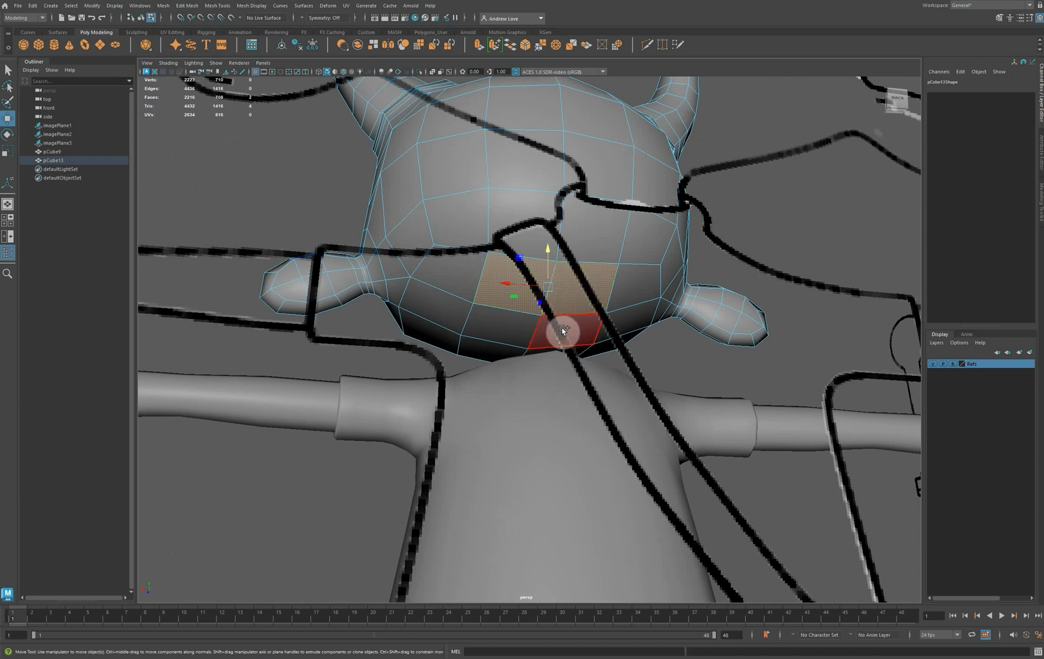
{"action": "left_click", "coordinate": [559, 325], "text": "shift"}
{"action": "left_click", "coordinate": [525, 326], "text": "shift"}
{"action": "key", "text": "Delete"}
{"action": "right_click_drag", "start_coordinate": [256, 379], "coordinate": [270, 488], "text": "alt"}
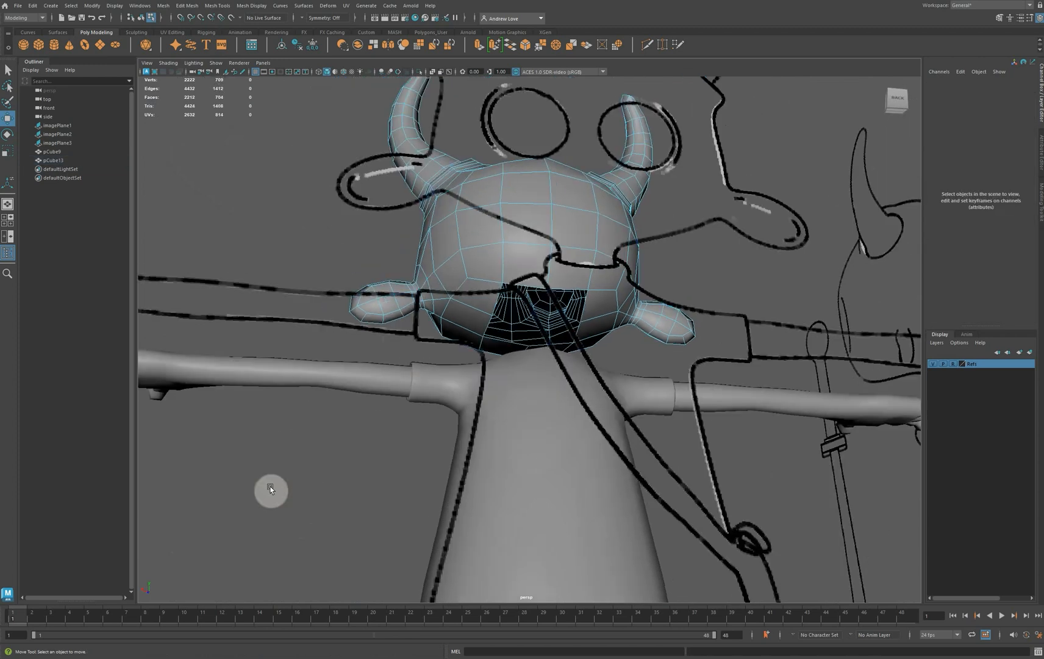
{"action": "left_click_drag", "start_coordinate": [228, 526], "coordinate": [313, 539], "text": "alt"}
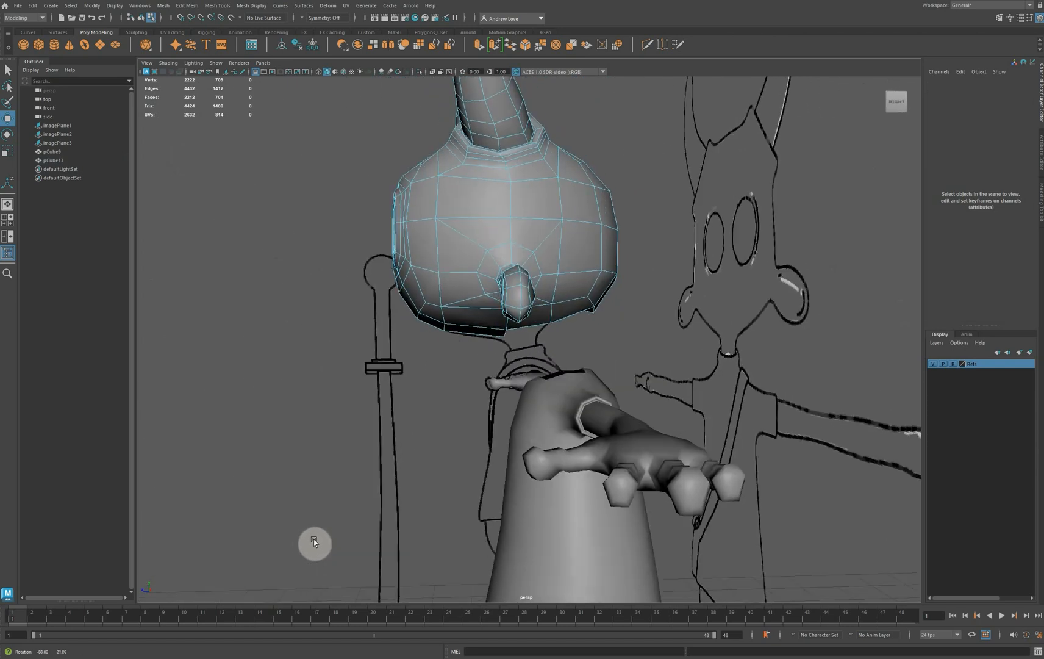
Create a polygon cylinder with 8 axis subdivisions, a radius of 0.2 and a height of 0.3
{"action": "left_click", "coordinate": [54, 45]}
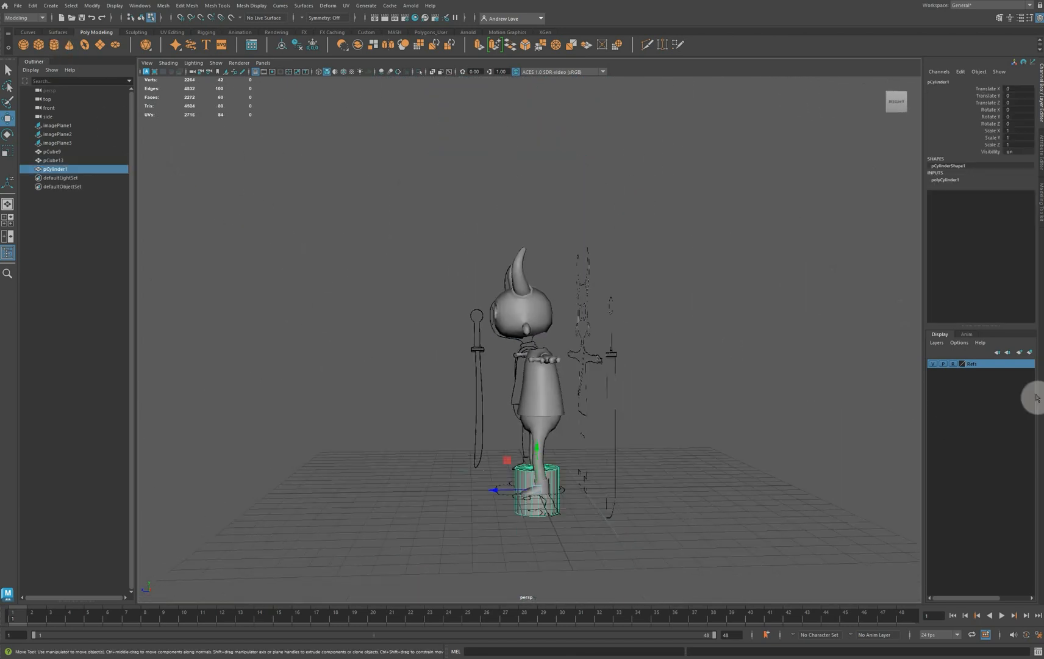
{"action": "left_click", "coordinate": [960, 181]}
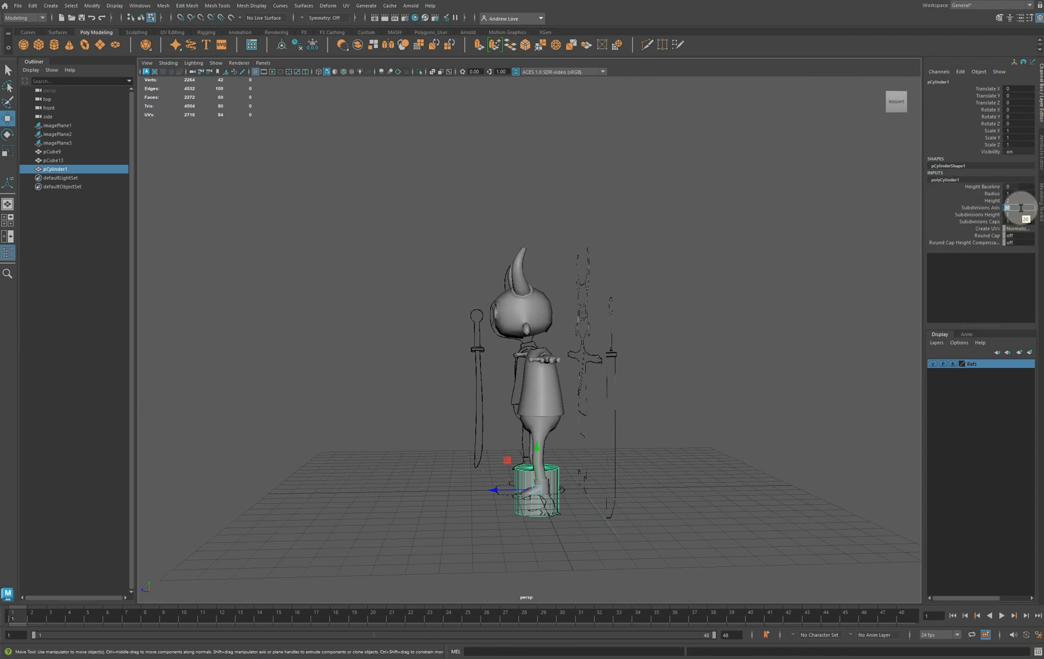
{"action": "type", "text": "8"}
{"action": "key", "text": "Return"}
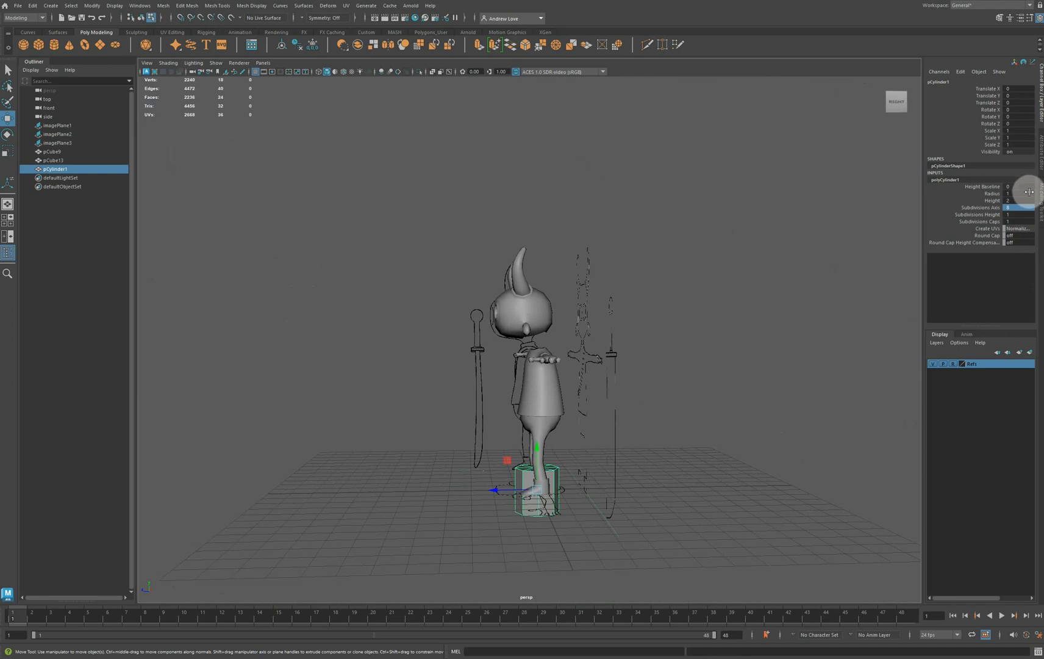
{"action": "double_click", "coordinate": [1025, 193]}
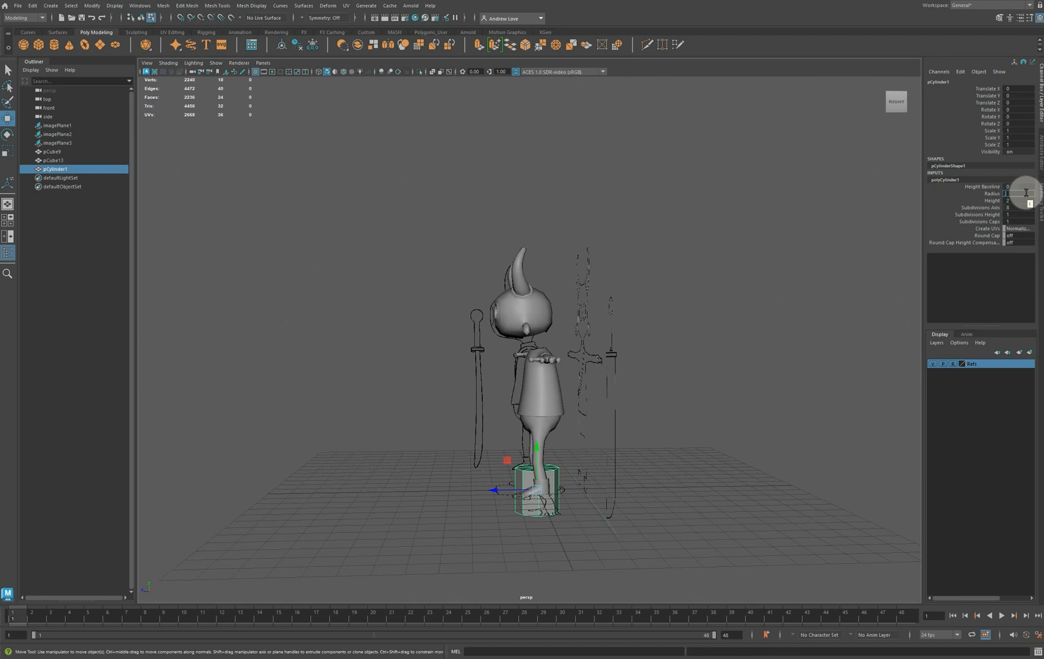
{"action": "type", "text": "0.2"}
{"action": "key", "text": "Return"}
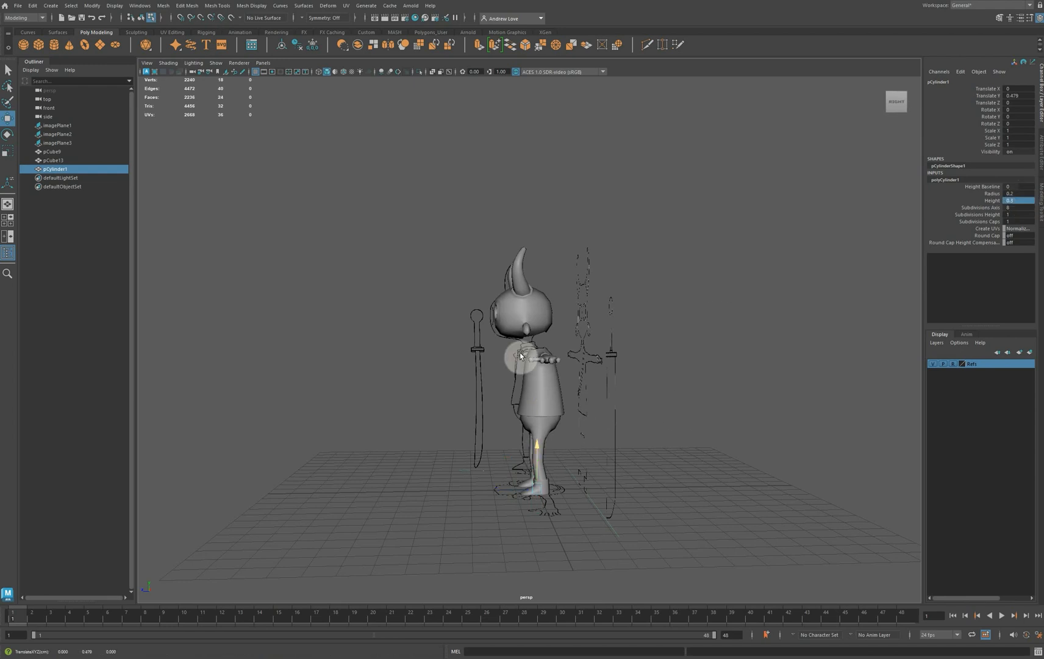
Raise the cylinder between head and torso, and tilt it about 17.4 degrees to match the neck in the side-view reference
{"action": "left_click_drag", "start_coordinate": [537, 448], "coordinate": [514, 298]}
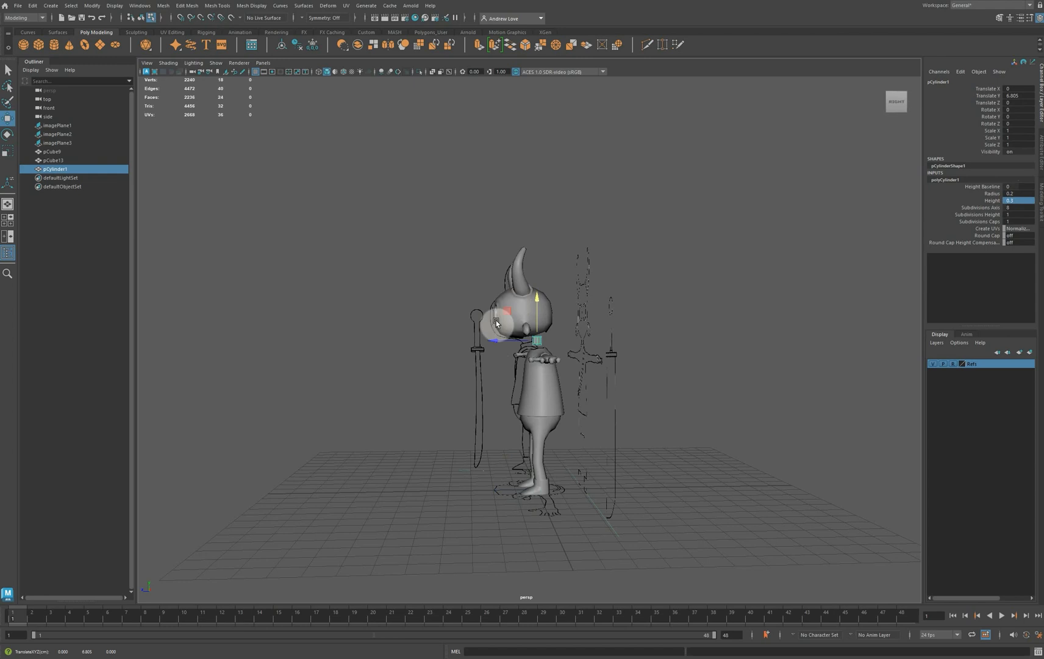
{"action": "key", "text": "space"}
{"action": "key", "text": "space"}
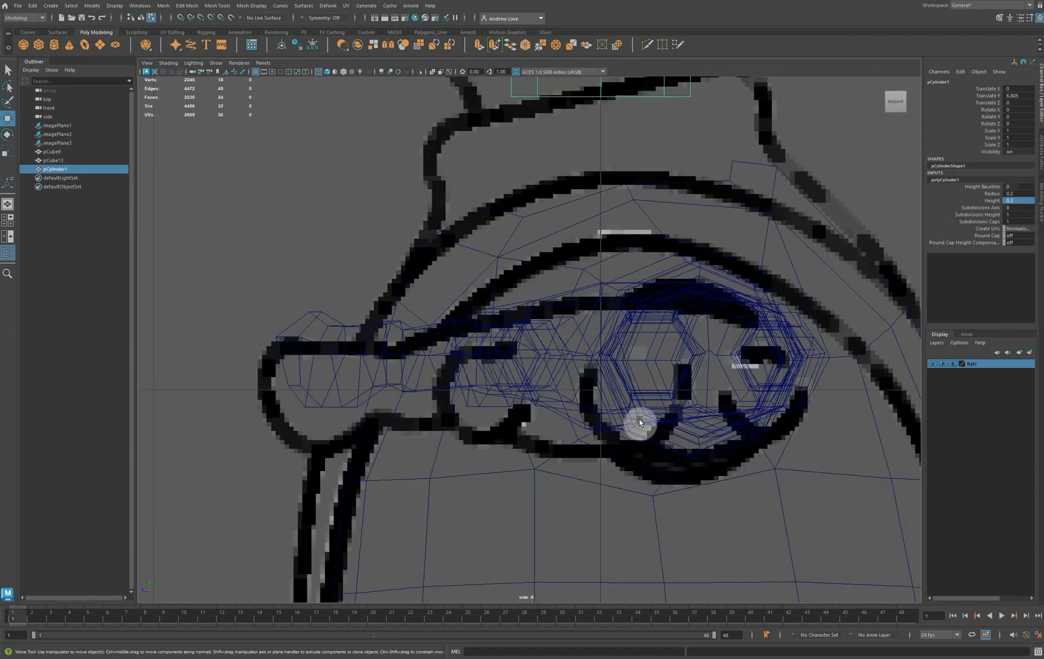
{"action": "key", "text": "f"}
{"action": "scroll", "coordinate": [639, 416], "scroll_direction": "down", "scroll_amount": 10}
{"action": "scroll", "coordinate": [637, 406], "scroll_direction": "up", "scroll_amount": 5}
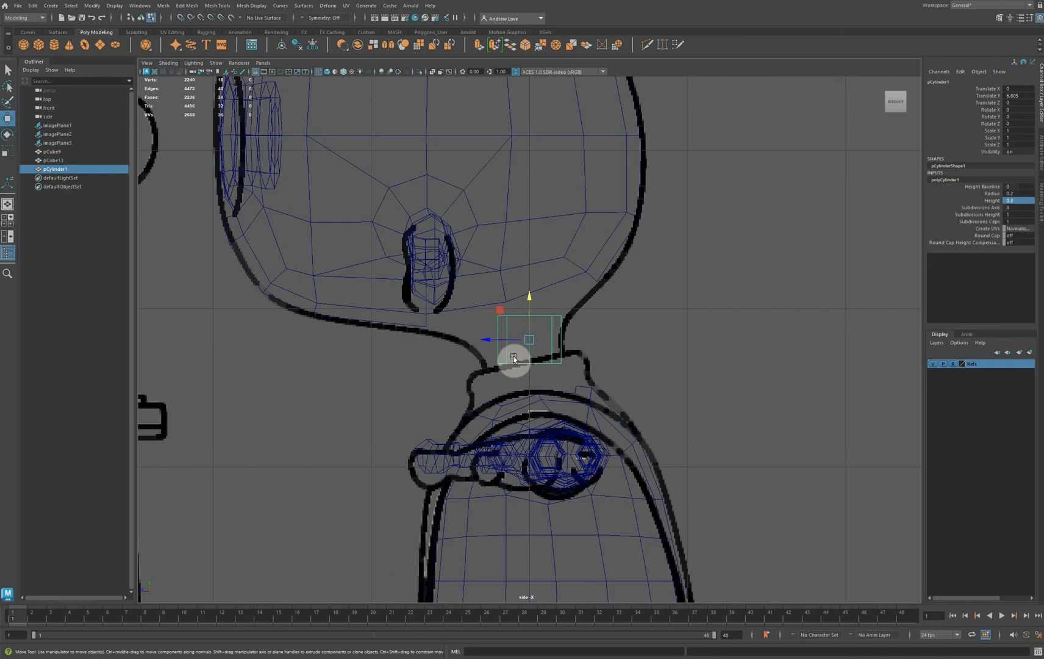
{"action": "key", "text": "e"}
{"action": "left_click_drag", "start_coordinate": [500, 314], "coordinate": [515, 352]}
{"action": "key", "text": "w"}
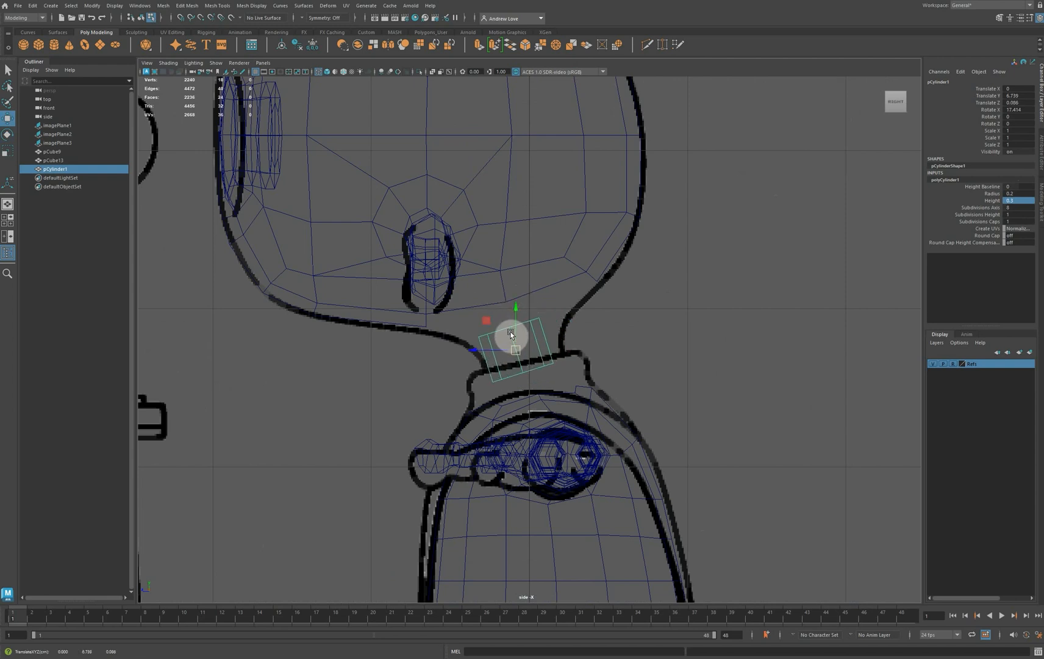
{"action": "left_click_drag", "start_coordinate": [519, 355], "coordinate": [523, 353]}
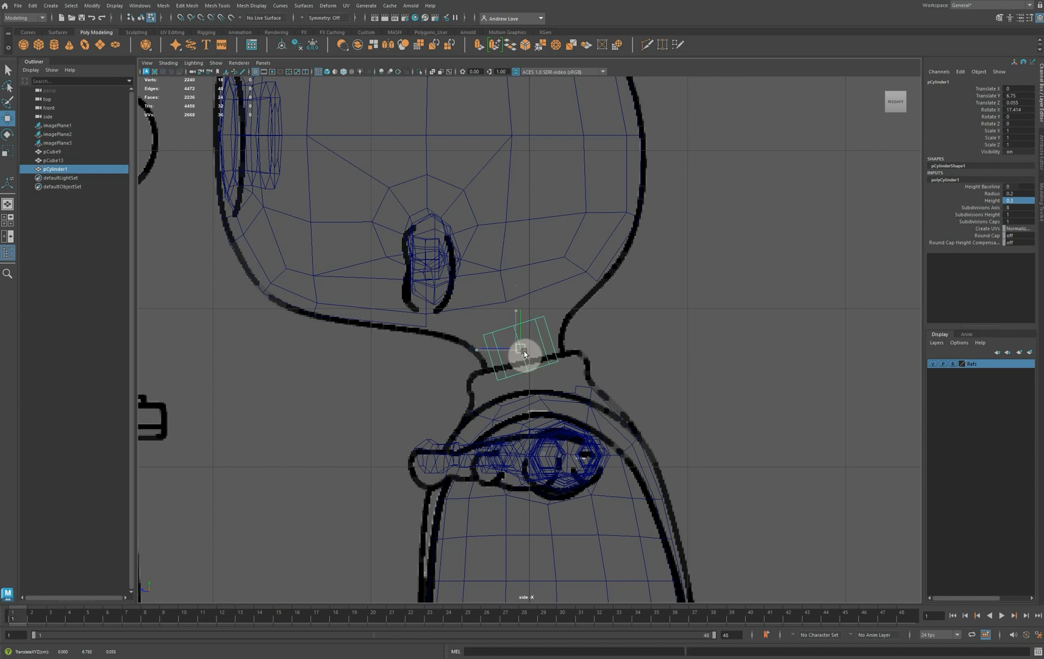
Set the cylinder's height to 0.4 with 3 height subdivisions, and move it slightly down into the collar
{"action": "double_click", "coordinate": [1020, 200]}
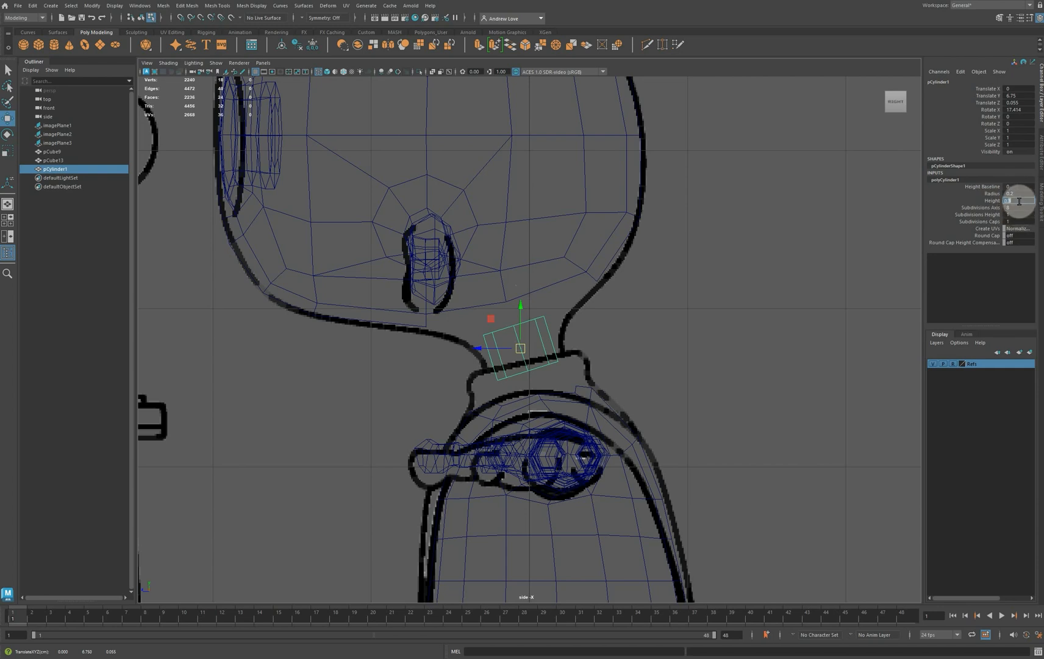
{"action": "type", "text": "0.5"}
{"action": "key", "text": "Return"}
{"action": "type", "text": "4"}
{"action": "key", "text": "Return"}
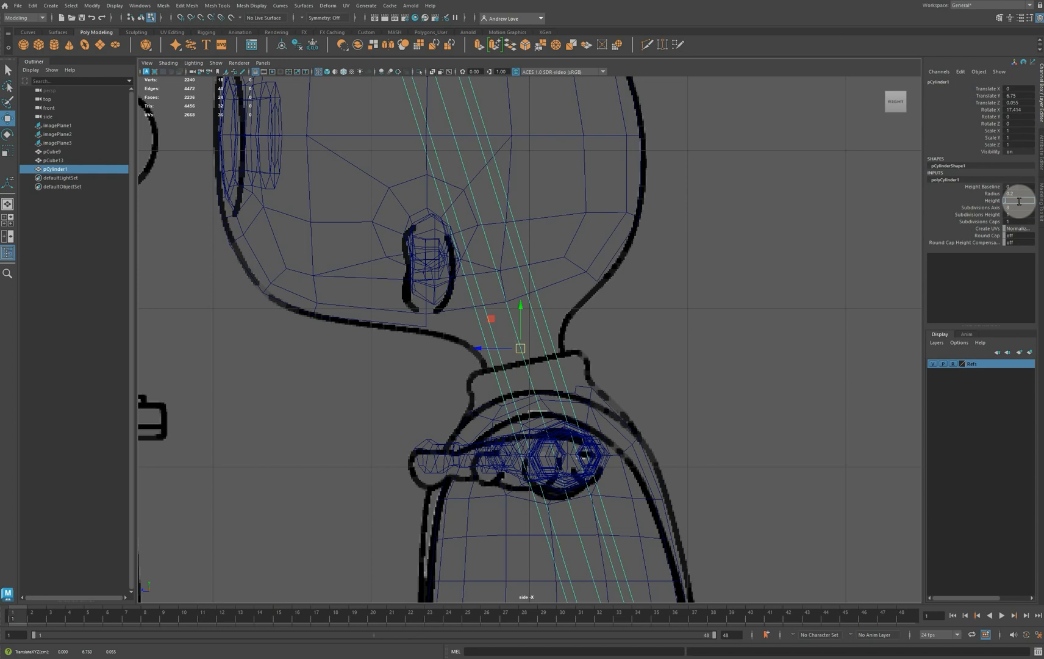
{"action": "type", "text": ".4"}
{"action": "key", "text": "Return"}
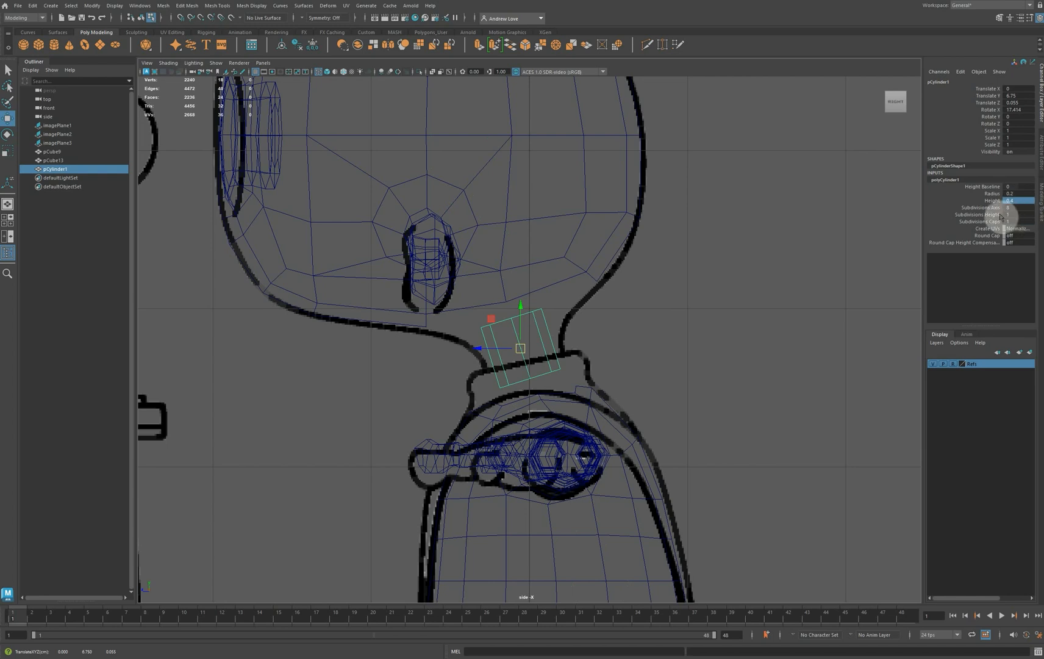
{"action": "left_click", "coordinate": [1016, 214]}
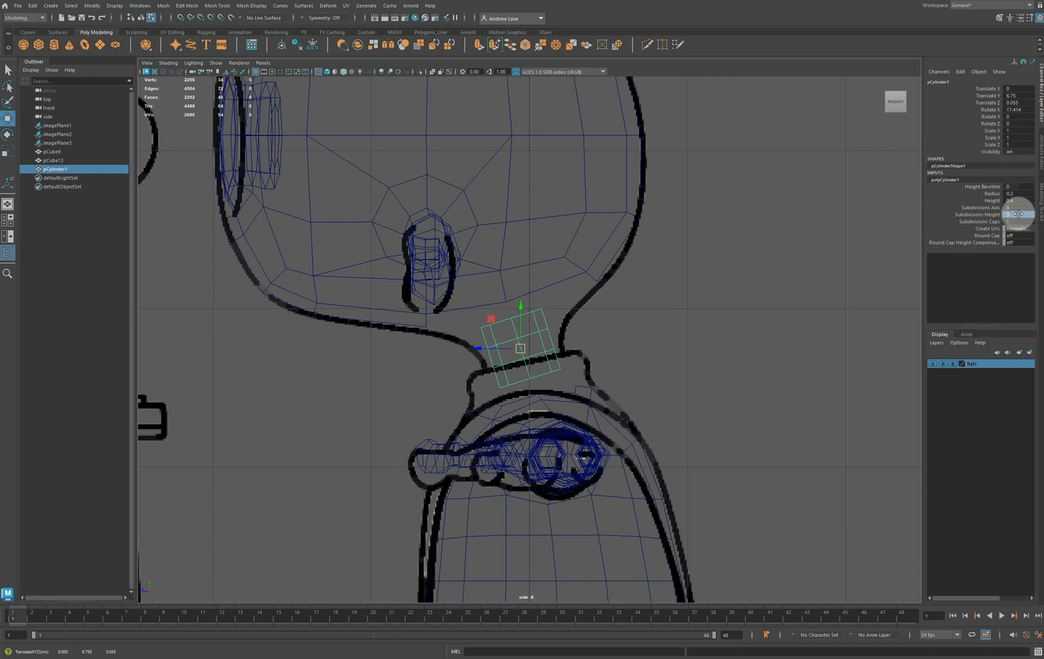
{"action": "left_click_drag", "start_coordinate": [522, 349], "coordinate": [523, 355]}
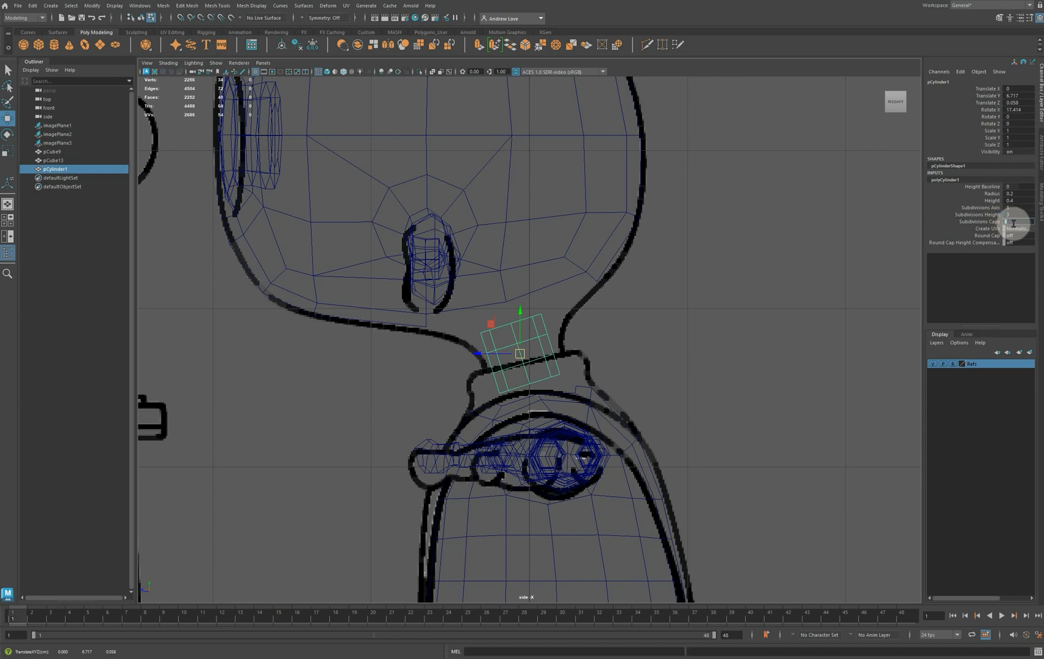
Set the neck cylinder's cap subdivisions to 0, and delete its top cap face
{"action": "type", "text": "0"}
{"action": "key", "text": "Return"}
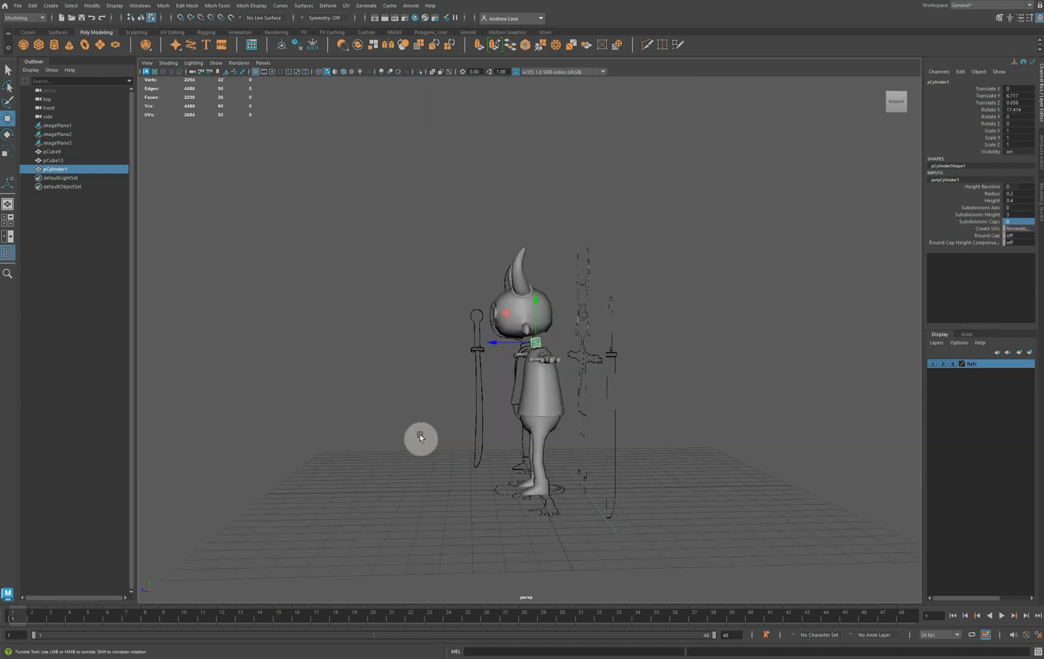
{"action": "mouse_move", "coordinate": [419, 435]}
{"action": "left_mouse_down", "text": "alt"}
{"action": "mouse_move", "coordinate": [519, 432]}
{"action": "mouse_move", "coordinate": [595, 451]}
{"action": "mouse_move", "coordinate": [679, 431]}
{"action": "mouse_move", "coordinate": [732, 438]}
{"action": "mouse_move", "coordinate": [674, 459]}
{"action": "left_mouse_up", "text": "alt"}
{"action": "left_click_drag", "start_coordinate": [568, 449], "coordinate": [540, 360], "text": "alt"}
{"action": "right_click_drag", "start_coordinate": [540, 365], "coordinate": [545, 331]}
{"action": "left_click", "coordinate": [546, 330]}
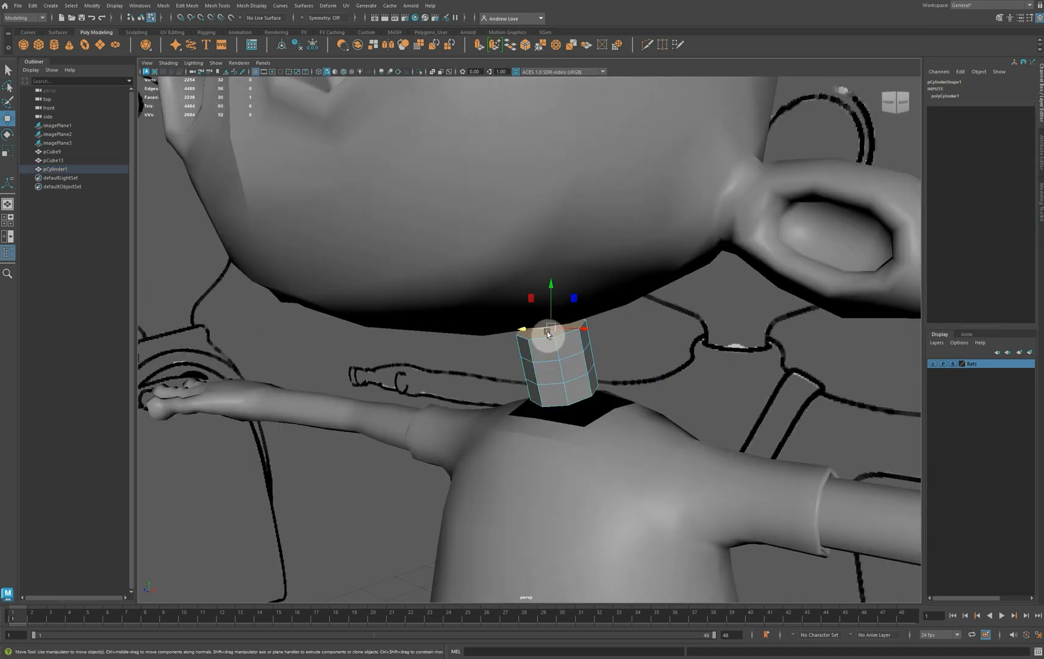
{"action": "key", "text": "Delete"}
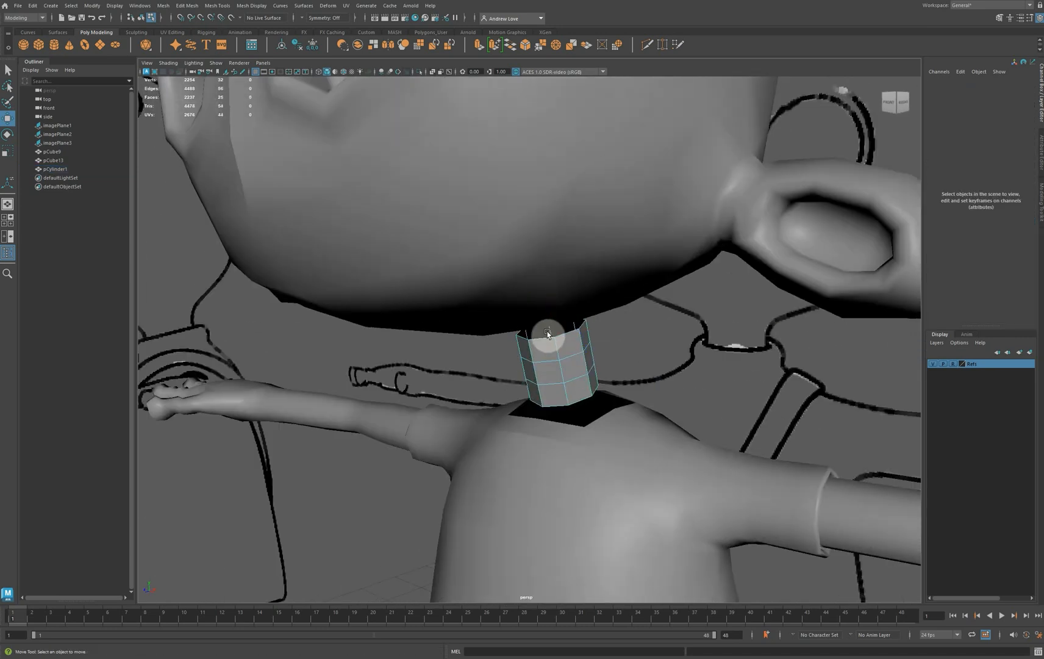
Delete the bottom cap face of the neck cylinder, leaving an open tube
{"action": "left_click", "coordinate": [553, 394]}
{"action": "left_click_drag", "start_coordinate": [515, 471], "coordinate": [459, 463], "text": "alt"}
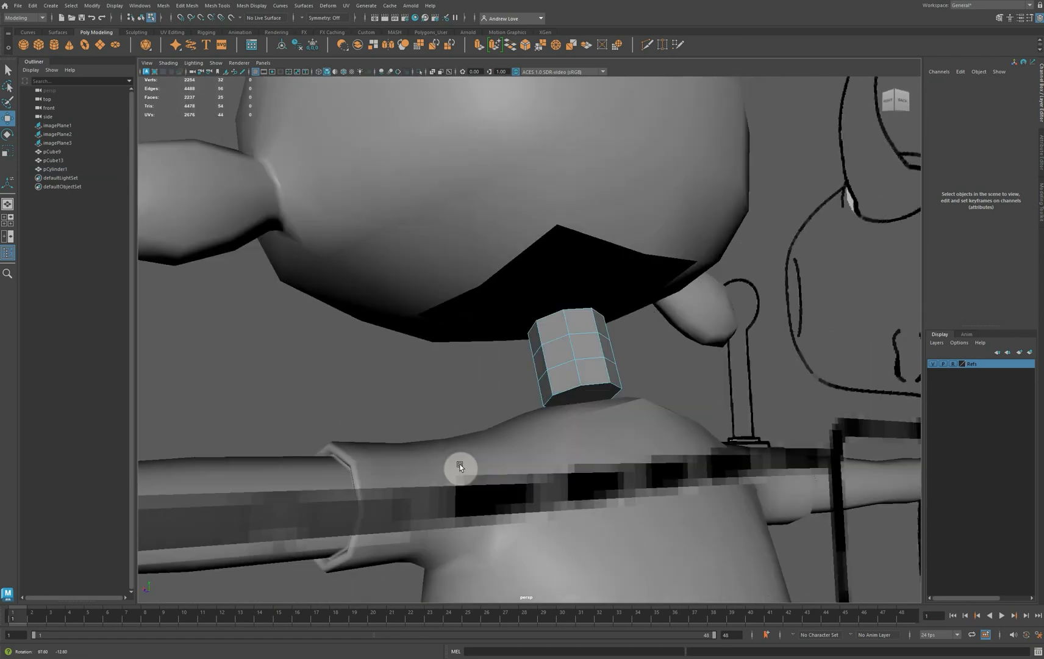
{"action": "double_click", "coordinate": [598, 394]}
{"action": "key", "text": "Delete"}
{"action": "left_click", "coordinate": [421, 415]}
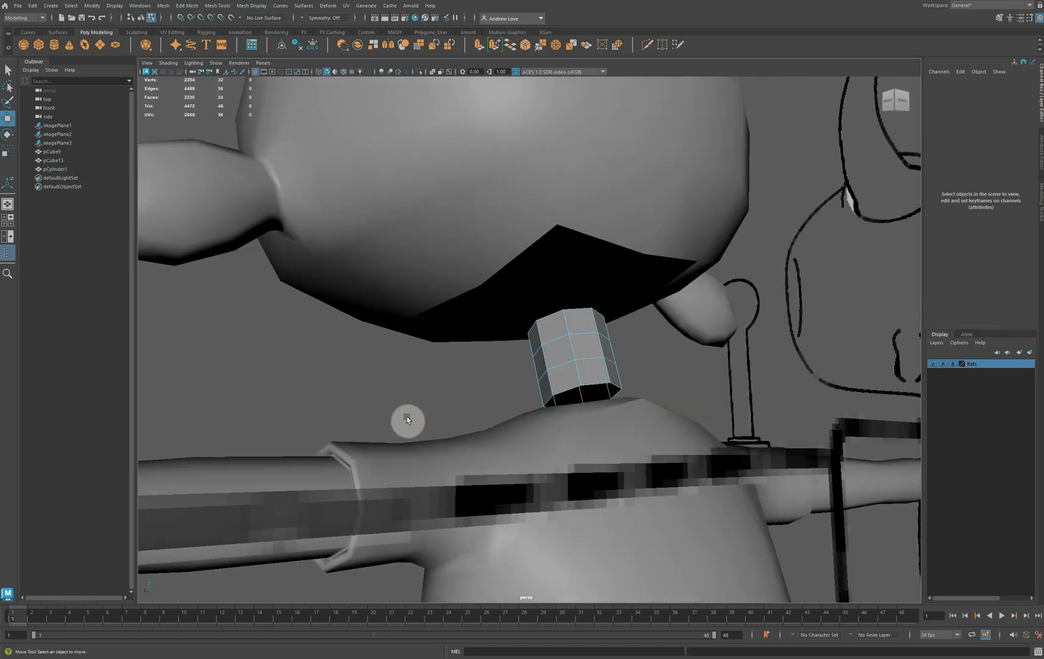
Freeze the neck cylinder's transformations, and delete the construction history of the cylinder, torso and head
{"action": "left_click_drag", "start_coordinate": [407, 416], "coordinate": [515, 392], "text": "alt"}
{"action": "right_click_drag", "start_coordinate": [565, 363], "coordinate": [597, 352]}
{"action": "left_click", "coordinate": [589, 365]}
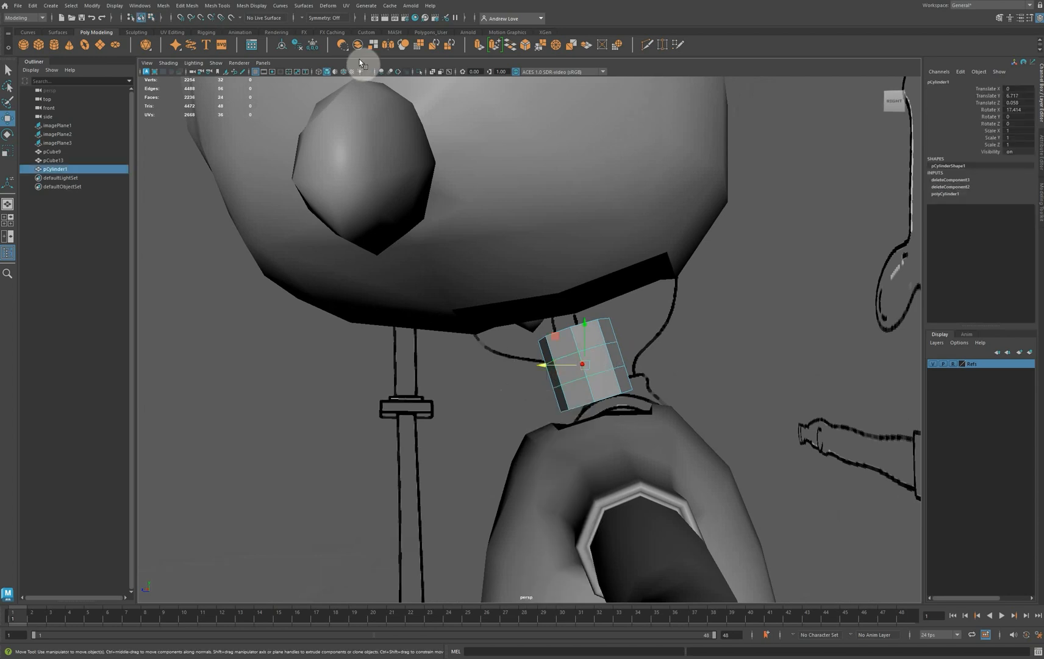
{"action": "left_click", "coordinate": [310, 47]}
{"action": "left_click", "coordinate": [557, 467]}
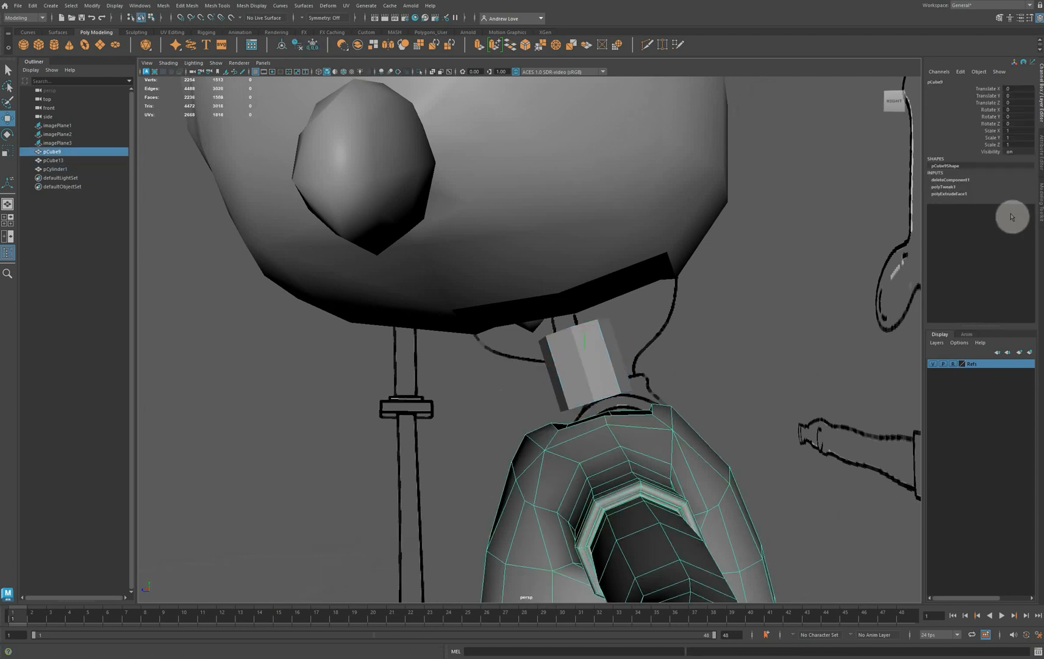
{"action": "left_click", "coordinate": [298, 47]}
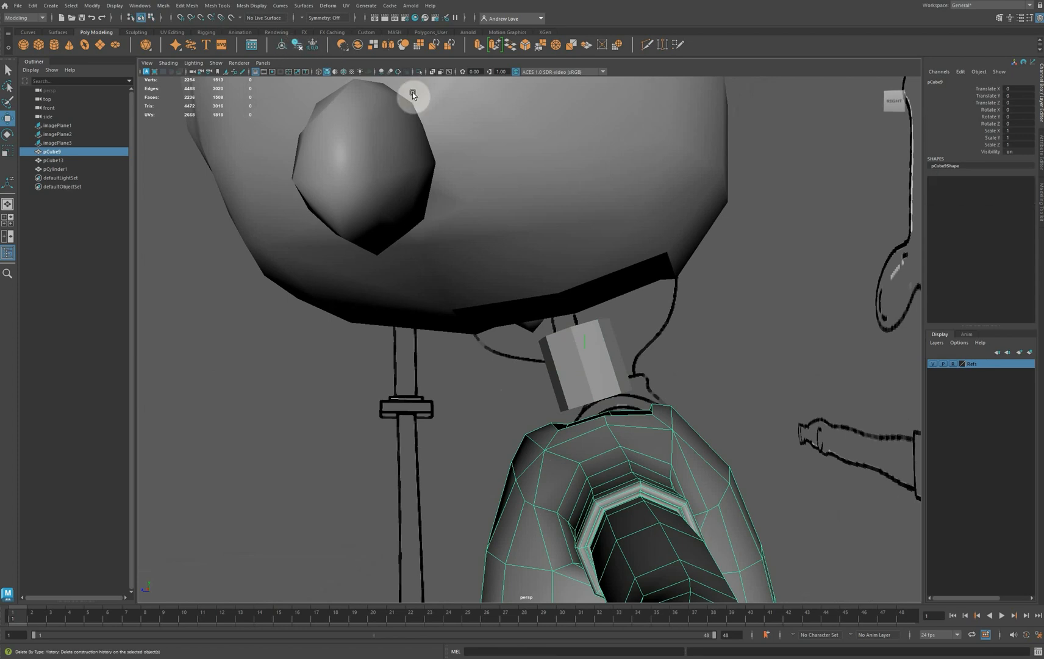
{"action": "left_click", "coordinate": [571, 179]}
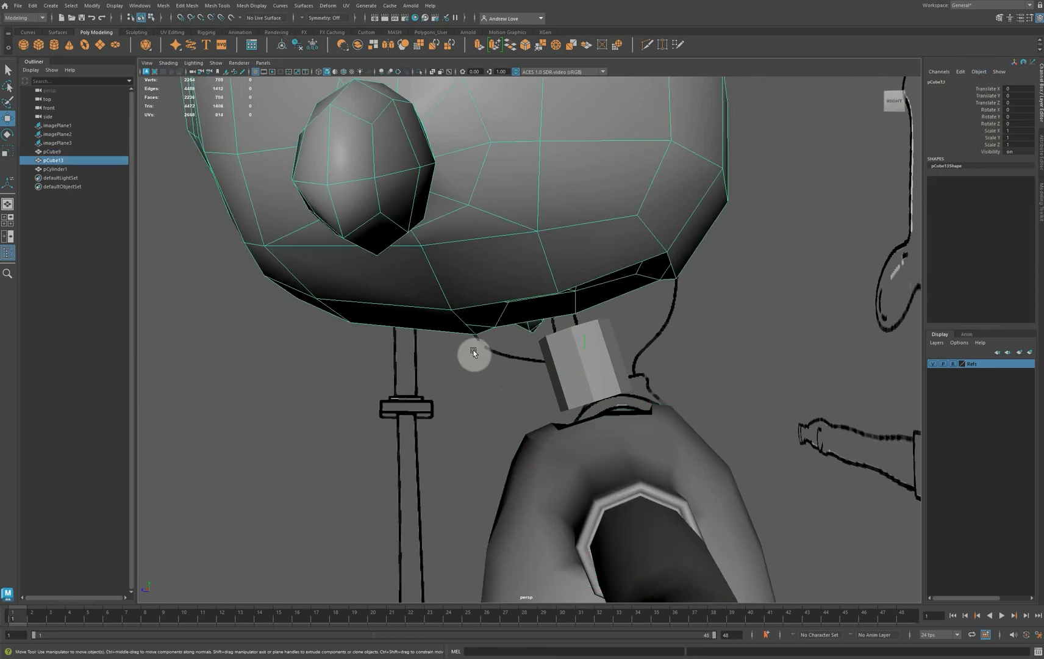
{"action": "left_click_drag", "start_coordinate": [454, 473], "coordinate": [389, 480], "text": "alt"}
Combine the head and the neck cylinder into a single mesh
{"action": "left_click", "coordinate": [557, 399]}
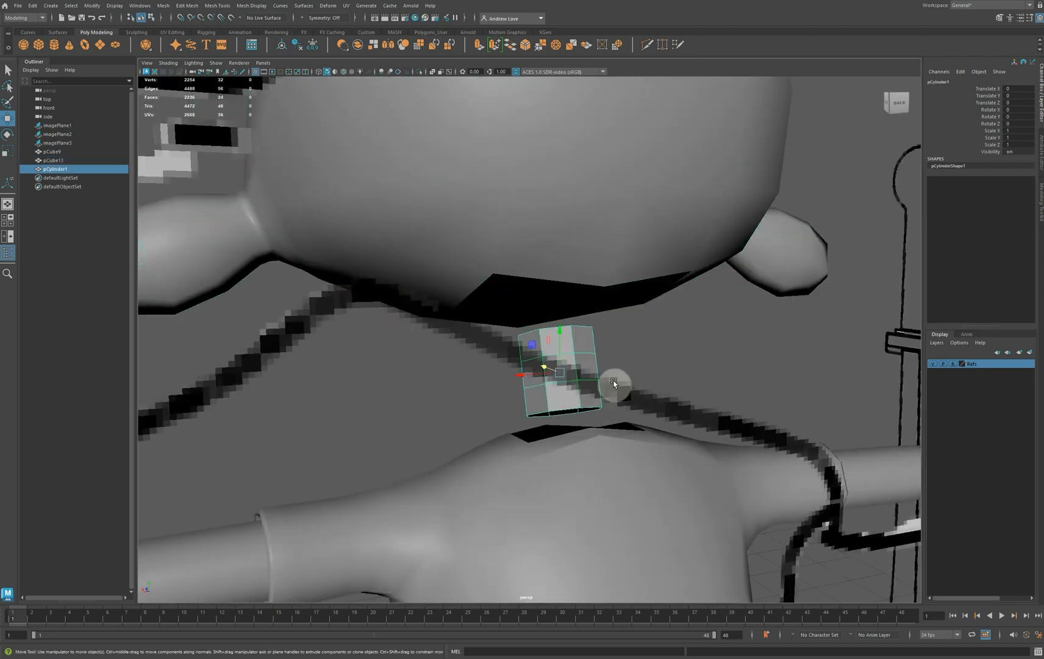
{"action": "left_click", "coordinate": [444, 175]}
{"action": "left_click", "coordinate": [562, 350], "text": "shift"}
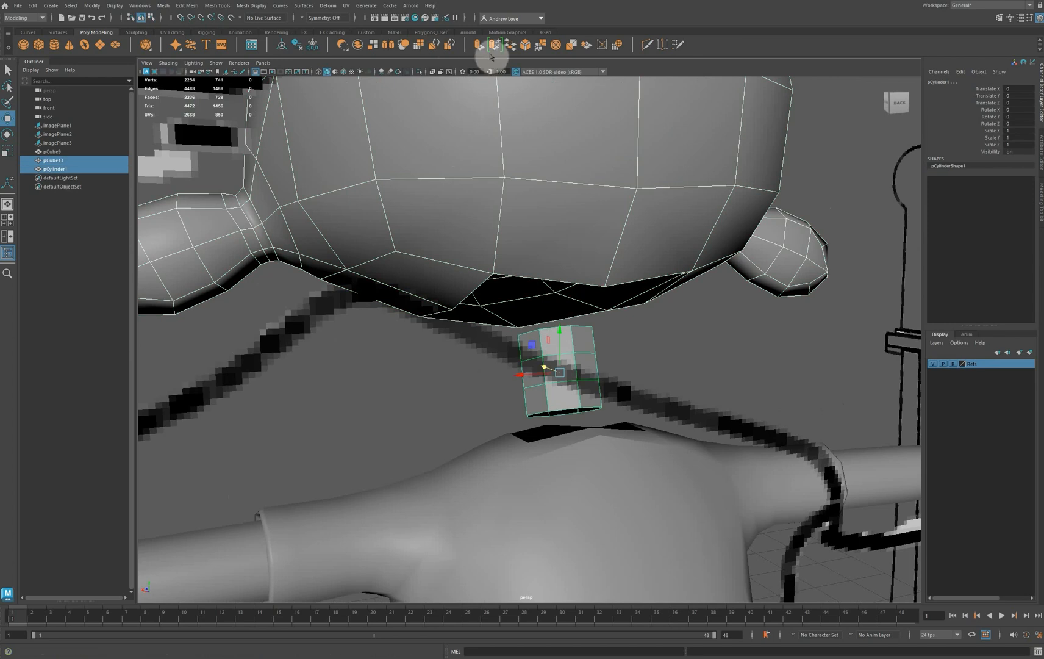
{"action": "left_click", "coordinate": [358, 47]}
Bridge the border edges of the head's neck hole to the cylinder's top edge loop with 1 division
{"action": "left_click_drag", "start_coordinate": [427, 349], "coordinate": [511, 358], "text": "alt"}
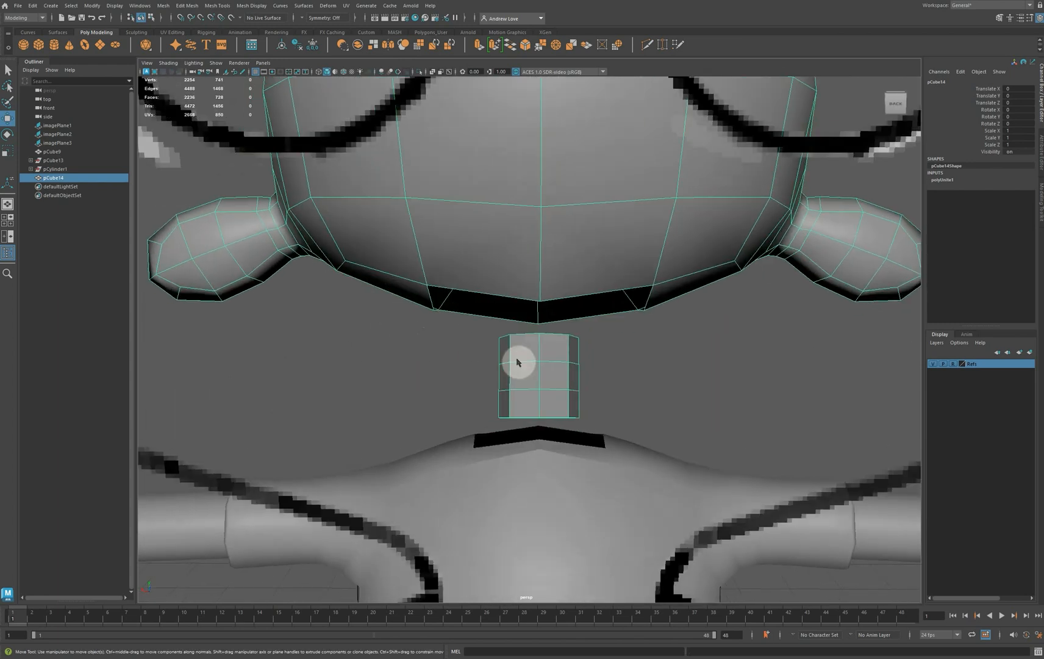
{"action": "right_click_drag", "start_coordinate": [517, 362], "coordinate": [521, 333]}
{"action": "left_click", "coordinate": [520, 334]}
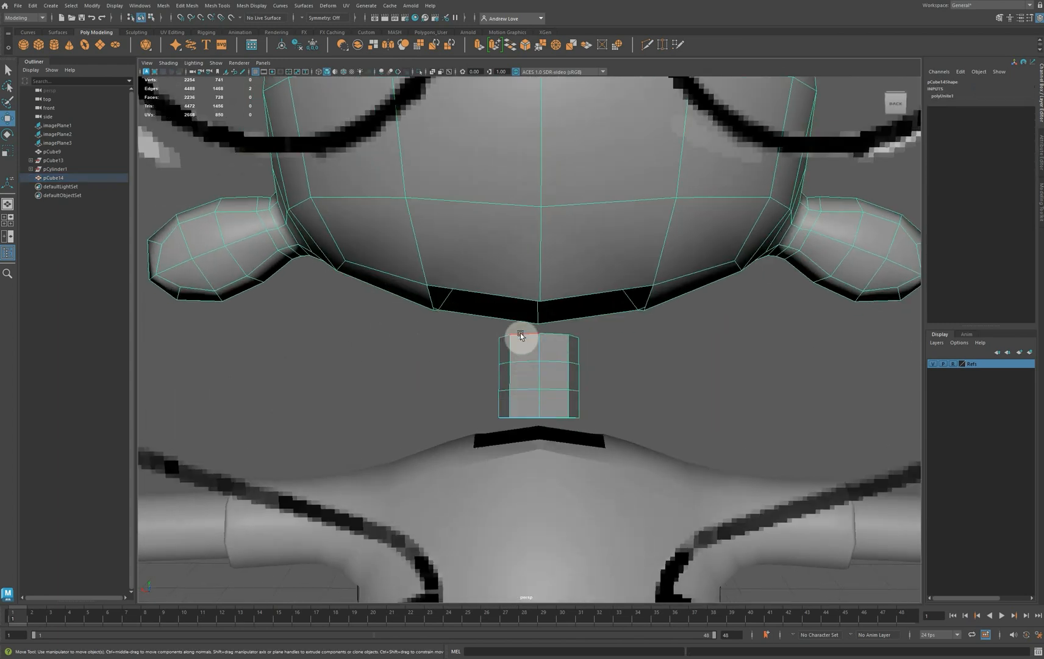
{"action": "double_click", "coordinate": [489, 292], "text": "shift"}
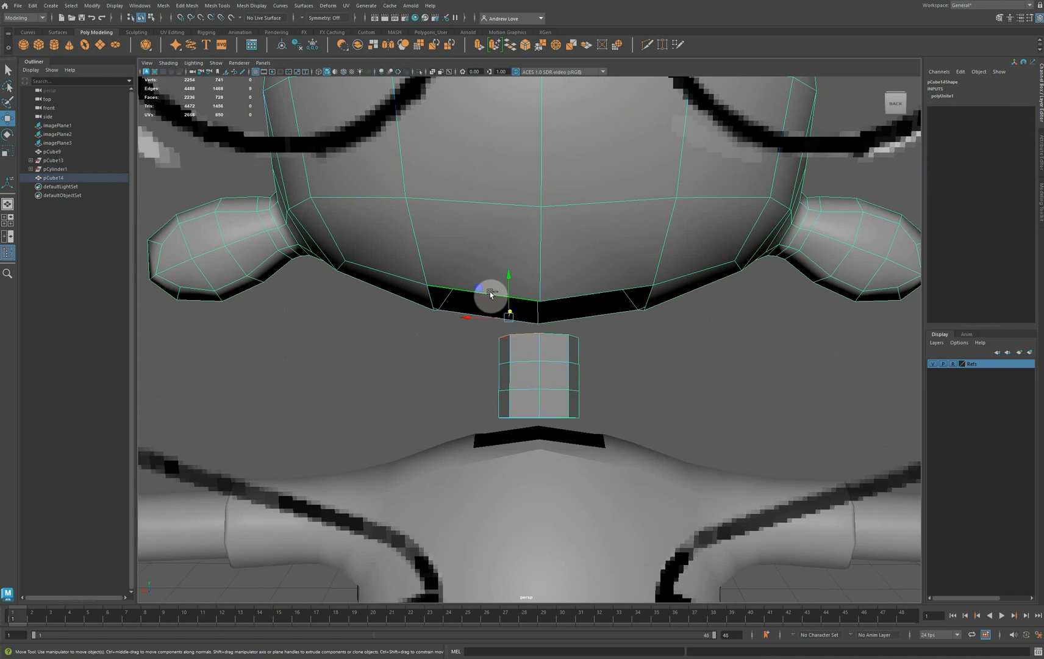
{"action": "left_click", "coordinate": [511, 45]}
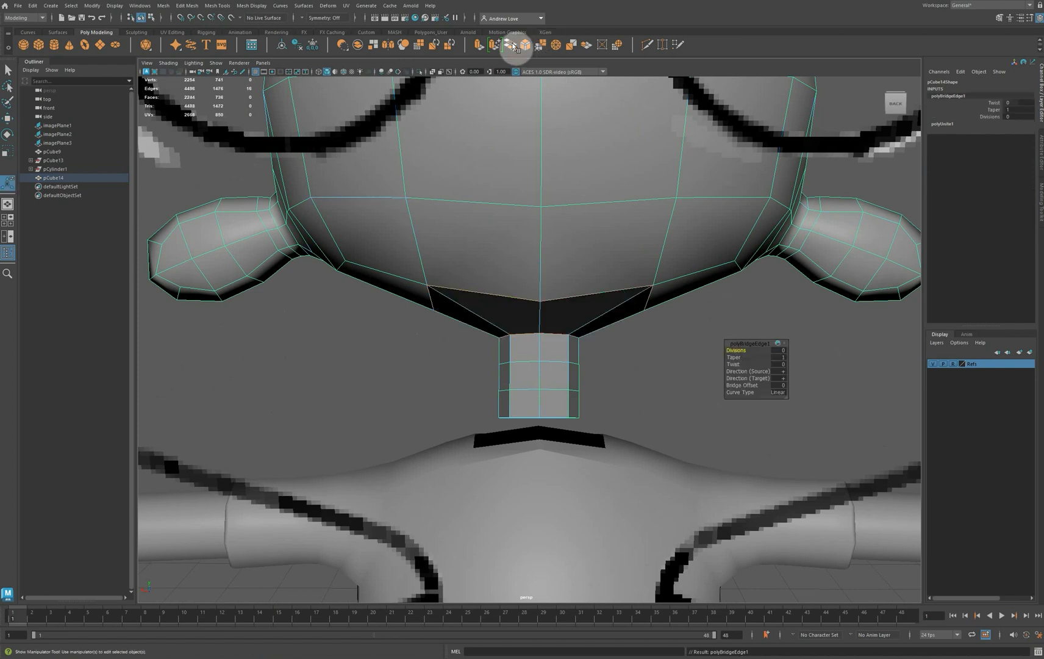
{"action": "left_click_drag", "start_coordinate": [347, 389], "coordinate": [387, 381], "text": "alt"}
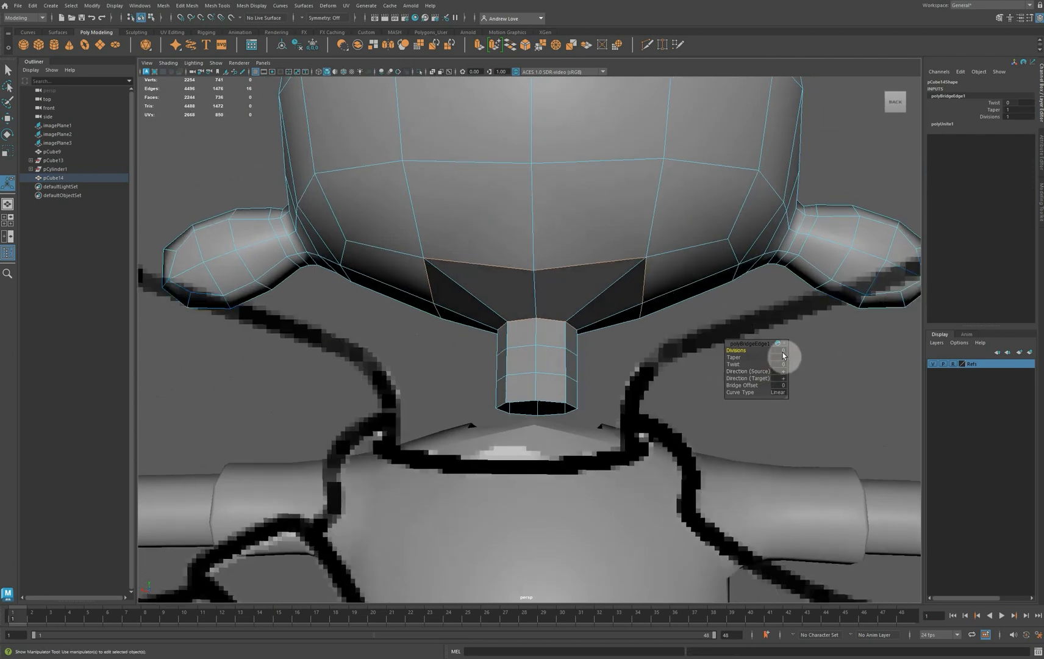
{"action": "left_click_drag", "start_coordinate": [784, 356], "coordinate": [803, 365]}
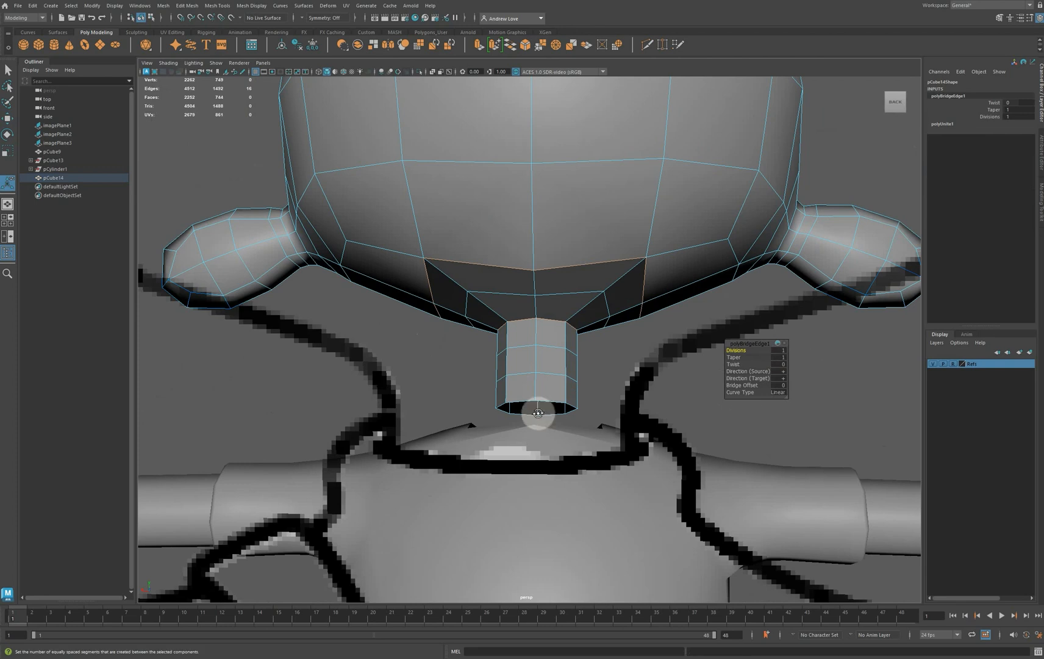
Turn on Object X symmetry, and shift the mirrored pair of hole-rim vertices beside the neck slightly inward
{"action": "left_click_drag", "start_coordinate": [537, 413], "coordinate": [731, 370], "text": "alt"}
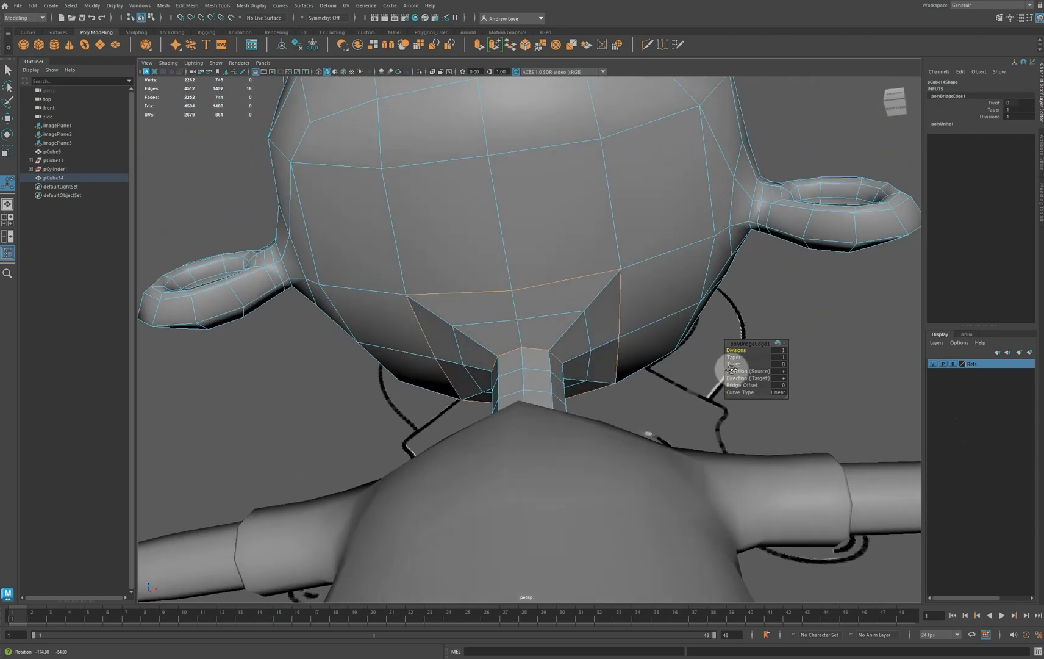
{"action": "left_click_drag", "start_coordinate": [731, 371], "coordinate": [739, 361], "text": "alt"}
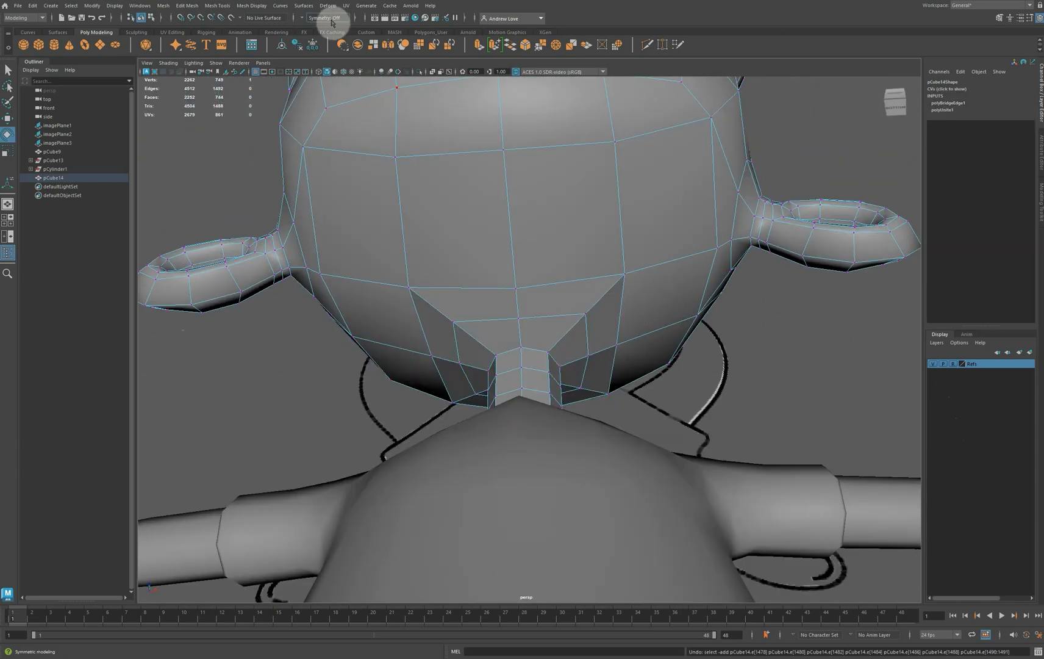
{"action": "left_click", "coordinate": [302, 19]}
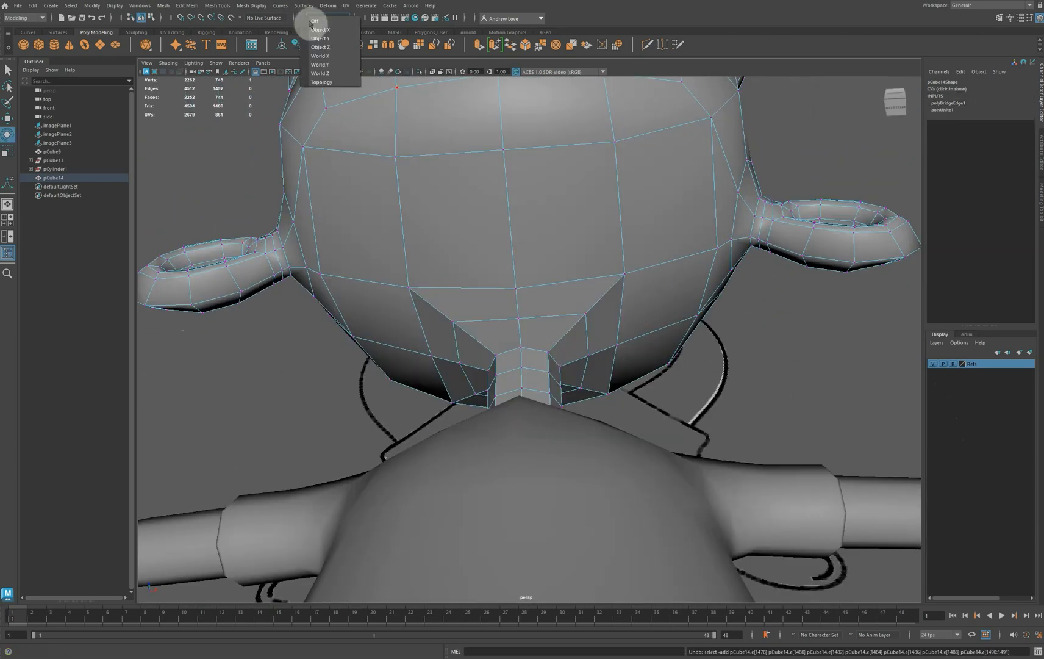
{"action": "left_click", "coordinate": [340, 22]}
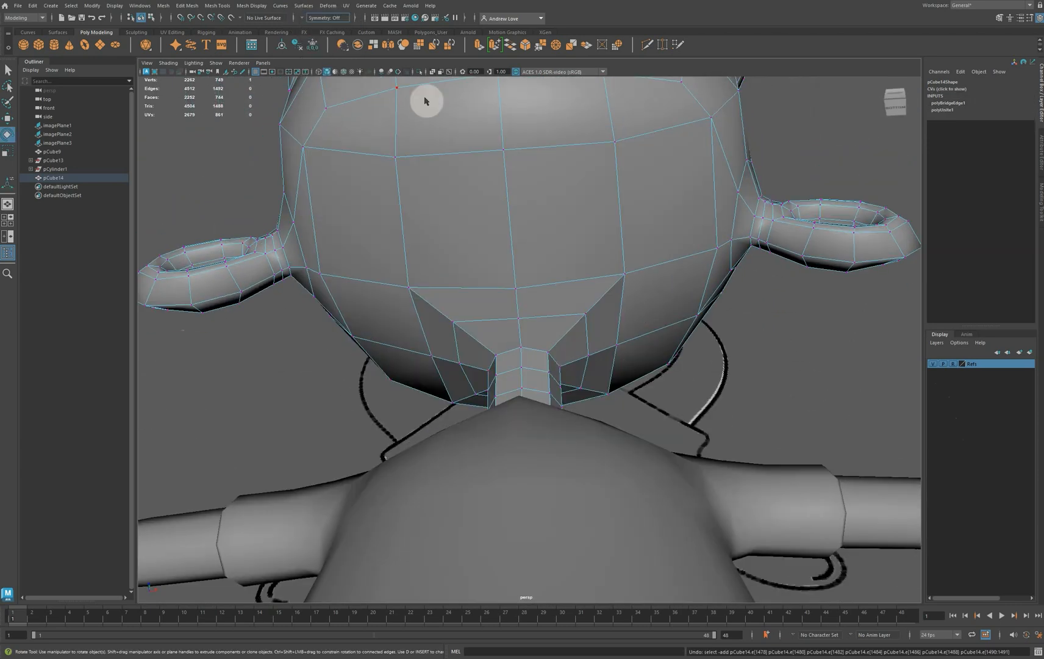
{"action": "left_click", "coordinate": [617, 346]}
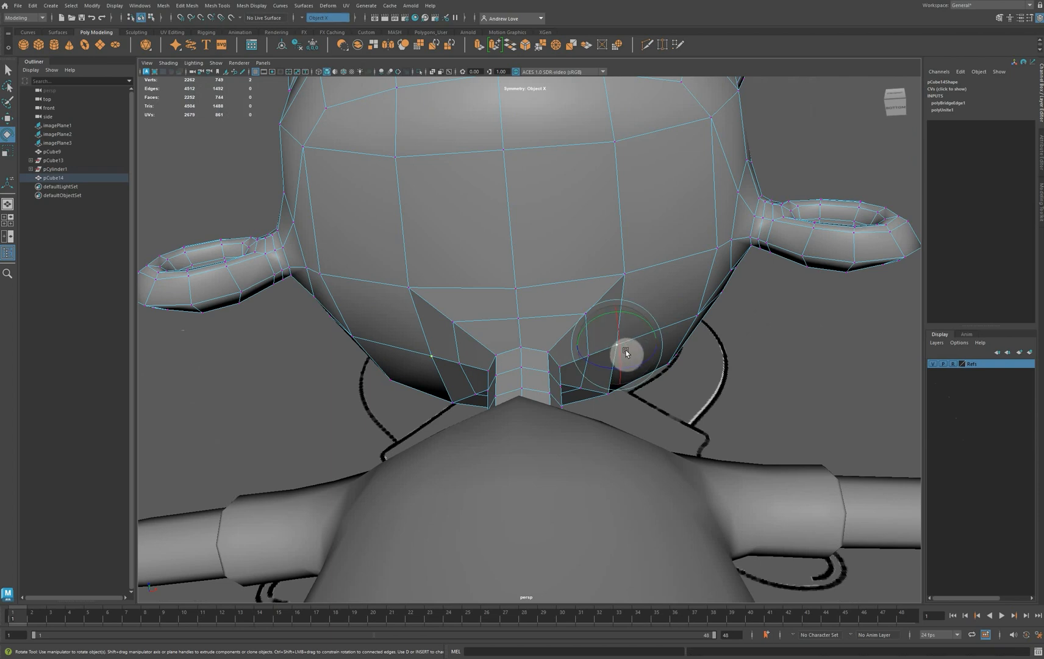
{"action": "key", "text": "w"}
{"action": "left_click_drag", "start_coordinate": [641, 345], "coordinate": [615, 354]}
In the side view, adjust the vertices at the front of the head-to-neck bridge to follow the throat outline of the reference
{"action": "left_click", "coordinate": [519, 318]}
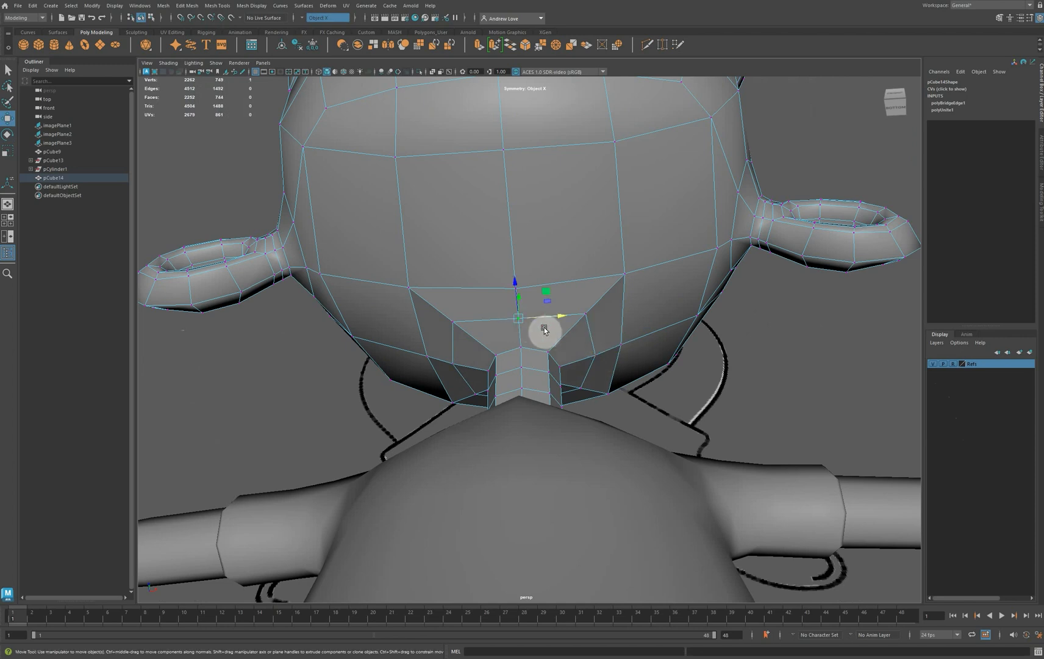
{"action": "key", "text": "space"}
{"action": "key", "text": "space"}
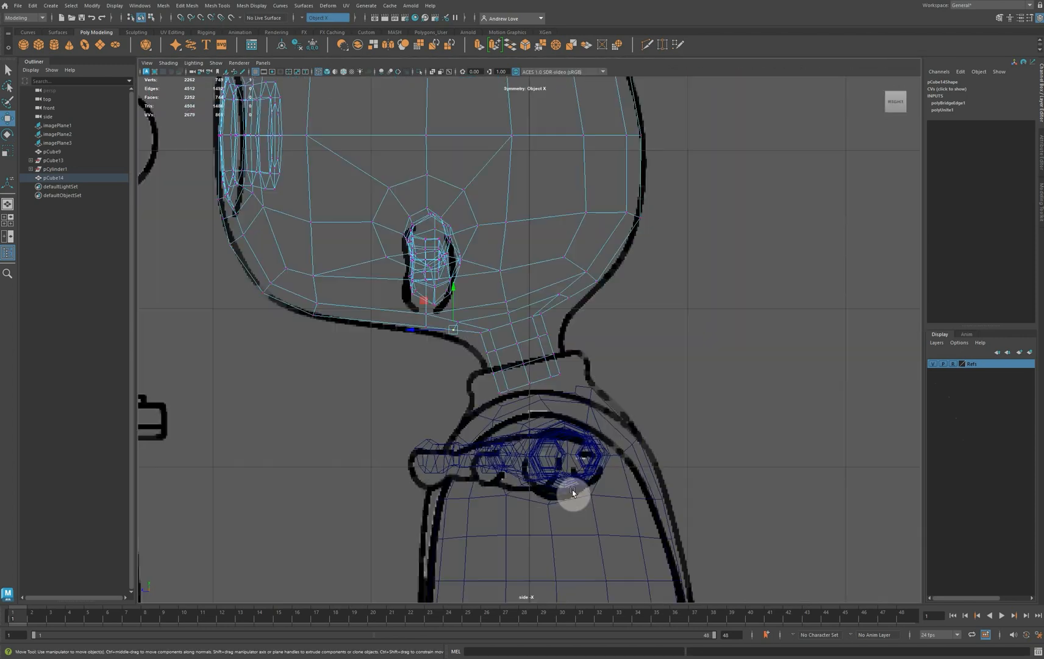
{"action": "scroll", "coordinate": [464, 378], "scroll_direction": "up", "scroll_amount": 4}
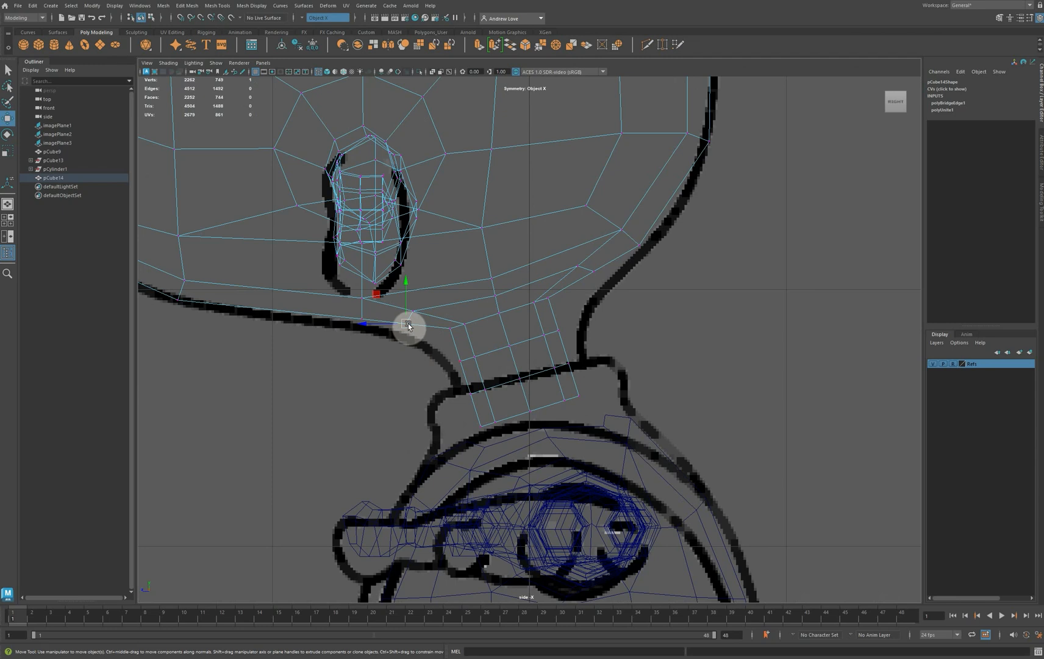
{"action": "mouse_move", "coordinate": [350, 313]}
{"action": "left_mouse_down"}
{"action": "mouse_move", "coordinate": [367, 323]}
{"action": "mouse_move", "coordinate": [360, 329]}
{"action": "left_mouse_up"}
{"action": "left_click", "coordinate": [452, 326]}
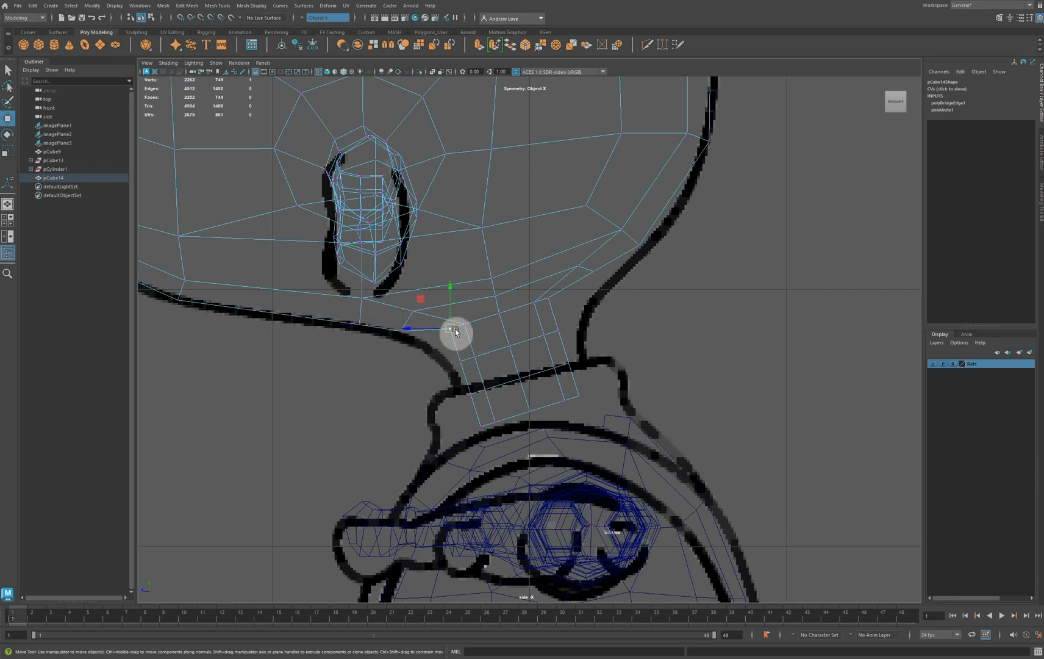
{"action": "mouse_move", "coordinate": [454, 330]}
{"action": "left_mouse_down"}
{"action": "mouse_move", "coordinate": [437, 351]}
{"action": "mouse_move", "coordinate": [478, 339]}
{"action": "mouse_move", "coordinate": [463, 334]}
{"action": "left_mouse_up"}
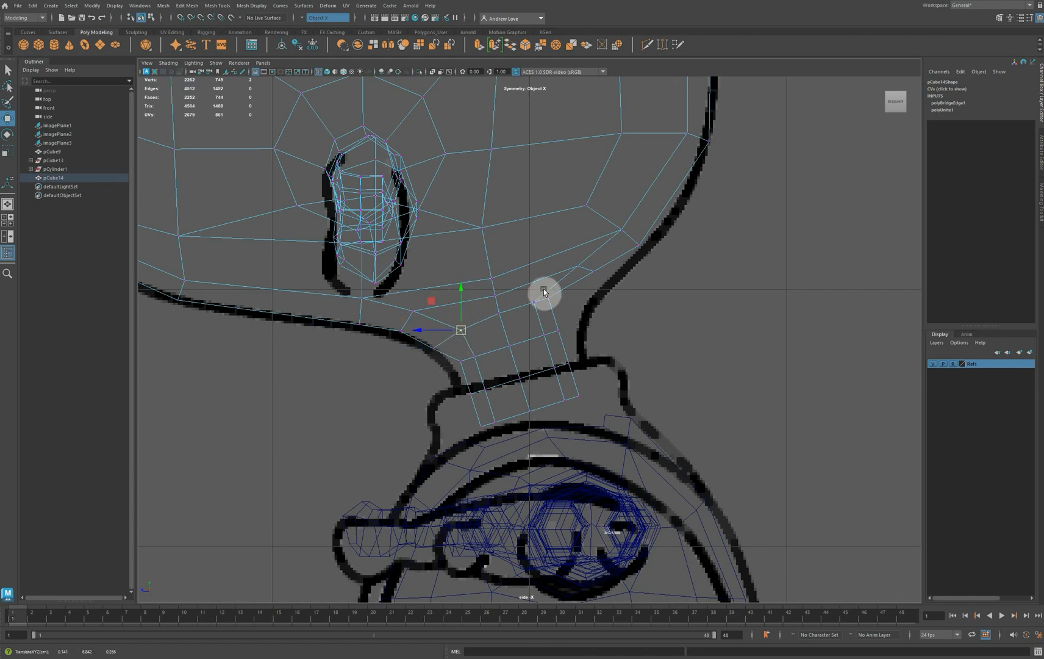
Move the rear bridge and neck vertices outward to the reference's nape outline, and nudge the front neck vertex to the throat line
{"action": "left_click", "coordinate": [550, 298]}
{"action": "left_click_drag", "start_coordinate": [550, 297], "coordinate": [584, 277]}
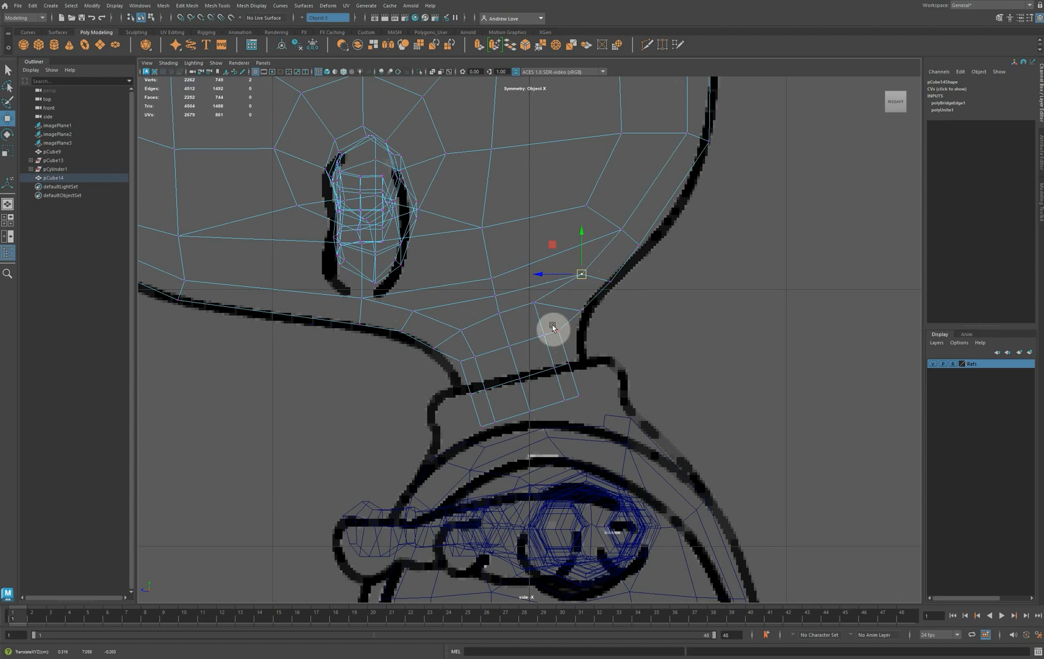
{"action": "left_click_drag", "start_coordinate": [552, 326], "coordinate": [575, 334]}
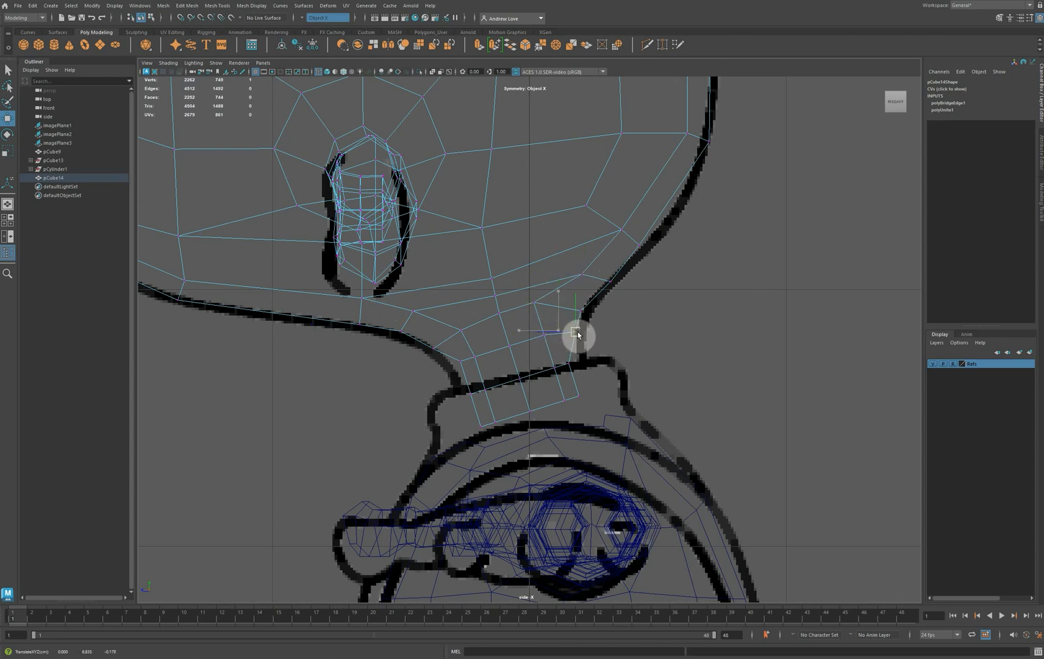
{"action": "left_click_drag", "start_coordinate": [529, 295], "coordinate": [552, 334]}
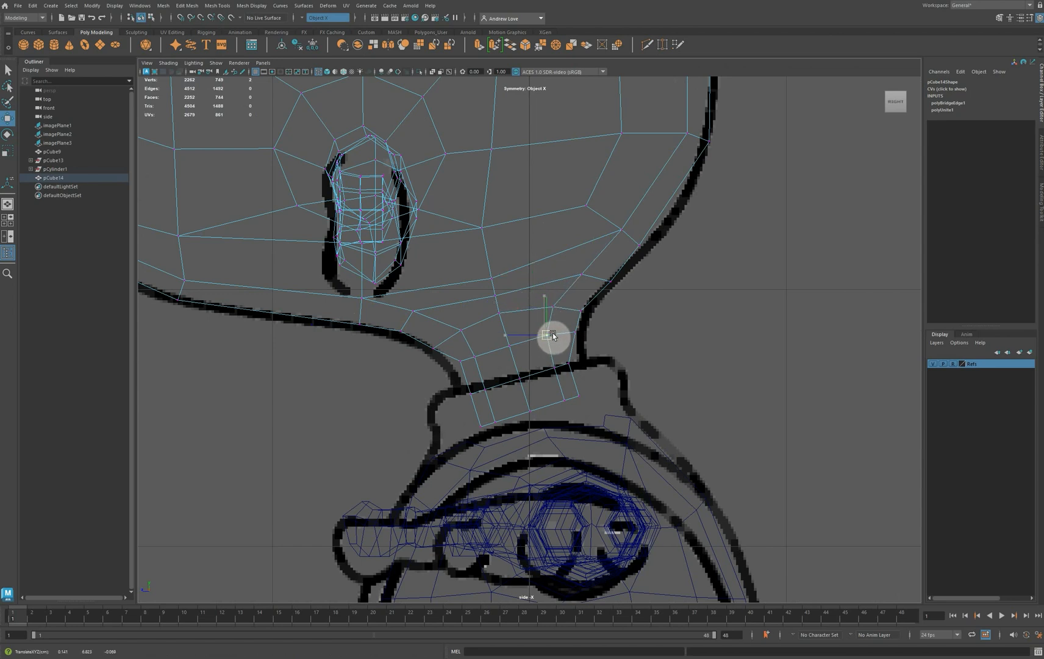
{"action": "left_click", "coordinate": [461, 361]}
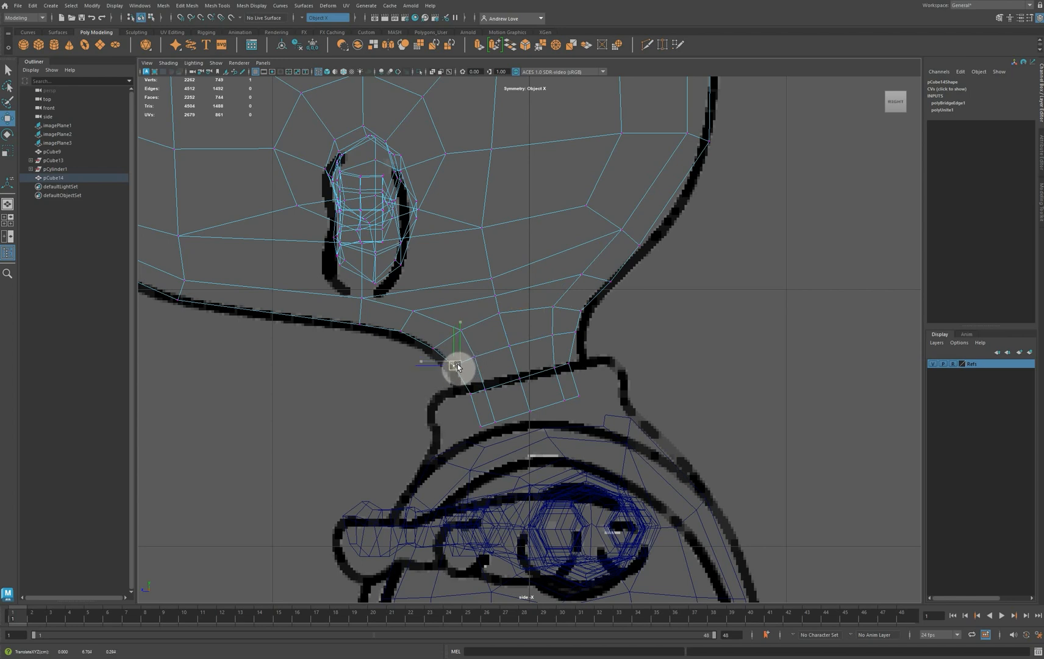
{"action": "left_click_drag", "start_coordinate": [458, 367], "coordinate": [454, 368]}
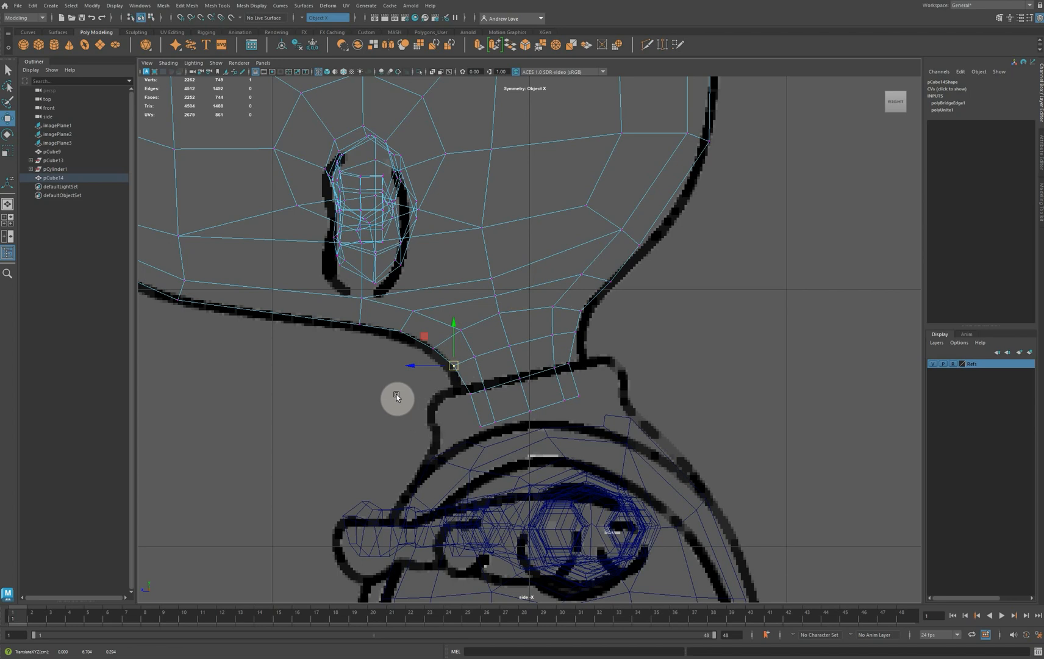
Soften all edges of the combined head-and-neck mesh in the perspective view
{"action": "key", "text": "space"}
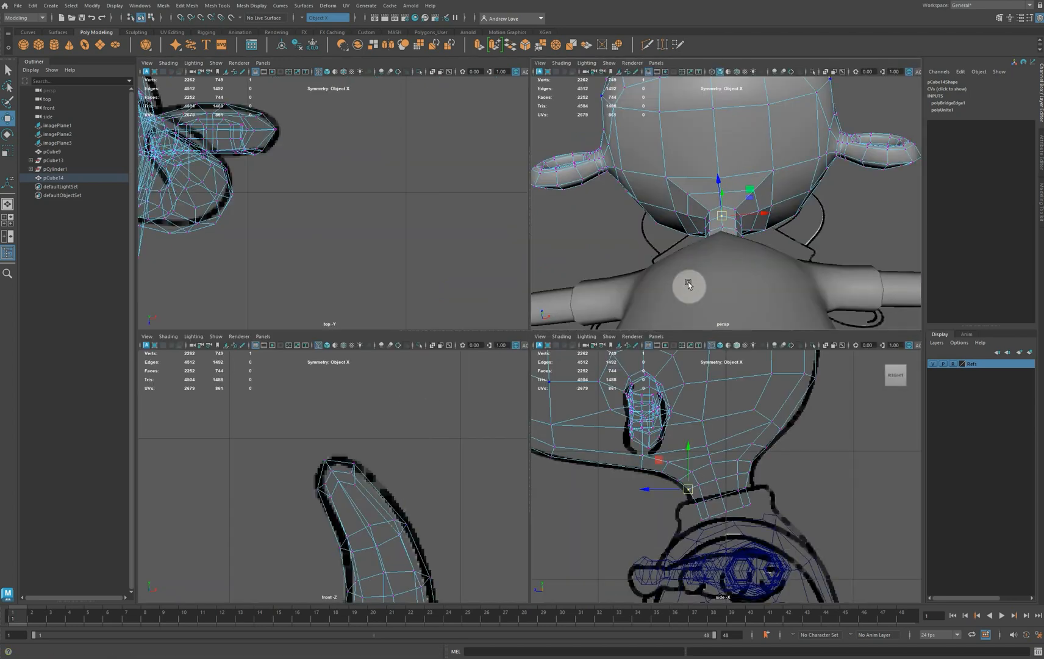
{"action": "key", "text": "space"}
{"action": "left_click_drag", "start_coordinate": [683, 317], "coordinate": [508, 273], "text": "alt"}
{"action": "right_click_drag", "start_coordinate": [503, 226], "coordinate": [499, 207]}
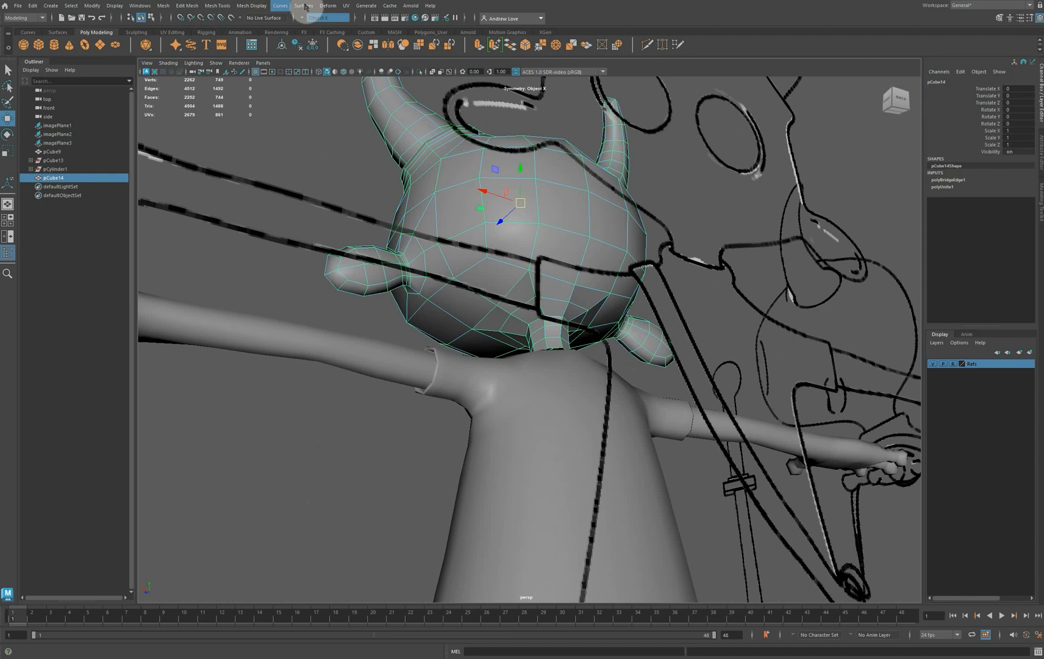
{"action": "left_click", "coordinate": [266, 9]}
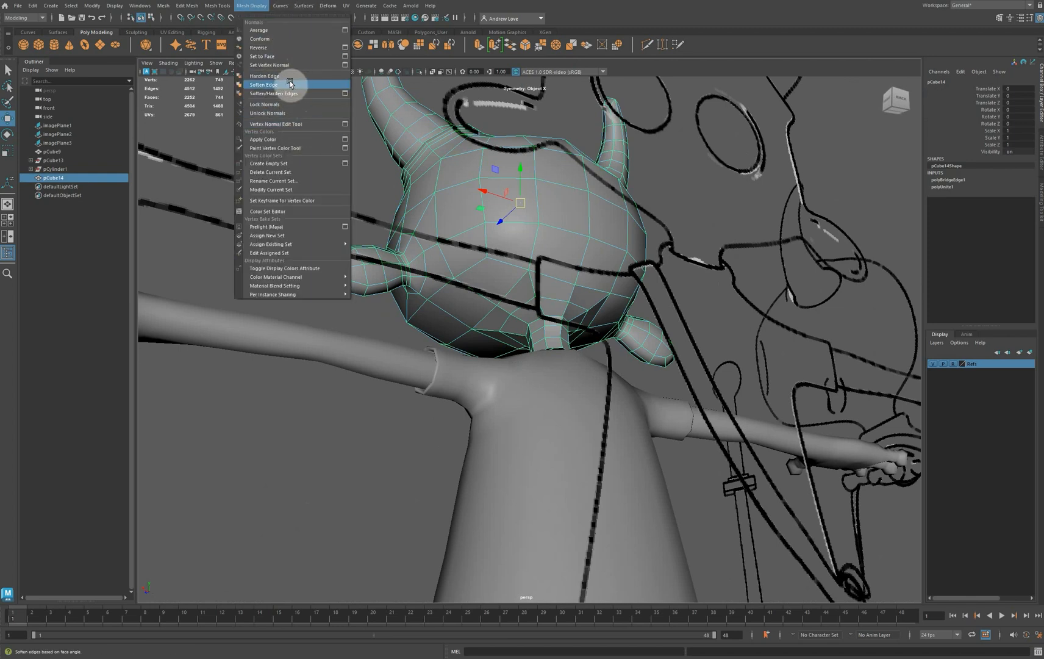
{"action": "left_click", "coordinate": [287, 85]}
{"action": "left_click", "coordinate": [281, 155]}
{"action": "scroll", "coordinate": [279, 187], "scroll_direction": "down", "scroll_amount": 3}
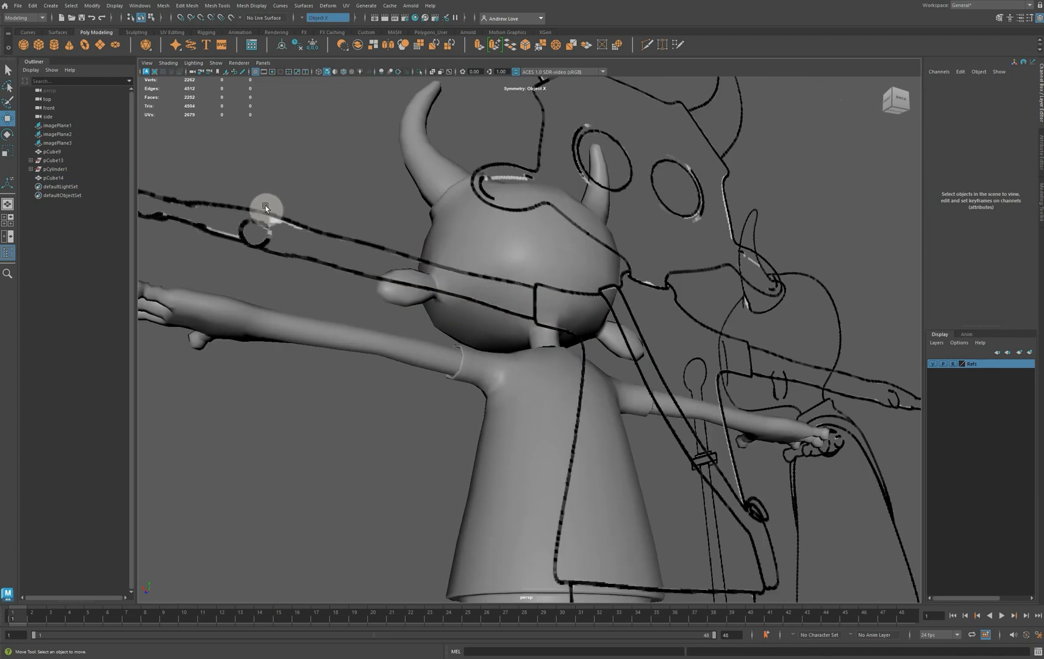
Delete the construction history of the combined head-and-neck mesh
{"action": "left_click_drag", "start_coordinate": [265, 207], "coordinate": [387, 217], "text": "alt"}
{"action": "right_click_drag", "start_coordinate": [387, 218], "coordinate": [504, 308], "text": "alt"}
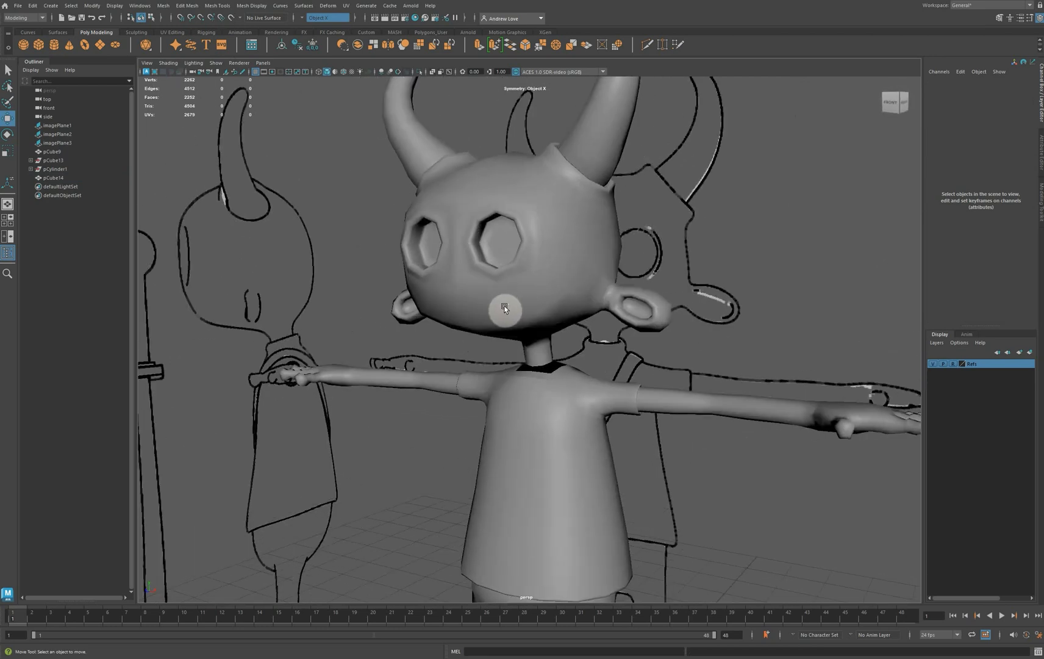
{"action": "left_click", "coordinate": [504, 308]}
{"action": "left_click", "coordinate": [530, 442]}
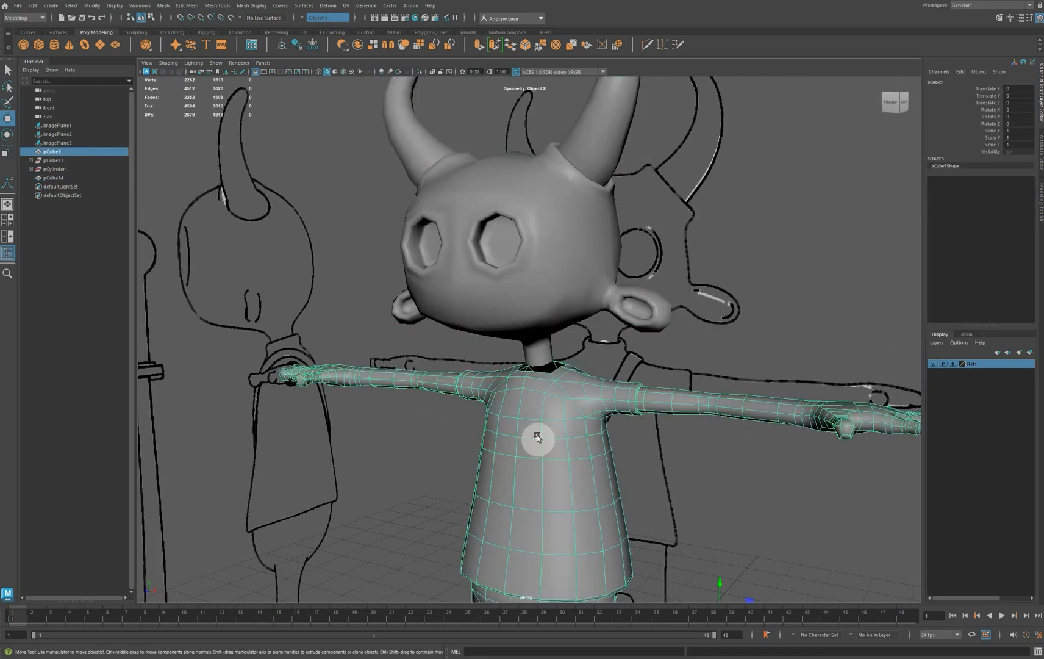
{"action": "left_click", "coordinate": [517, 308]}
{"action": "left_click", "coordinate": [297, 45]}
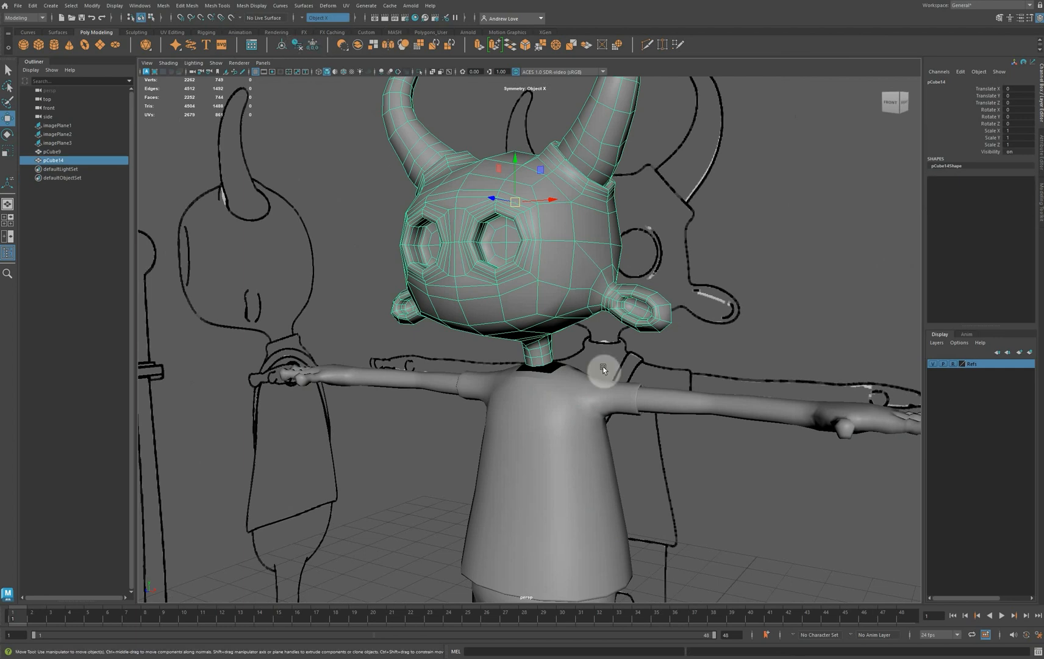
Combine the body mesh and the head-and-neck mesh into a single object
{"action": "left_click", "coordinate": [556, 397]}
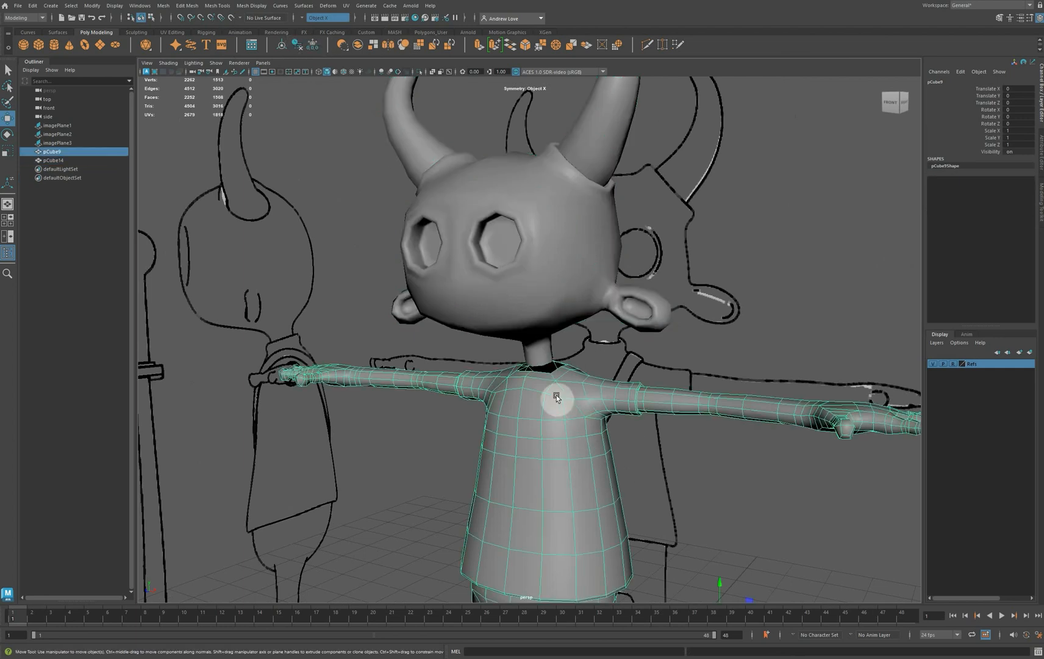
{"action": "left_click", "coordinate": [547, 296], "text": "shift"}
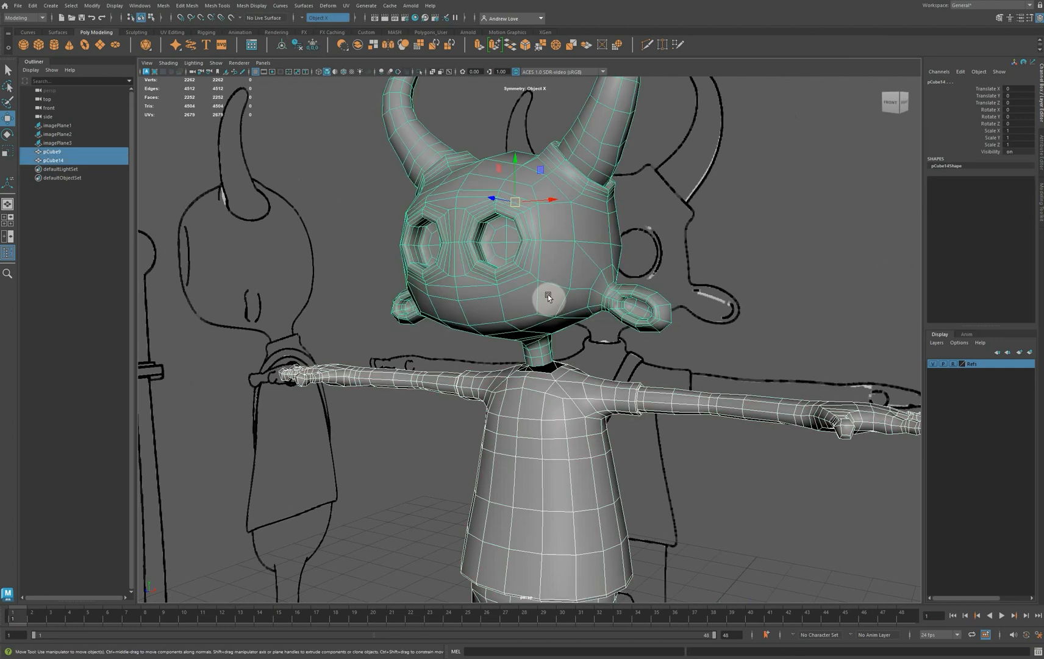
{"action": "left_click", "coordinate": [368, 45]}
Bridge the open bottom border of the neck to the edges of the body's neck opening with 0 divisions
{"action": "scroll", "coordinate": [553, 352], "scroll_direction": "up", "scroll_amount": 8}
{"action": "middle_click_drag", "start_coordinate": [579, 531], "coordinate": [550, 404], "text": "alt"}
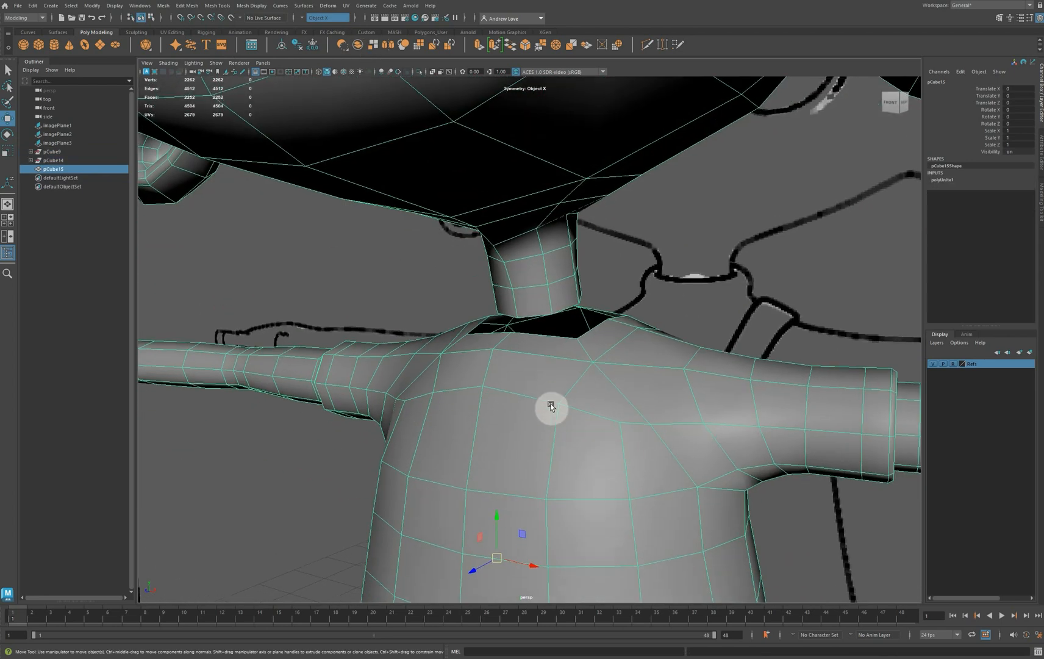
{"action": "mouse_move", "coordinate": [541, 309]}
{"action": "right_mouse_down"}
{"action": "mouse_move", "coordinate": [537, 286]}
{"action": "mouse_move", "coordinate": [533, 304]}
{"action": "right_mouse_up"}
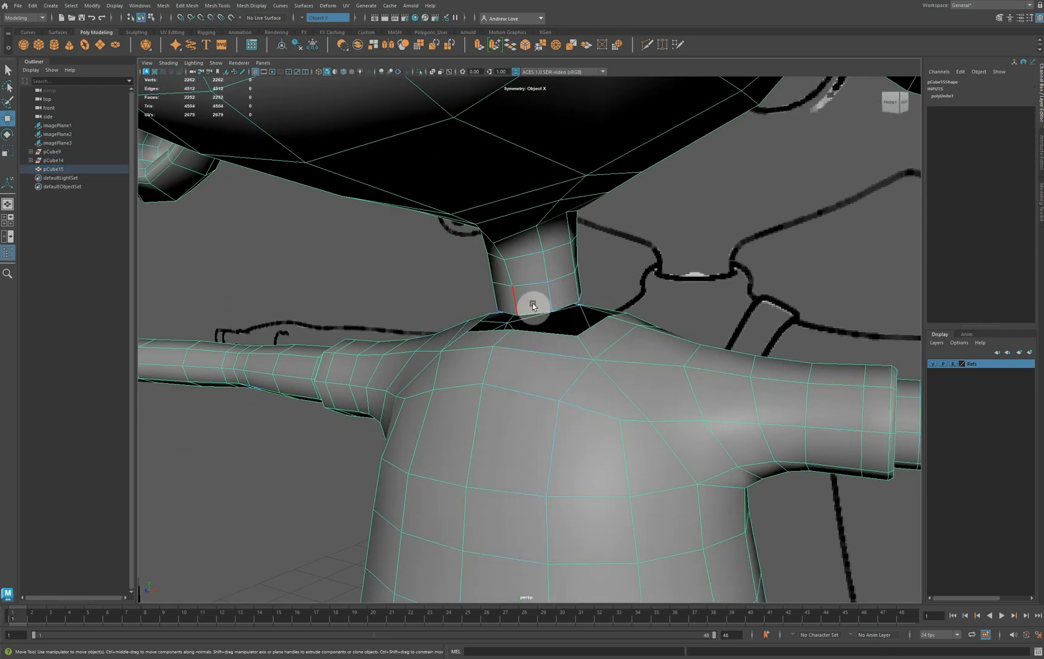
{"action": "double_click", "coordinate": [547, 336]}
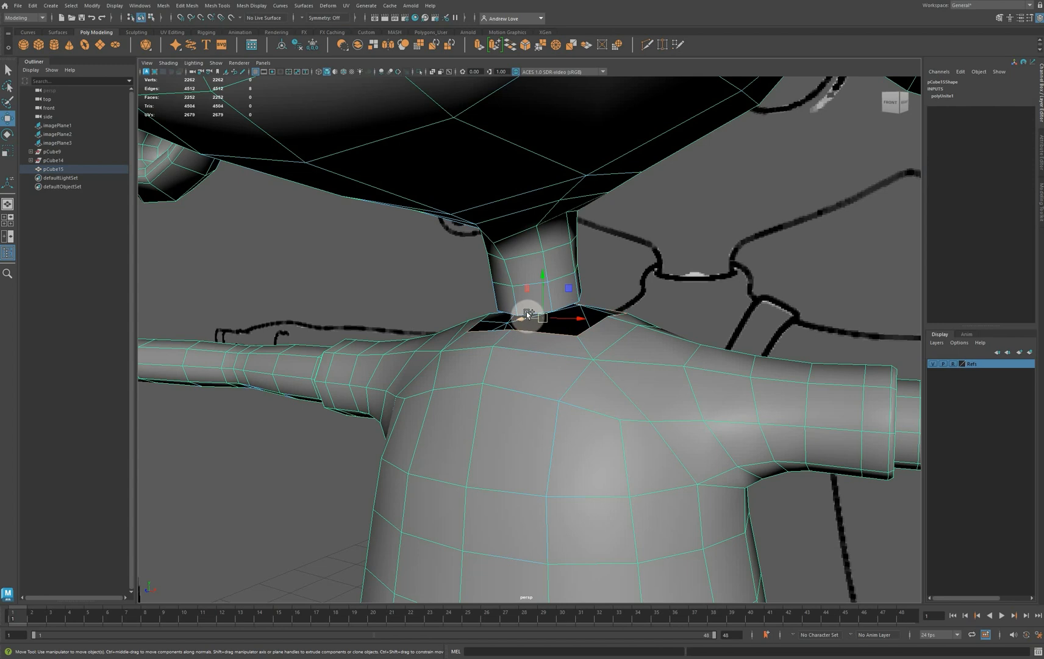
{"action": "left_click", "coordinate": [511, 49]}
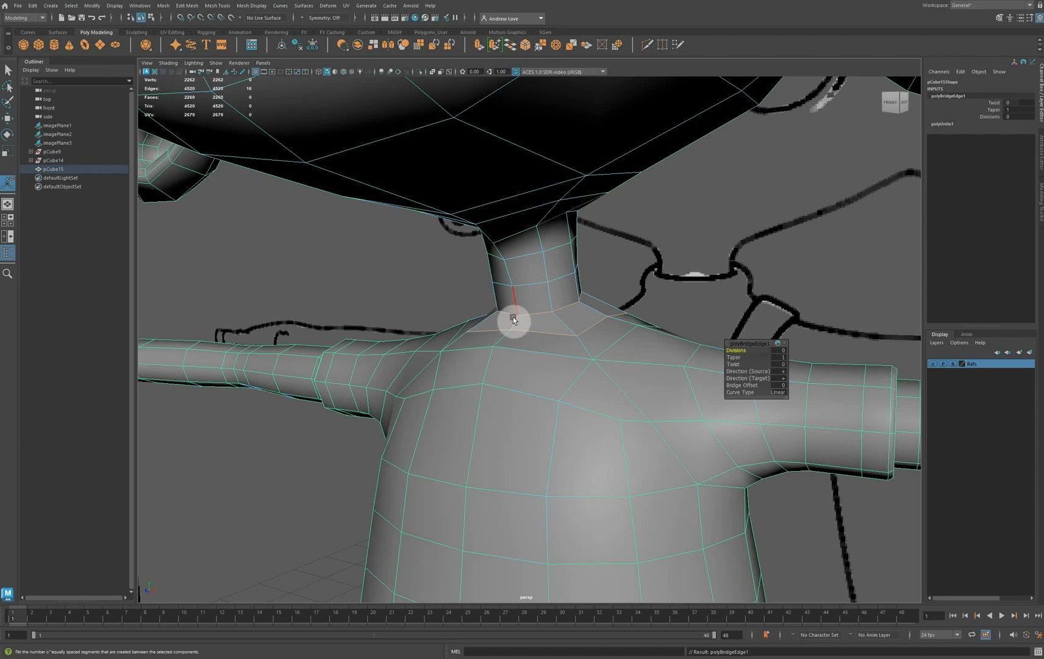
In the side view, select the neck edge loop at the reference's collar line and scale it slightly
{"action": "left_click_drag", "start_coordinate": [512, 319], "coordinate": [472, 425], "text": "alt"}
{"action": "key", "text": "space"}
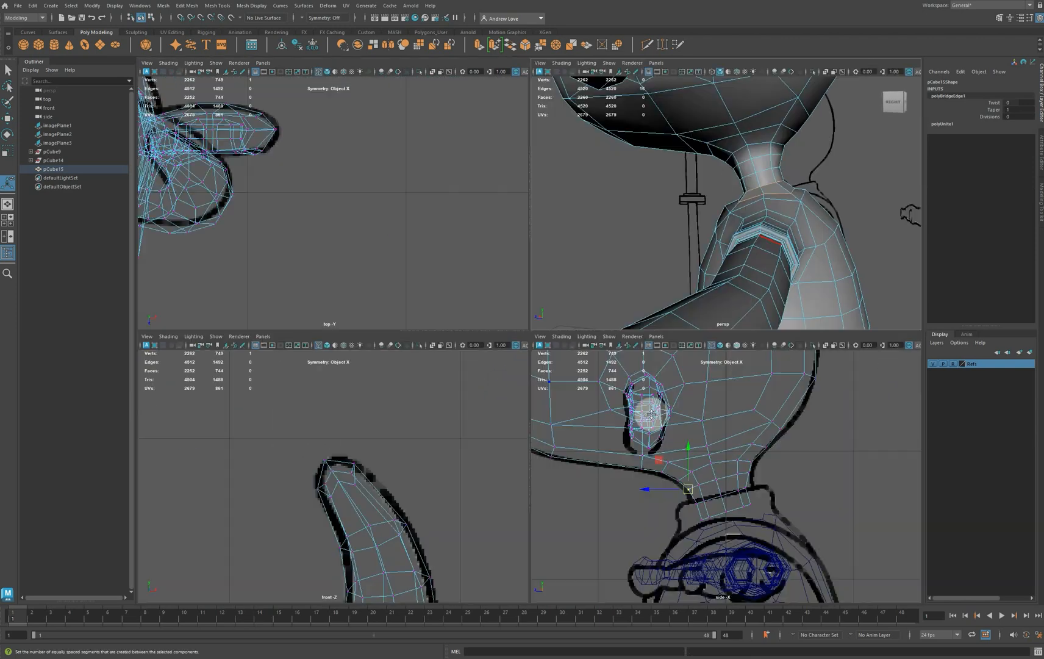
{"action": "key", "text": "space"}
{"action": "right_click_drag", "start_coordinate": [685, 456], "coordinate": [711, 450], "text": "alt"}
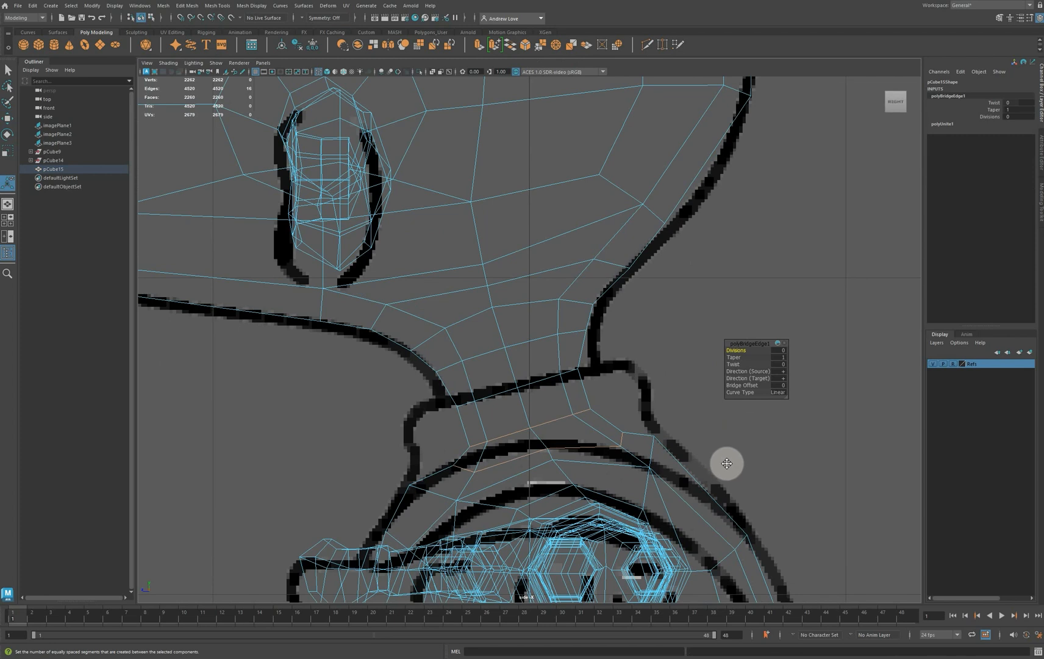
{"action": "middle_click_drag", "start_coordinate": [726, 462], "coordinate": [724, 267], "text": "alt"}
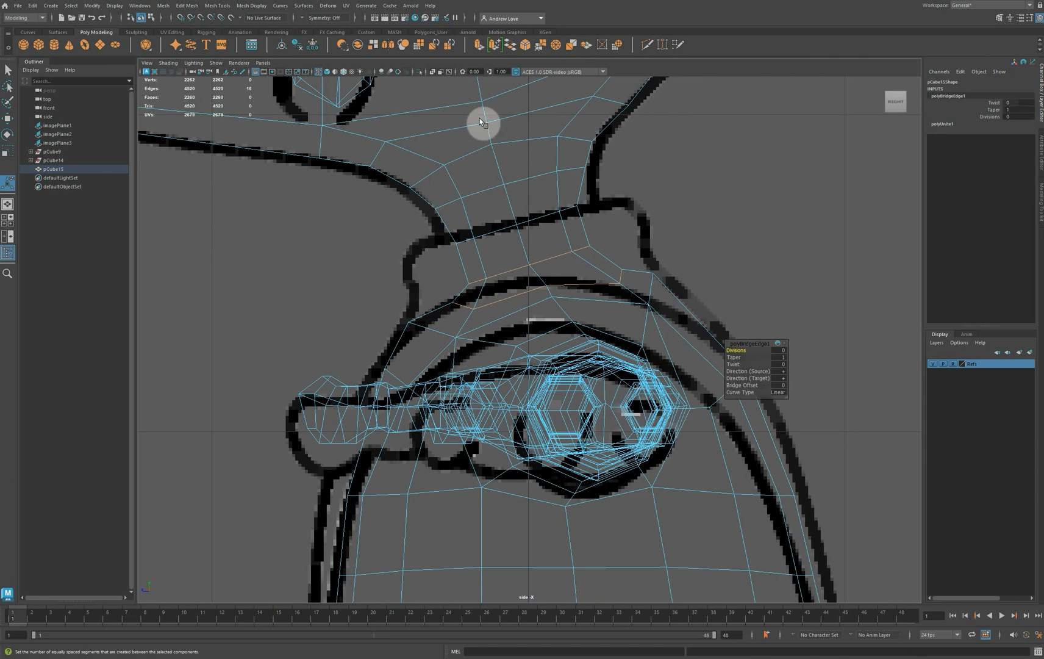
{"action": "right_click_drag", "start_coordinate": [489, 238], "coordinate": [490, 220]}
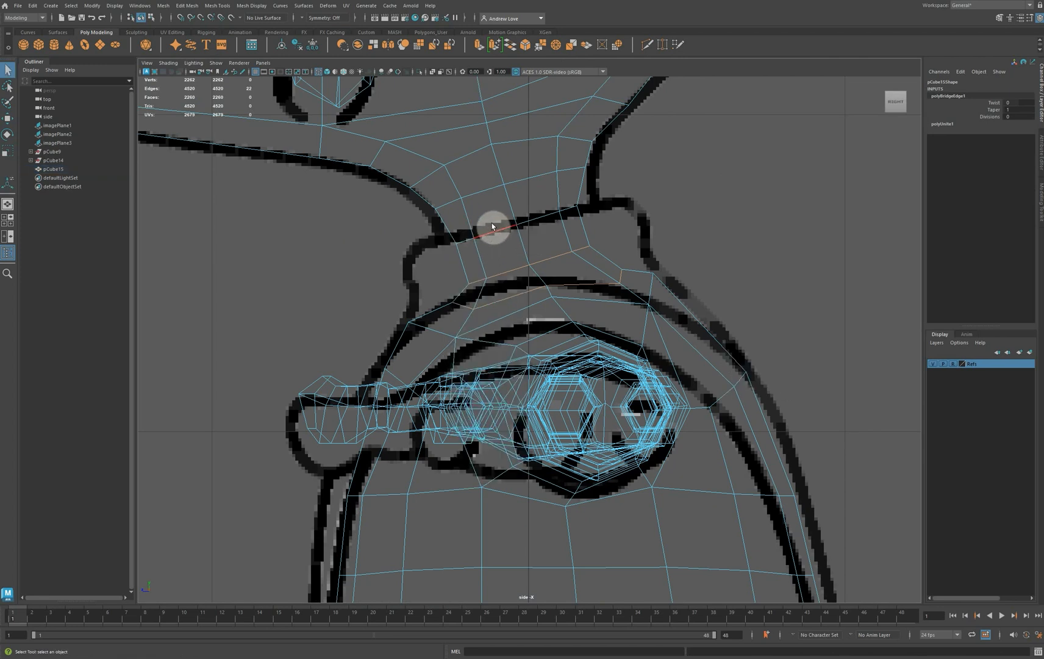
{"action": "left_click", "coordinate": [495, 234]}
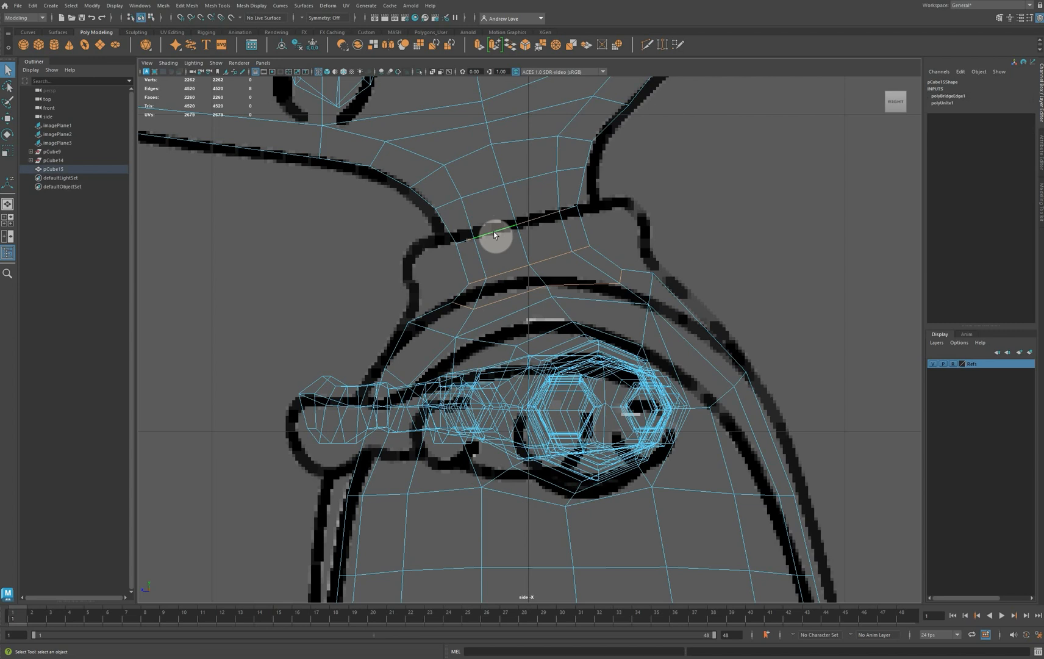
{"action": "key", "text": "r"}
{"action": "left_click_drag", "start_coordinate": [517, 227], "coordinate": [525, 227]}
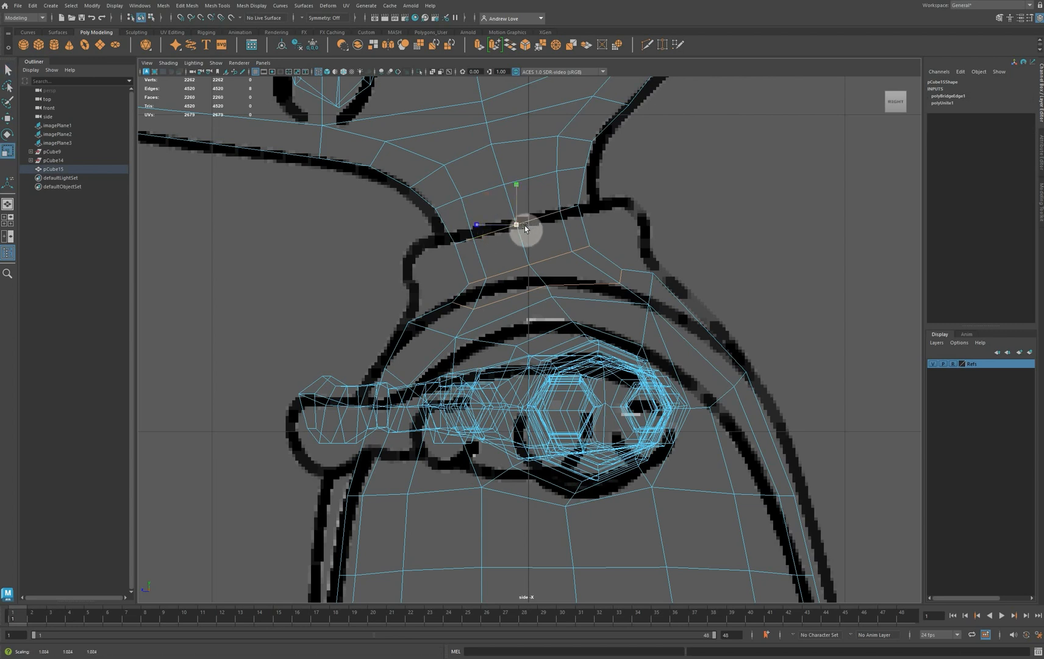
Preview the mesh smoothed, then rotate and scale the neck loop to align with the slanted collar line of the reference
{"action": "key", "text": "3"}
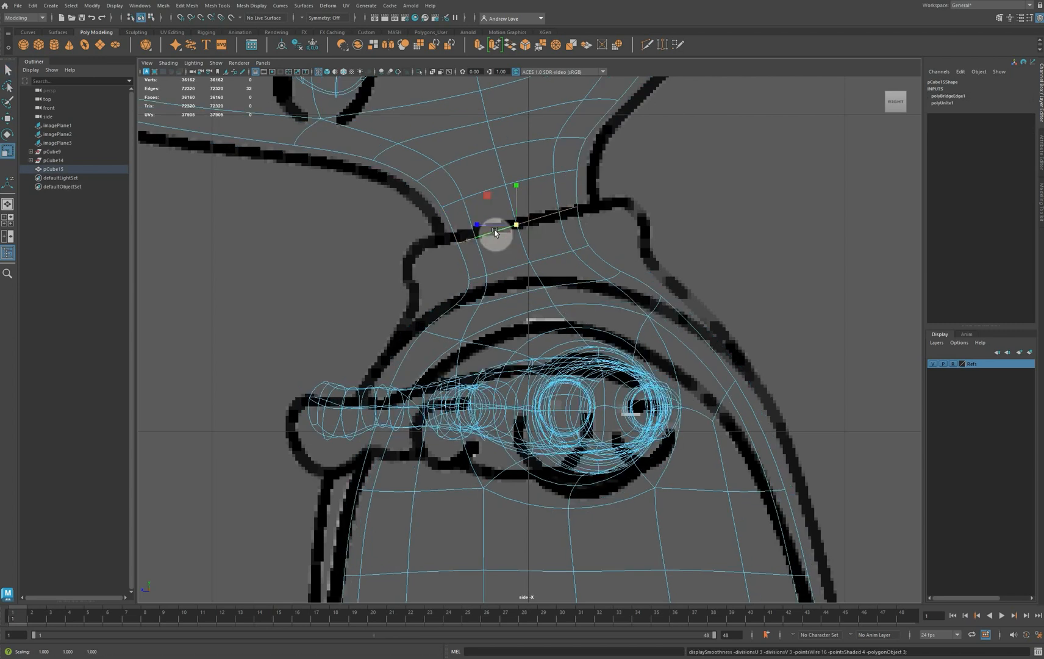
{"action": "key", "text": "1"}
{"action": "key", "text": "e"}
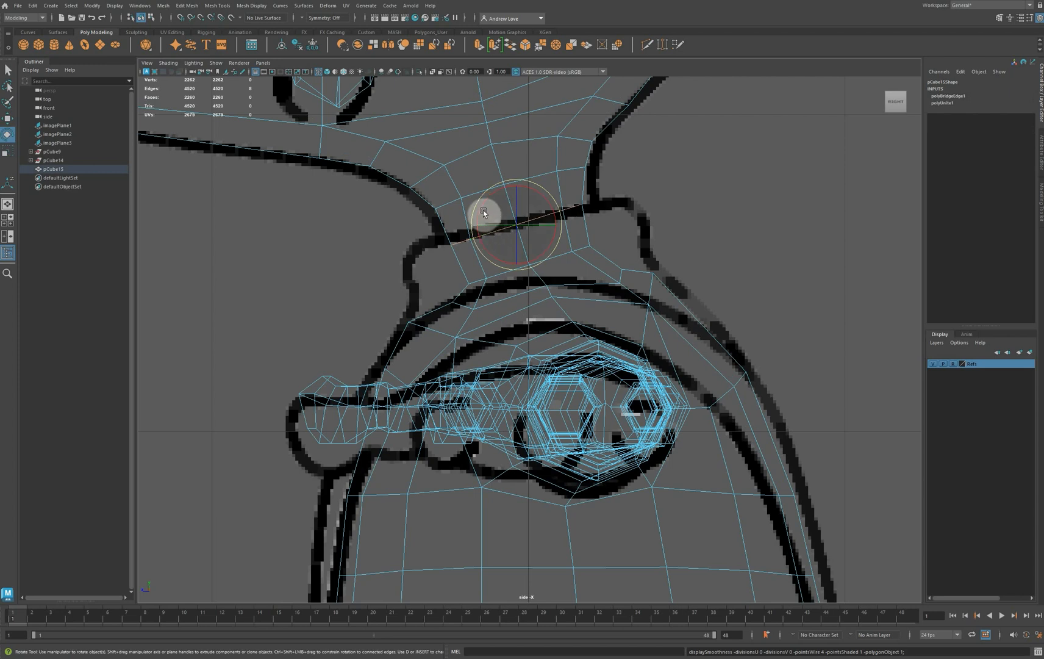
{"action": "left_click_drag", "start_coordinate": [482, 211], "coordinate": [484, 208]}
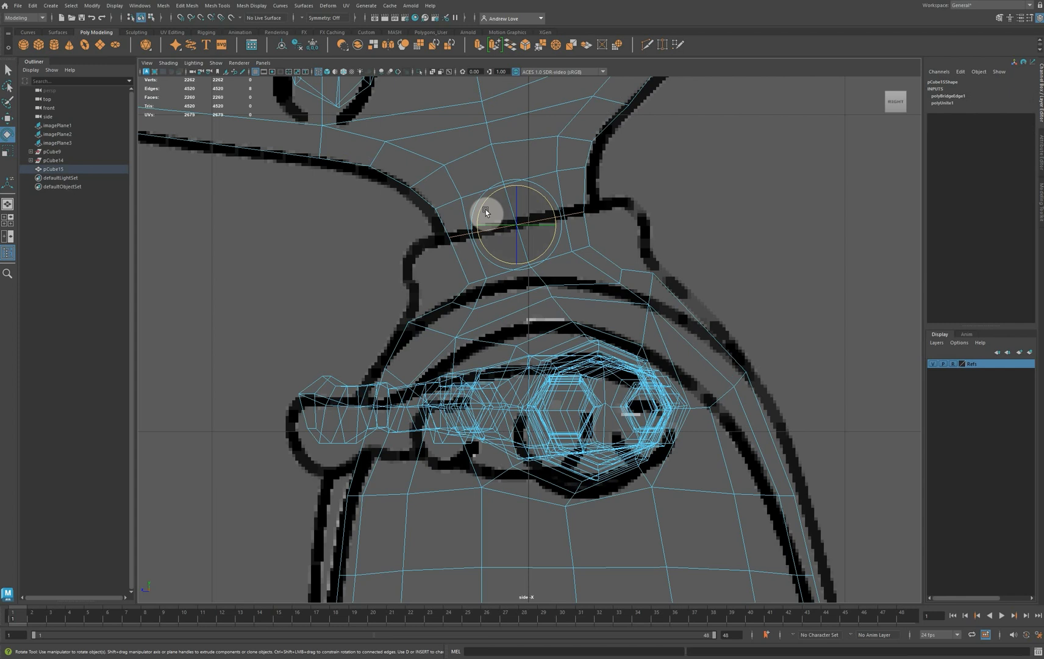
{"action": "key", "text": "r"}
{"action": "left_click_drag", "start_coordinate": [518, 229], "coordinate": [528, 240]}
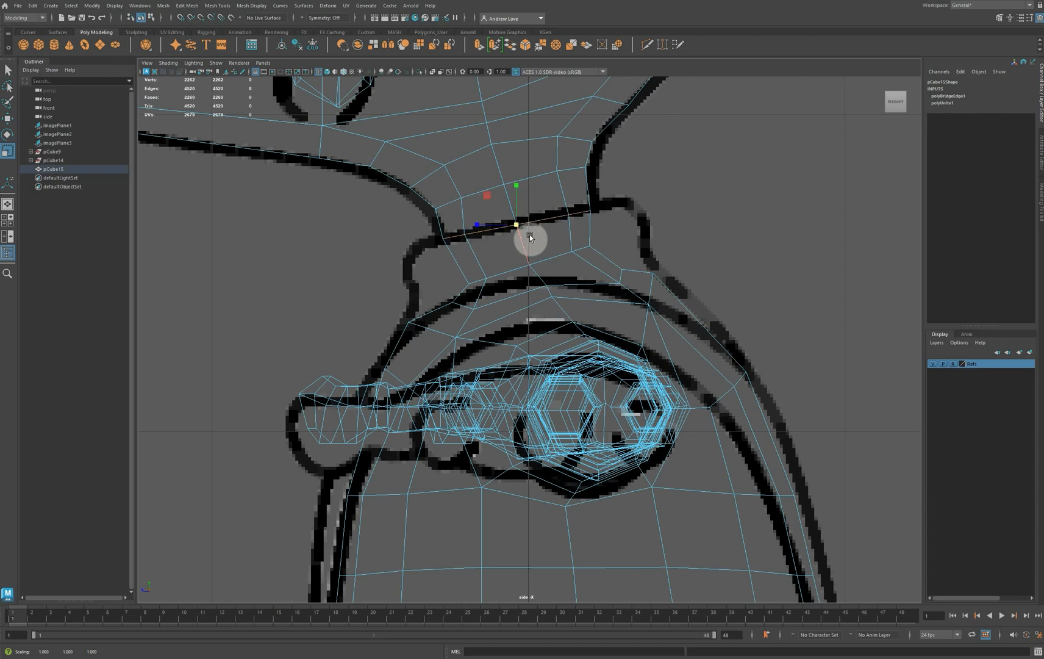
Insert an edge loop beside the collar-line loop, then scale and move the lower loop outward to the reference's upper collar edge
{"action": "left_click", "coordinate": [649, 46]}
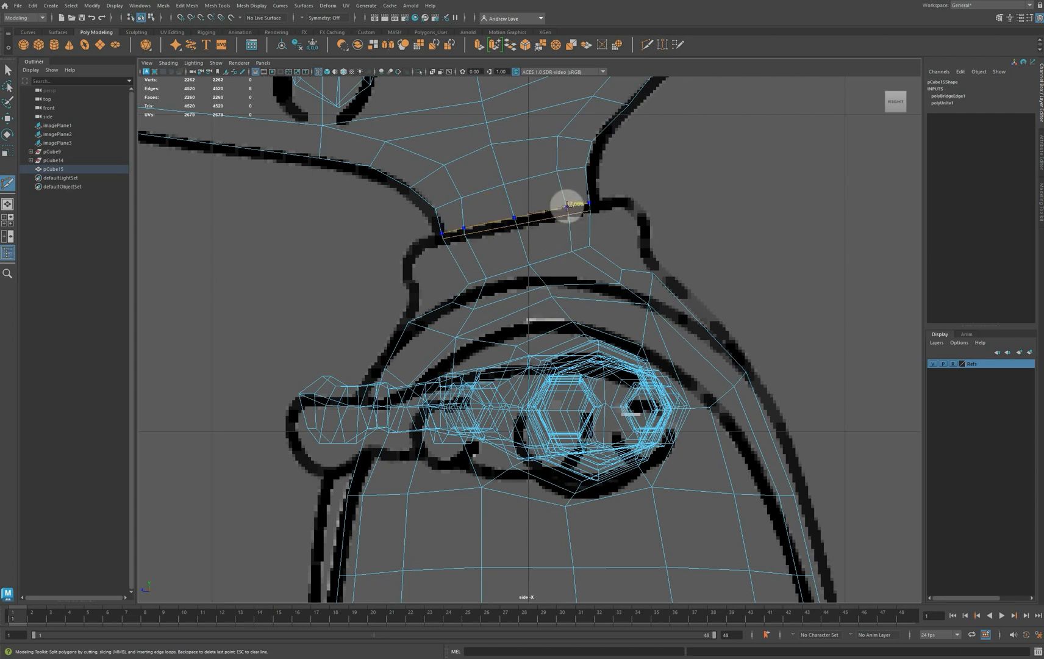
{"action": "left_click", "coordinate": [567, 206], "text": "ctrl"}
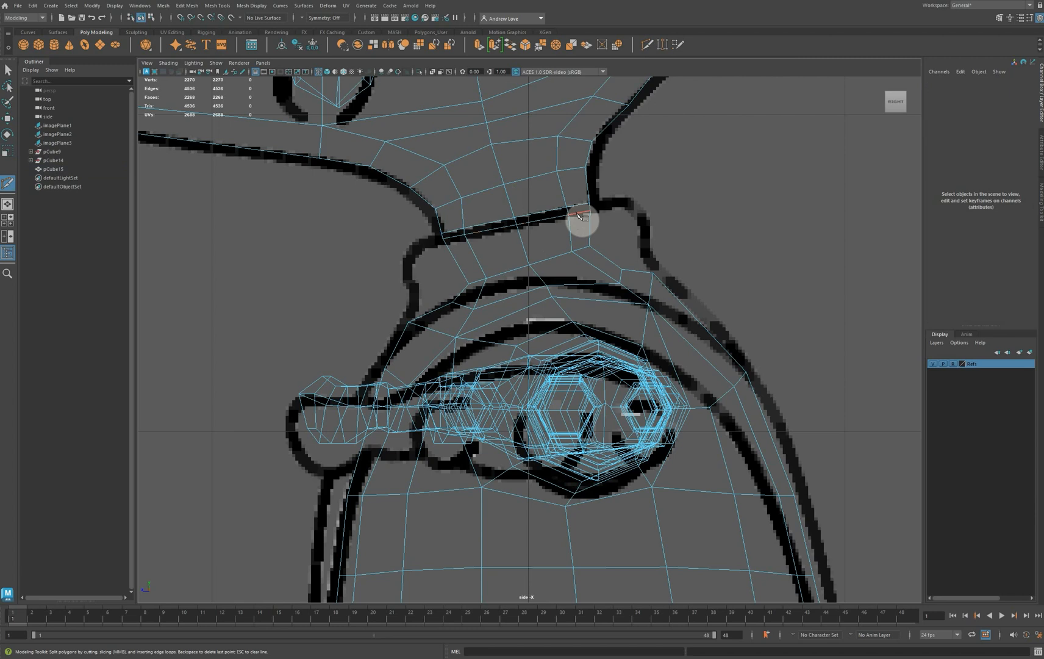
{"action": "key", "text": "r"}
{"action": "left_click", "coordinate": [504, 232]}
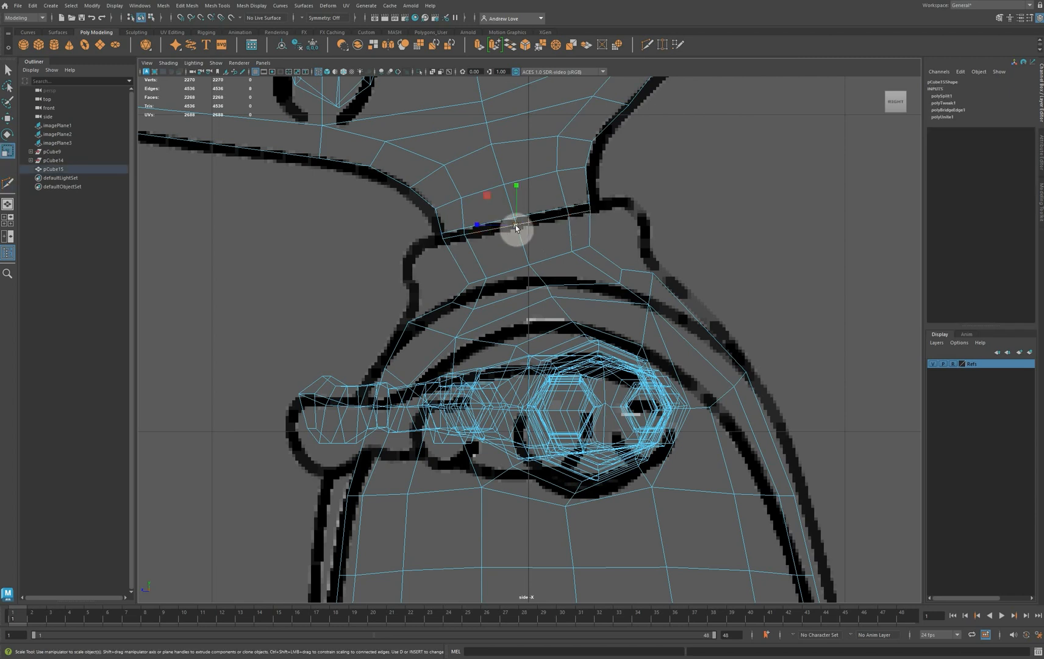
{"action": "left_click_drag", "start_coordinate": [516, 228], "coordinate": [566, 228]}
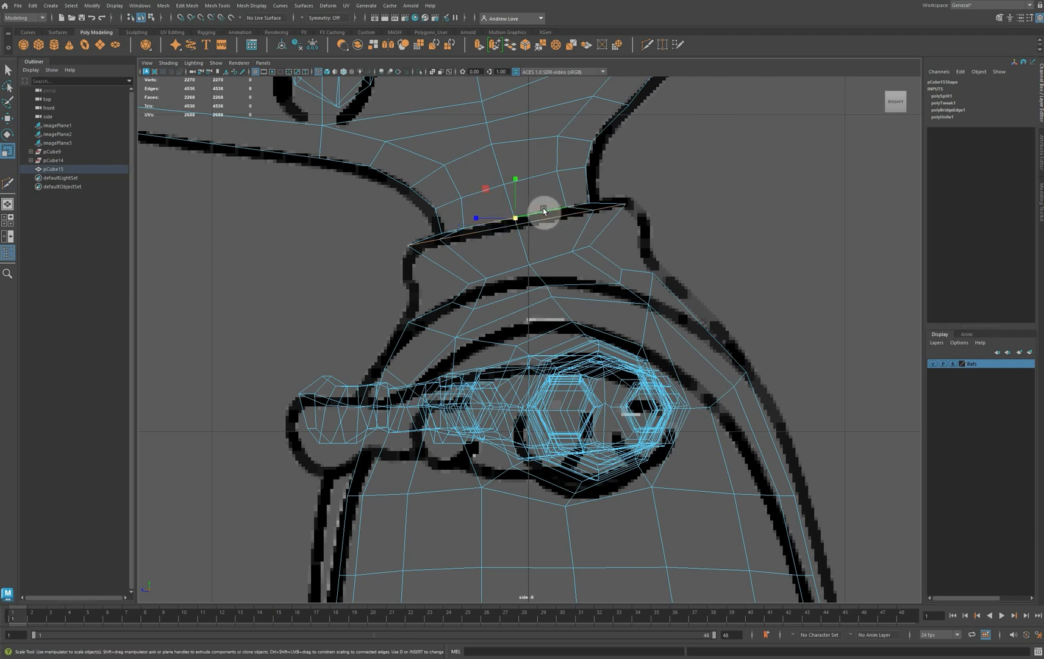
{"action": "key", "text": "w"}
{"action": "left_click_drag", "start_coordinate": [513, 214], "coordinate": [519, 217]}
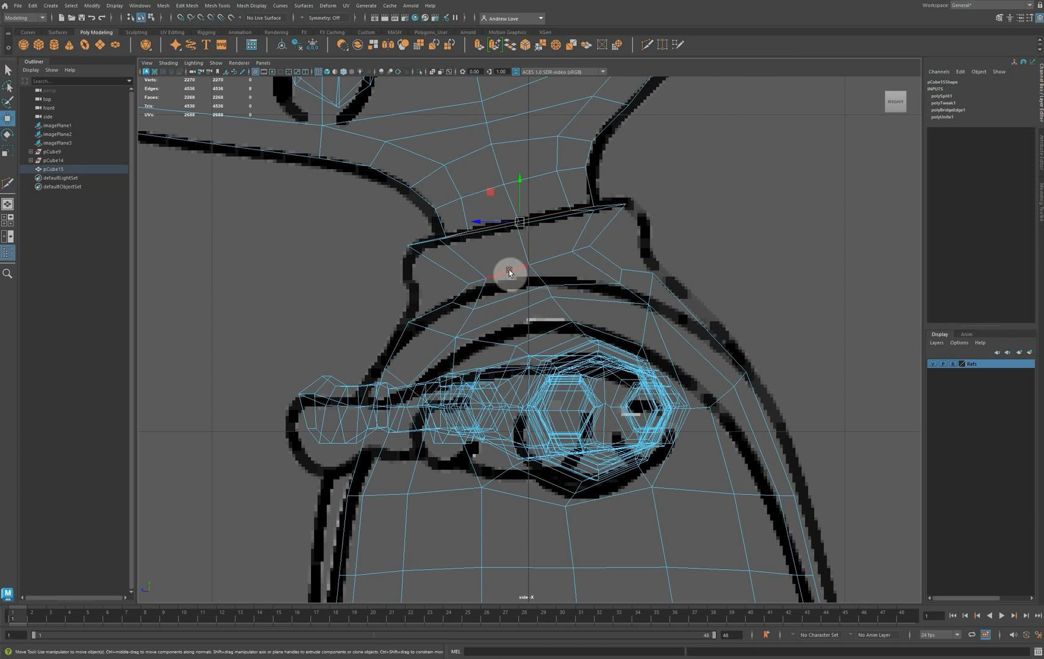
Scale the neck's base edge loop outward, rotate it parallel to the collar's top, and move it up slightly
{"action": "left_click", "coordinate": [527, 271]}
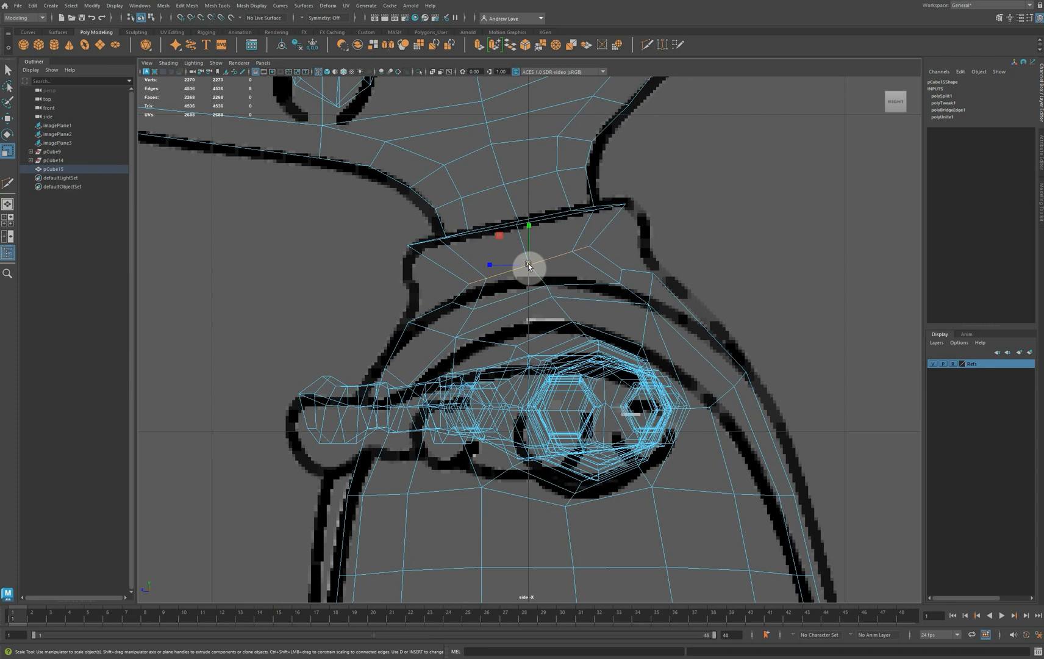
{"action": "left_click_drag", "start_coordinate": [529, 266], "coordinate": [565, 267]}
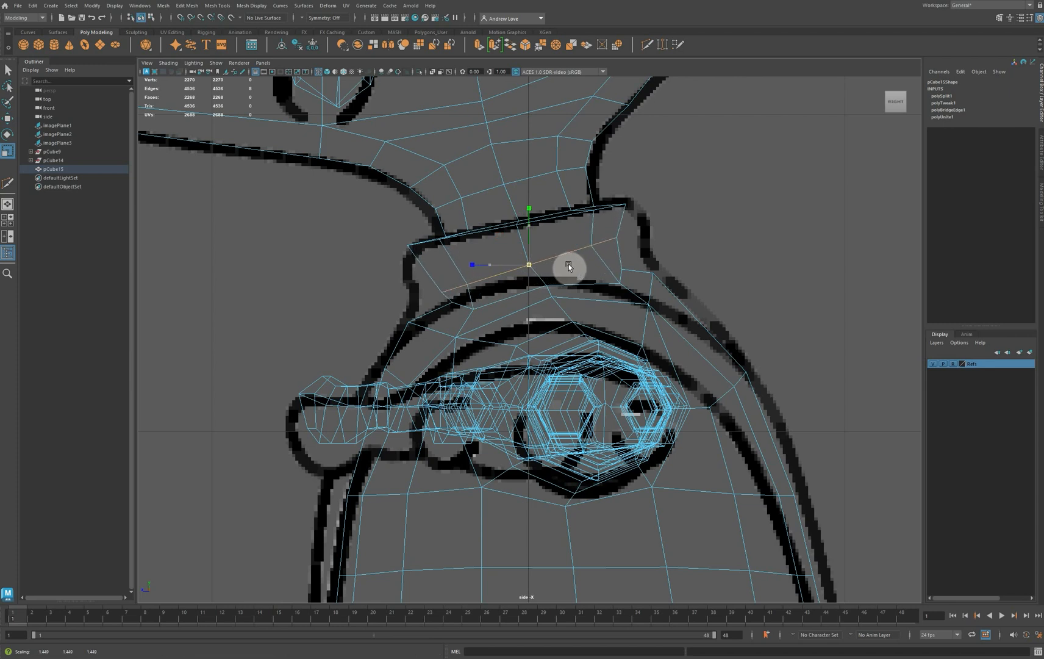
{"action": "key", "text": "e"}
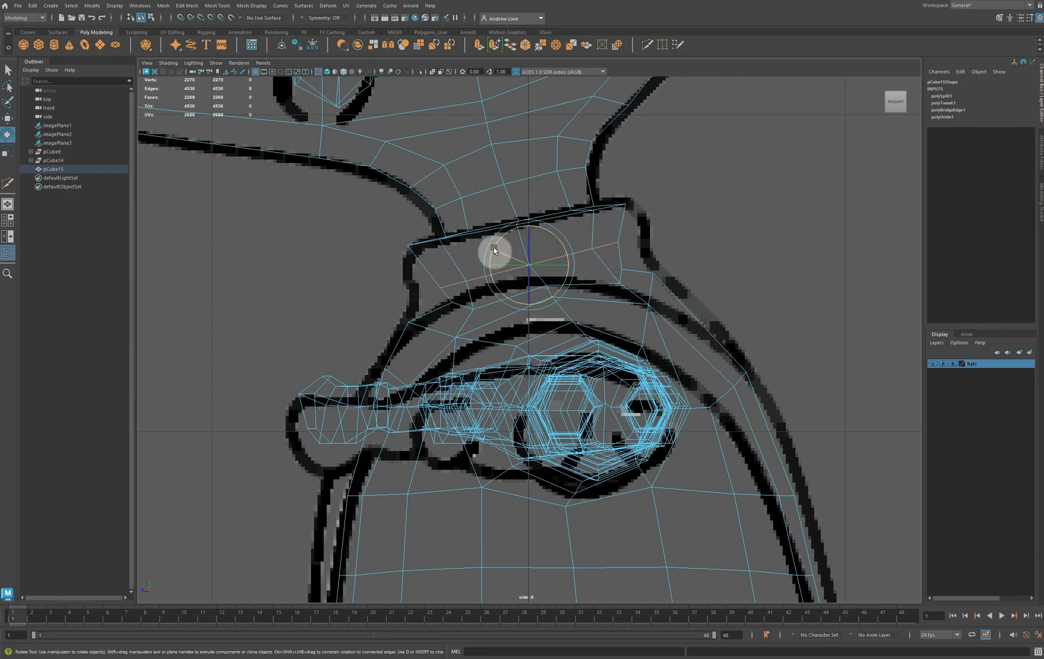
{"action": "key", "text": "w"}
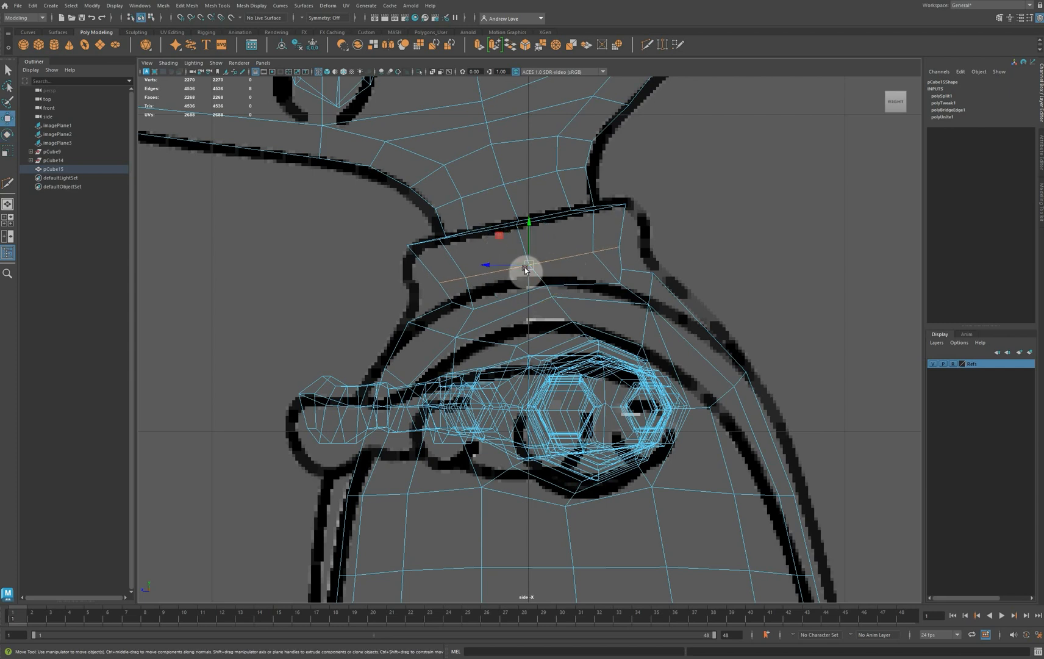
{"action": "left_click_drag", "start_coordinate": [529, 268], "coordinate": [528, 263]}
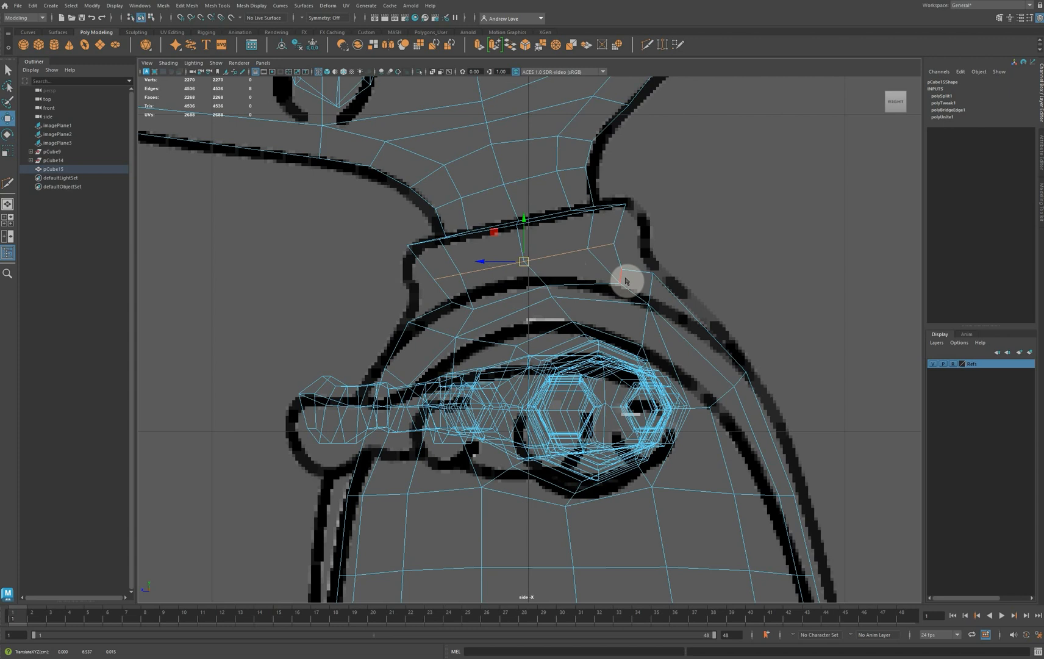
Move the rear and front vertices of the lower collar onto the collar outline of the side reference
{"action": "right_click_drag", "start_coordinate": [626, 279], "coordinate": [576, 250]}
{"action": "left_click", "coordinate": [613, 244]}
{"action": "left_click_drag", "start_coordinate": [624, 245], "coordinate": [627, 272]}
{"action": "left_click_drag", "start_coordinate": [622, 269], "coordinate": [639, 255]}
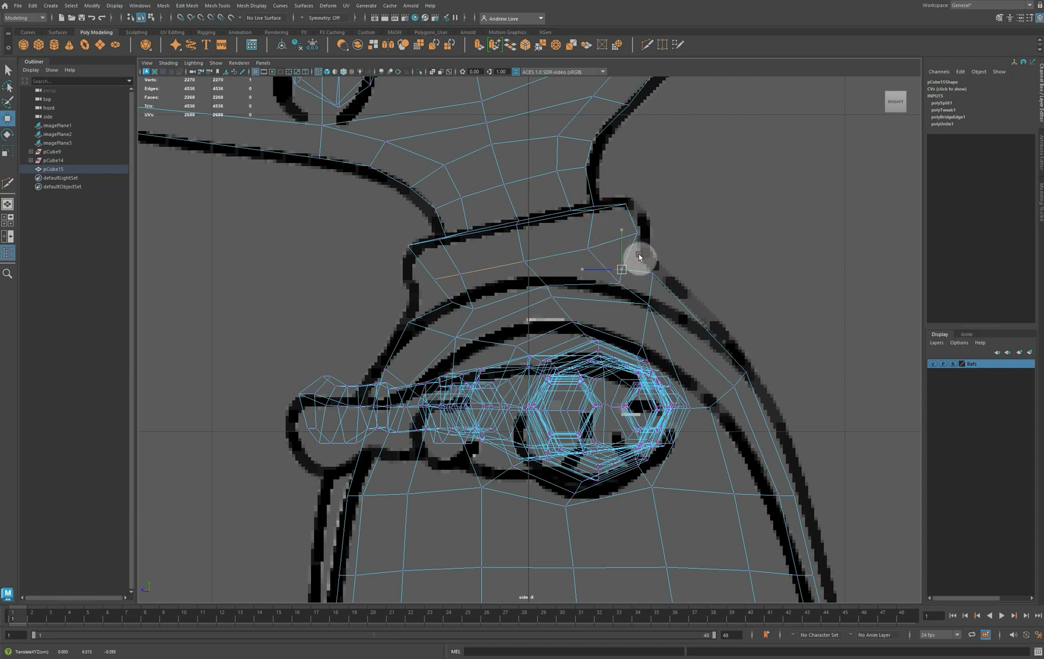
{"action": "left_click", "coordinate": [434, 281]}
{"action": "left_click_drag", "start_coordinate": [434, 285], "coordinate": [482, 315]}
{"action": "left_click_drag", "start_coordinate": [475, 311], "coordinate": [467, 311]}
Reposition the inner vertices of the lower collar loop and move the collar's upper front vertex onto the reference outline
{"action": "left_click_drag", "start_coordinate": [575, 239], "coordinate": [611, 269]}
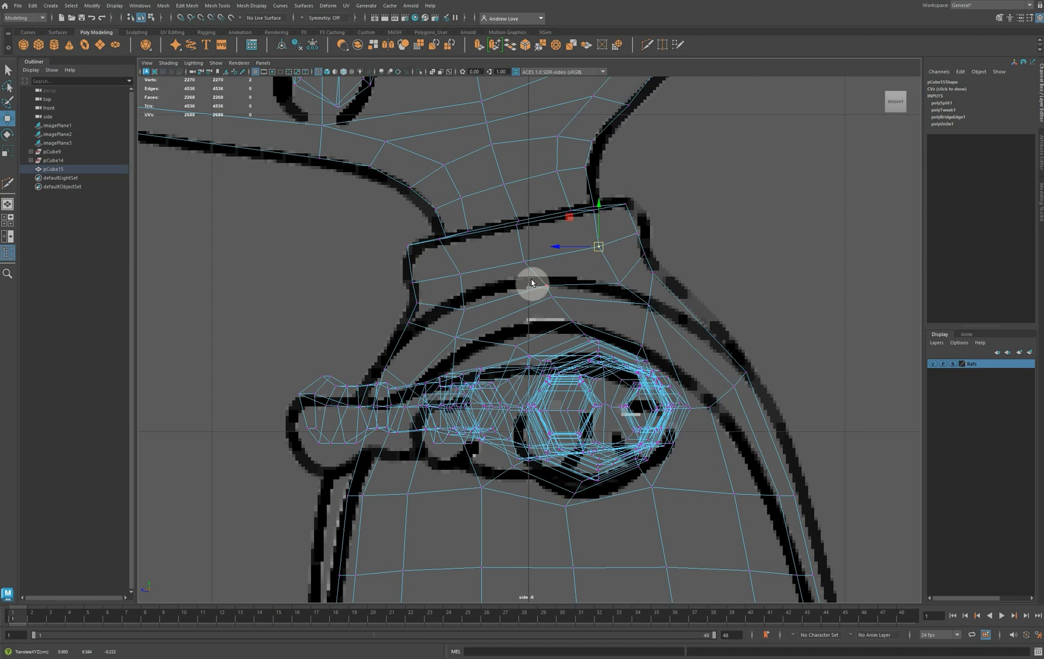
{"action": "left_click_drag", "start_coordinate": [508, 253], "coordinate": [534, 265]}
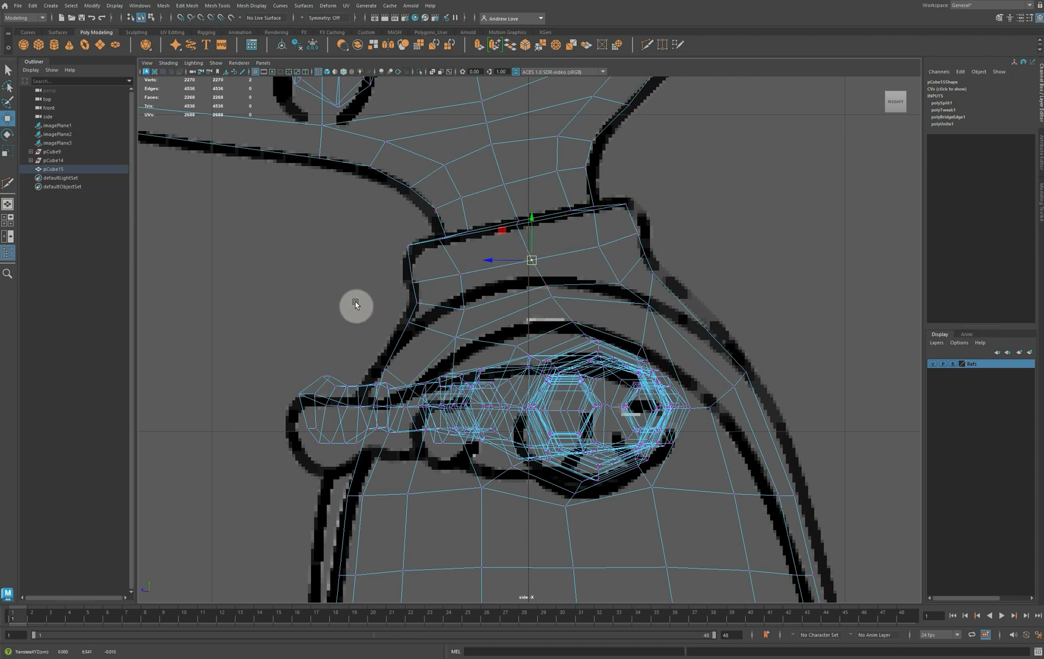
{"action": "left_click_drag", "start_coordinate": [446, 269], "coordinate": [404, 254]}
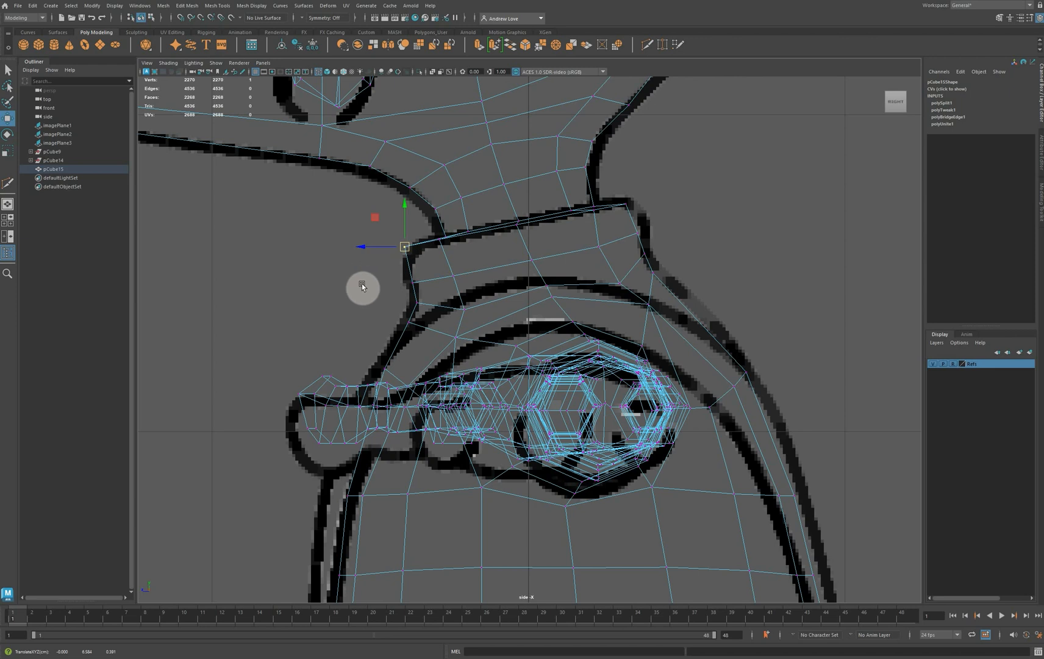
In the front view, select the lower collar edge loop and scale it horizontally toward the reference's collar width
{"action": "key", "text": "space"}
{"action": "left_click_drag", "start_coordinate": [631, 257], "coordinate": [580, 305], "text": "alt"}
{"action": "key", "text": "space"}
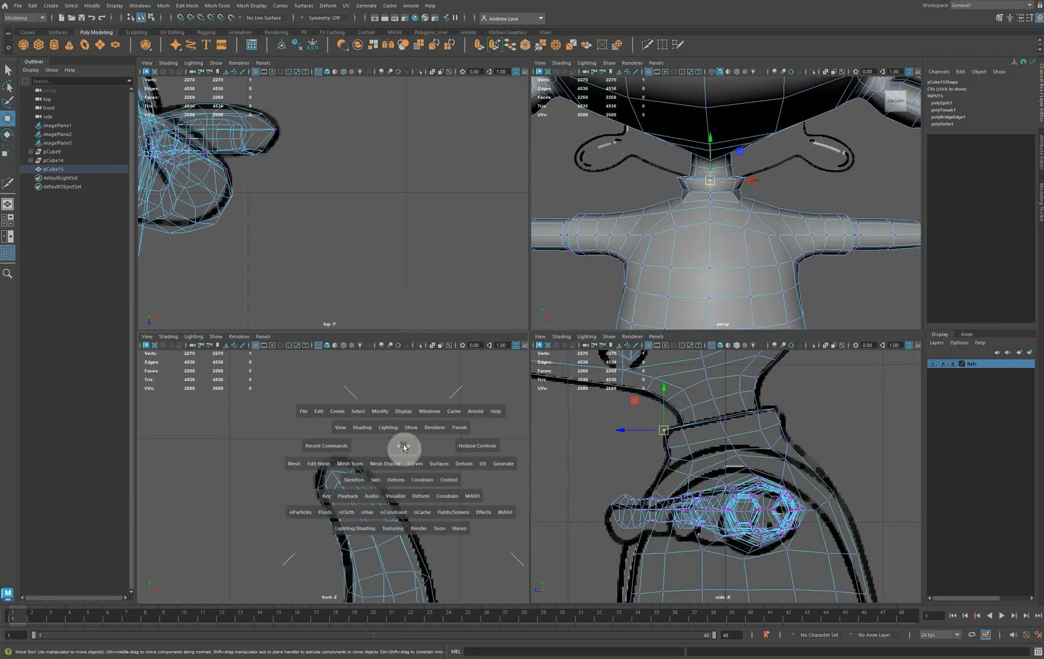
{"action": "scroll", "coordinate": [408, 429], "scroll_direction": "down", "scroll_amount": 10}
{"action": "scroll", "coordinate": [346, 441], "scroll_direction": "up", "scroll_amount": 10}
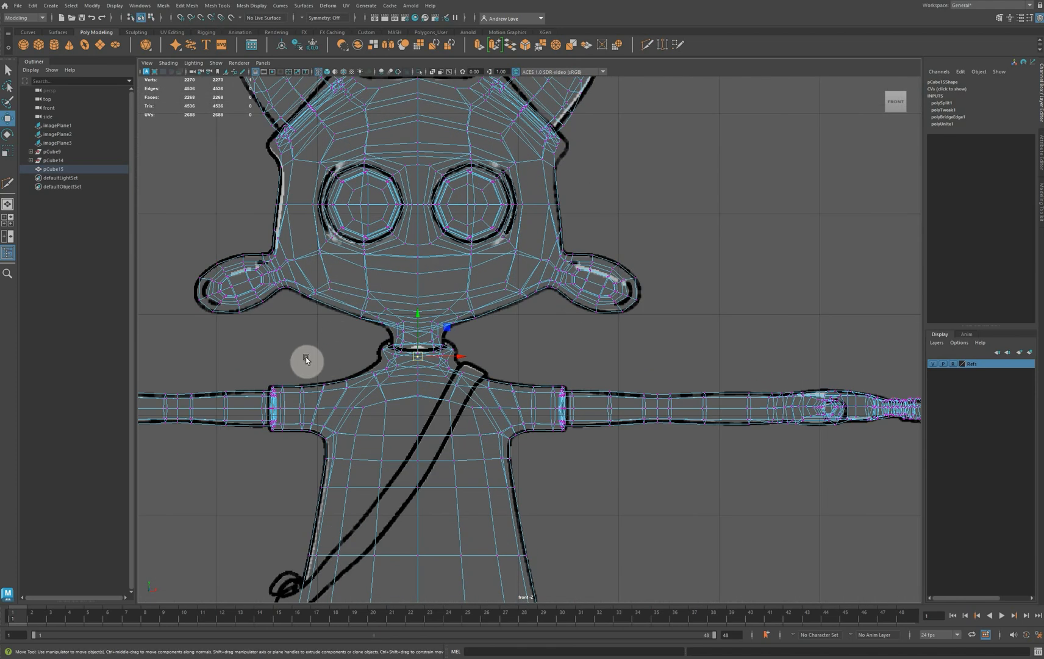
{"action": "middle_click_drag", "start_coordinate": [306, 359], "coordinate": [389, 295], "text": "alt"}
{"action": "key", "text": "f"}
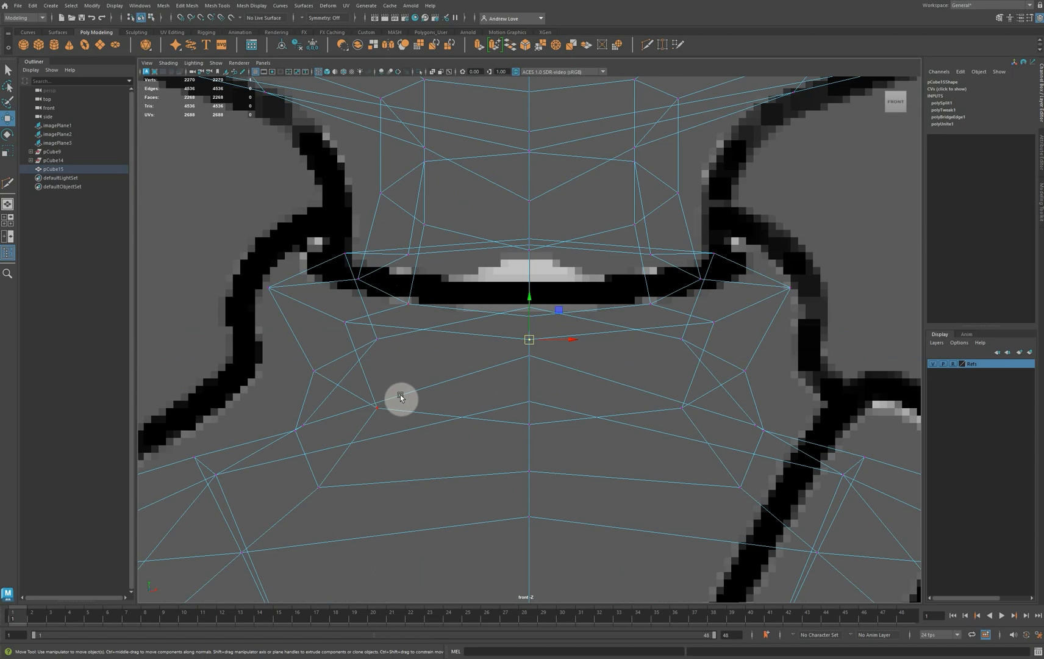
{"action": "right_click_drag", "start_coordinate": [400, 410], "coordinate": [404, 385]}
{"action": "left_click", "coordinate": [416, 412]}
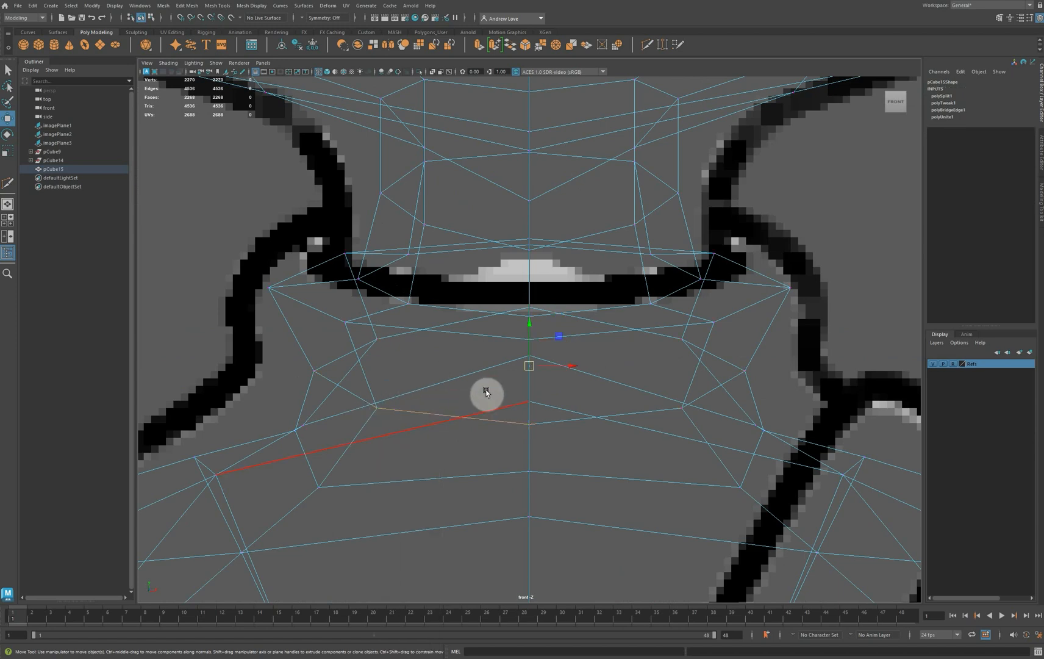
{"action": "key", "text": "r"}
{"action": "left_click_drag", "start_coordinate": [569, 369], "coordinate": [577, 367]}
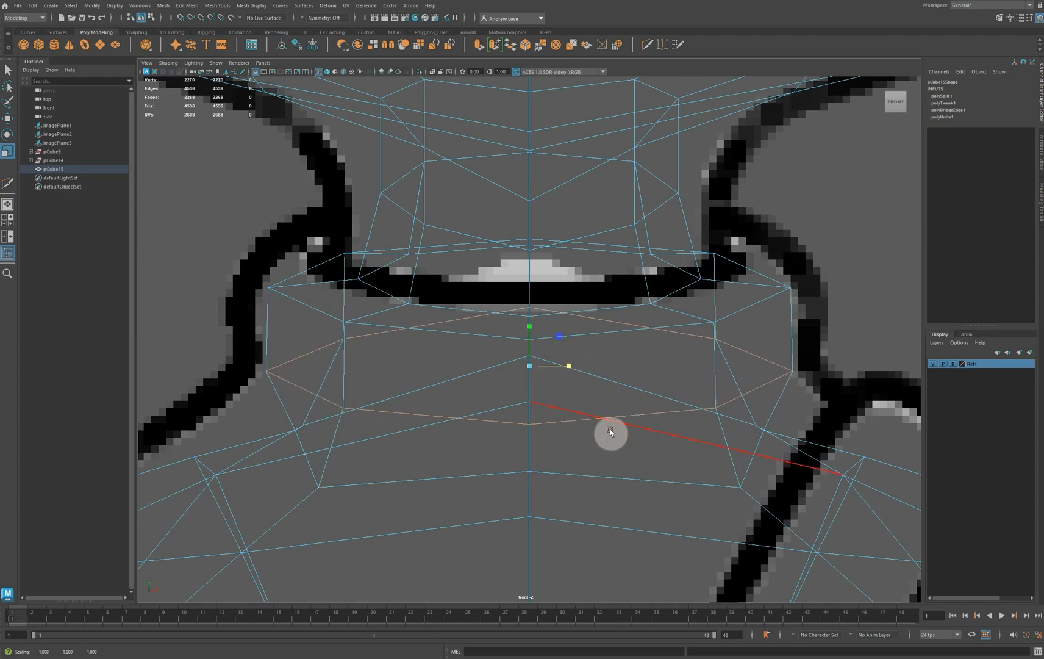
Turn on Object X symmetry and move the side vertices below the collar and on the shoulders onto the front reference outline
{"action": "right_click_drag", "start_coordinate": [613, 435], "coordinate": [564, 422]}
{"action": "left_click", "coordinate": [762, 430]}
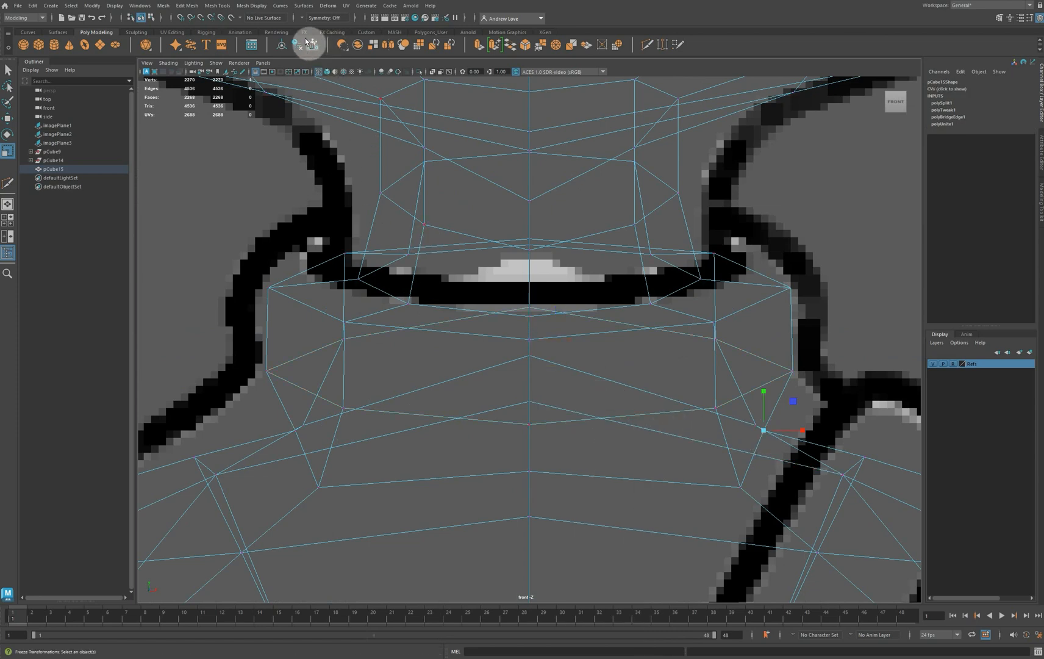
{"action": "left_click", "coordinate": [305, 19]}
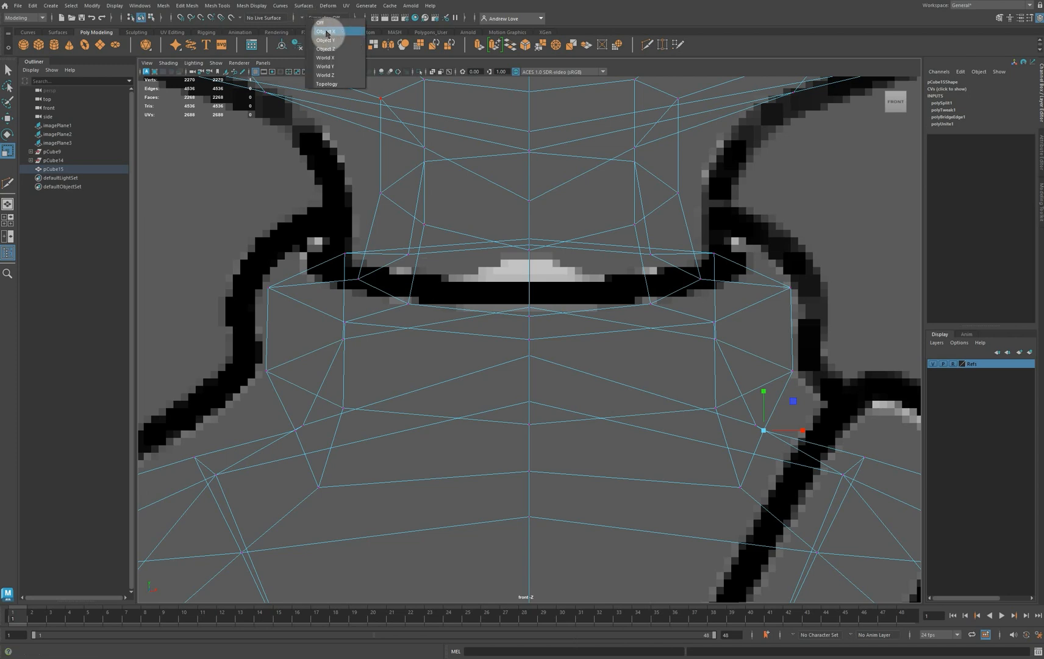
{"action": "left_click", "coordinate": [325, 35]}
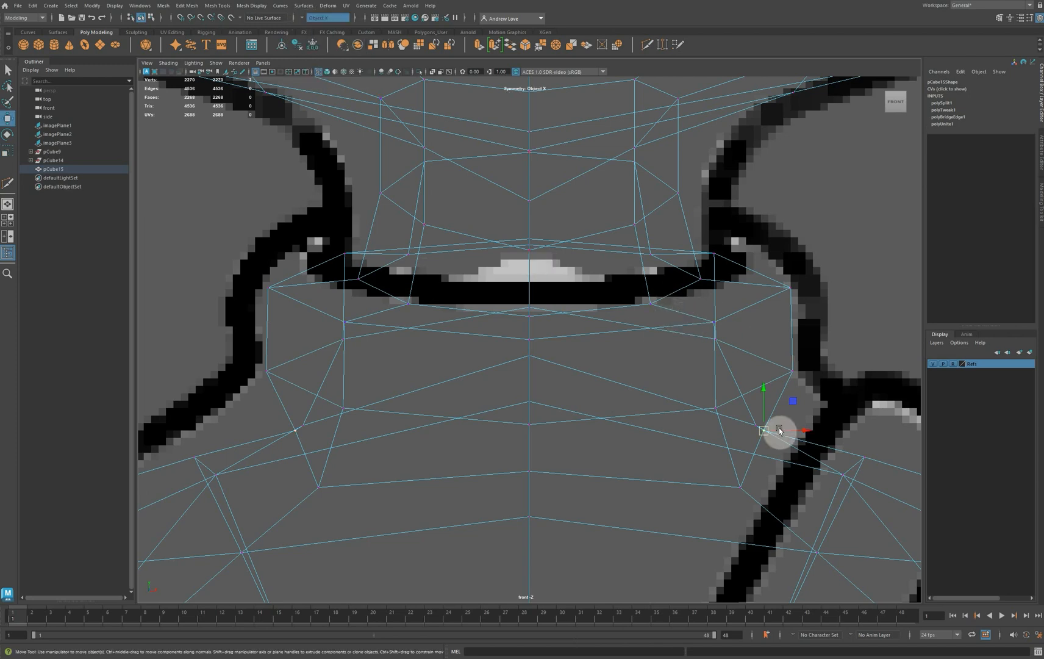
{"action": "key", "text": "w"}
{"action": "left_click_drag", "start_coordinate": [767, 430], "coordinate": [830, 397]}
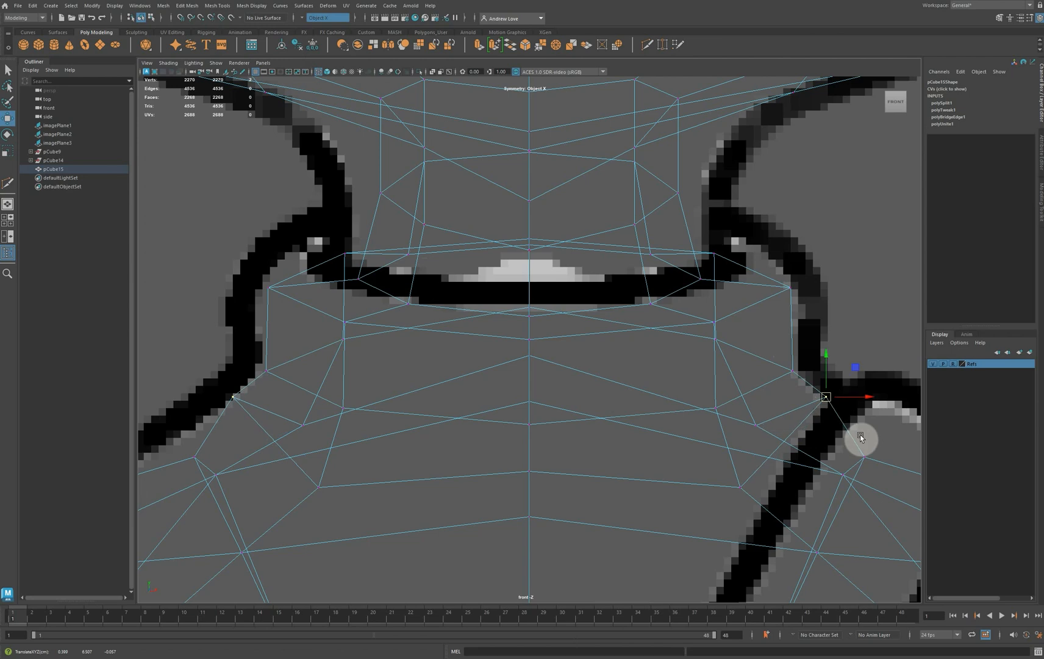
{"action": "double_click", "coordinate": [864, 460]}
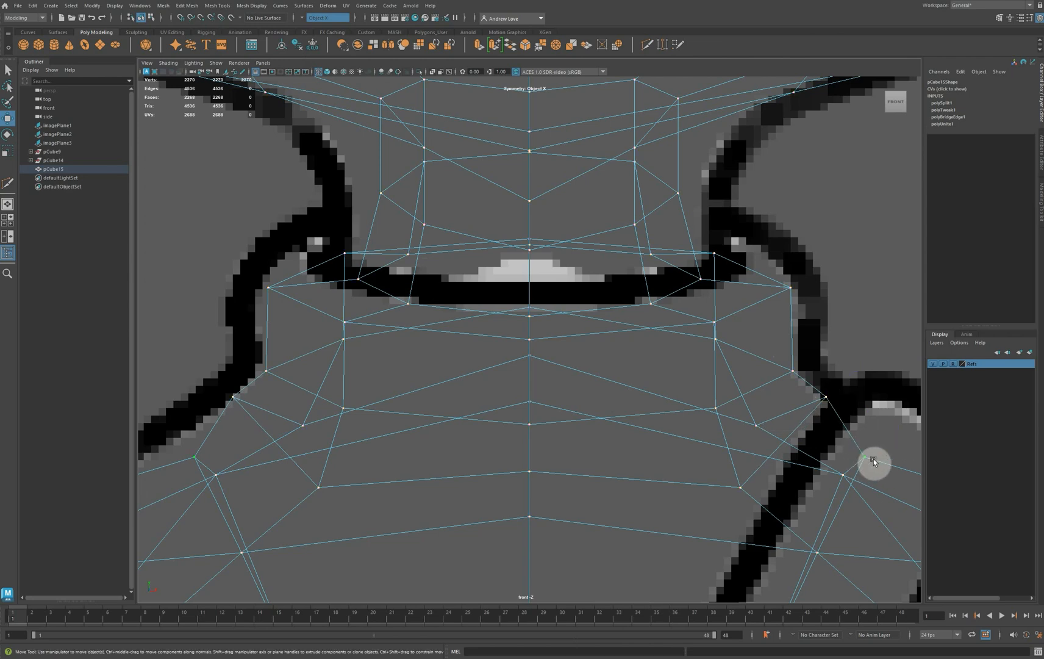
{"action": "left_click_drag", "start_coordinate": [868, 458], "coordinate": [884, 428]}
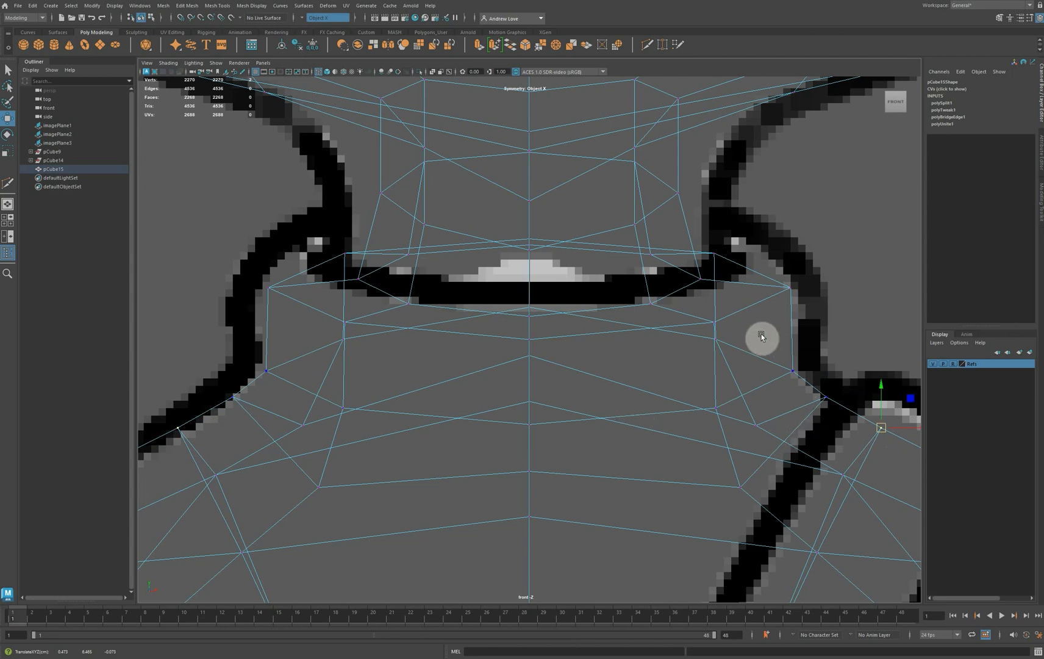
Move the side vertices of the collar's upper and lower loops outward toward the front reference outline and preview the smoothed mesh
{"action": "left_click", "coordinate": [792, 287]}
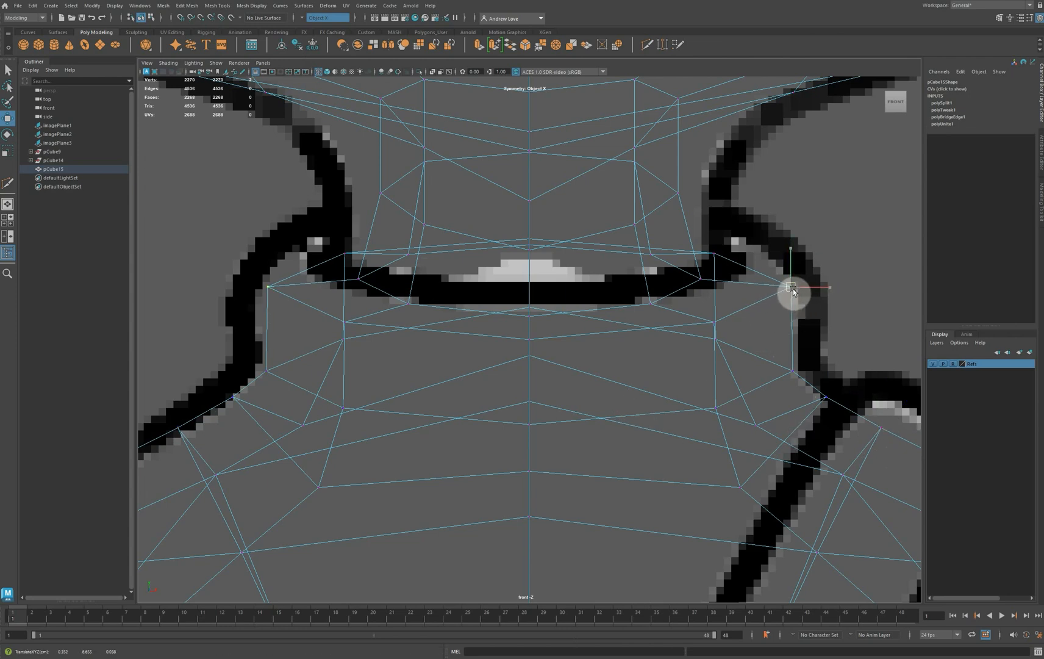
{"action": "left_click_drag", "start_coordinate": [793, 291], "coordinate": [797, 292]}
{"action": "left_click", "coordinate": [794, 370]}
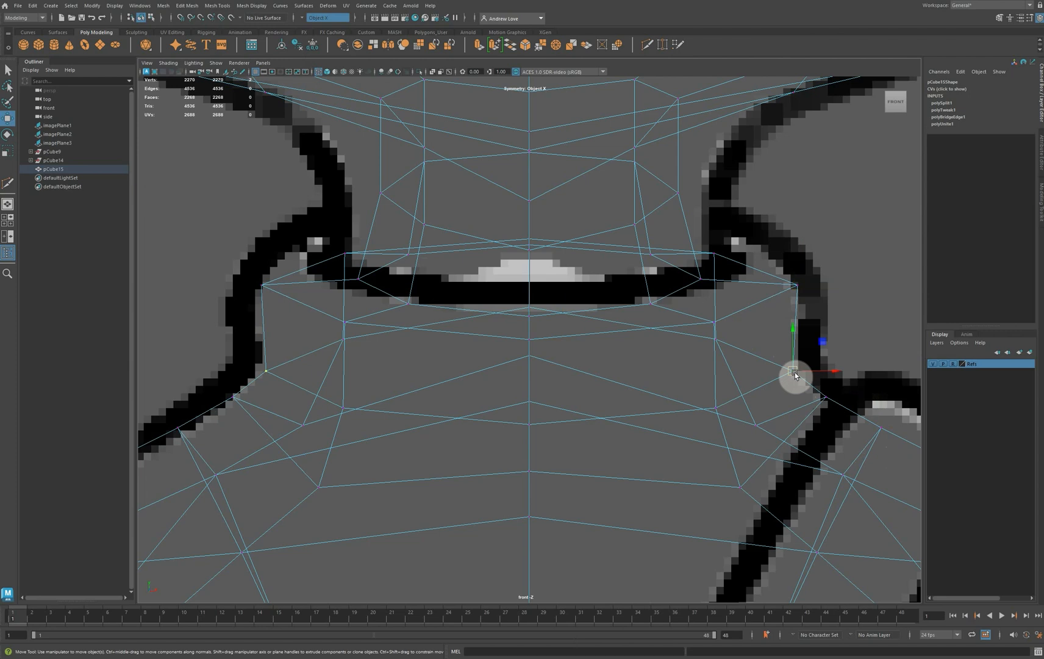
{"action": "left_click_drag", "start_coordinate": [795, 371], "coordinate": [803, 371]}
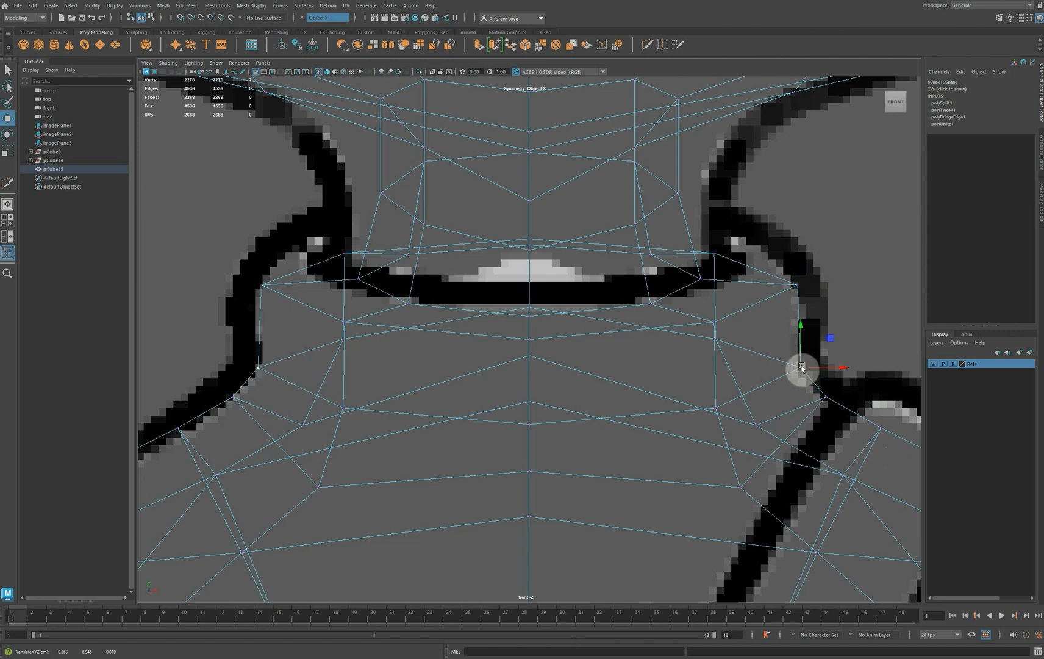
{"action": "key", "text": "3"}
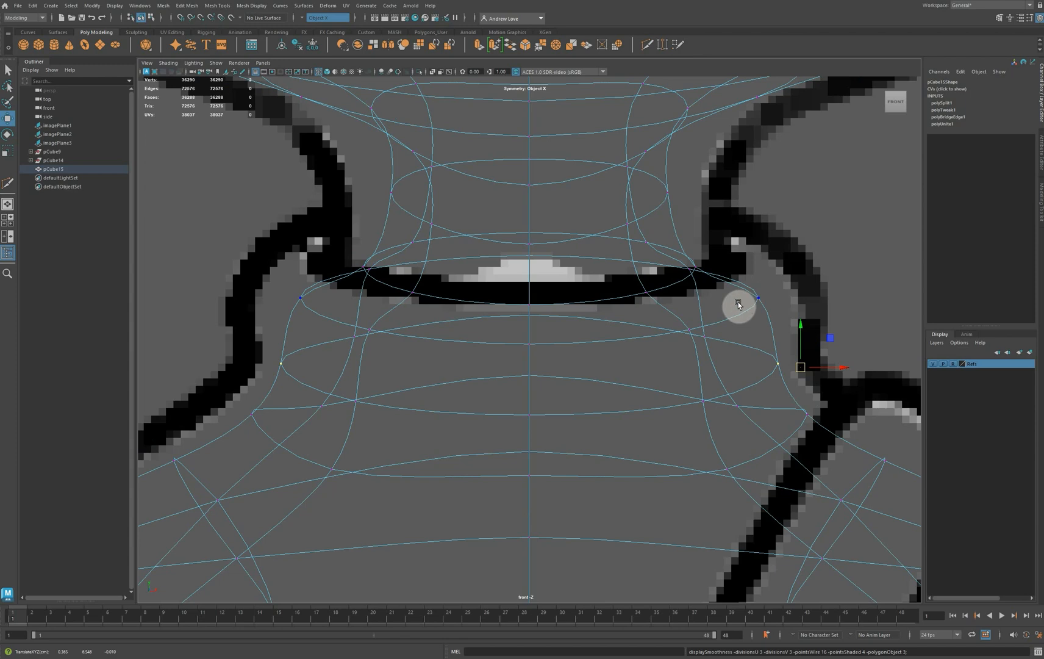
{"action": "key", "text": "1"}
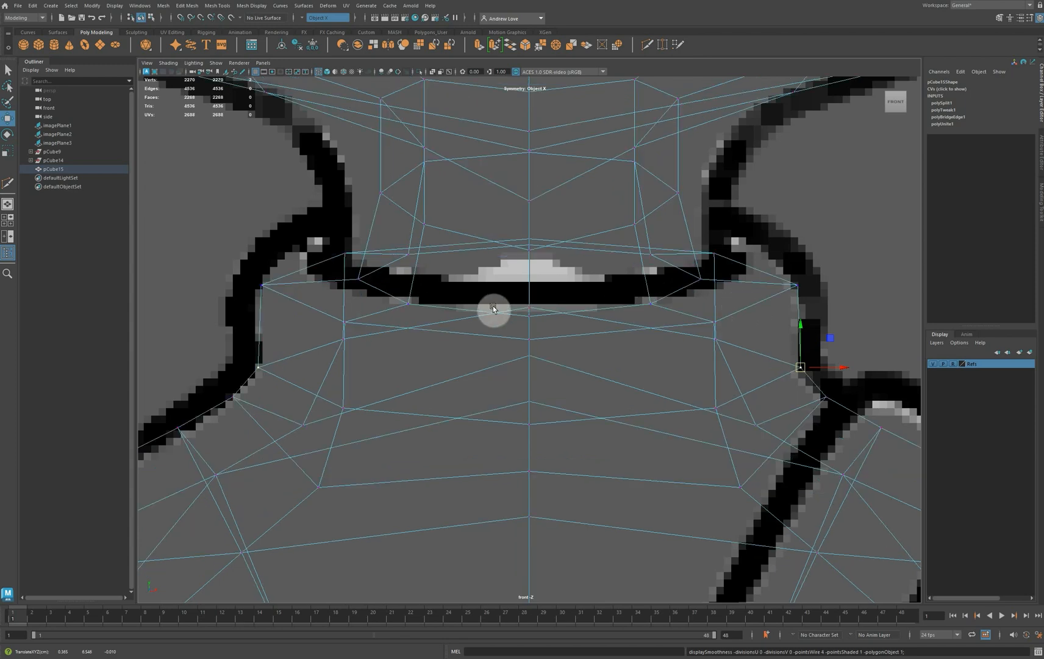
Turn symmetry off and scale the collar's upper and lower edge loops wider horizontally to fit the front reference
{"action": "right_click", "coordinate": [756, 305]}
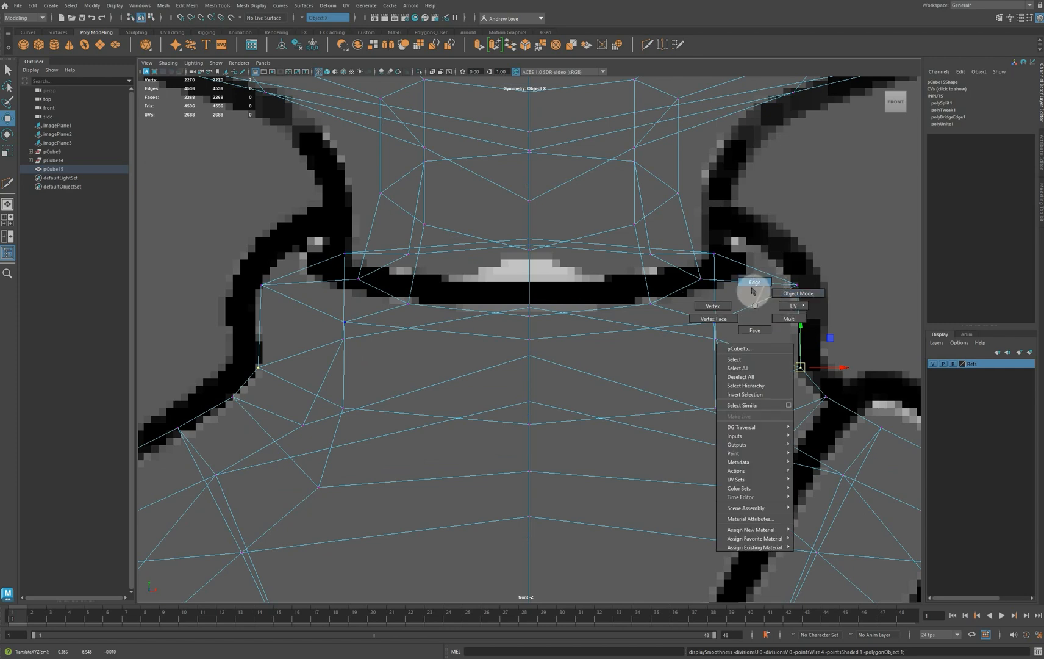
{"action": "left_click", "coordinate": [754, 282]}
{"action": "left_click", "coordinate": [762, 306]}
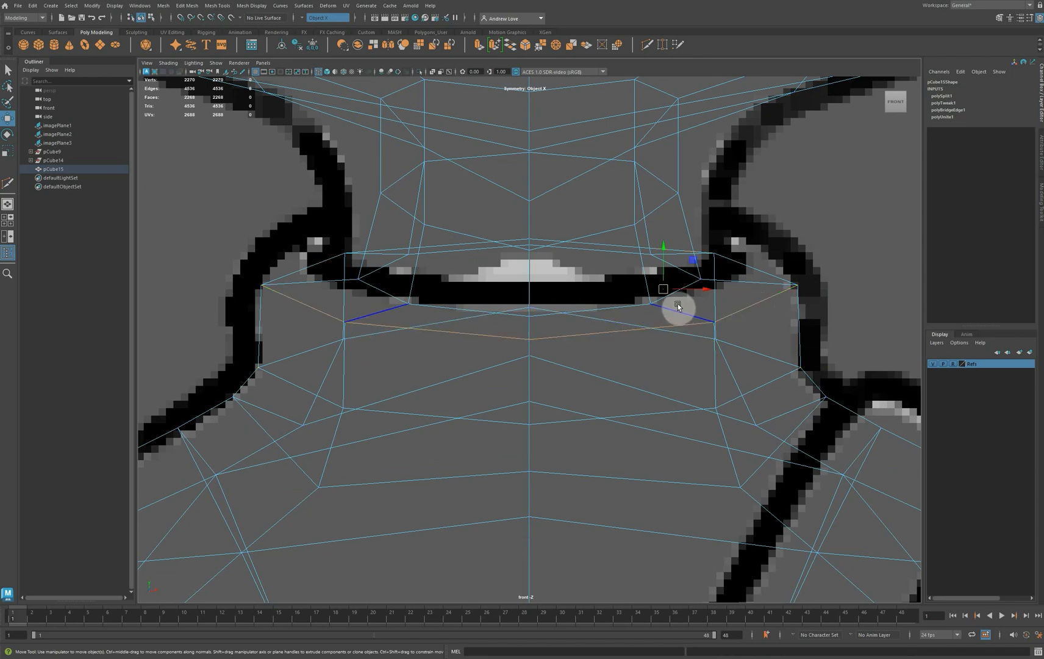
{"action": "key", "text": "r"}
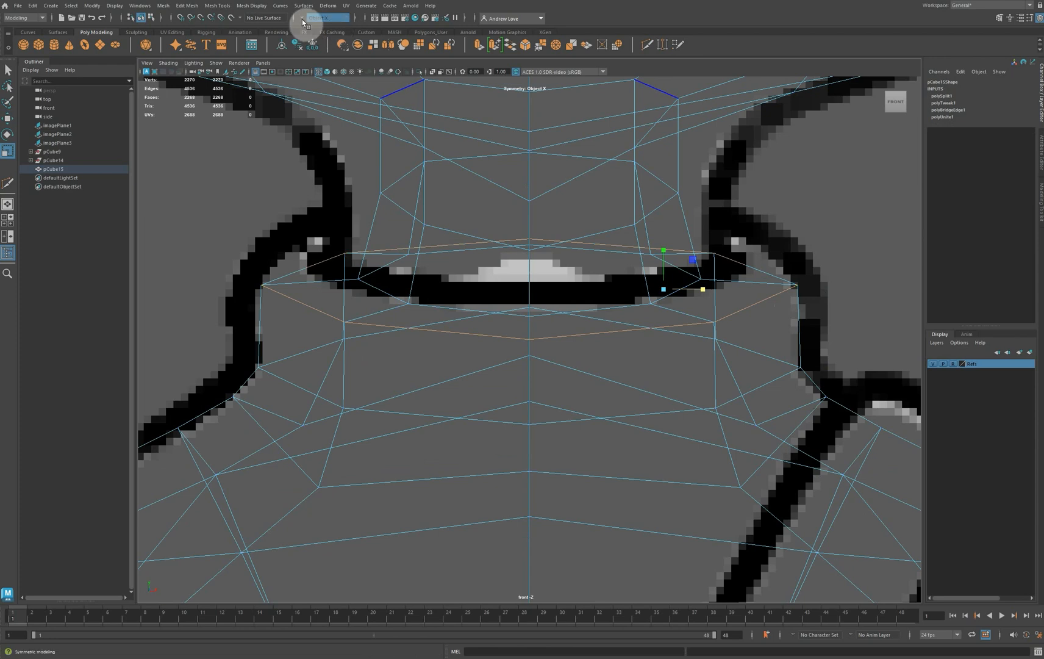
{"action": "left_click", "coordinate": [304, 20]}
{"action": "left_click", "coordinate": [317, 27]}
{"action": "left_click_drag", "start_coordinate": [530, 290], "coordinate": [547, 289]}
{"action": "double_click", "coordinate": [552, 311]}
{"action": "left_click_drag", "start_coordinate": [569, 366], "coordinate": [579, 368]}
In the side view, move the vertices below the collar's rear toward the upper back and fit them to the reference outline
{"action": "key", "text": "space"}
{"action": "left_click_drag", "start_coordinate": [801, 277], "coordinate": [639, 280], "text": "alt"}
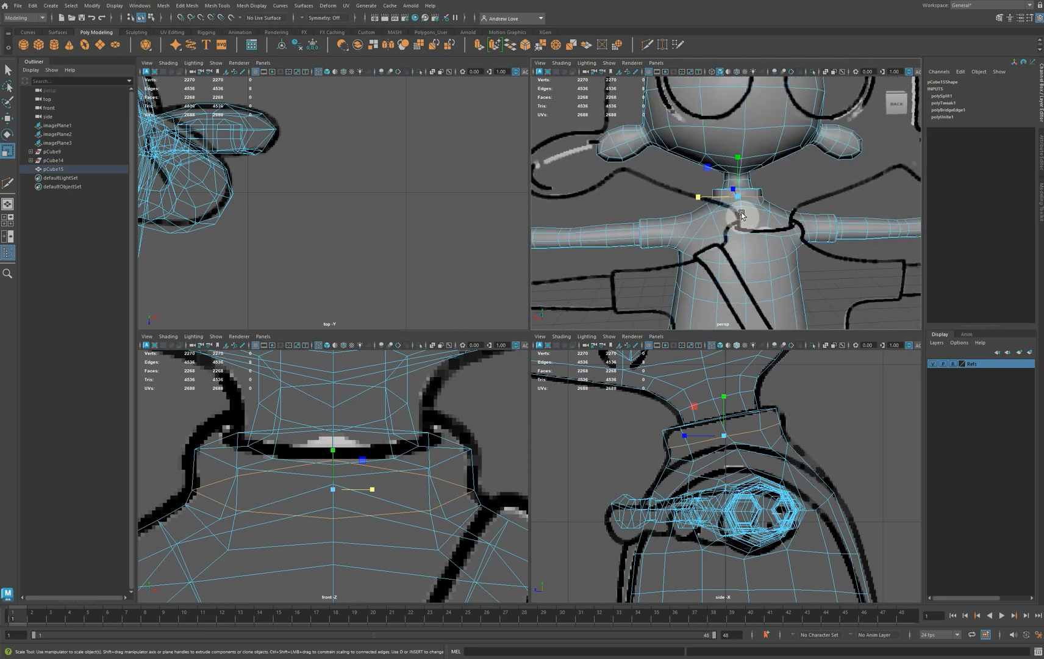
{"action": "scroll", "coordinate": [741, 218], "scroll_direction": "up", "scroll_amount": 8}
{"action": "middle_click_drag", "start_coordinate": [678, 259], "coordinate": [552, 162], "text": "alt"}
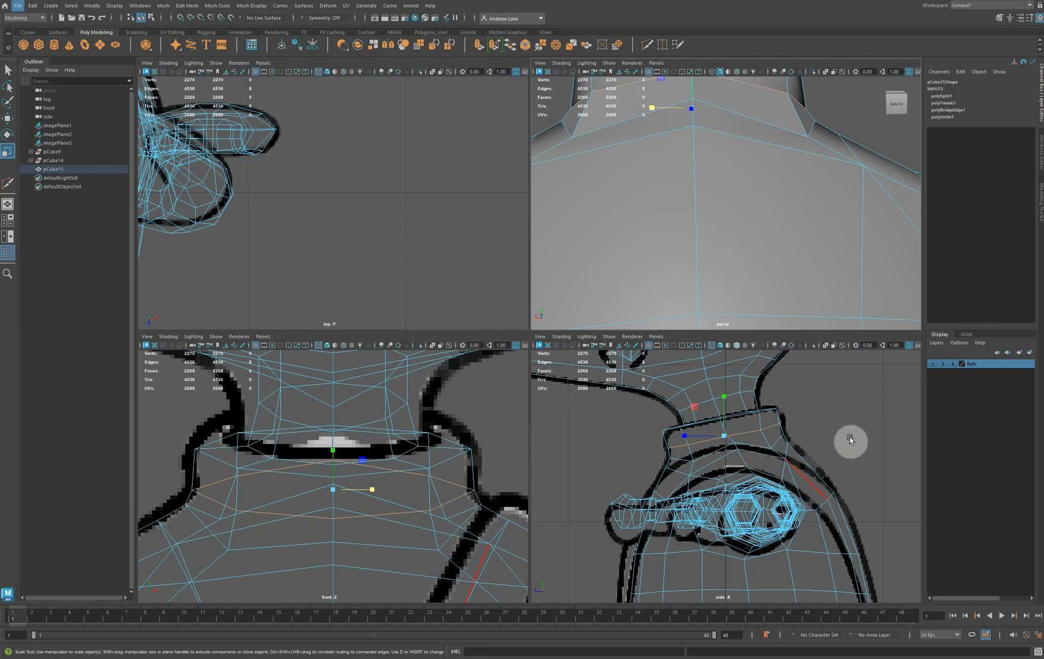
{"action": "key", "text": "space"}
{"action": "scroll", "coordinate": [731, 442], "scroll_direction": "up", "scroll_amount": 2}
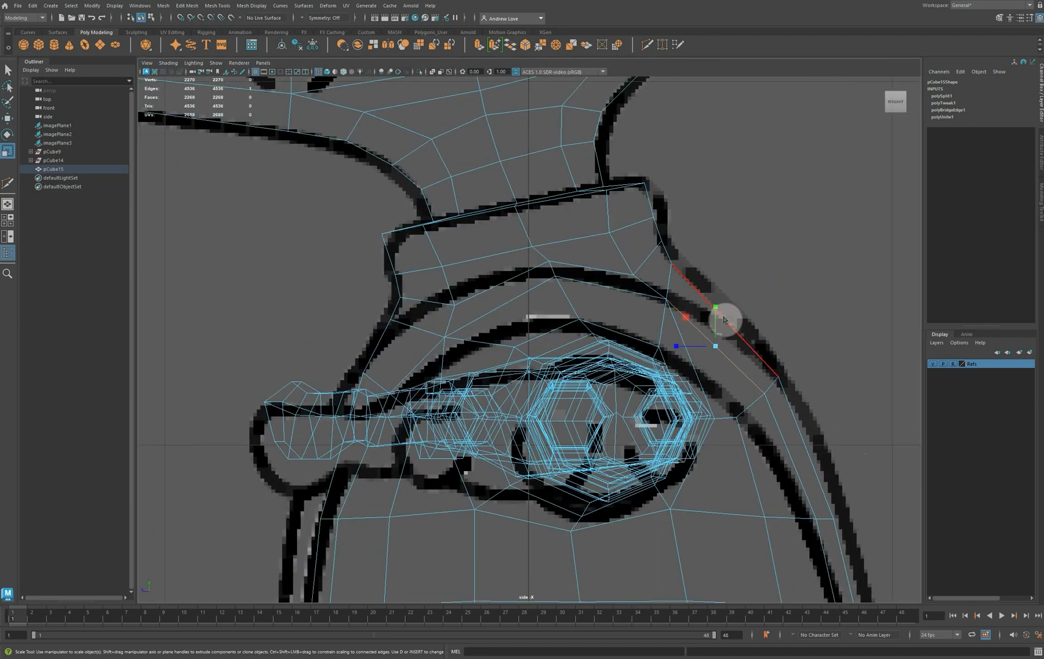
{"action": "right_click_drag", "start_coordinate": [722, 317], "coordinate": [683, 317]}
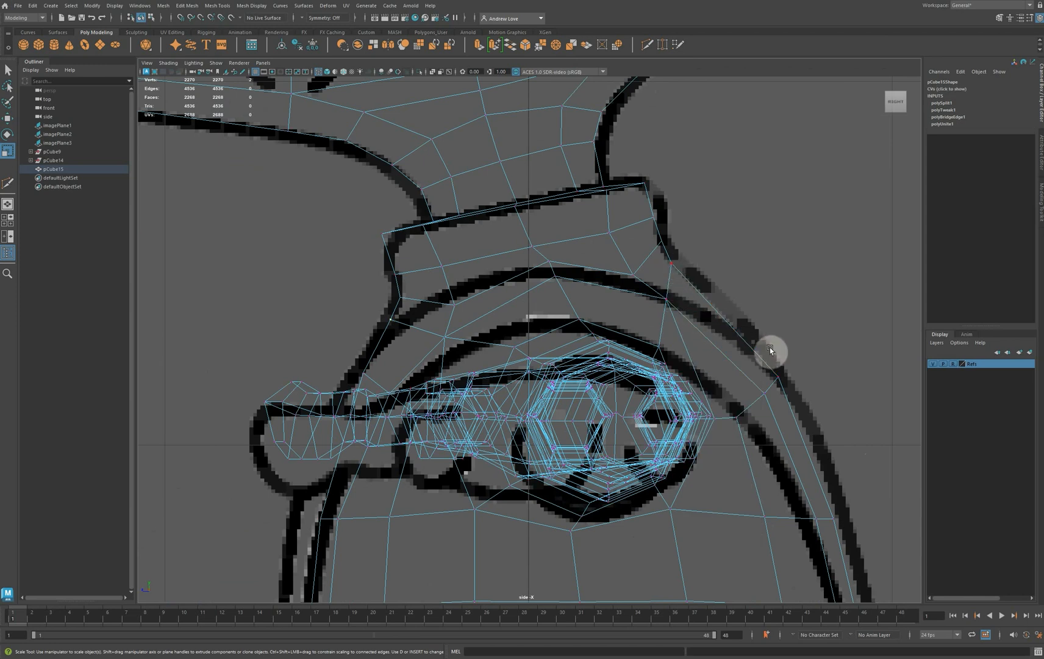
{"action": "left_click", "coordinate": [667, 300]}
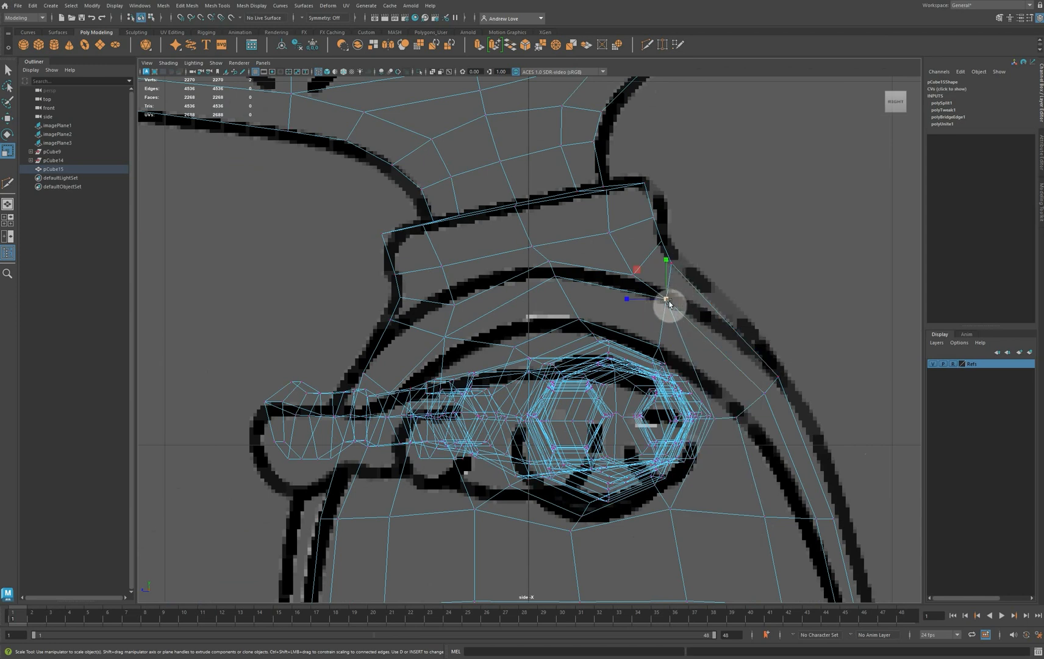
{"action": "left_click_drag", "start_coordinate": [669, 303], "coordinate": [686, 315]}
{"action": "key", "text": "w"}
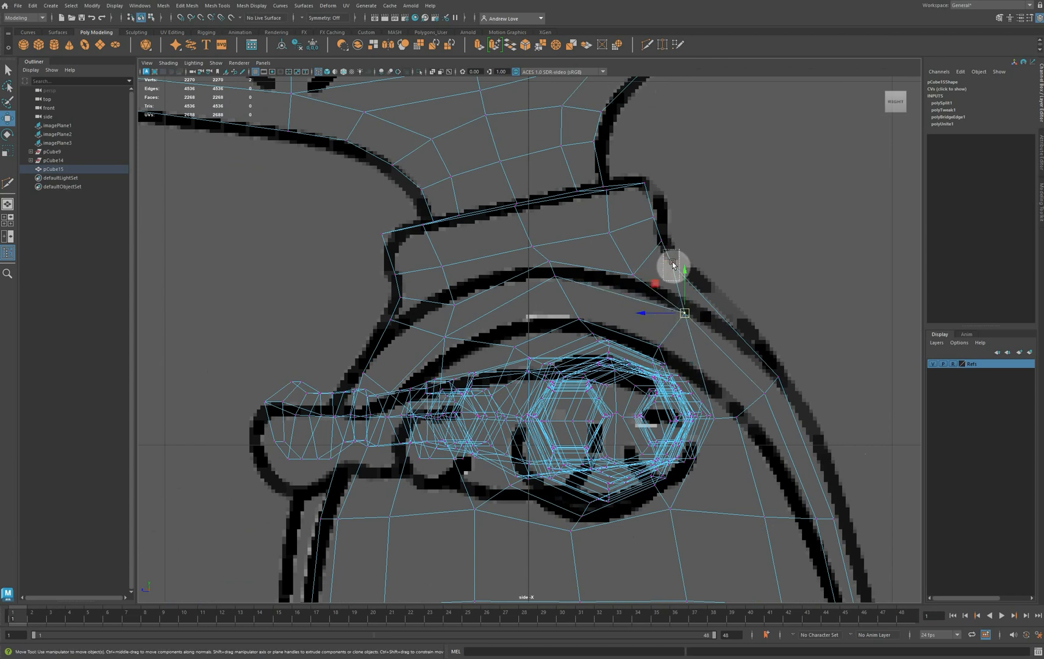
{"action": "left_click", "coordinate": [672, 265]}
{"action": "left_click_drag", "start_coordinate": [673, 268], "coordinate": [704, 318]}
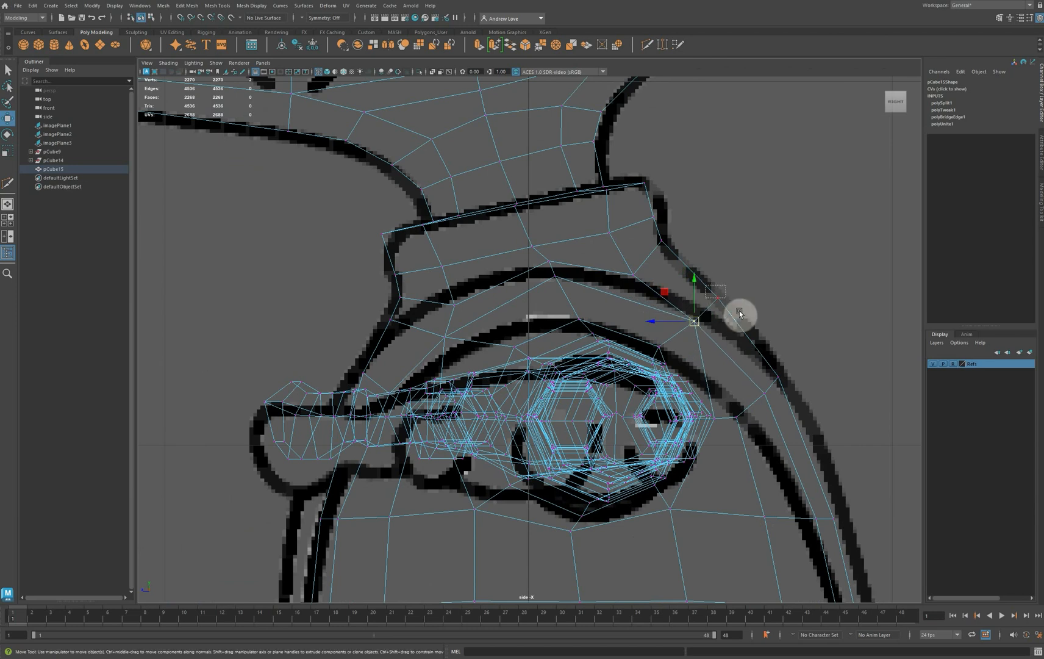
Reposition the remaining vertices around the lower collar in the side view to follow the reference outline and even out the loops
{"action": "left_click", "coordinate": [721, 298]}
{"action": "mouse_move", "coordinate": [618, 263]}
{"action": "left_mouse_down"}
{"action": "mouse_move", "coordinate": [637, 280]}
{"action": "mouse_move", "coordinate": [632, 266]}
{"action": "left_mouse_up"}
{"action": "left_click", "coordinate": [667, 245]}
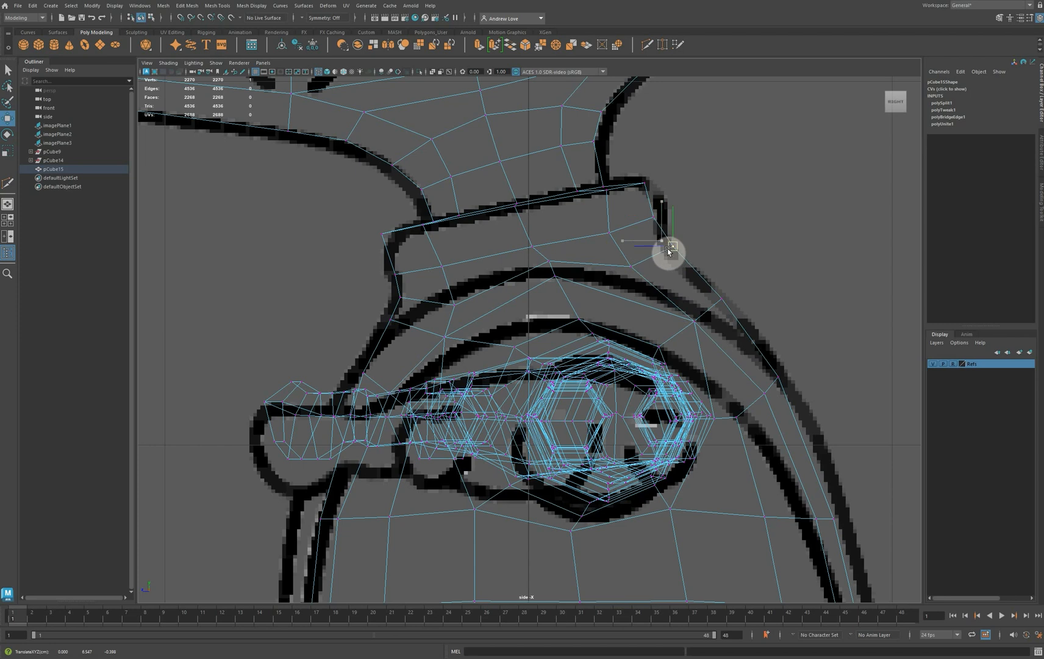
{"action": "left_click", "coordinate": [388, 326]}
{"action": "left_click_drag", "start_coordinate": [388, 327], "coordinate": [399, 306]}
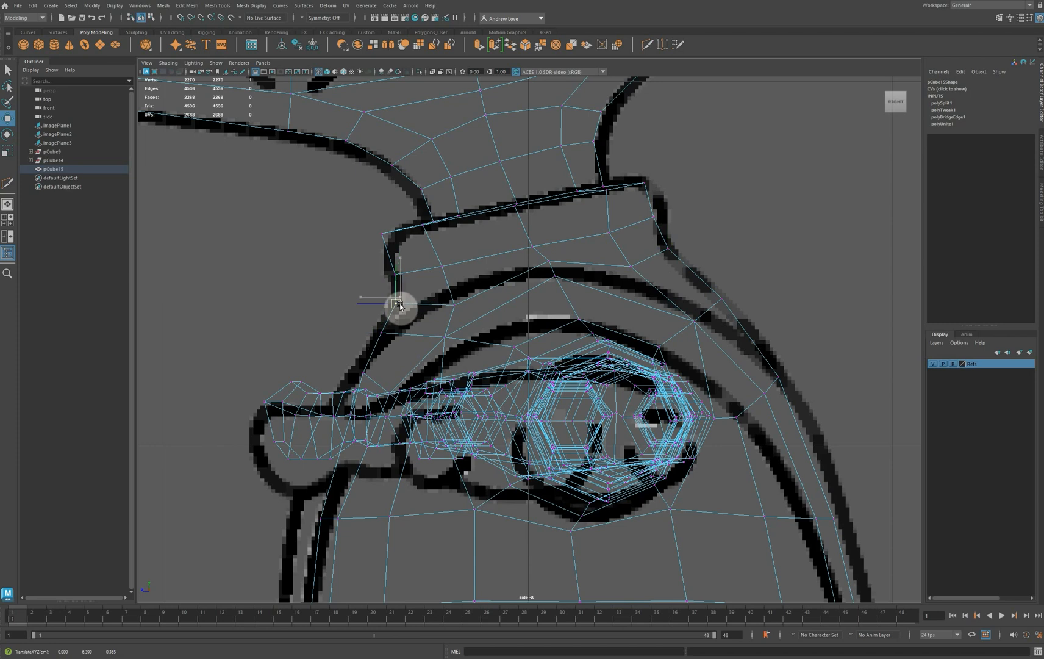
{"action": "left_click", "coordinate": [549, 263]}
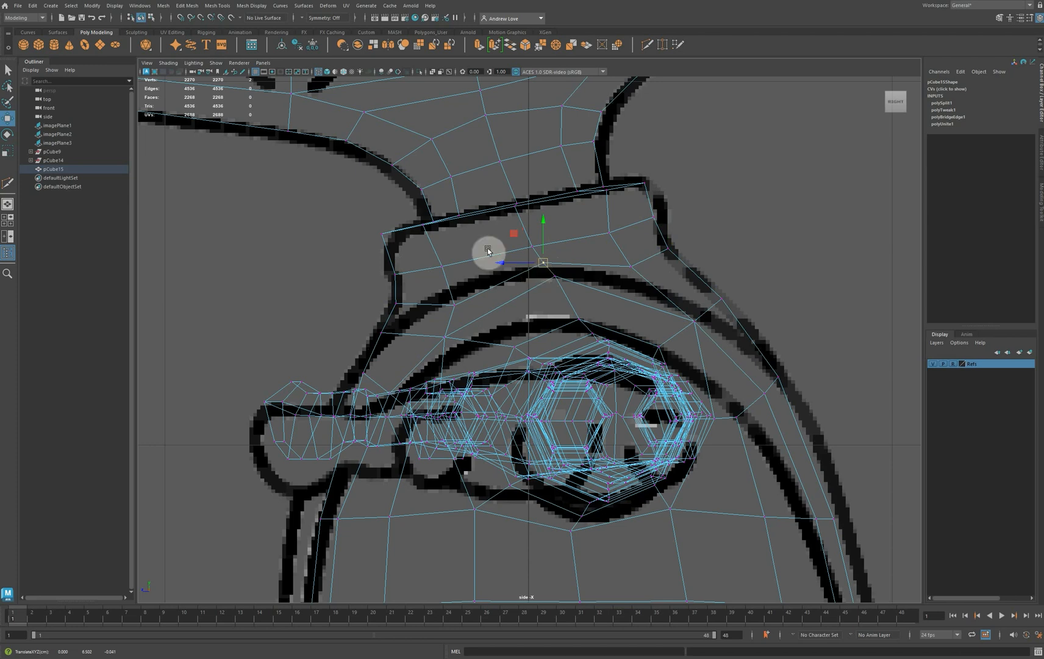
{"action": "left_click", "coordinate": [611, 237]}
{"action": "left_click_drag", "start_coordinate": [612, 239], "coordinate": [616, 239]}
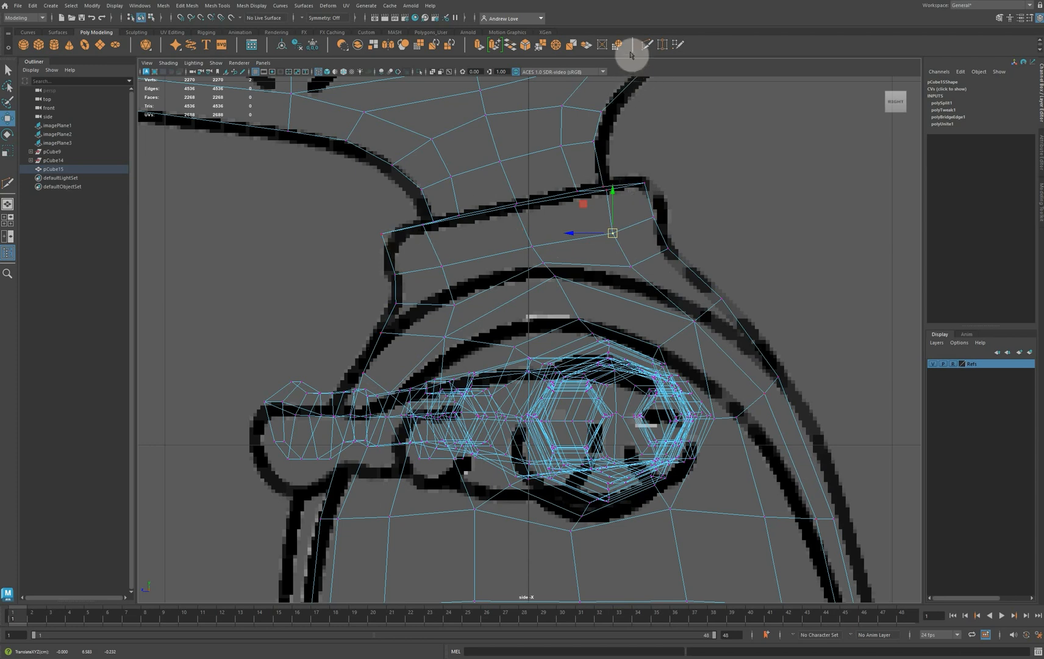
Insert an edge loop with Multi-Cut around the collar's top face, between the neck and the outer rim
{"action": "left_click", "coordinate": [647, 44]}
{"action": "key", "text": "space"}
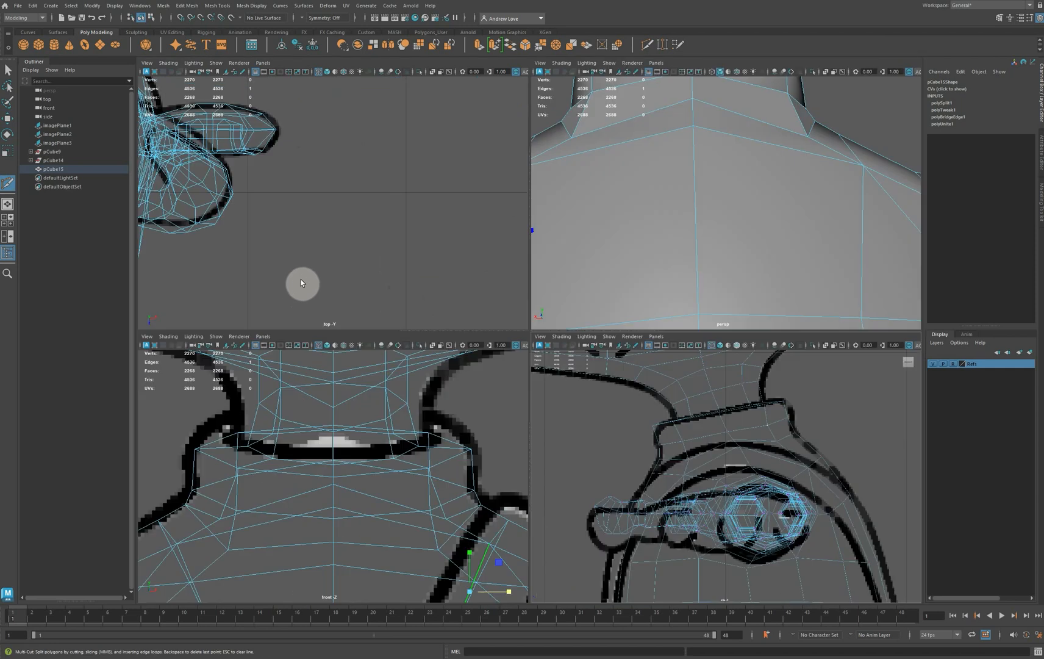
{"action": "key", "text": "space"}
{"action": "scroll", "coordinate": [544, 250], "scroll_direction": "down", "scroll_amount": 3}
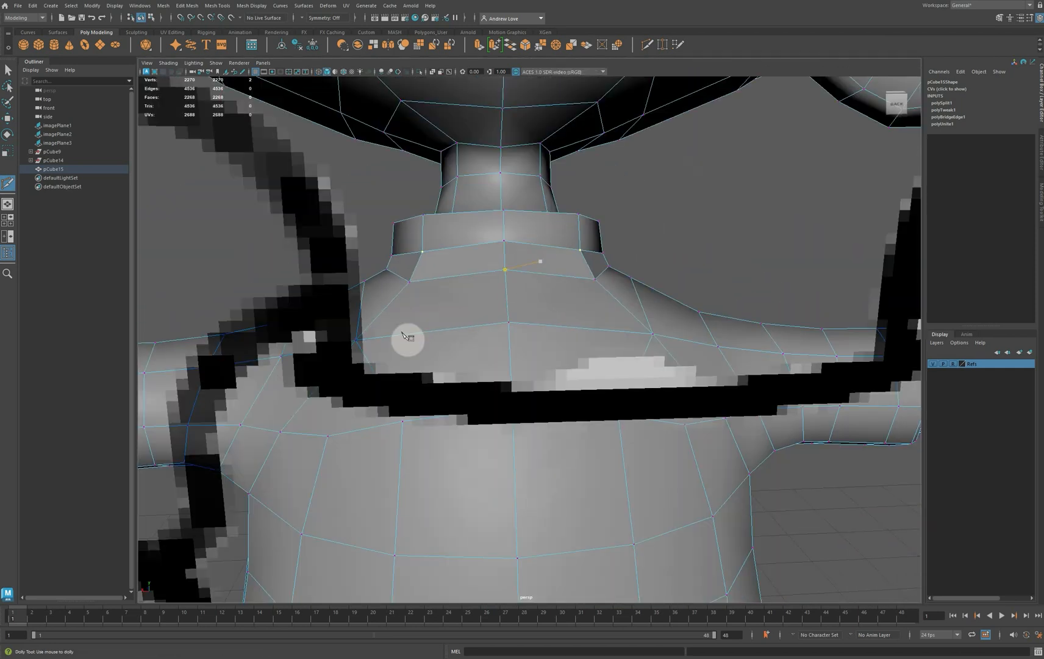
{"action": "left_click_drag", "start_coordinate": [401, 341], "coordinate": [519, 332], "text": "alt"}
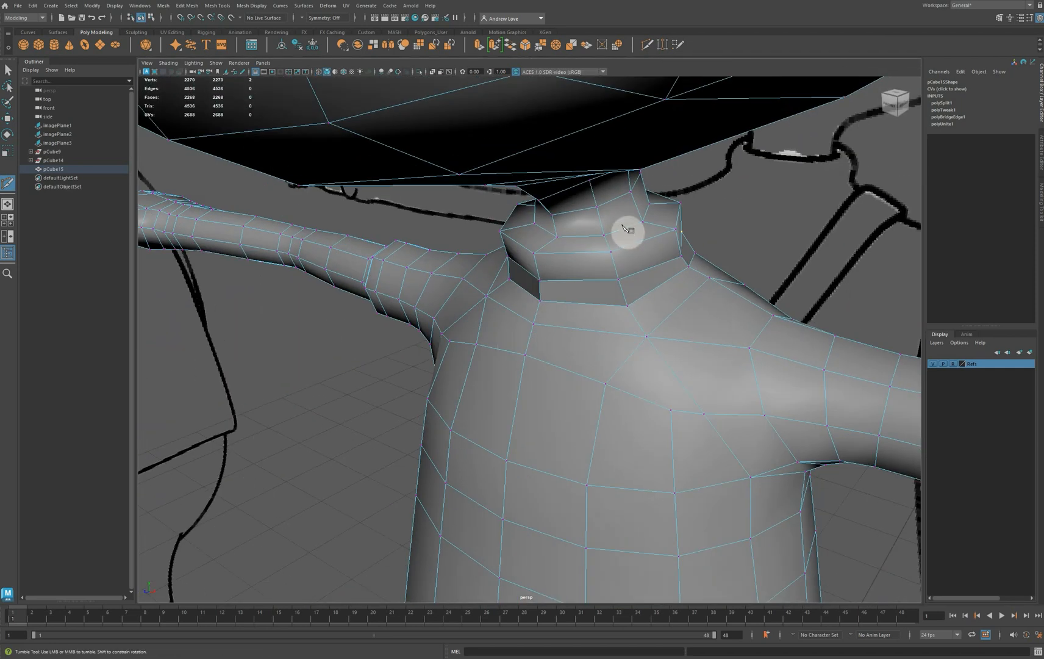
{"action": "left_click", "coordinate": [659, 224], "text": "ctrl"}
Select the new edge loop on the collar's top and move it up to form a raised rim around the neck
{"action": "scroll", "coordinate": [661, 226], "scroll_direction": "up", "scroll_amount": 2}
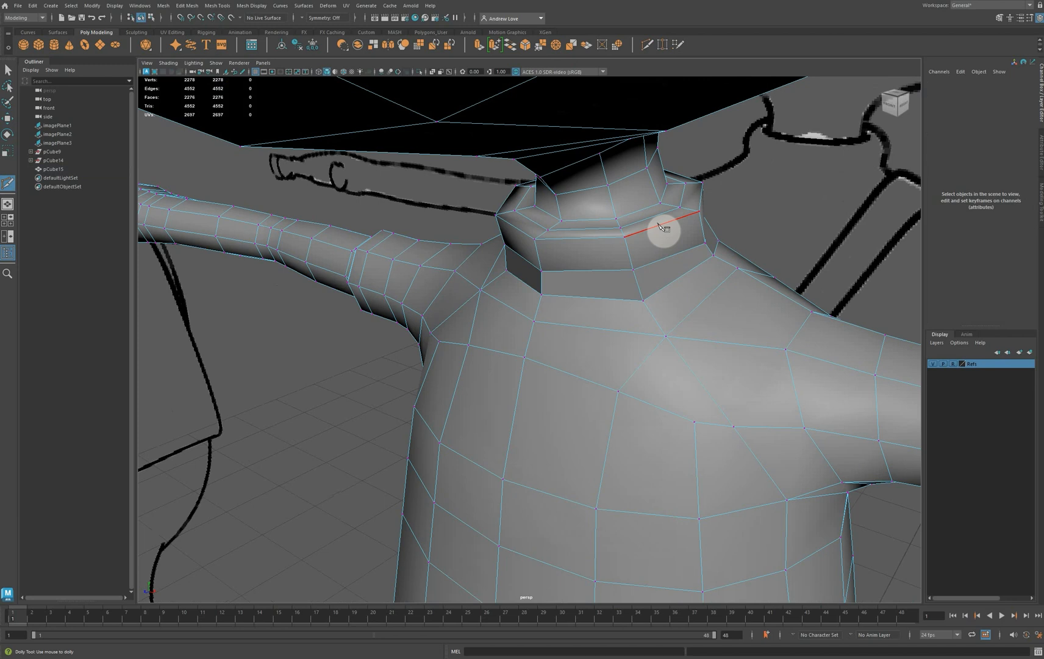
{"action": "key", "text": "w"}
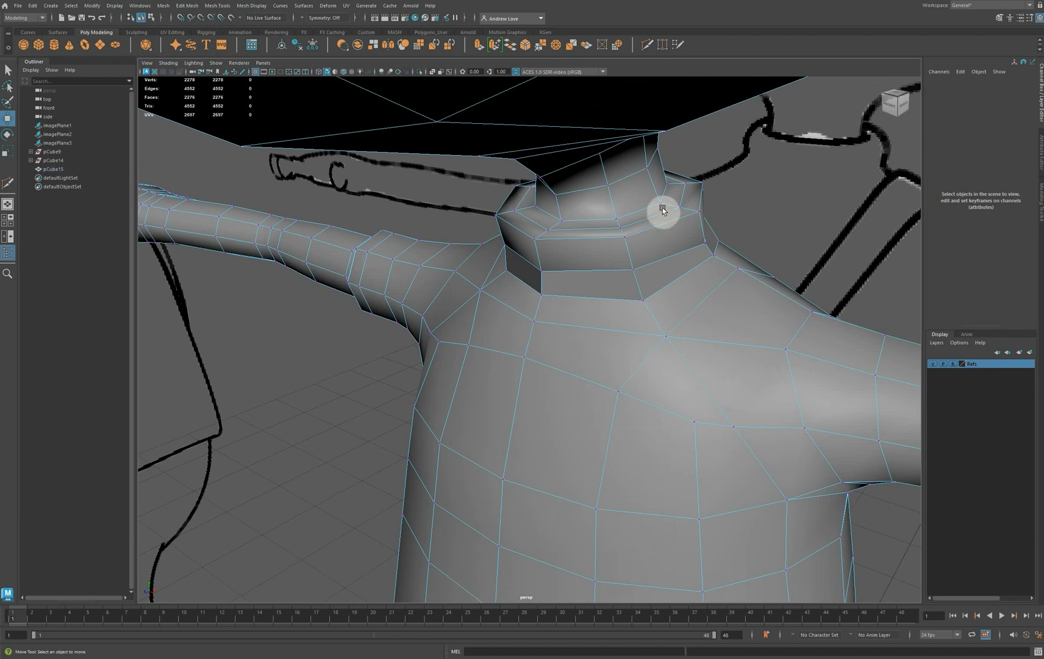
{"action": "mouse_move", "coordinate": [661, 215]}
{"action": "right_mouse_down"}
{"action": "mouse_move", "coordinate": [661, 201]}
{"action": "mouse_move", "coordinate": [668, 220]}
{"action": "right_mouse_up"}
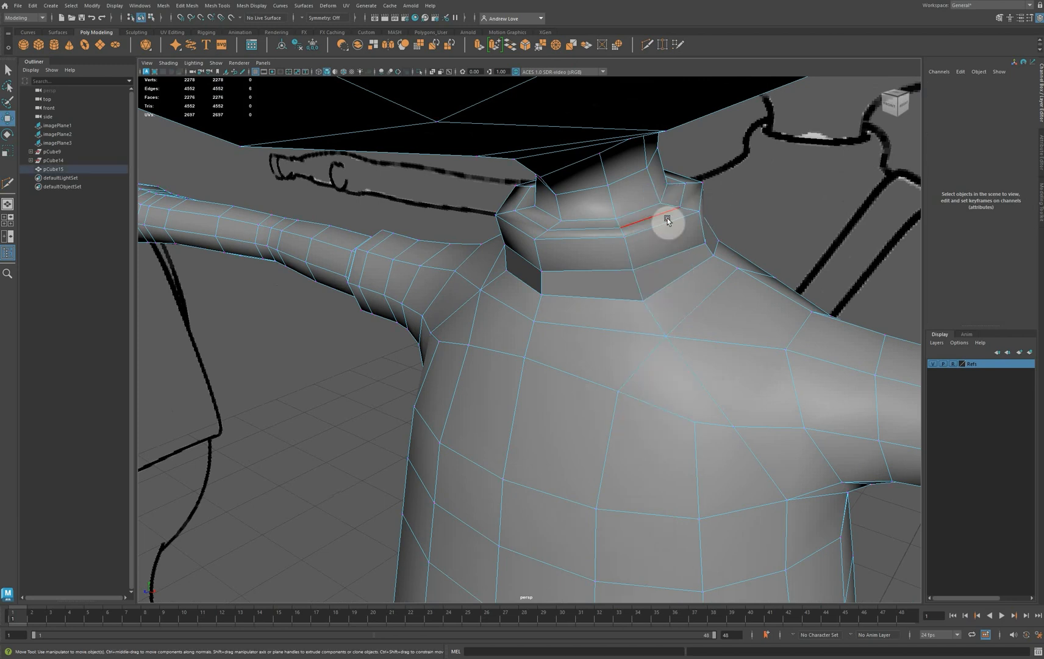
{"action": "double_click", "coordinate": [658, 216]}
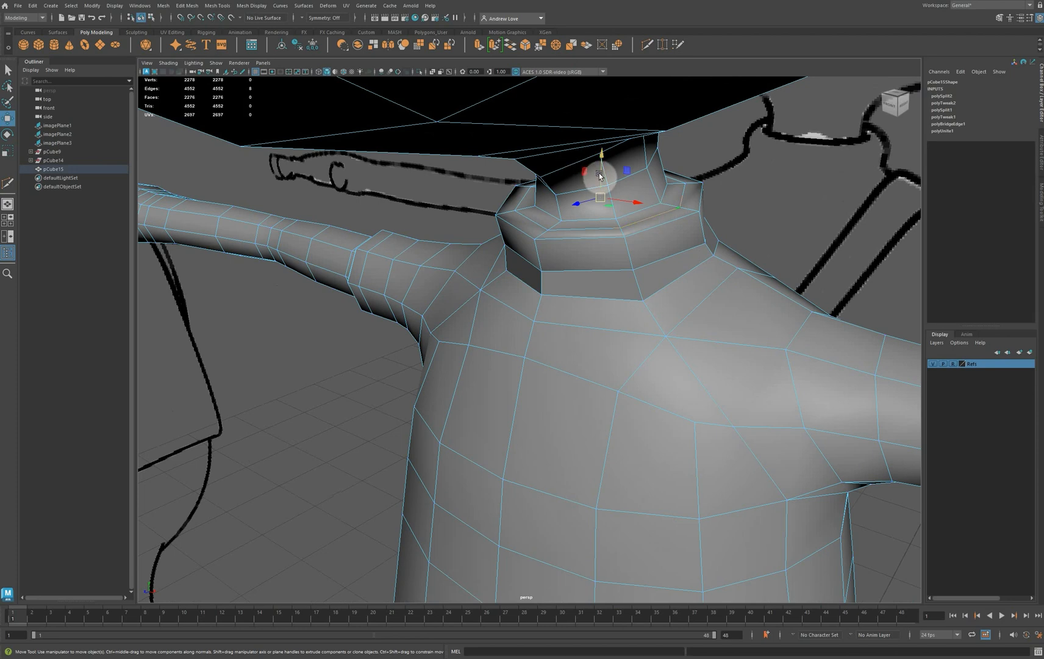
{"action": "left_click_drag", "start_coordinate": [600, 177], "coordinate": [600, 164]}
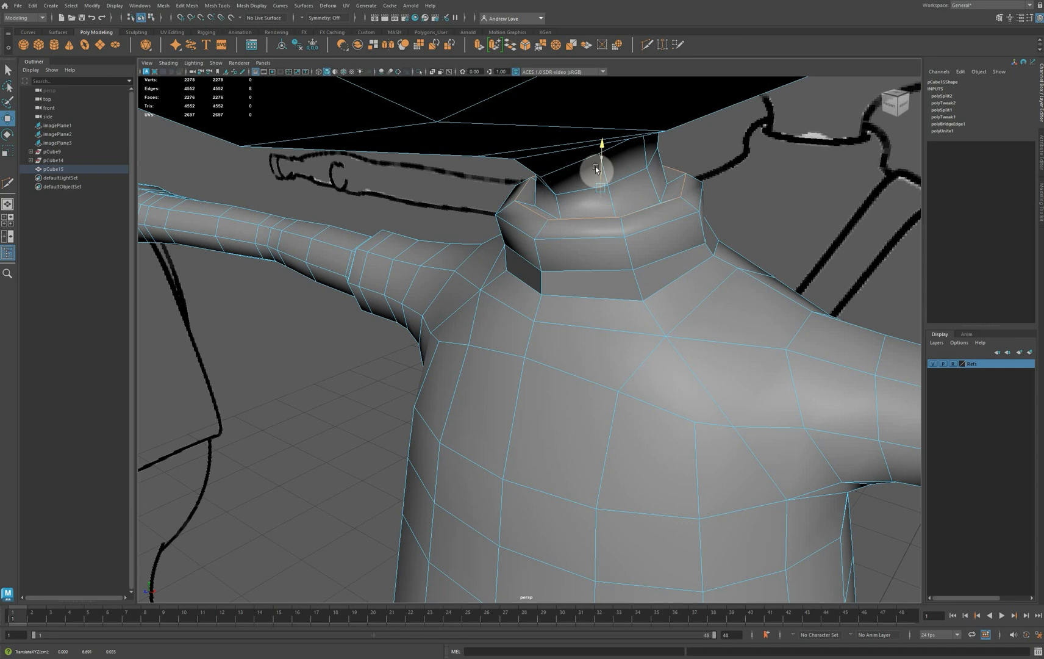
{"action": "left_click_drag", "start_coordinate": [597, 169], "coordinate": [596, 170]}
{"action": "right_click_drag", "start_coordinate": [594, 178], "coordinate": [626, 193], "text": "alt"}
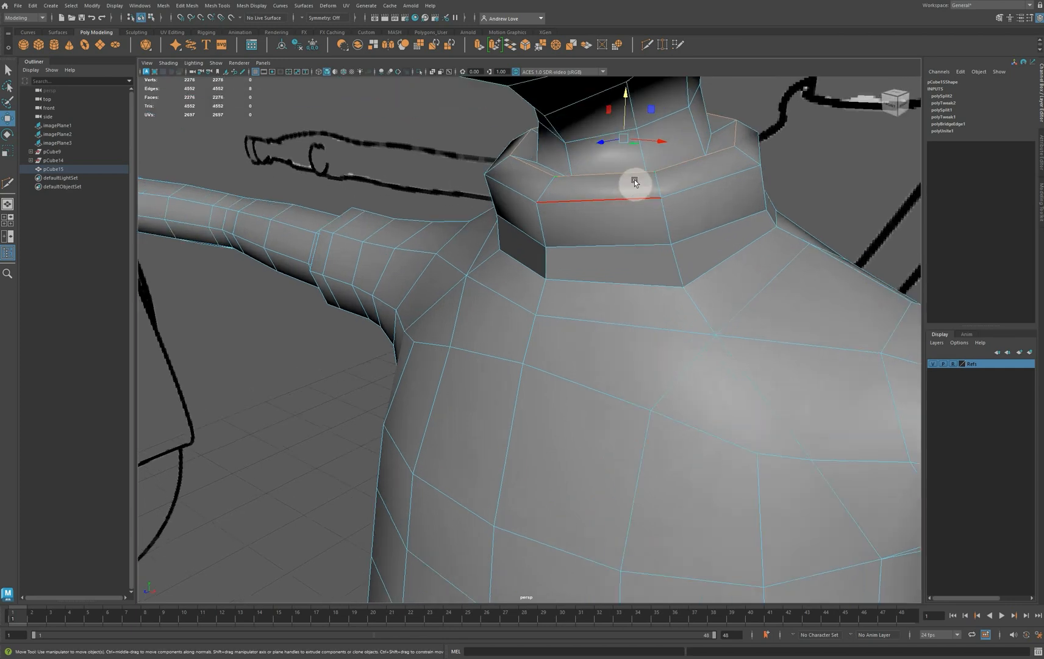
{"action": "middle_click_drag", "start_coordinate": [634, 183], "coordinate": [514, 259], "text": "alt"}
{"action": "right_click_drag", "start_coordinate": [548, 245], "coordinate": [565, 219], "text": "alt"}
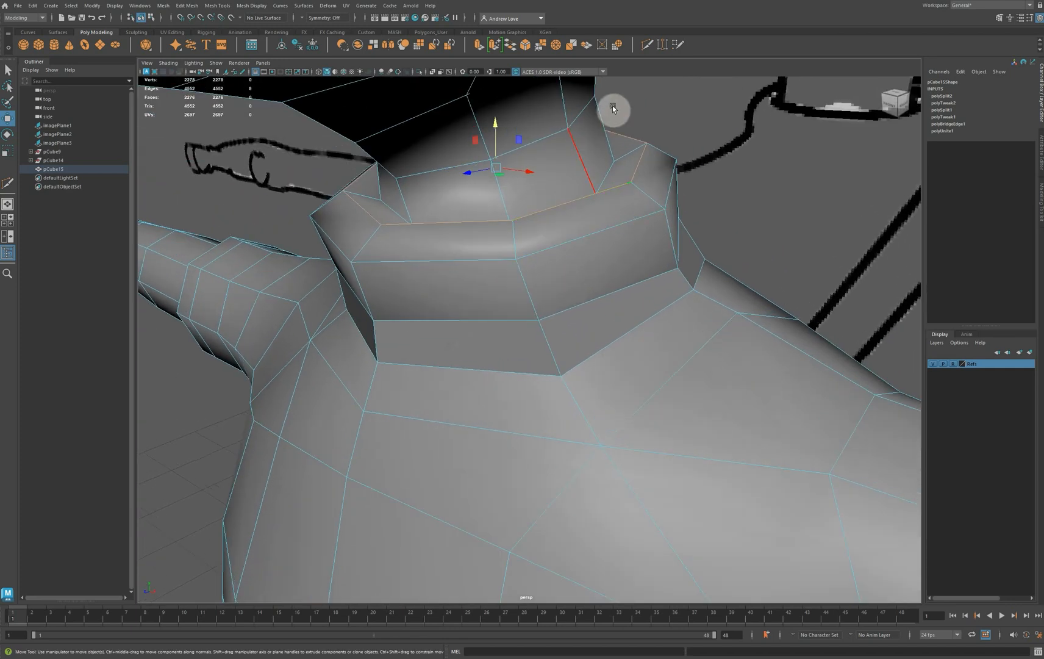
Insert two supporting edge loops with Multi-Cut around the collar's inner top, between the raised rim and the neck base
{"action": "left_click", "coordinate": [645, 45]}
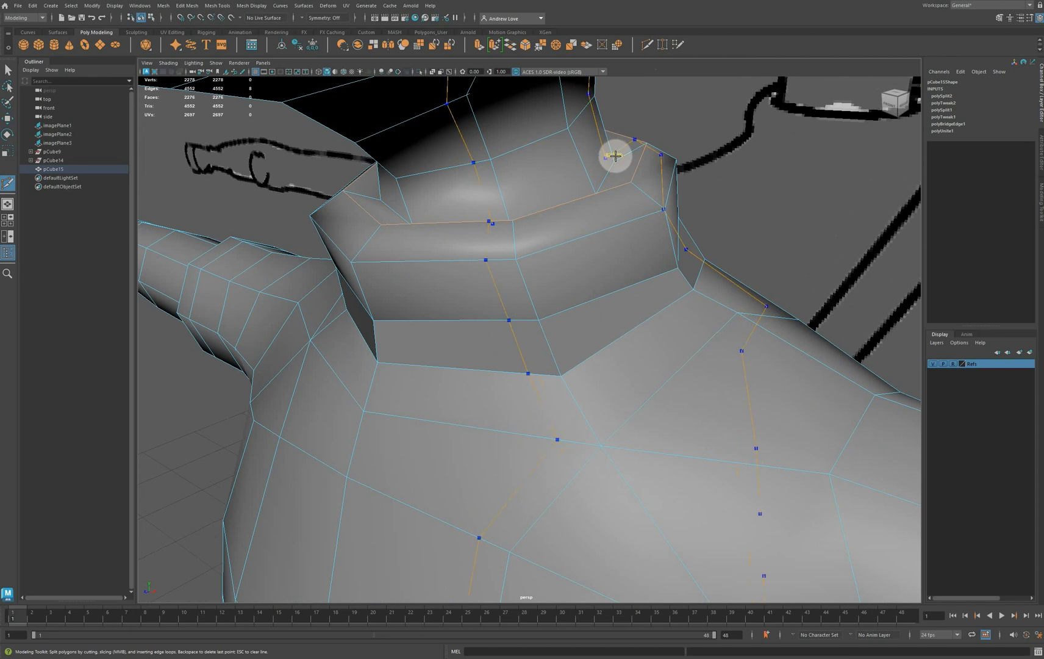
{"action": "left_click", "coordinate": [622, 156], "text": "ctrl"}
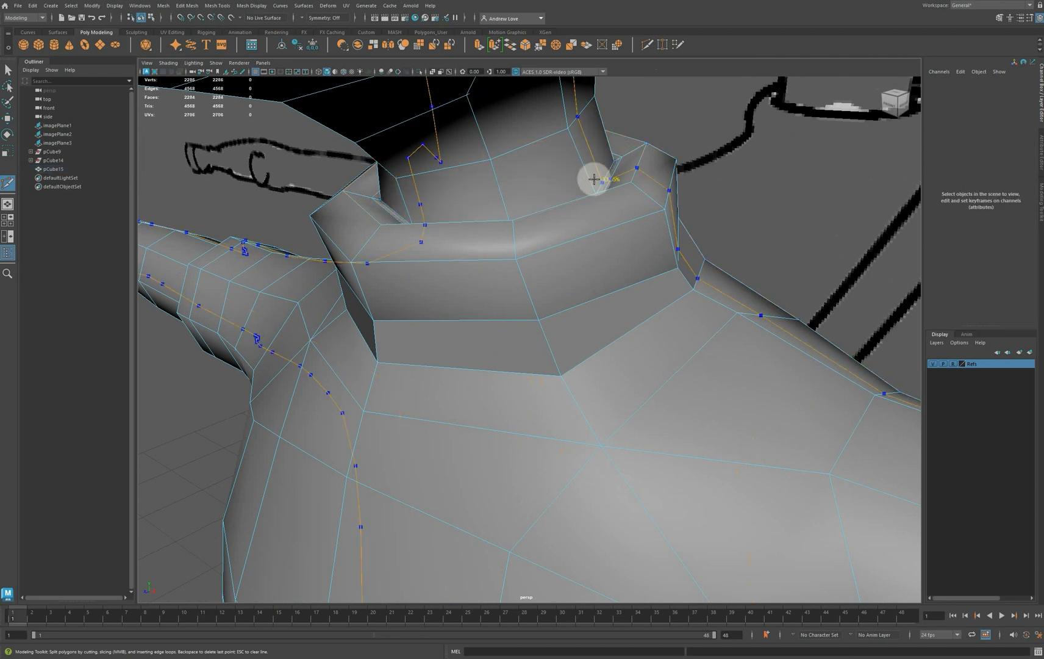
{"action": "left_click", "coordinate": [595, 182], "text": "ctrl"}
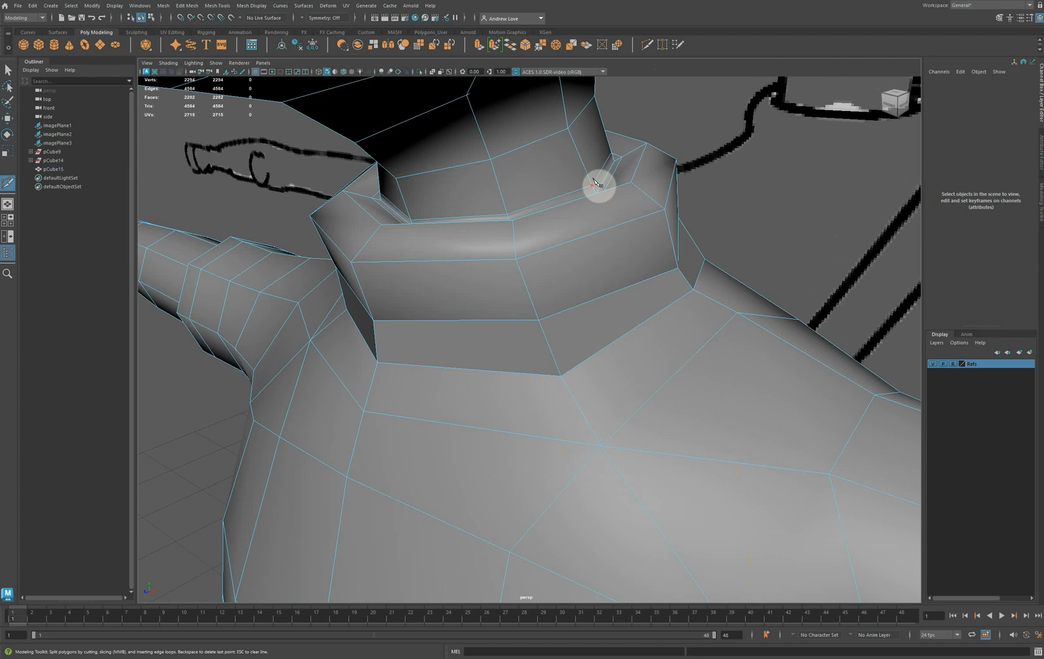
{"action": "key", "text": "q"}
Select the whole character mesh in object mode and delete its construction history
{"action": "scroll", "coordinate": [624, 194], "scroll_direction": "down", "scroll_amount": 8}
{"action": "scroll", "coordinate": [564, 378], "scroll_direction": "down", "scroll_amount": 7}
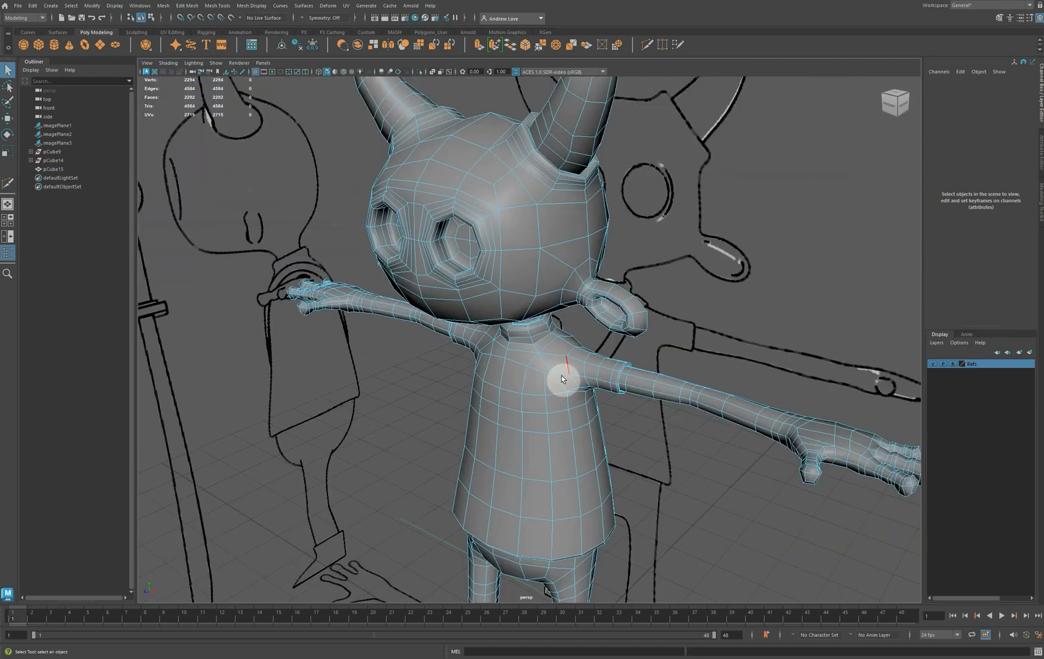
{"action": "left_click_drag", "start_coordinate": [395, 474], "coordinate": [419, 456], "text": "alt"}
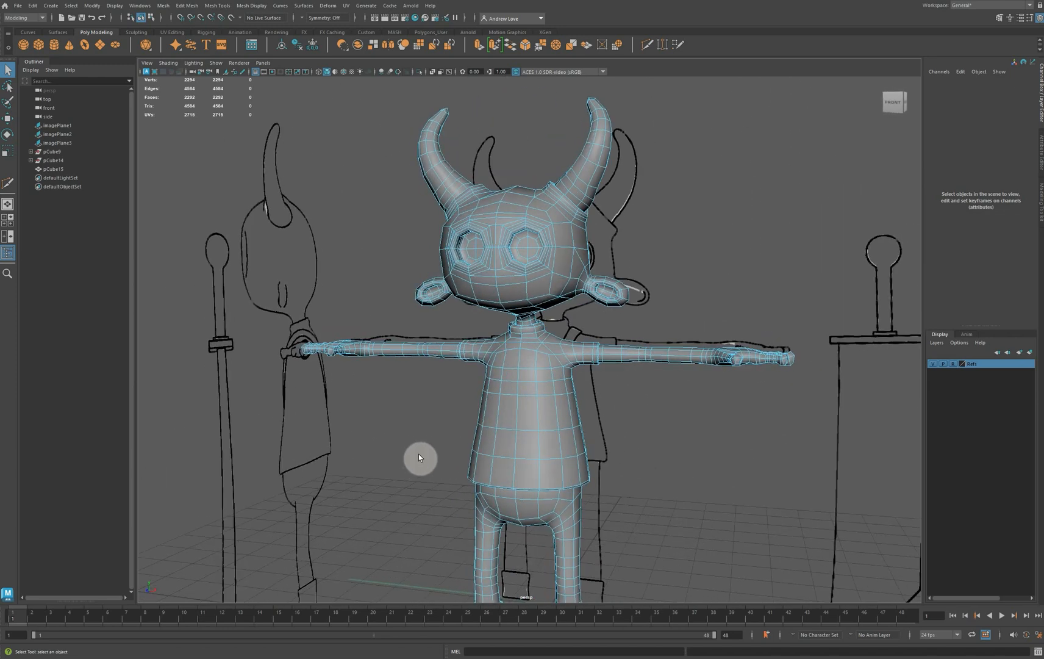
{"action": "scroll", "coordinate": [420, 457], "scroll_direction": "down", "scroll_amount": 3}
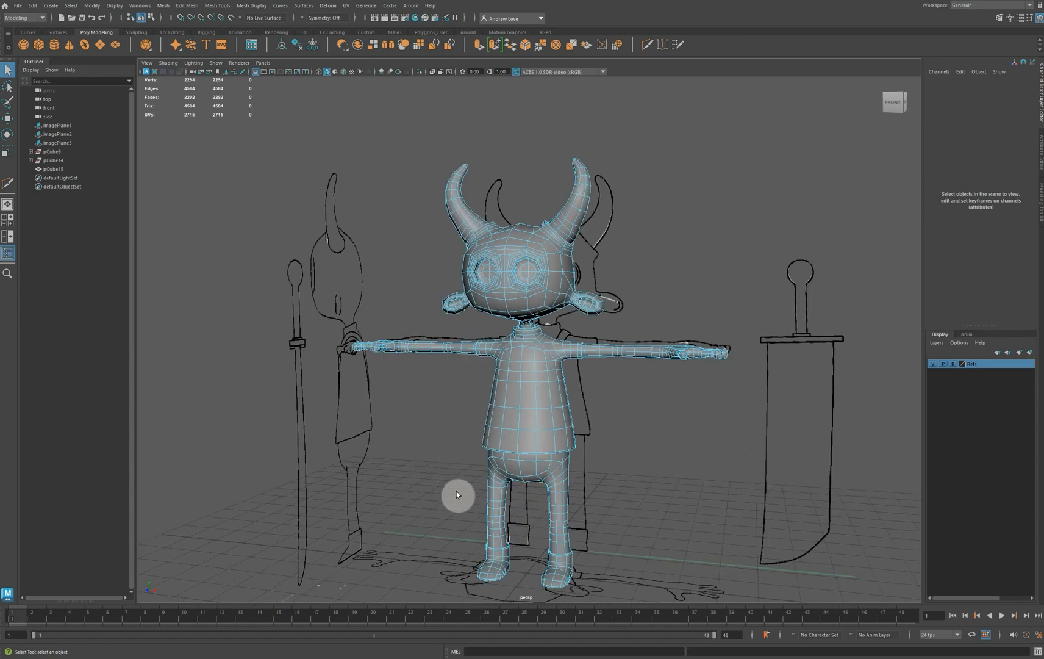
{"action": "middle_click_drag", "start_coordinate": [456, 491], "coordinate": [456, 466], "text": "alt"}
{"action": "left_click_drag", "start_coordinate": [456, 466], "coordinate": [413, 471], "text": "alt"}
{"action": "left_click_drag", "start_coordinate": [513, 469], "coordinate": [439, 476], "text": "alt"}
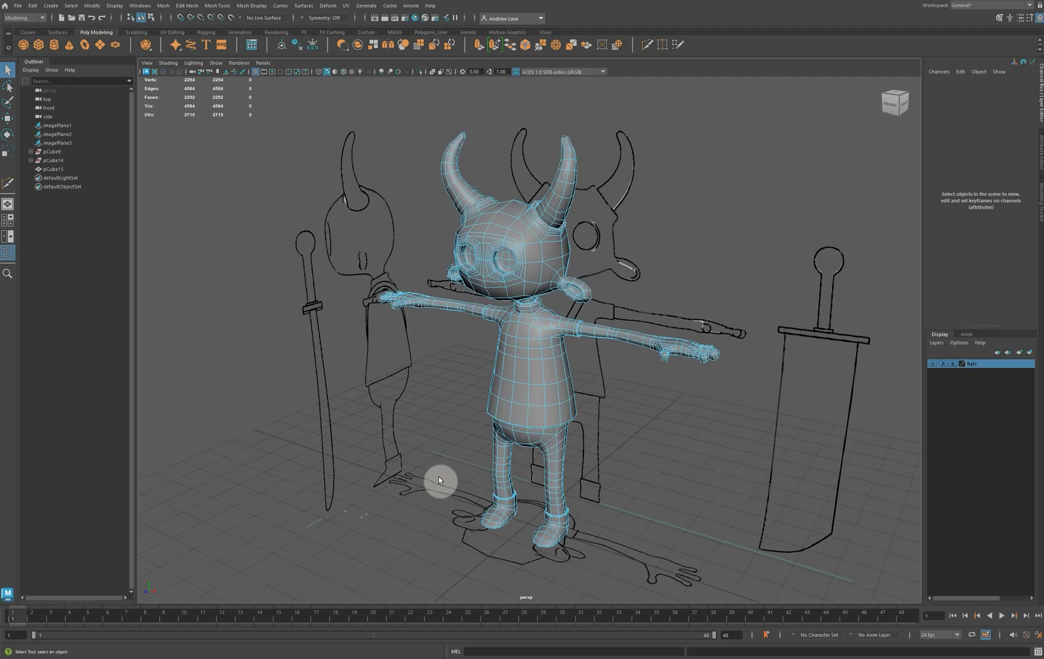
{"action": "right_click_drag", "start_coordinate": [513, 344], "coordinate": [538, 335]}
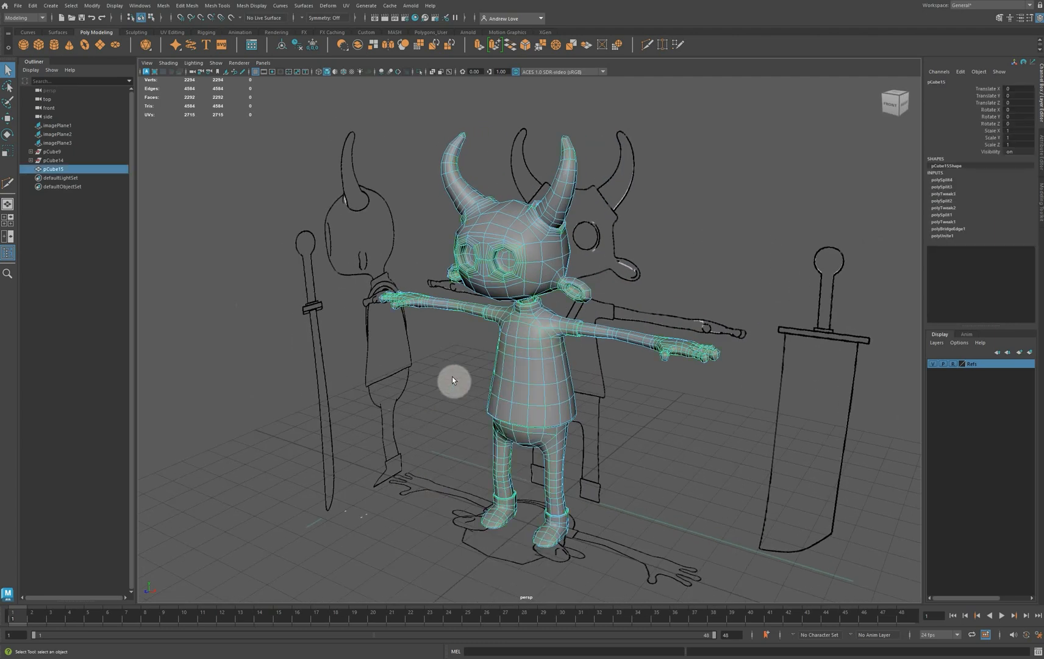
{"action": "left_click", "coordinate": [452, 380]}
{"action": "left_click", "coordinate": [526, 382]}
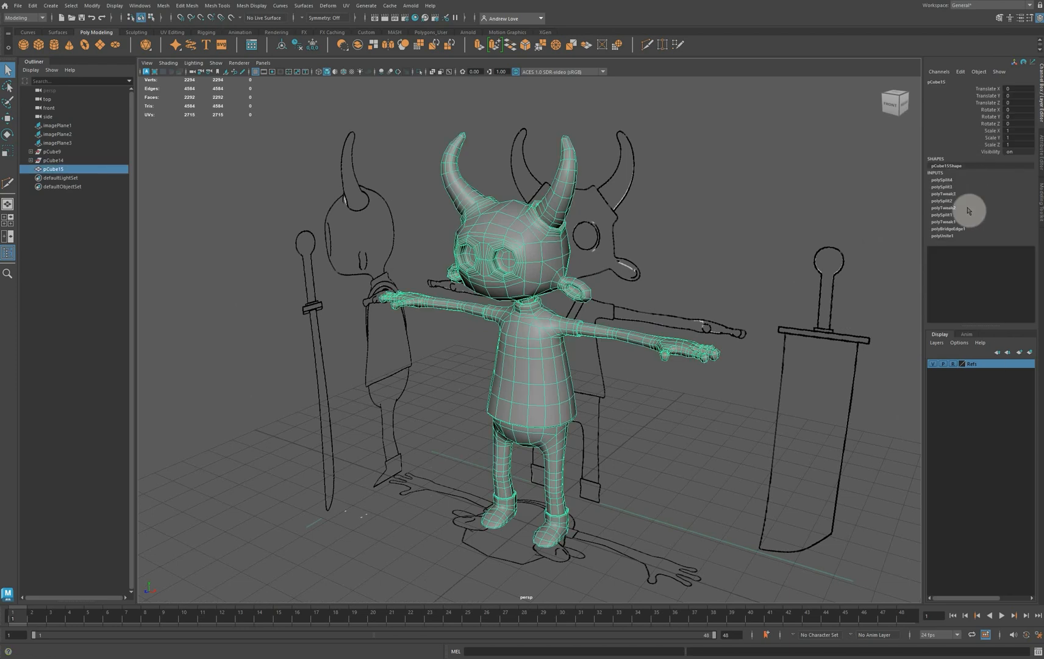
{"action": "left_click", "coordinate": [296, 47]}
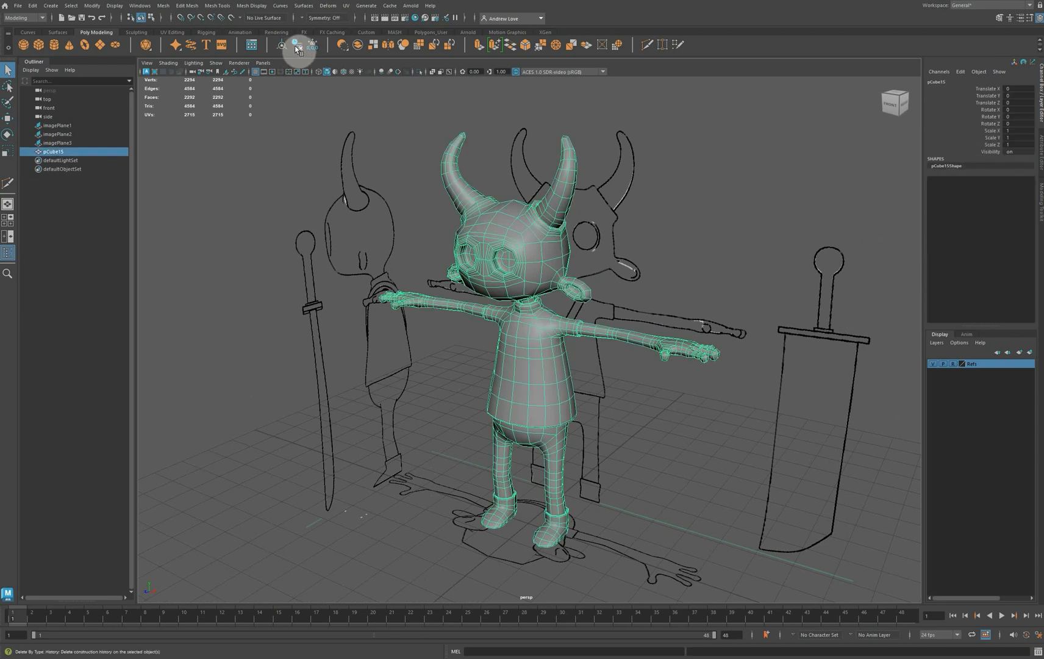
Rename the character mesh as BugGeo
{"action": "double_click", "coordinate": [58, 151]}
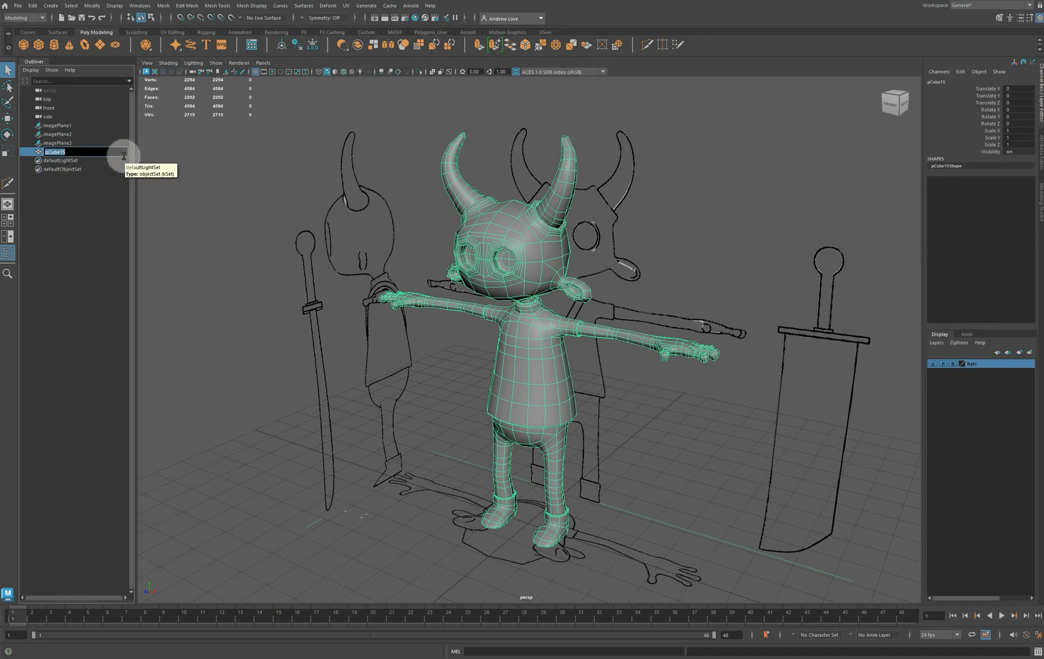
{"action": "type", "text": "B"}
{"action": "type", "text": "ugM"}
{"action": "key", "text": "BackSpace"}
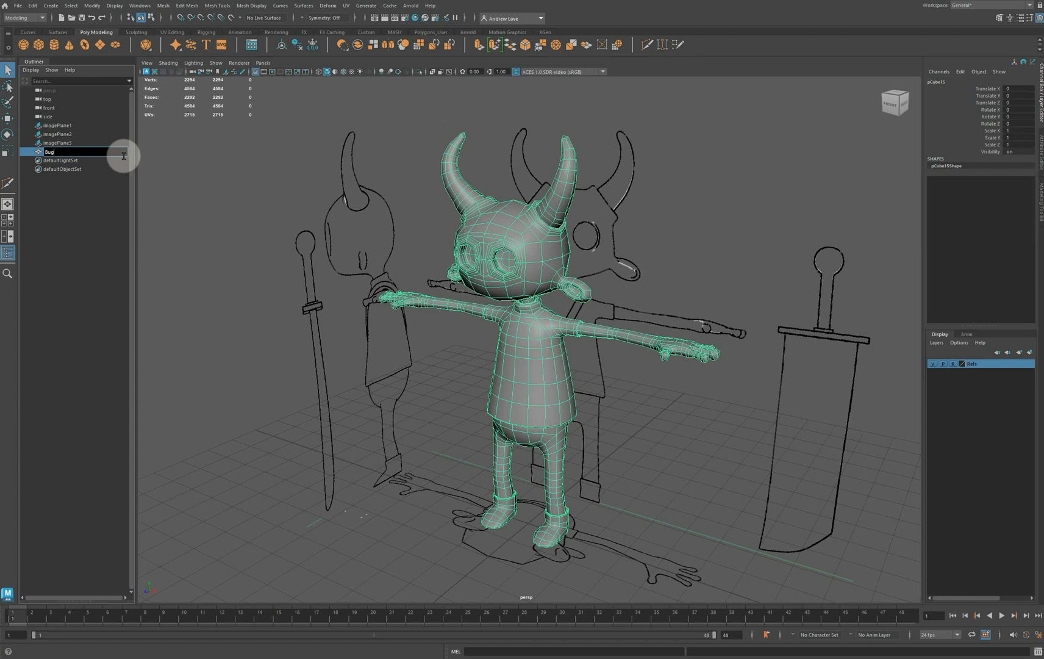
{"action": "type", "text": "Geo"}
{"action": "key", "text": "Left"}
{"action": "left_click", "coordinate": [213, 232]}
{"action": "left_click_drag", "start_coordinate": [505, 267], "coordinate": [343, 243]}
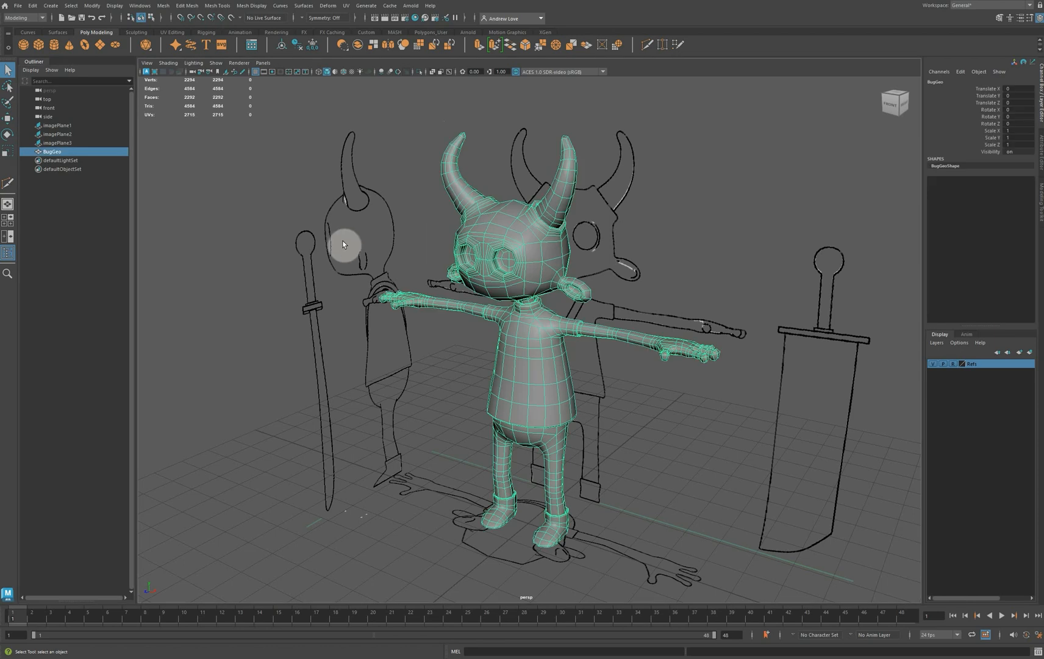